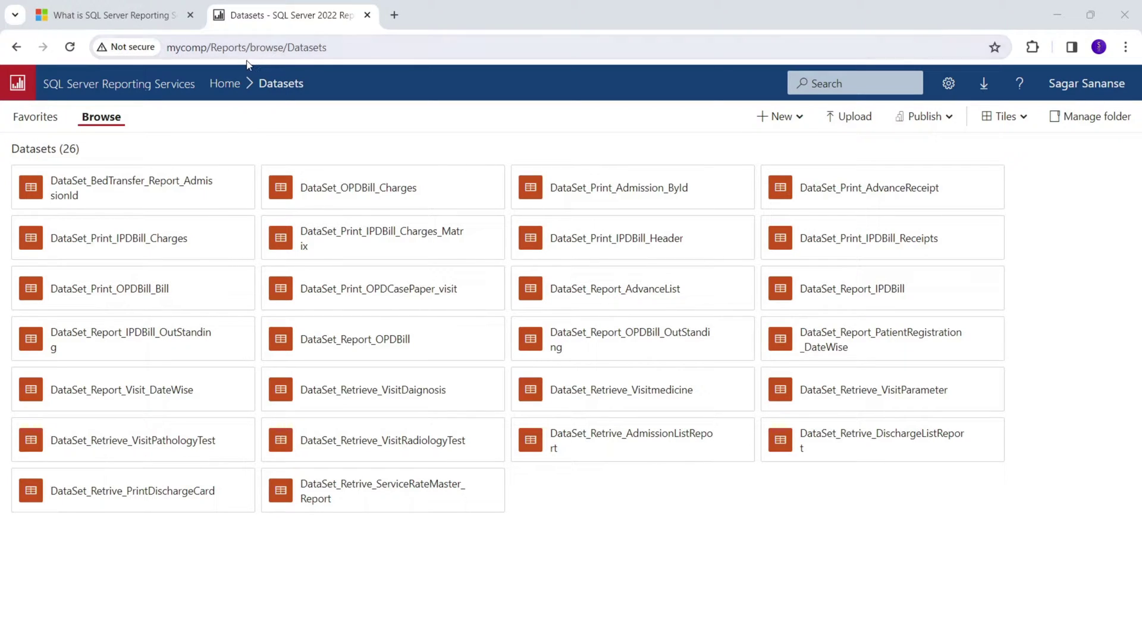
Browse the Datasets folder, then return Home and open the ReportingProject folder.
left_click(97, 88)
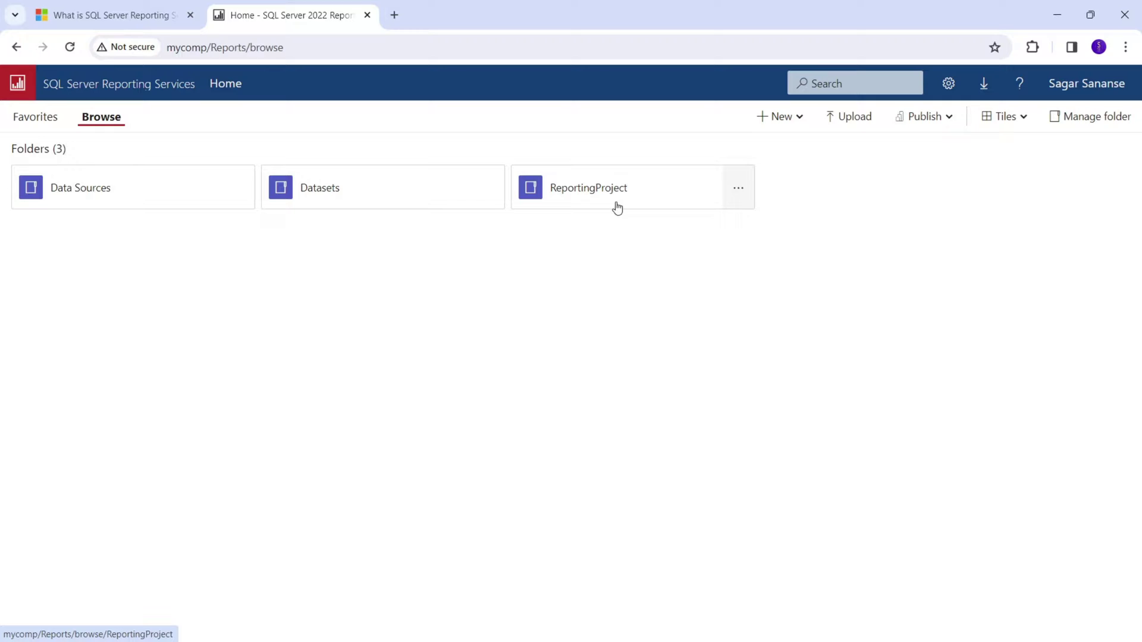
left_click(364, 204)
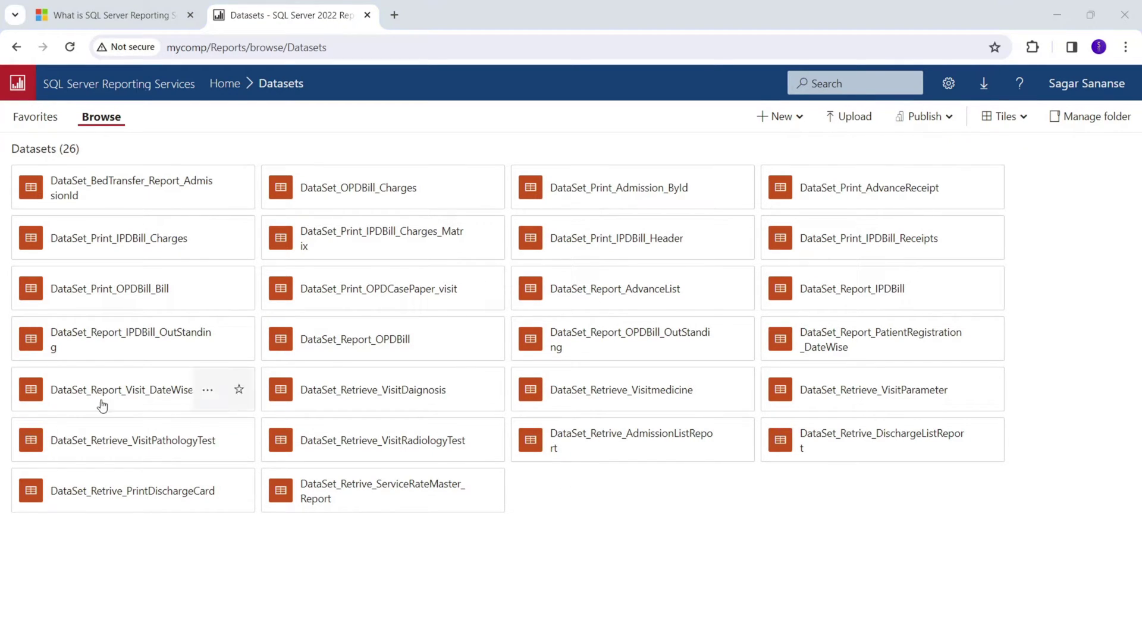
left_click(229, 84)
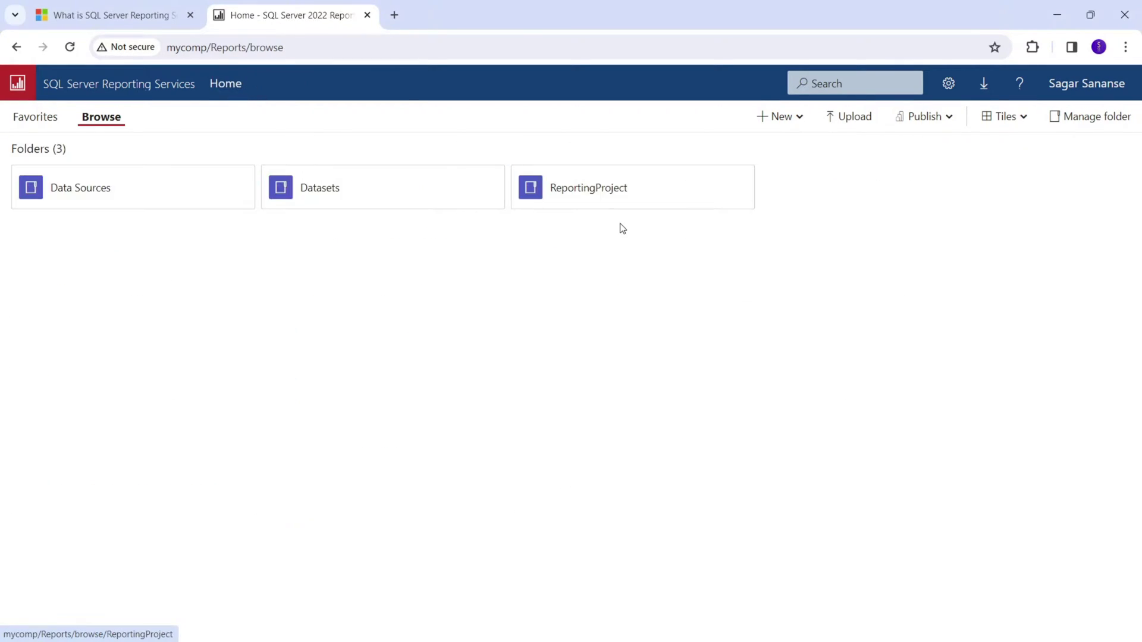
left_click(601, 195)
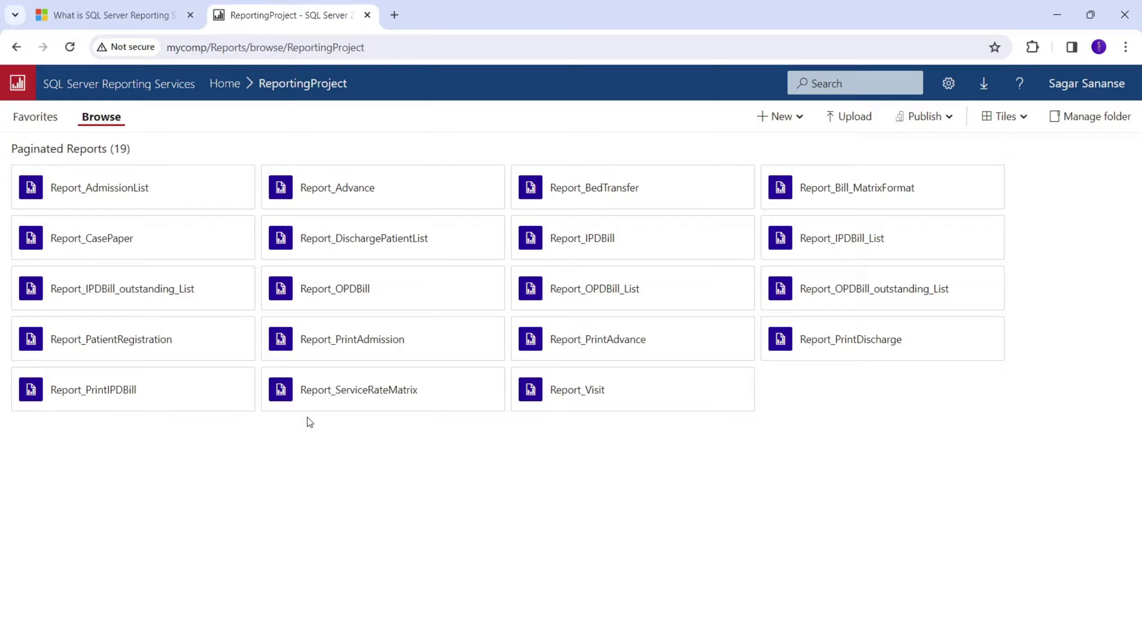
In the Notepad Steps notes, highlight the heading, the Configure step, 'Service' and 'URL'.
key("alt+Tab")
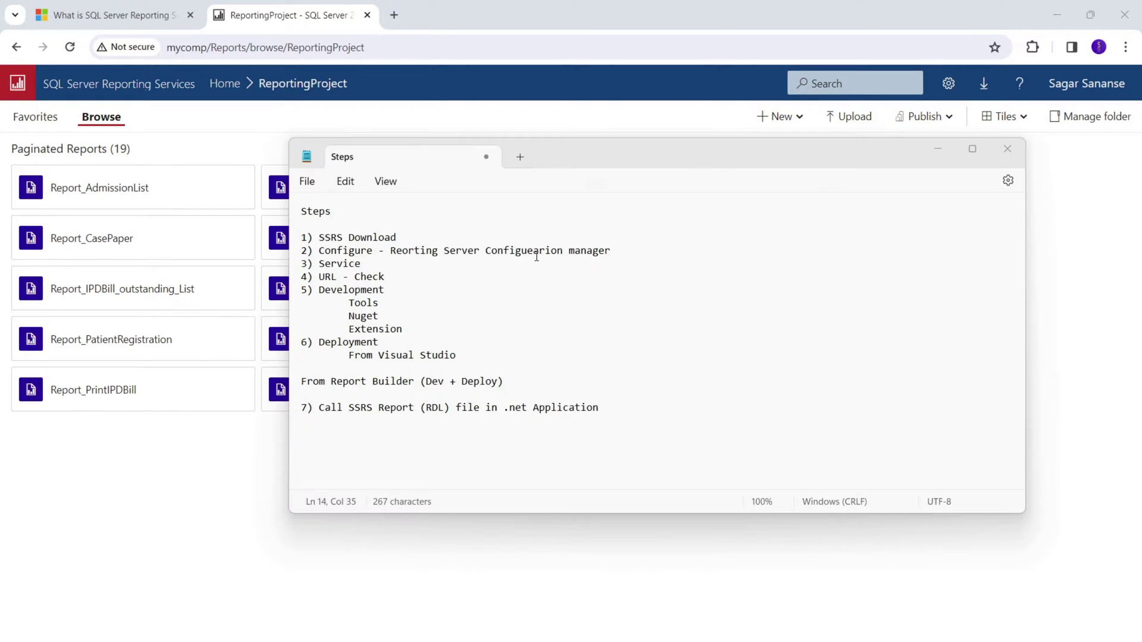
double_click(346, 212)
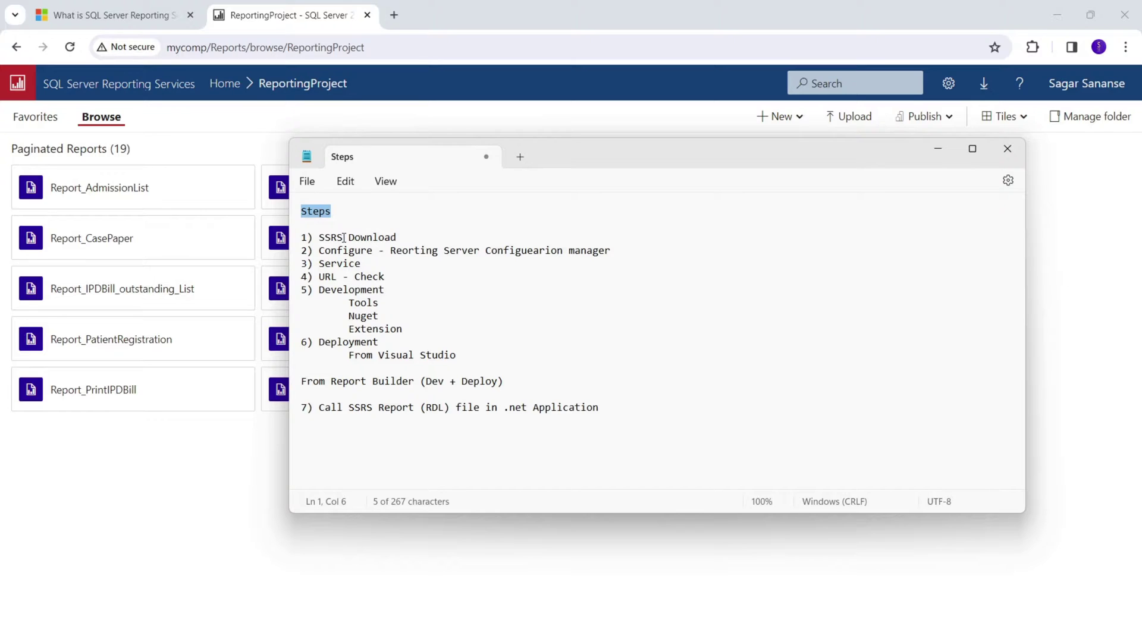
left_click(409, 237)
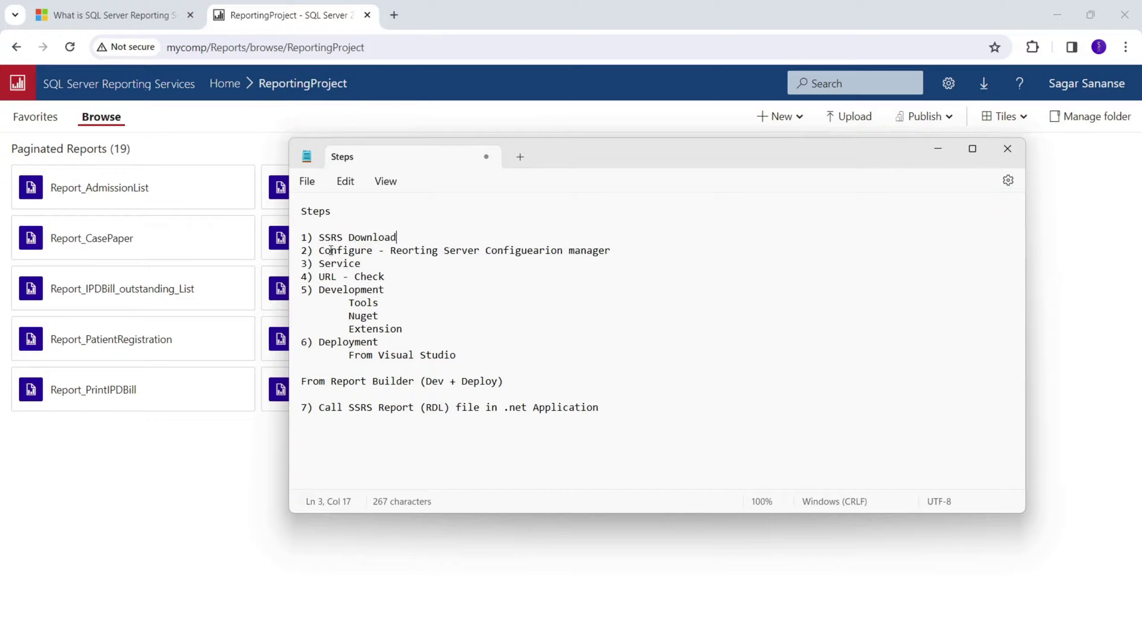
left_click_drag(319, 253, 385, 255)
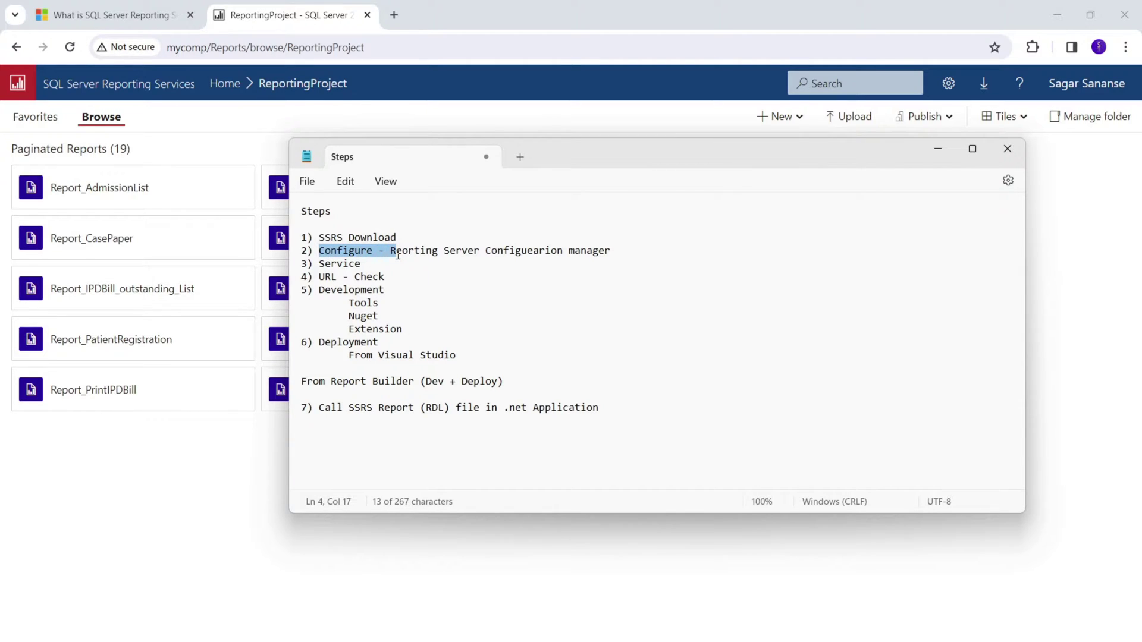
left_click_drag(359, 263, 321, 267)
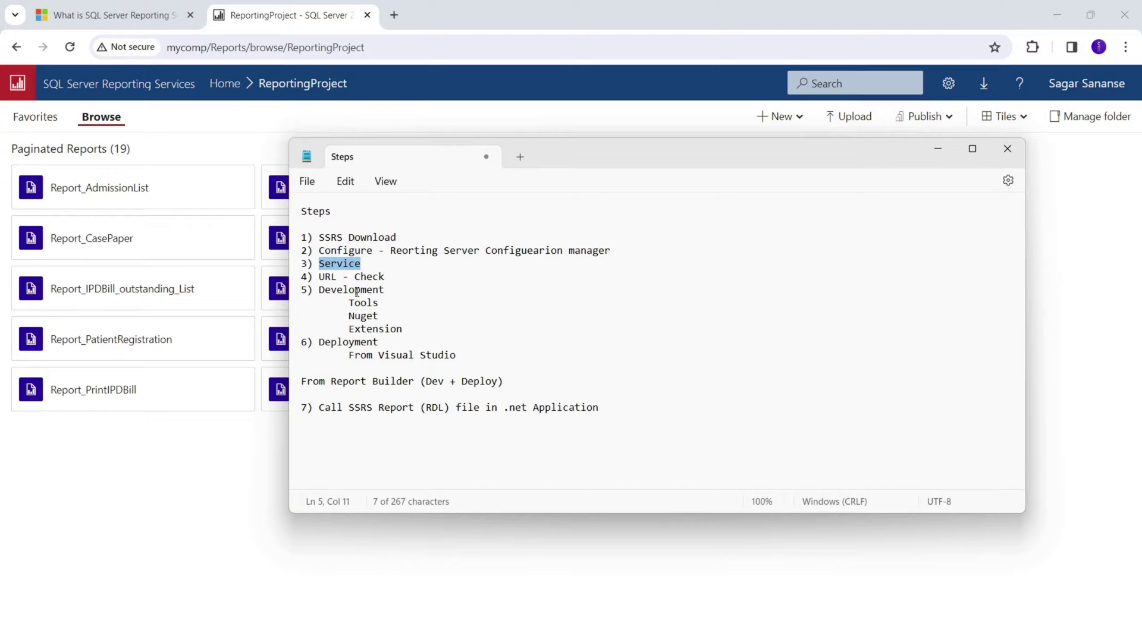
left_click(321, 281)
left_click_drag(321, 281, 337, 280)
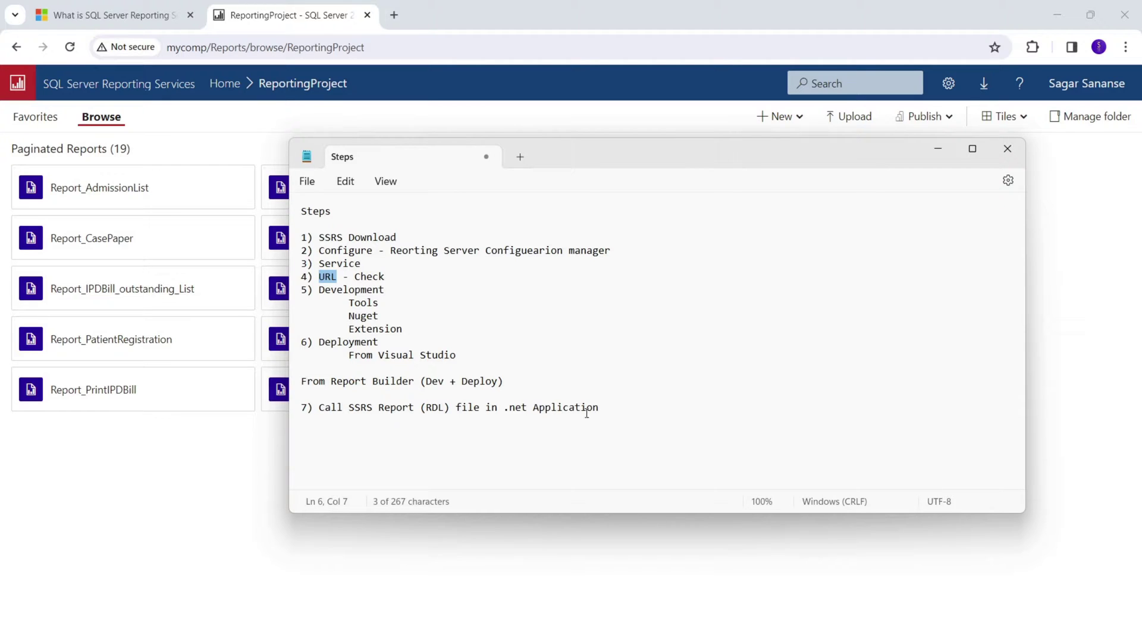
Highlight the whole steps list and the '1) SSRS Download' line, then go to the SSRS article.
left_click_drag(634, 410, 271, 241)
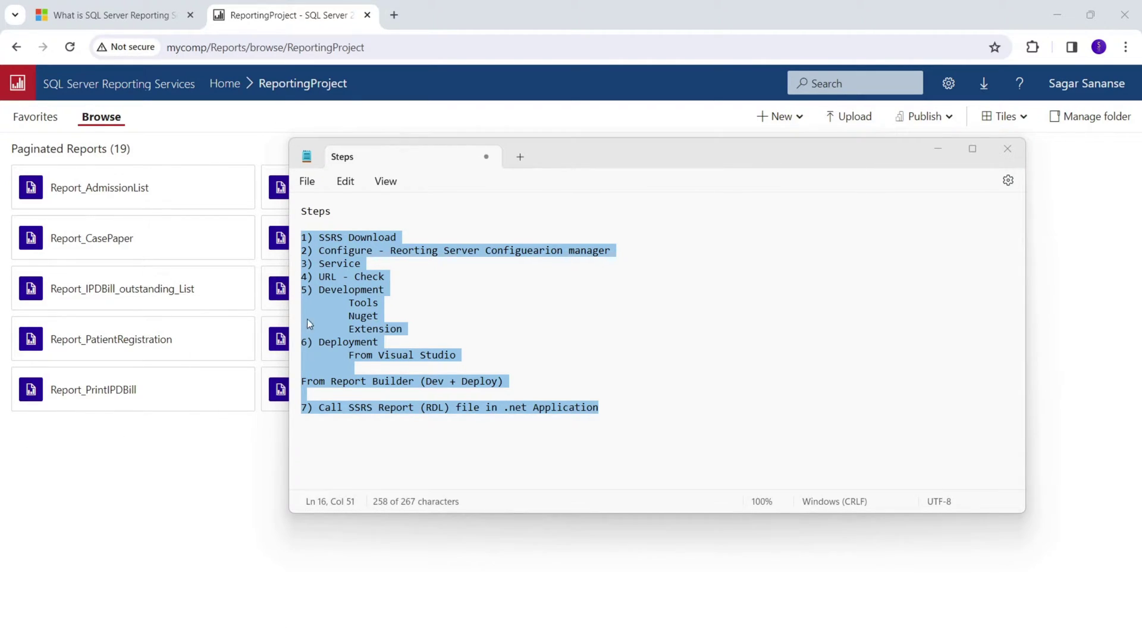
left_click(475, 250)
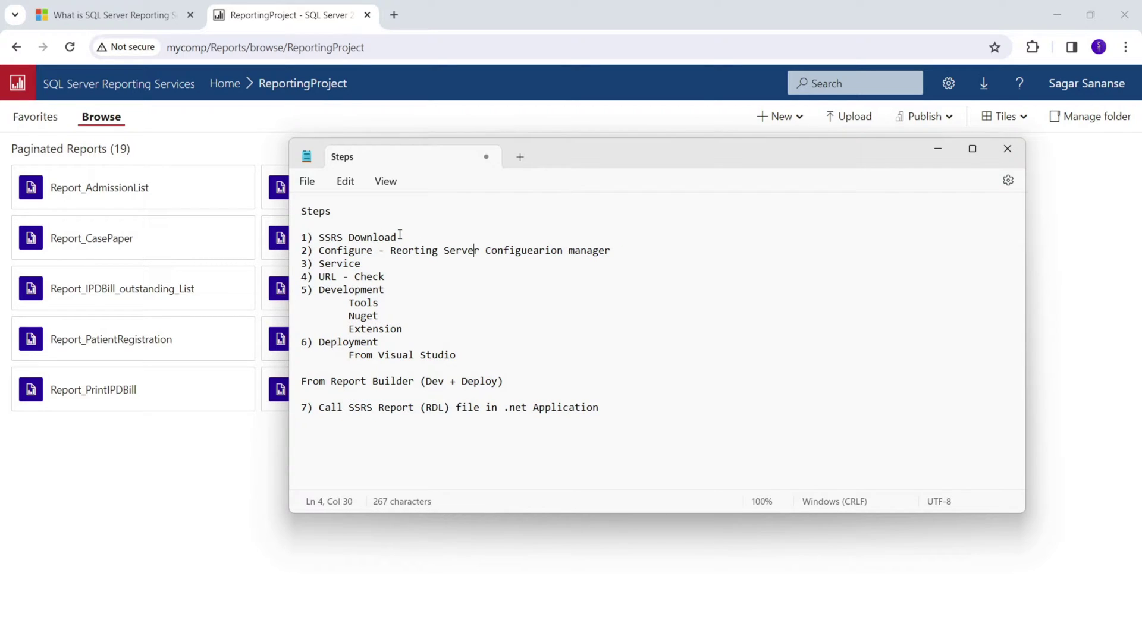
left_click(409, 237)
key("shift+Home")
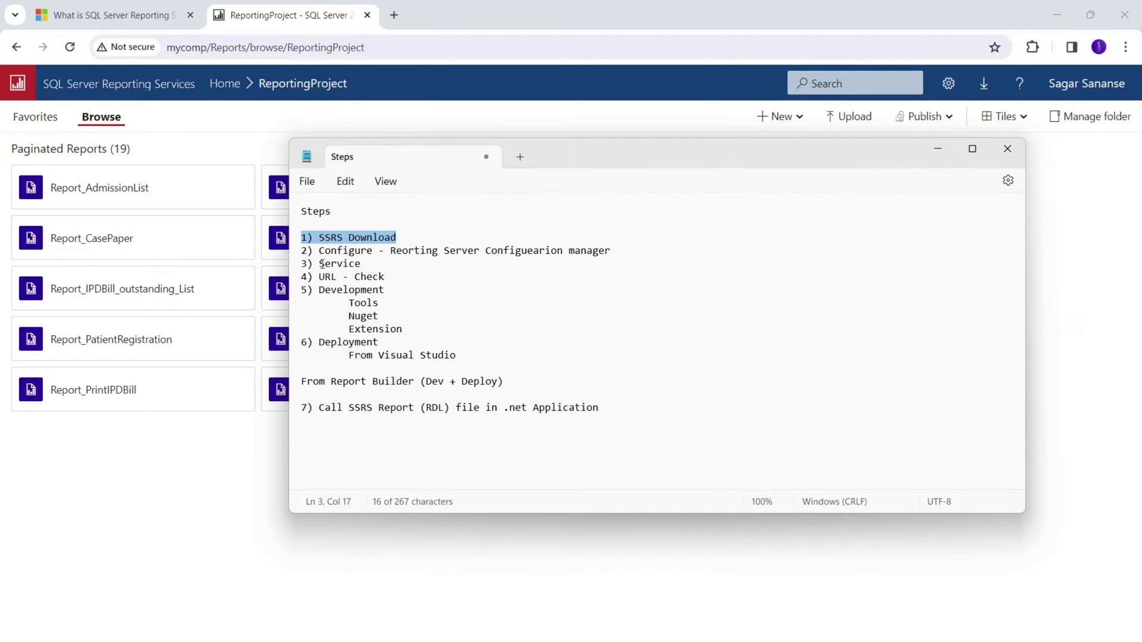
left_click(109, 18)
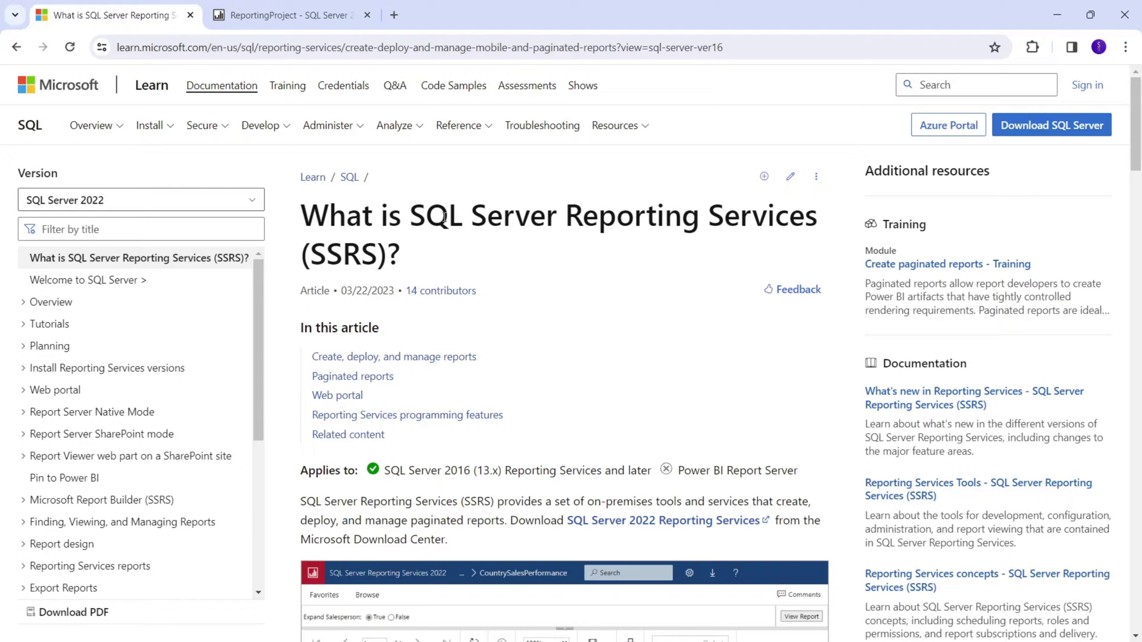
Follow the SQL Server 2022 Reporting Services link and scroll through the 116.5 MB download's details.
scroll(530, 381, "down", 1)
scroll(530, 381, "down", 5)
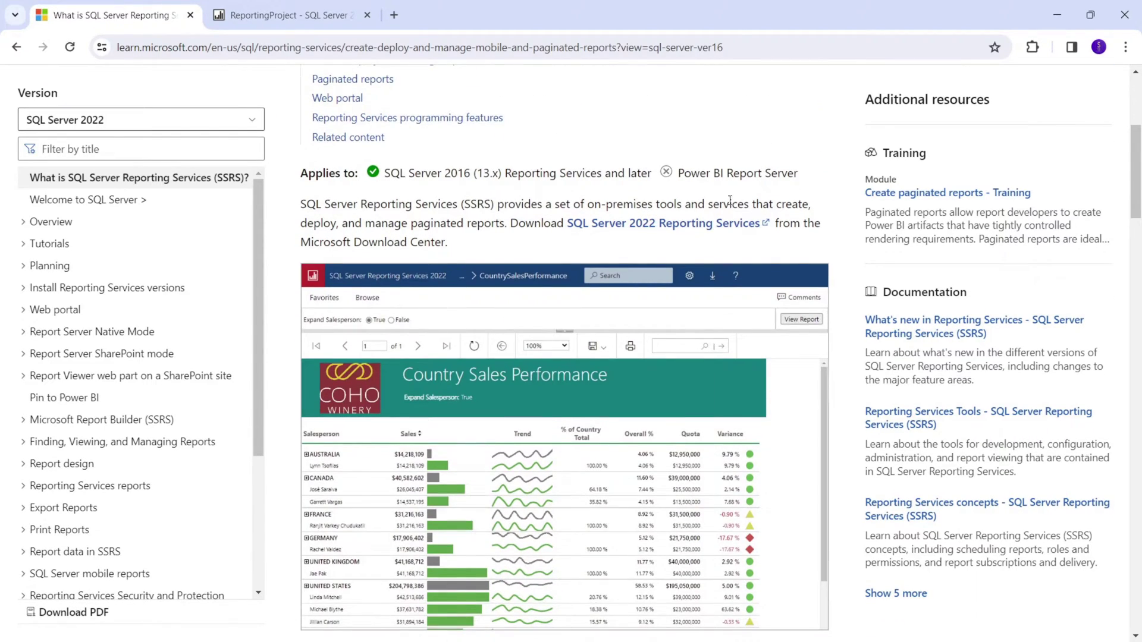
left_click(606, 226)
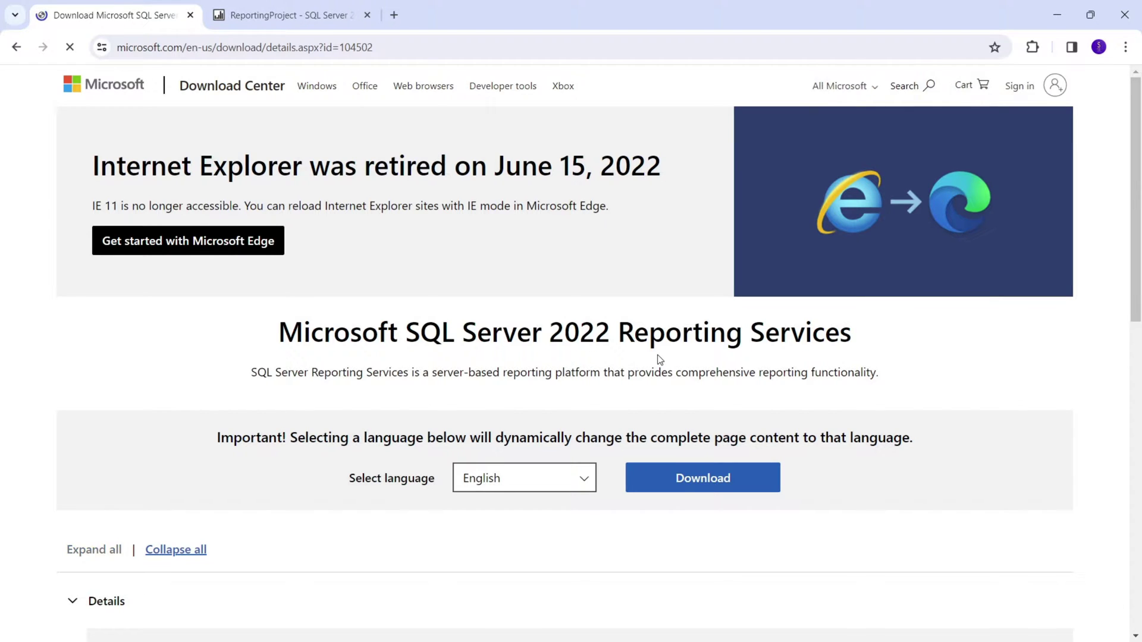
scroll(659, 426, "down", 5)
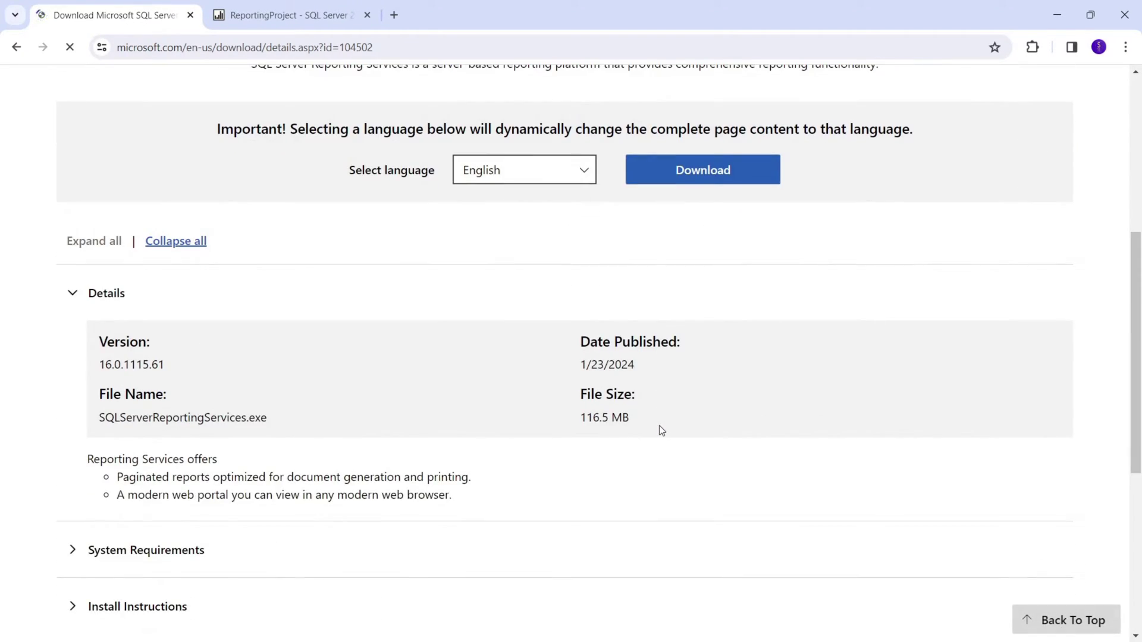
scroll(593, 406, "down", 3)
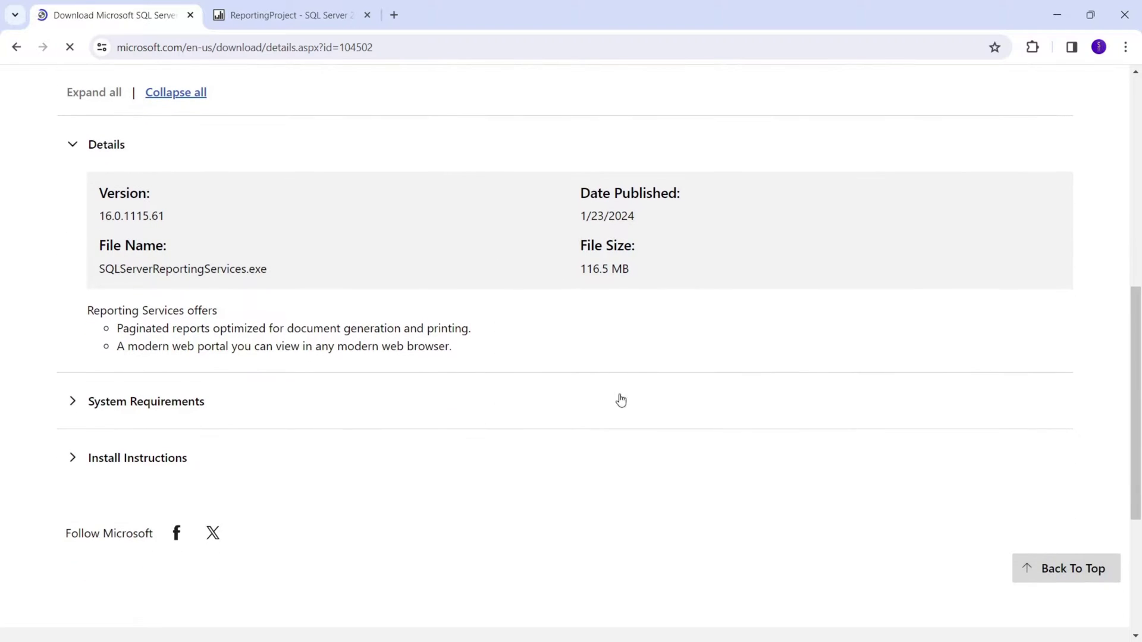
scroll(612, 406, "up", 5)
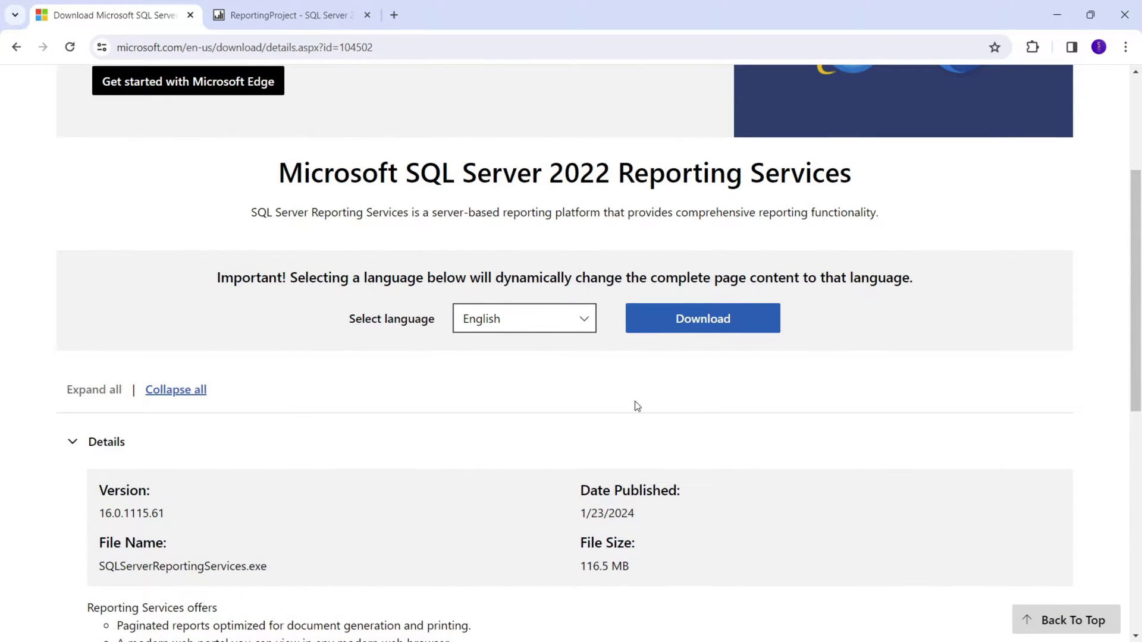
scroll(634, 401, "up", 4)
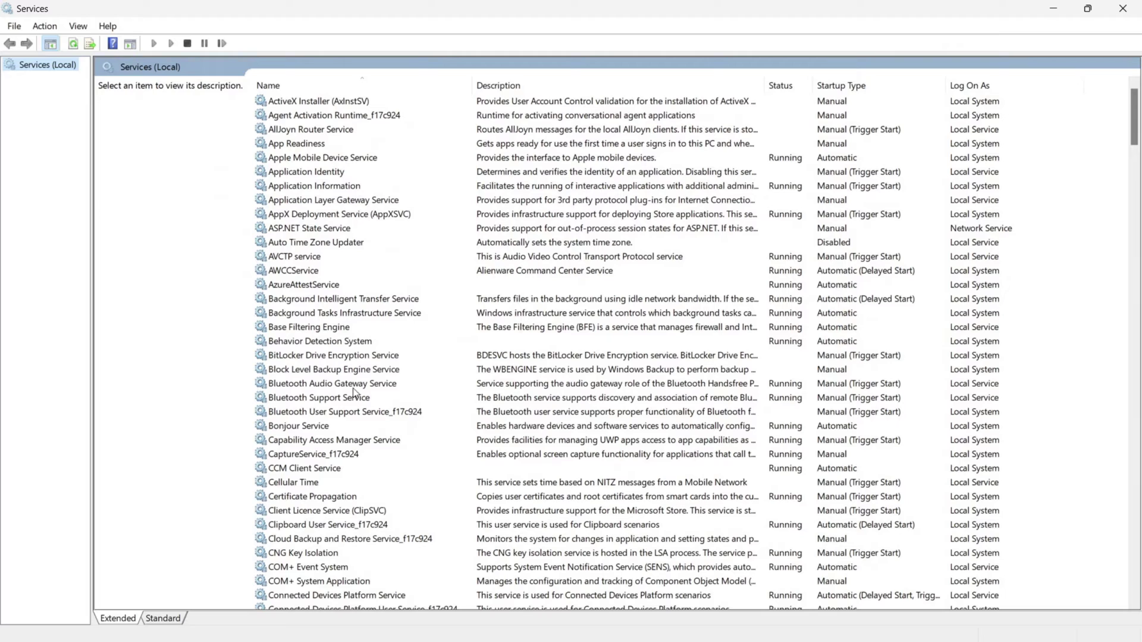
Jump to SQL Server Reporting Services in the Services list and bring up its context menu.
left_click(327, 427)
type("sql")
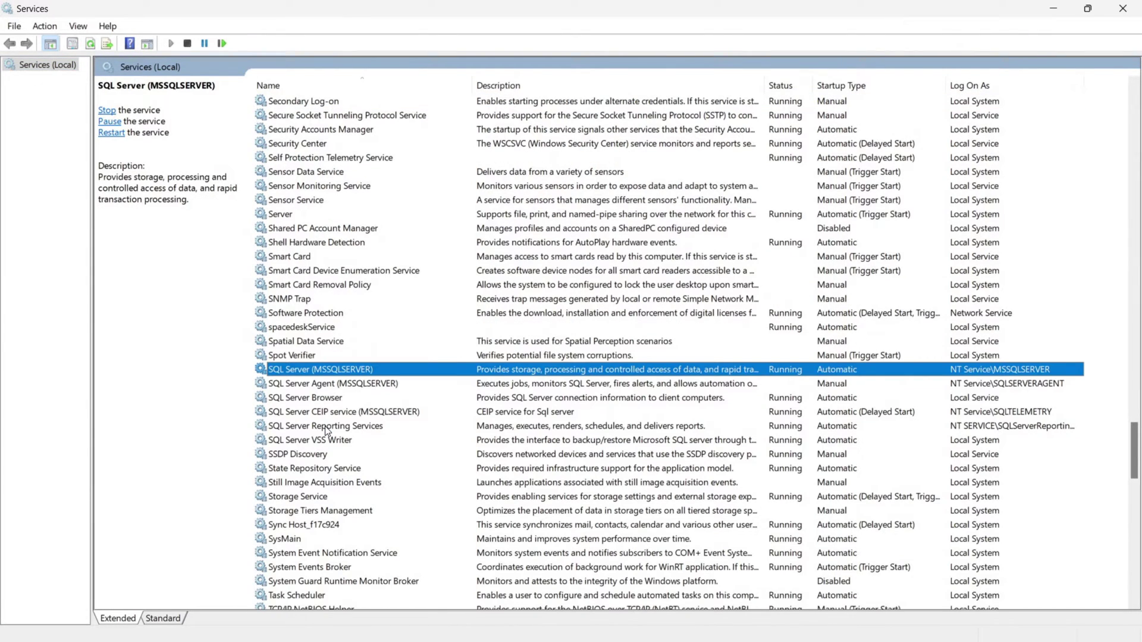
left_click(327, 426)
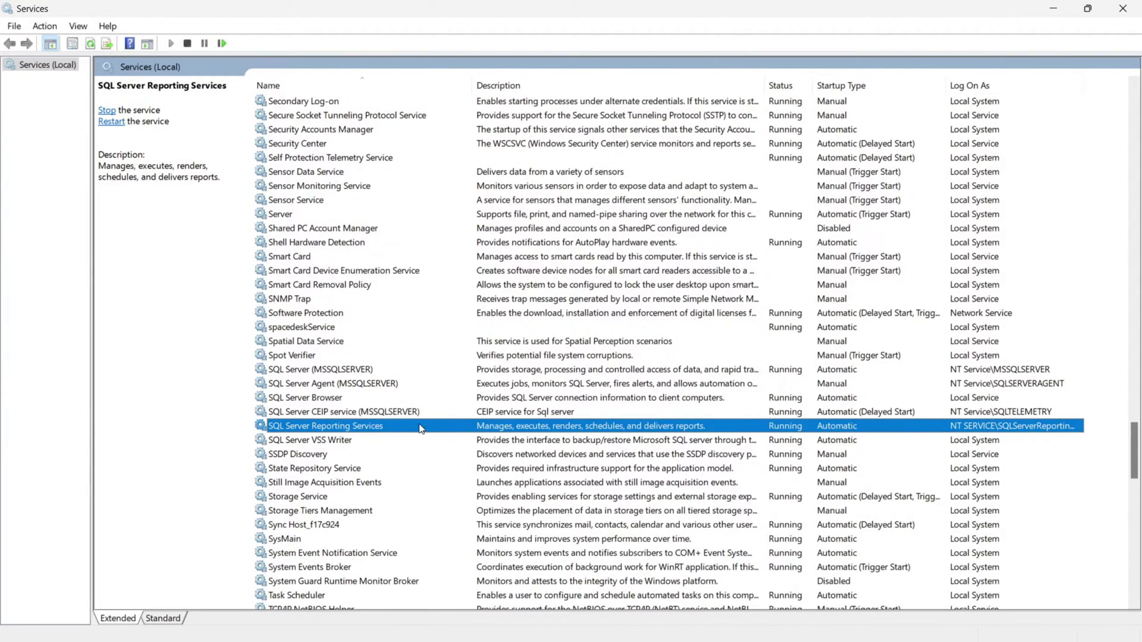
right_click(606, 430)
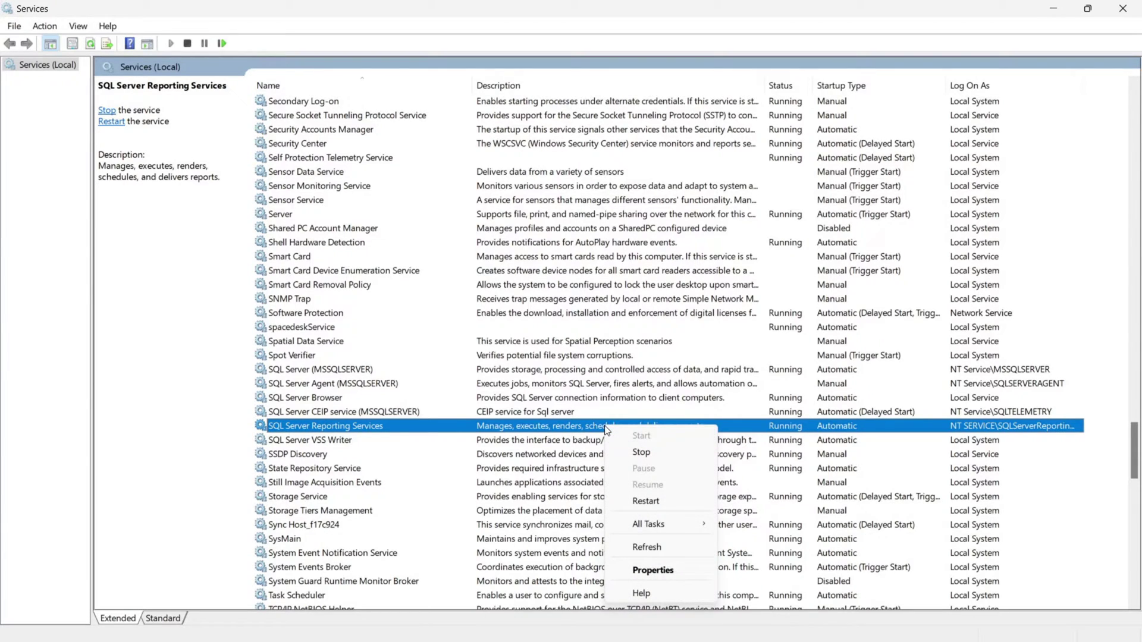
Delete the stray 'e' from 'Configuearion' in step 2 of the Notepad notes.
key("alt+Tab")
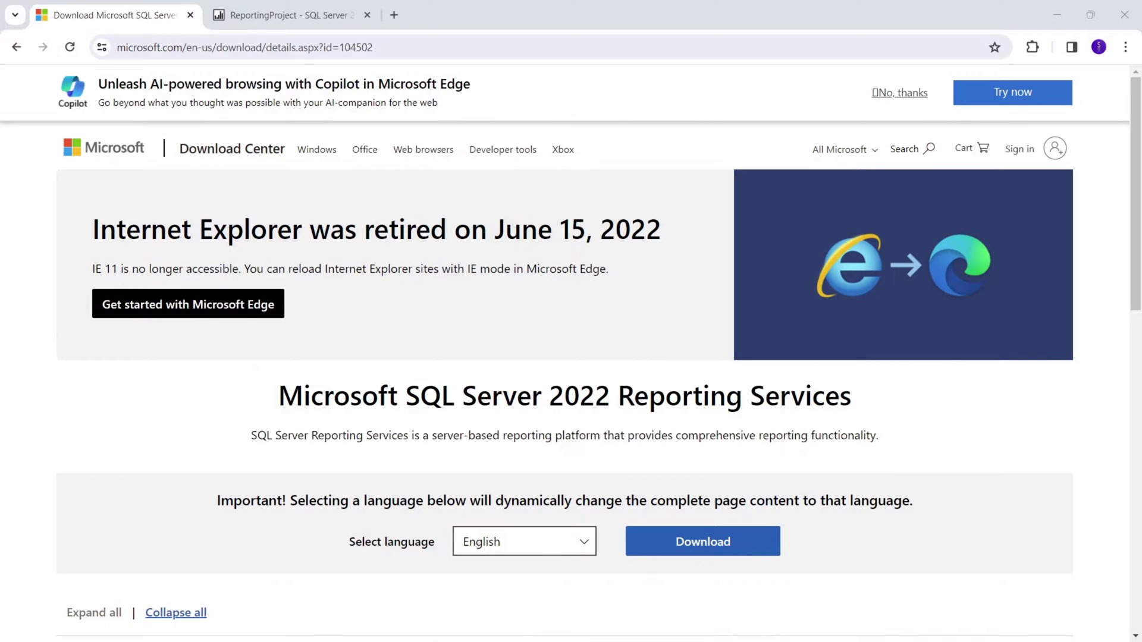
key("alt+Tab")
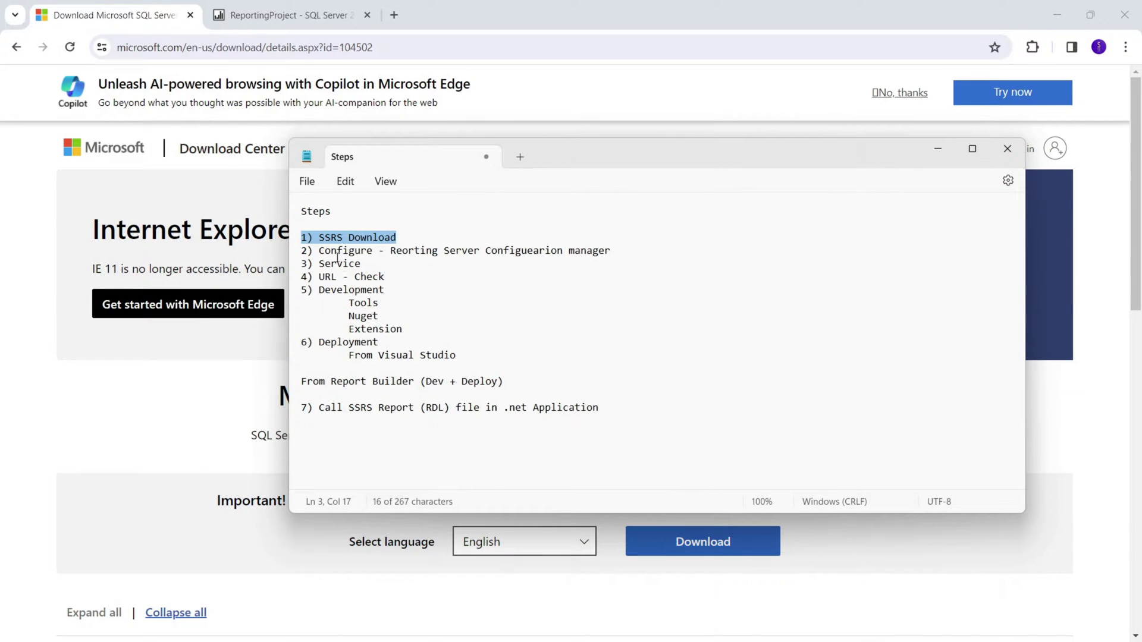
left_click_drag(320, 250, 618, 254)
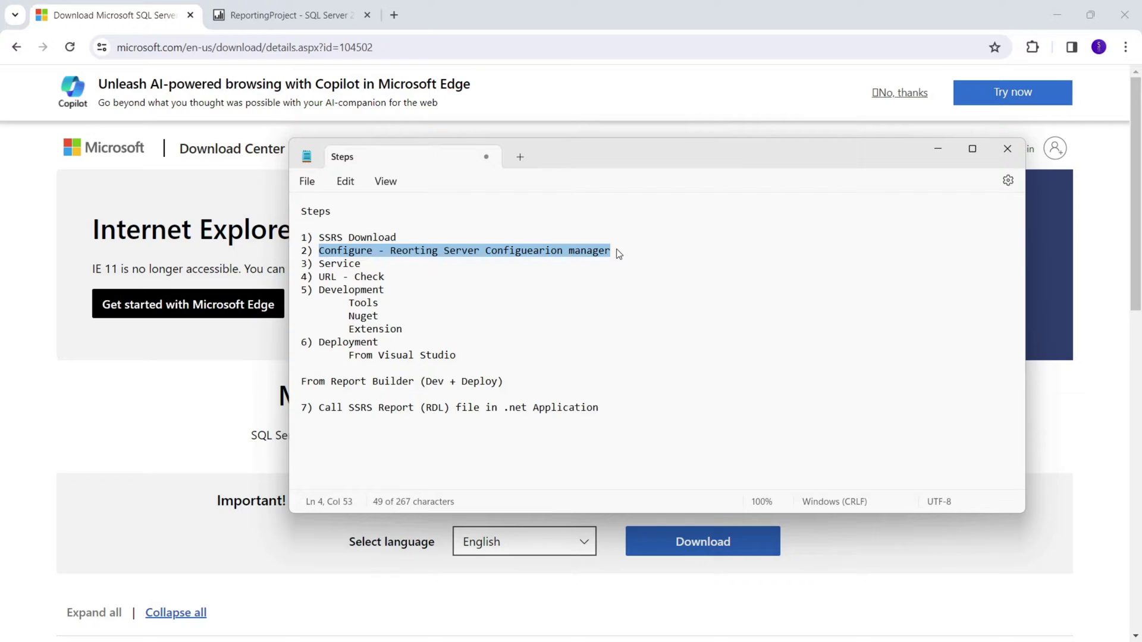
left_click(533, 251)
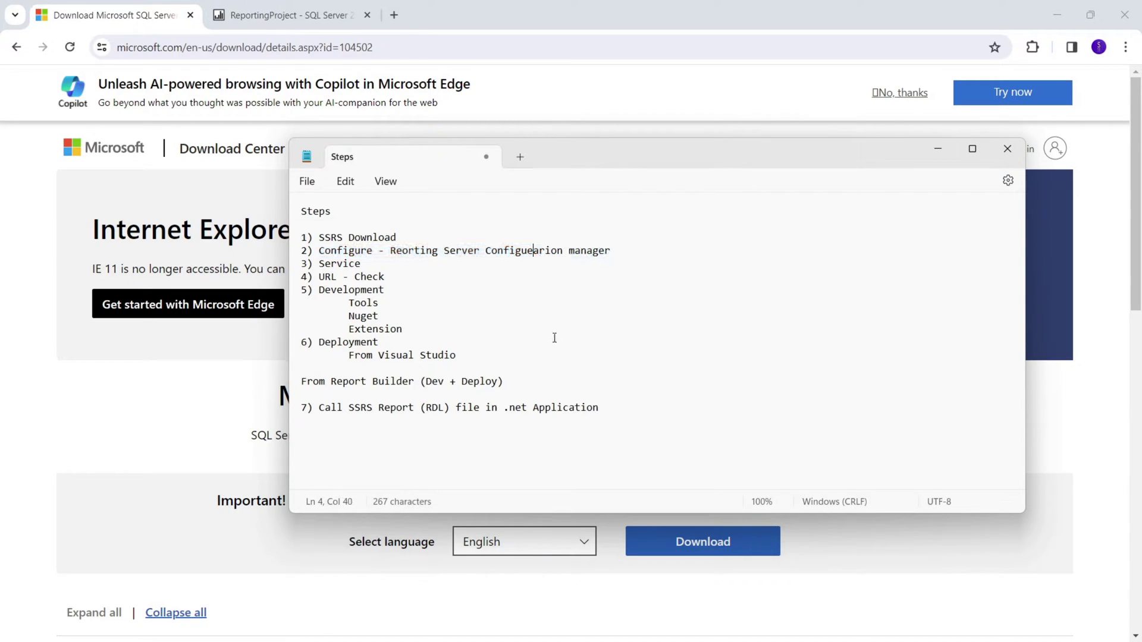
key("BackSpace")
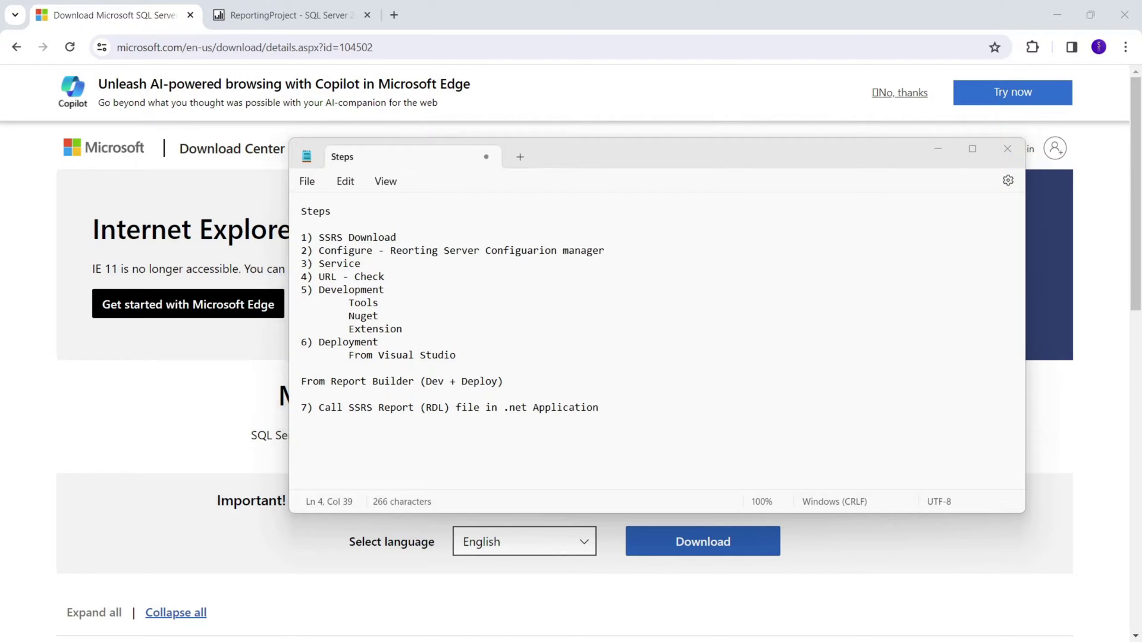
key("alt+Tab")
key("alt+Tab")
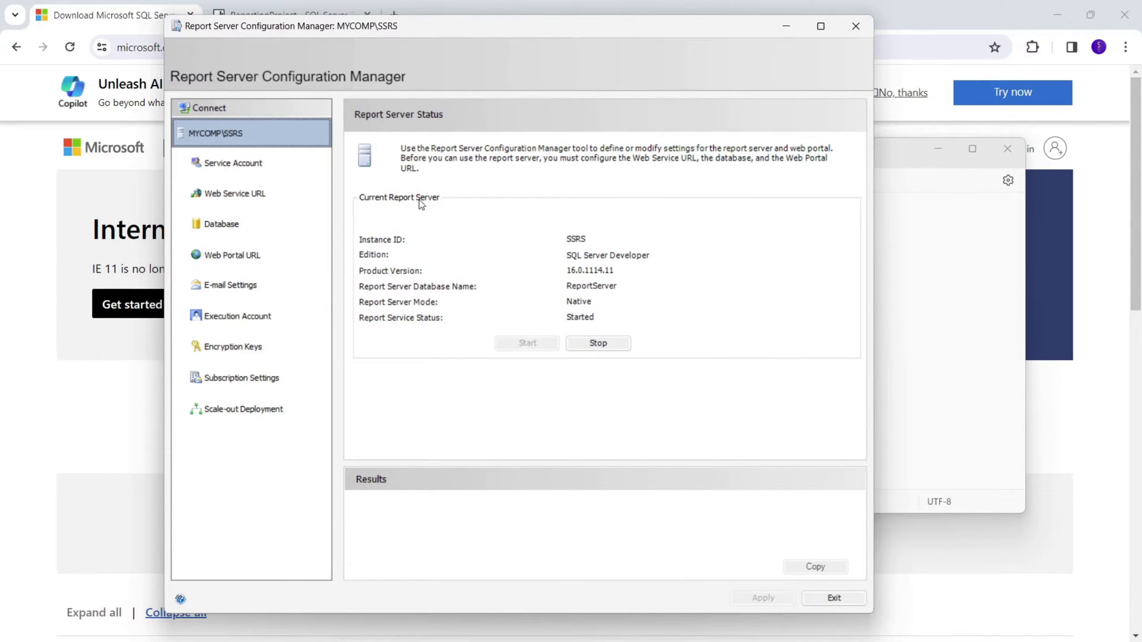
Connect Report Server Configuration Manager to the SSRS report server instance.
left_click(209, 107)
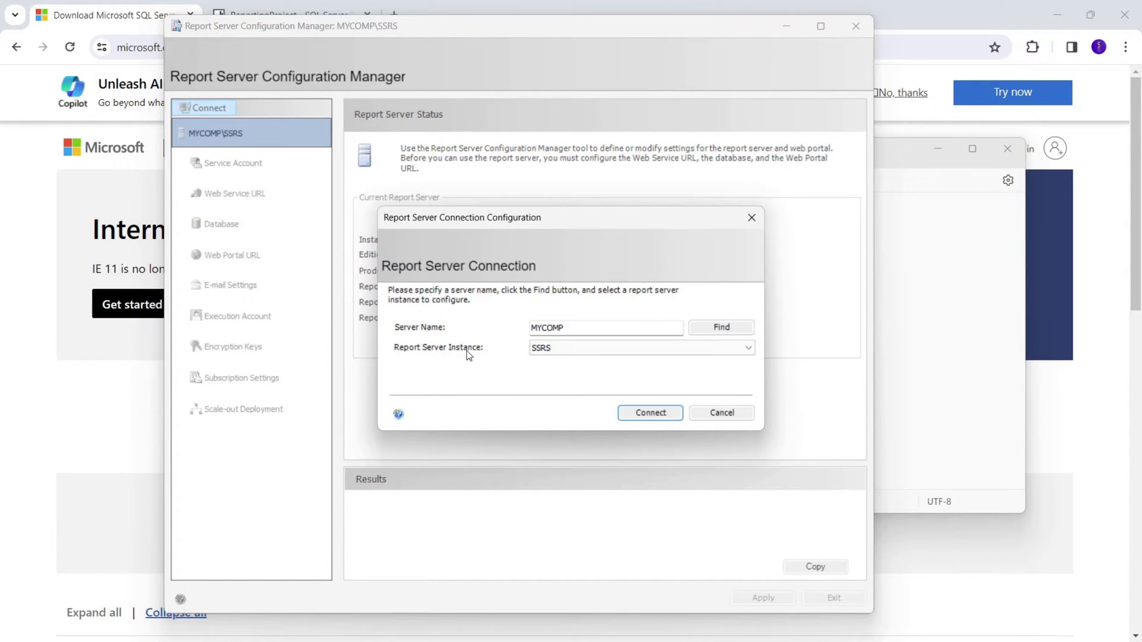
left_click(564, 351)
left_click(564, 357)
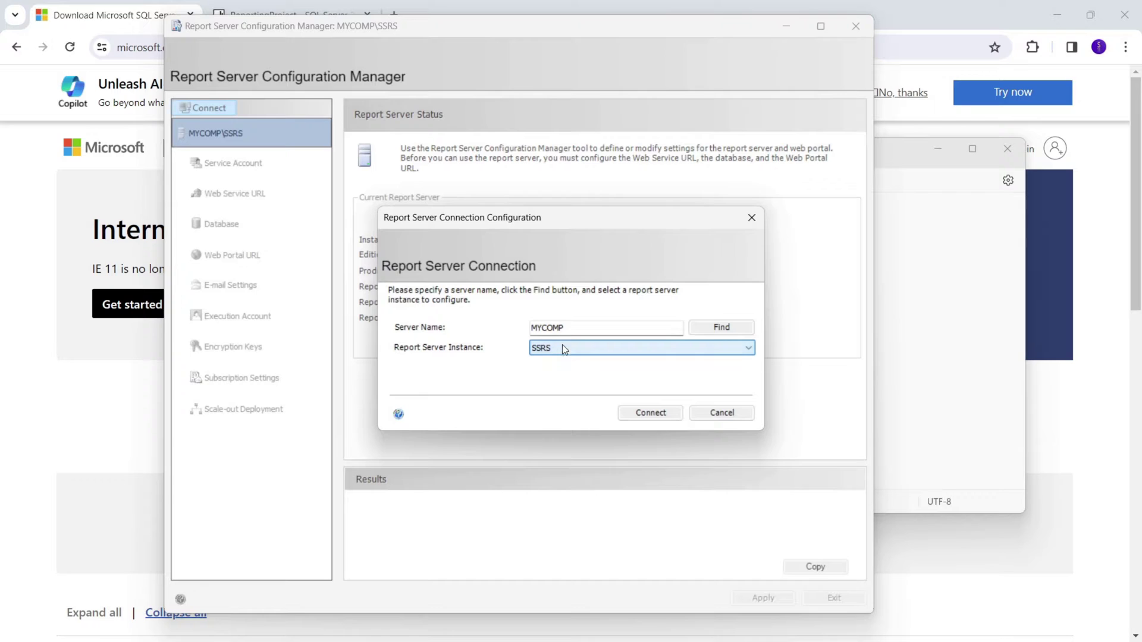
left_click(647, 414)
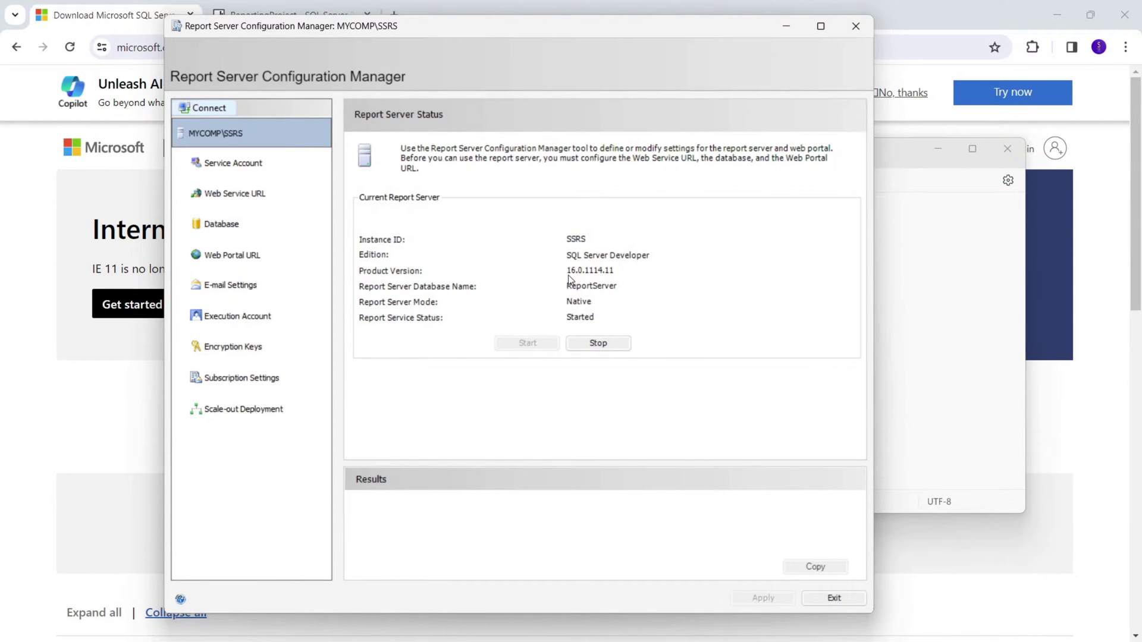
left_click(267, 177)
left_click(259, 194)
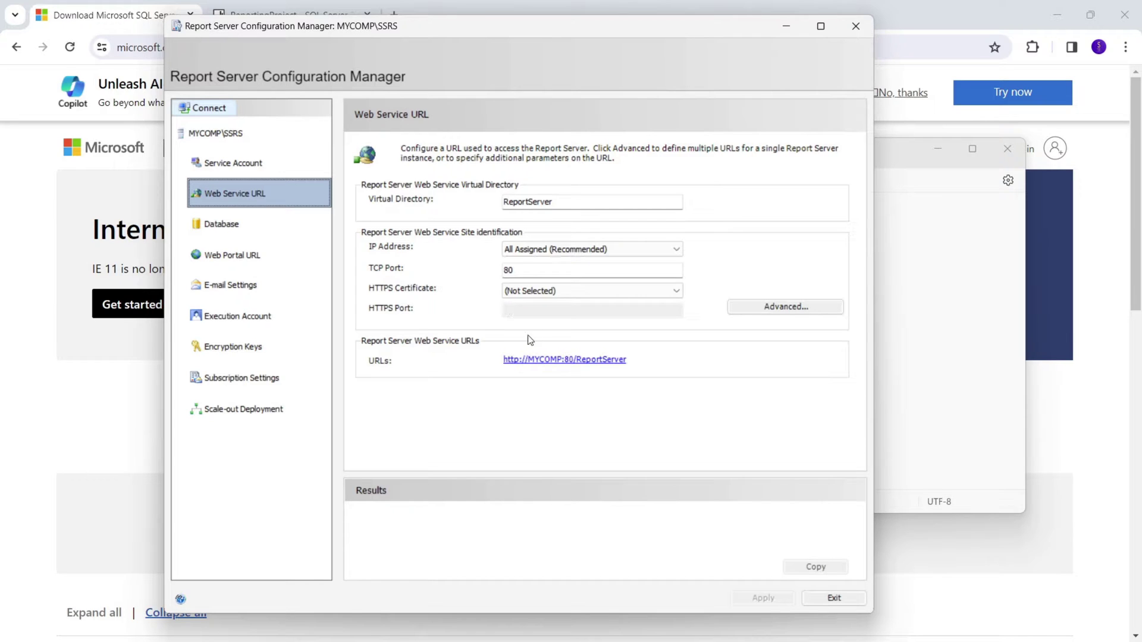
left_click(553, 362)
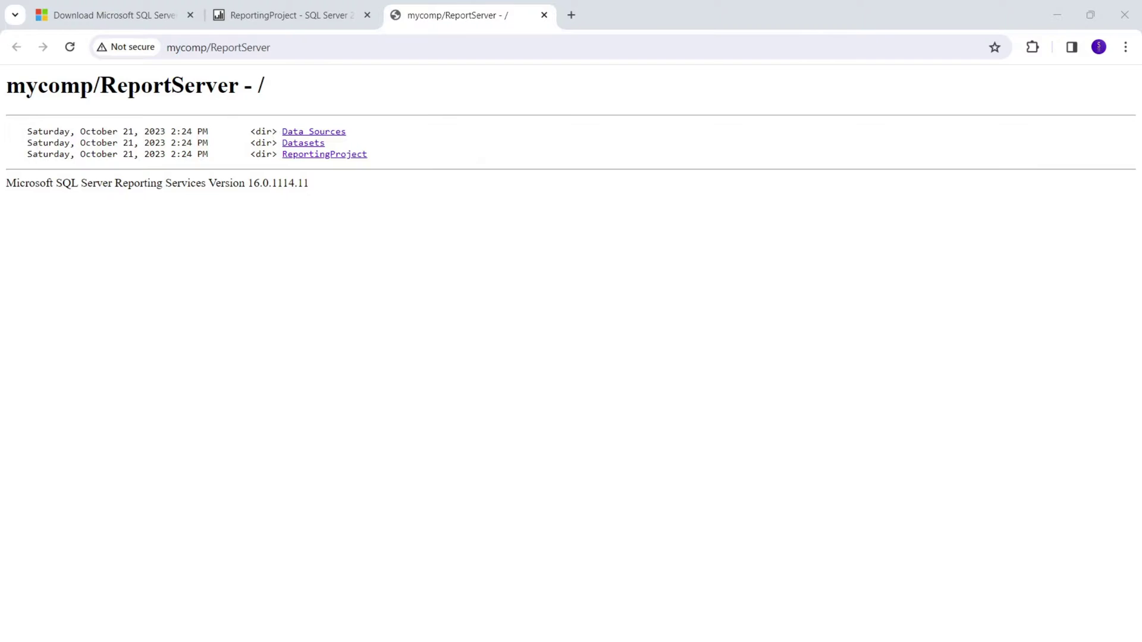
Highlight the ReportServer address and the Data Sources, Datasets and ReportingProject lines.
left_click_drag(296, 48, 180, 47)
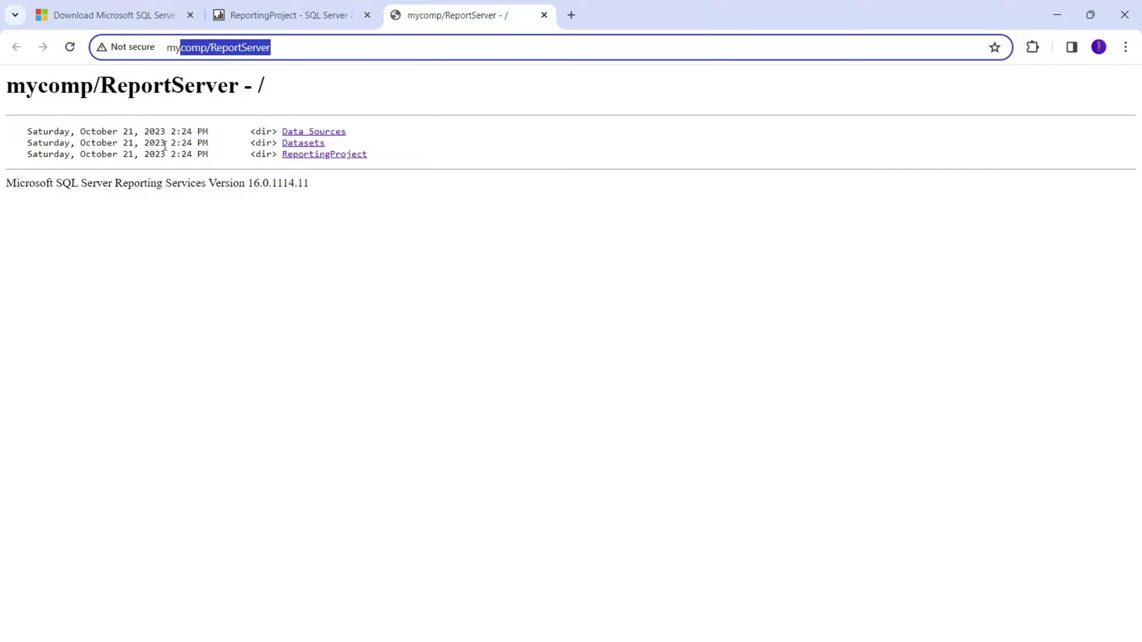
left_click_drag(30, 136, 398, 171)
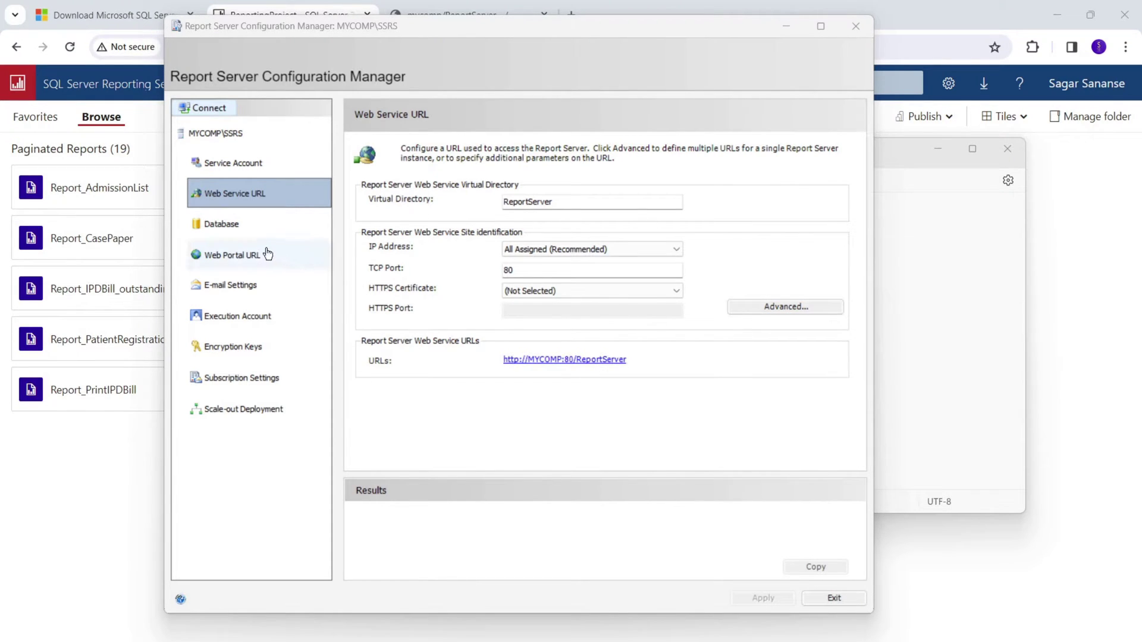
From the Database page, launch Change Database to create a new report server database.
left_click(243, 238)
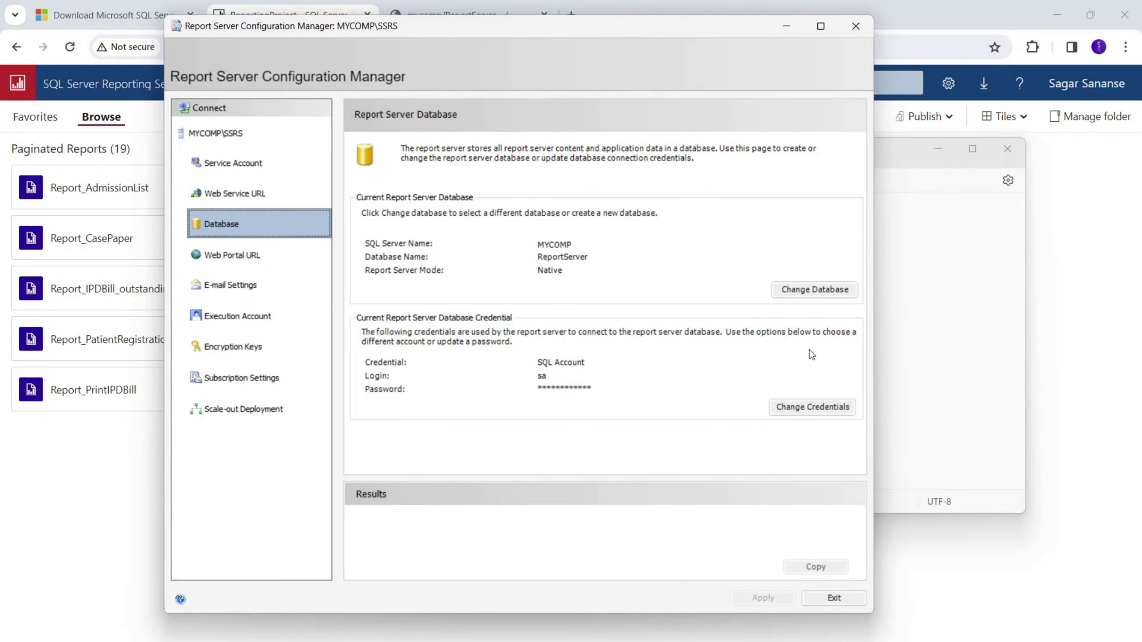
left_click(796, 300)
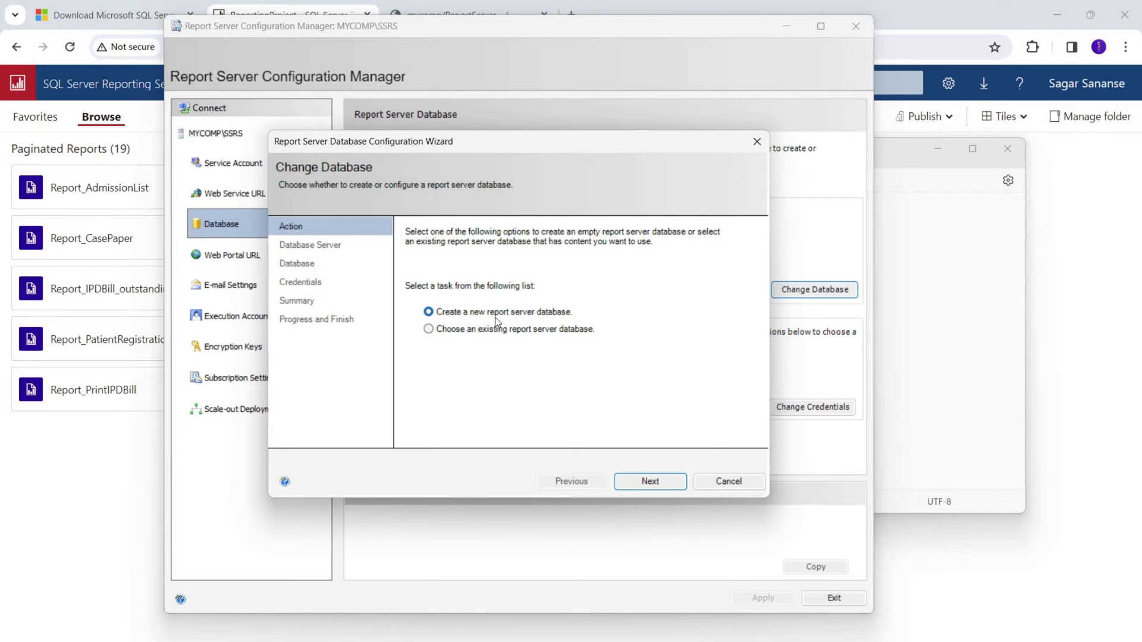
Set authentication to SQL Server Account and enter the sa login and its password.
left_click(642, 482)
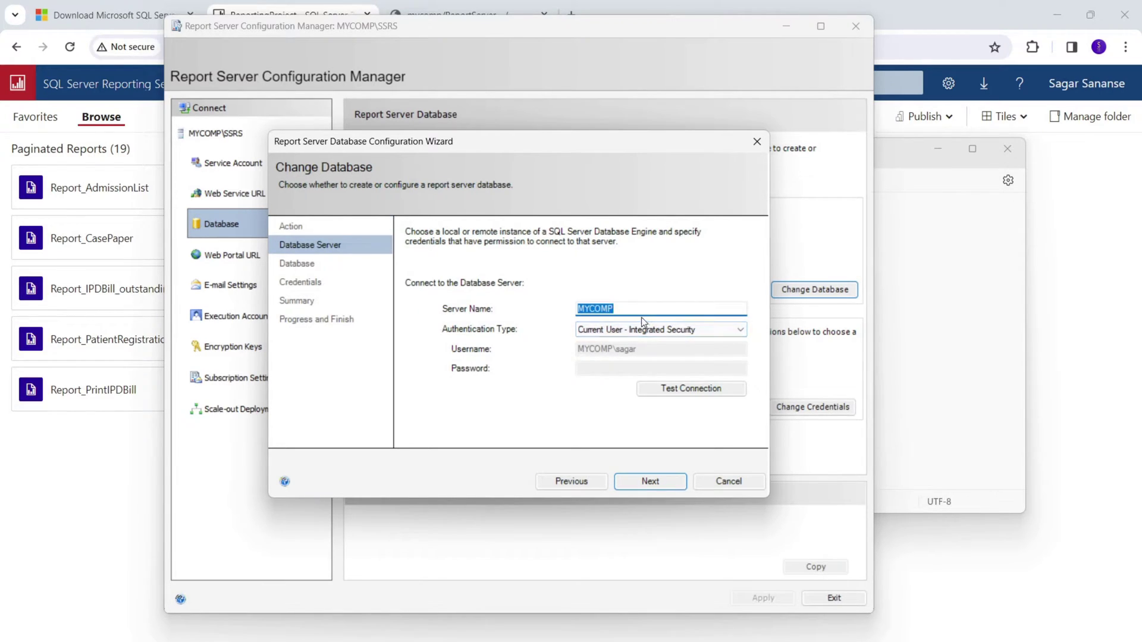
left_click(629, 330)
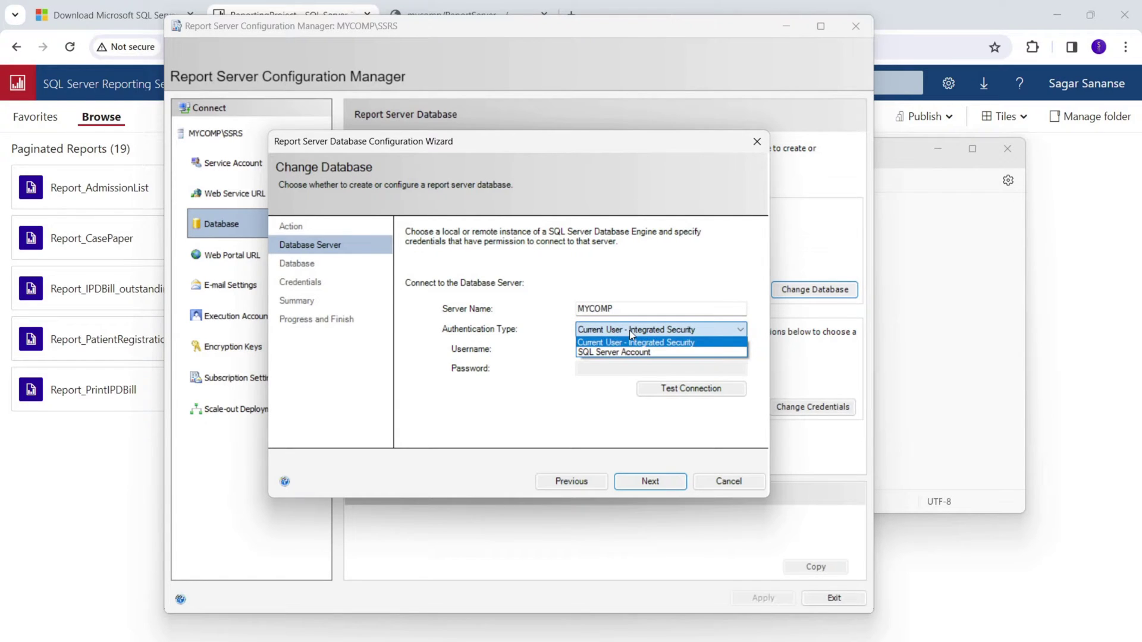
left_click(629, 331)
left_click(629, 330)
left_click(635, 350)
left_click(635, 350)
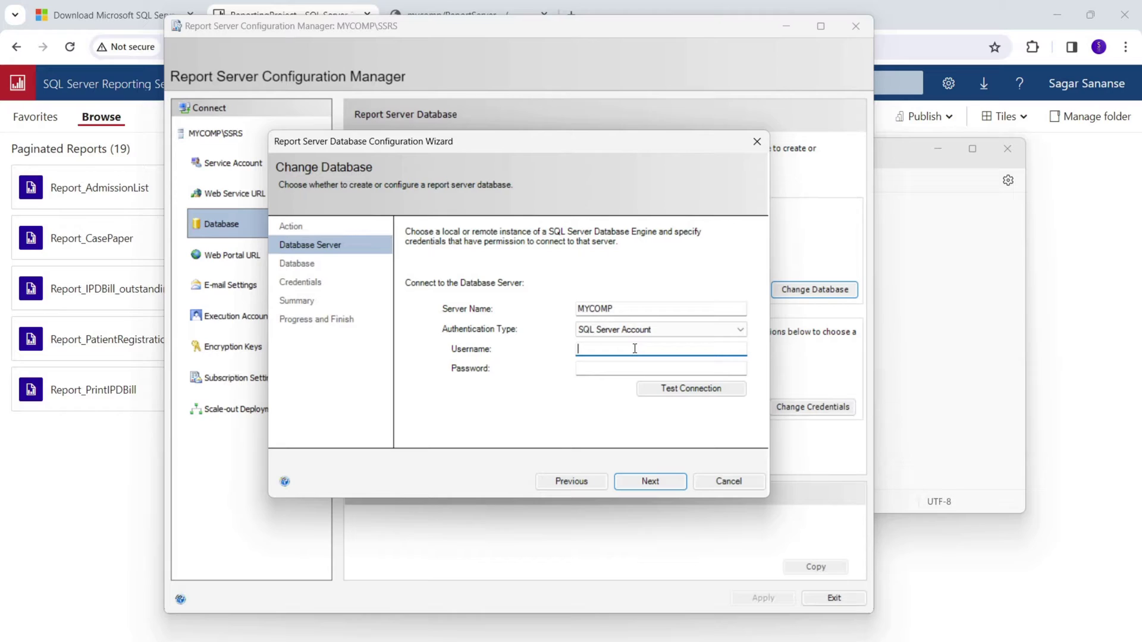
type("sa")
key("Tab")
type("123")
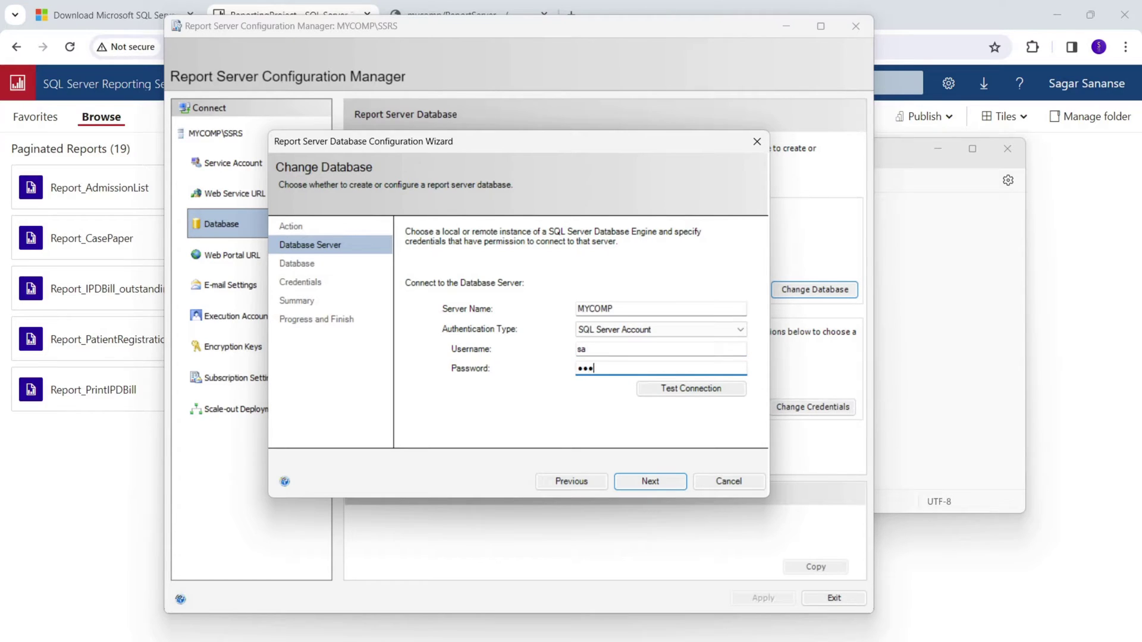
type("4567890")
Test the MYCOMP connection successfully and continue to the database name step.
left_click(685, 389)
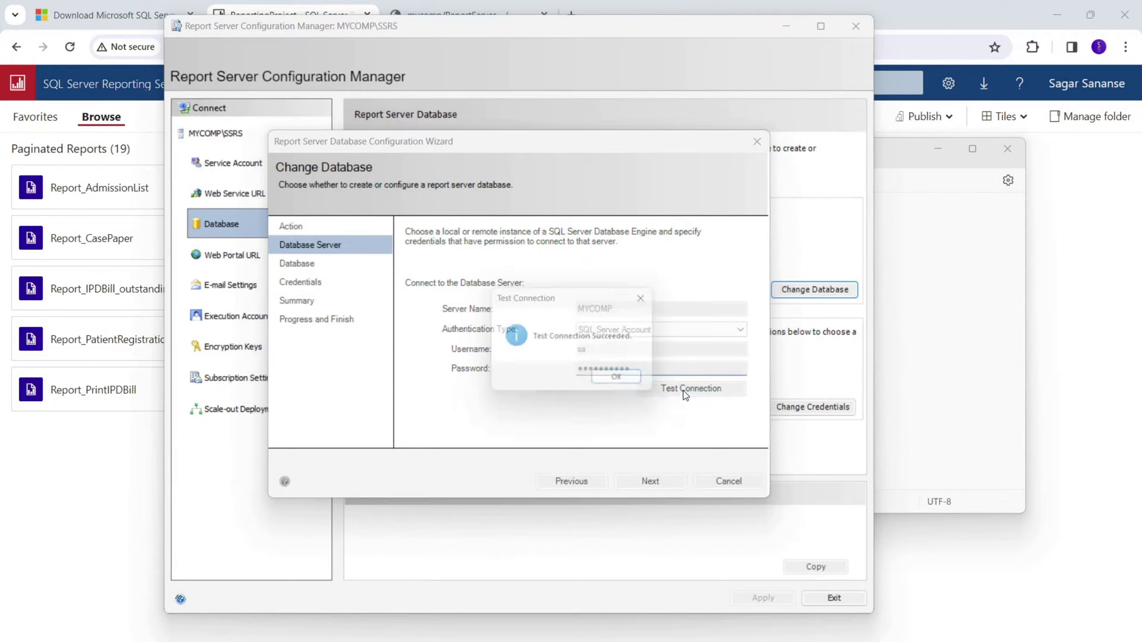
left_click(623, 389)
left_click(663, 487)
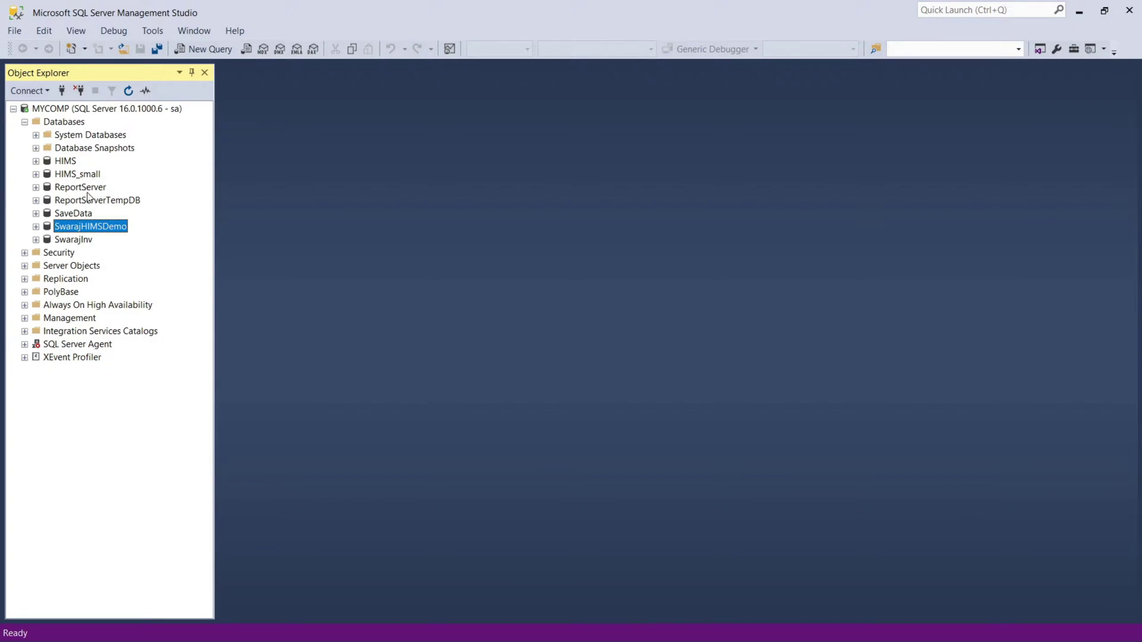
left_click(83, 188)
left_click(85, 201)
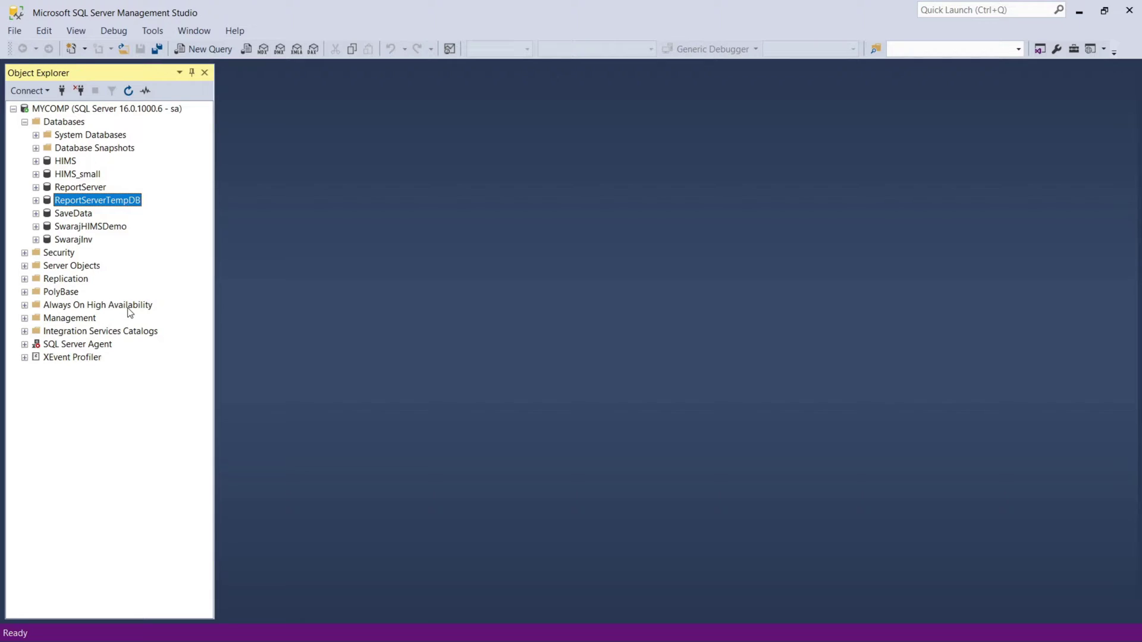
left_click(58, 111)
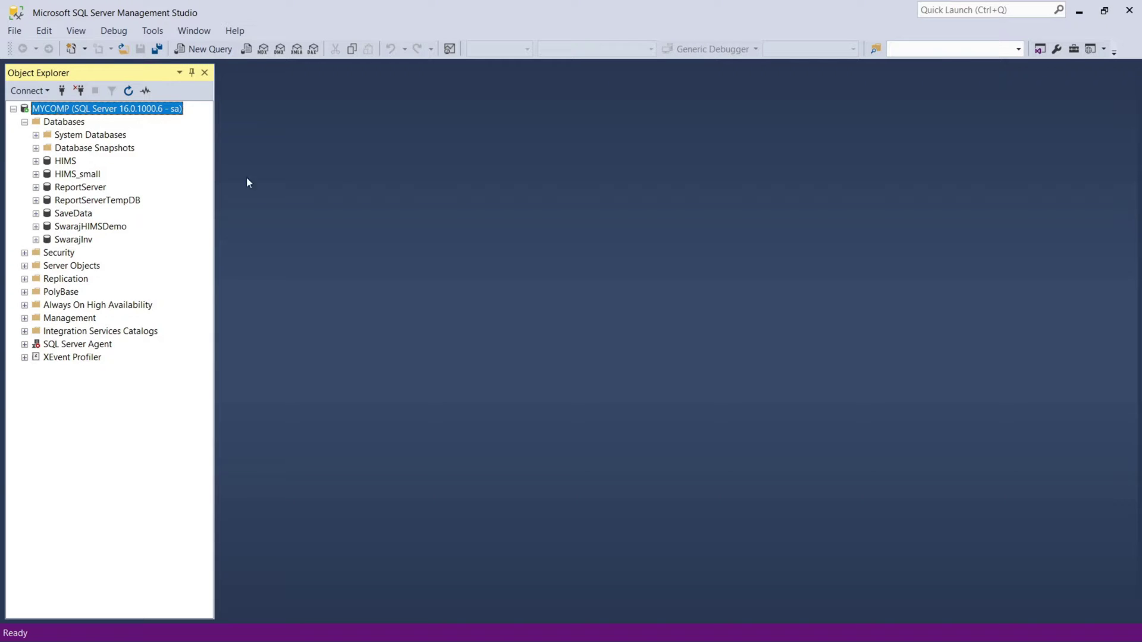
left_click(1079, 12)
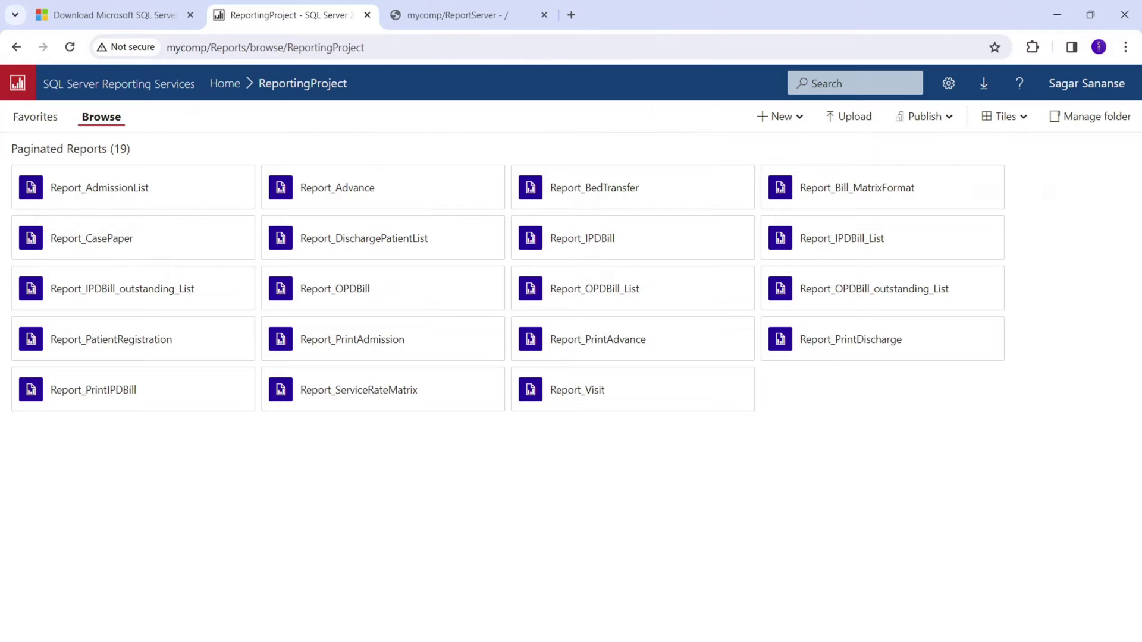
key("alt+Tab")
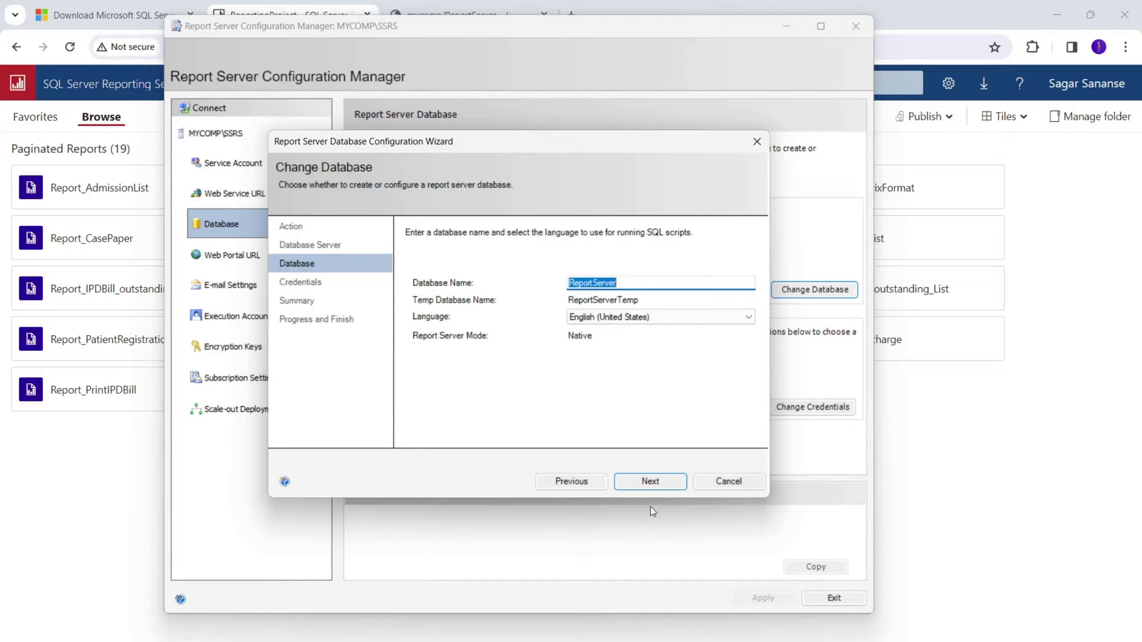
Dismiss the 'ReportServer already exists' error and cancel the Change Database wizard.
left_click(655, 485)
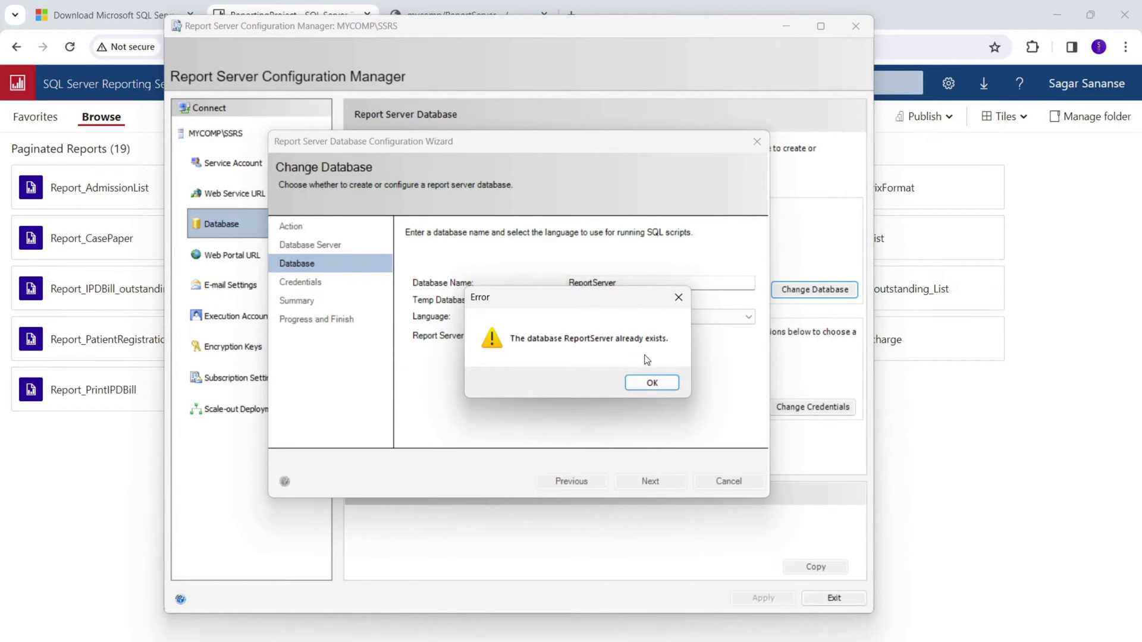
left_click(652, 382)
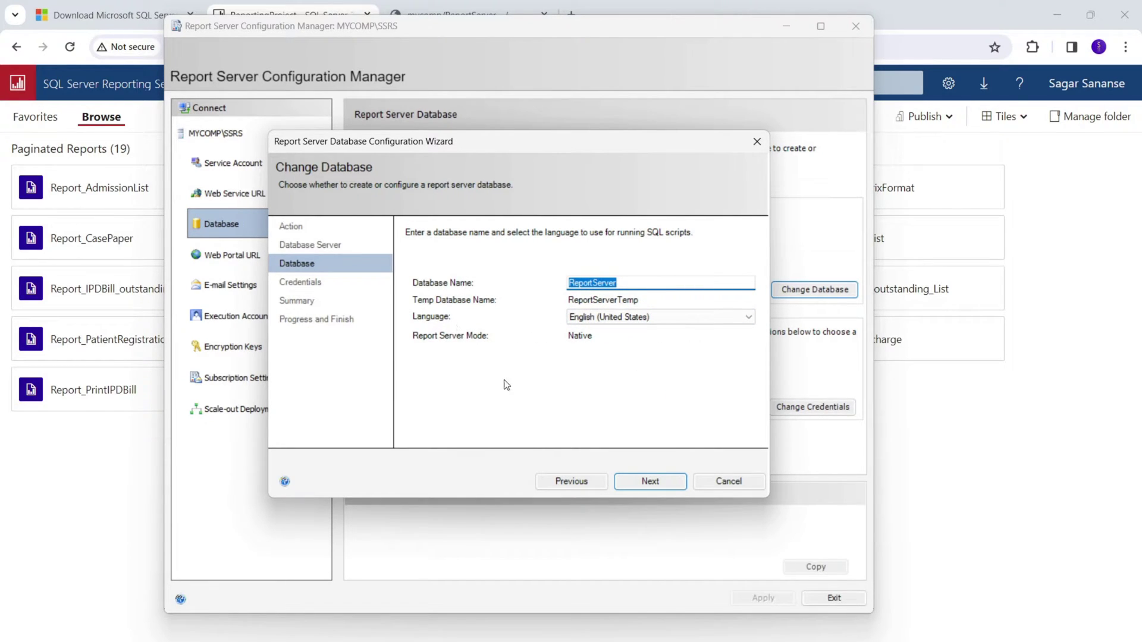
left_click(729, 481)
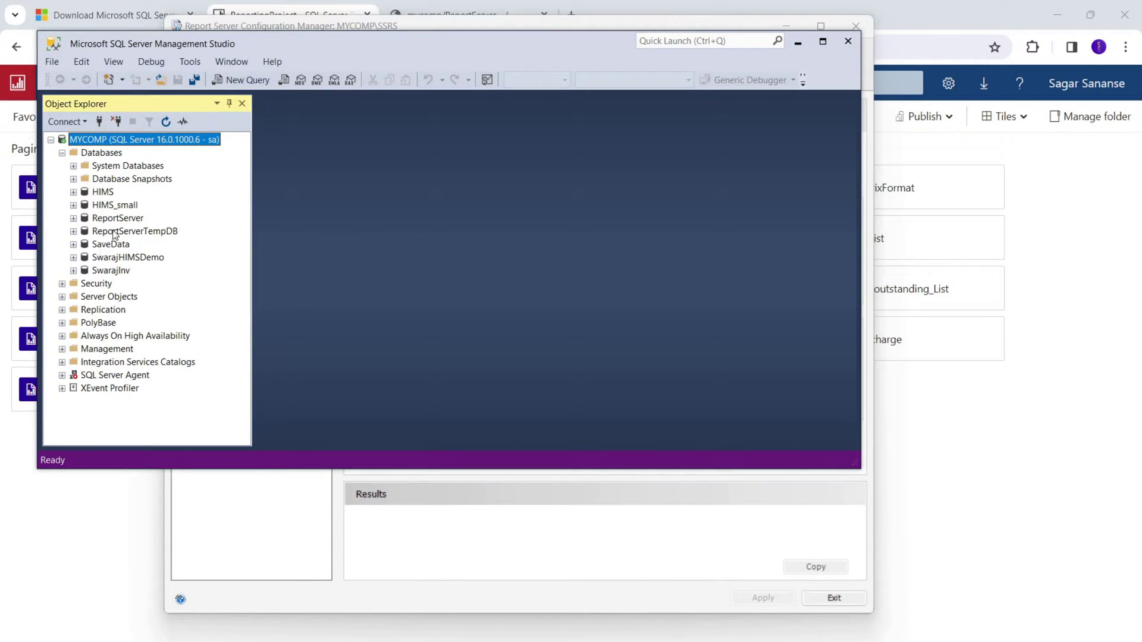
Select the ReportServer and ReportServerTempDB databases, then maximize and minimize Management Studio.
left_click(115, 219)
left_click(117, 233)
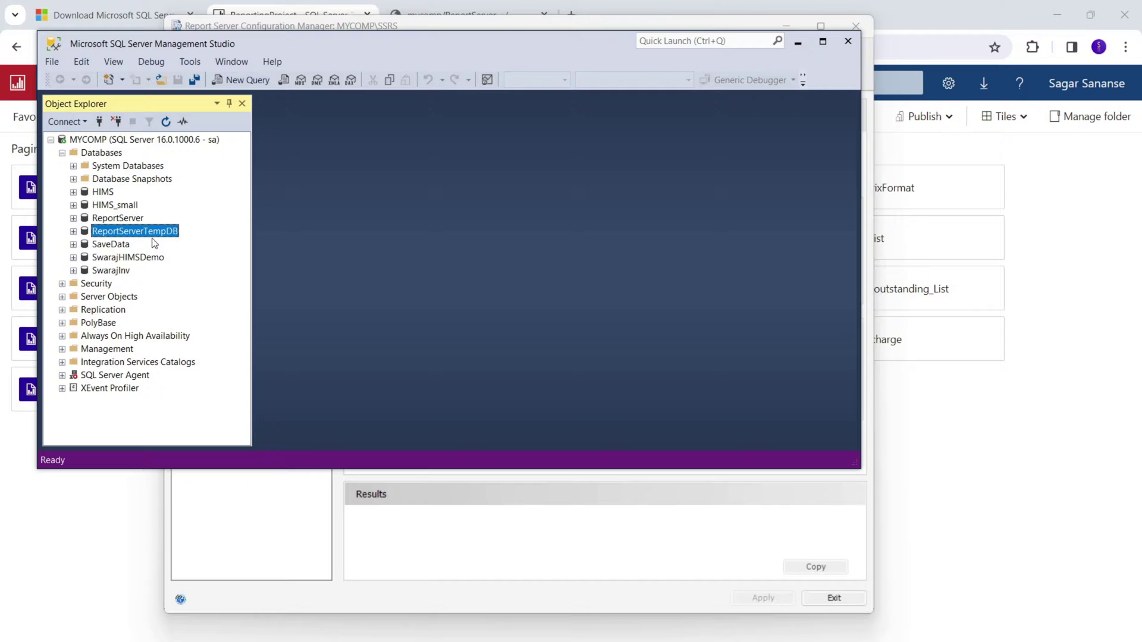
left_click(823, 41)
left_click(1077, 7)
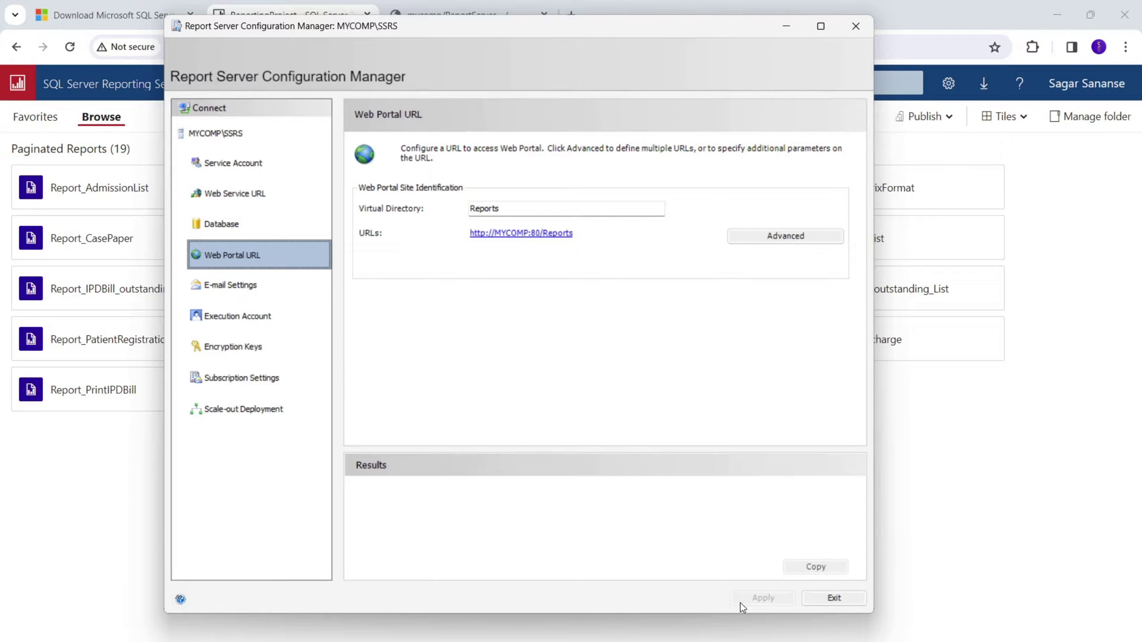
left_click(542, 238)
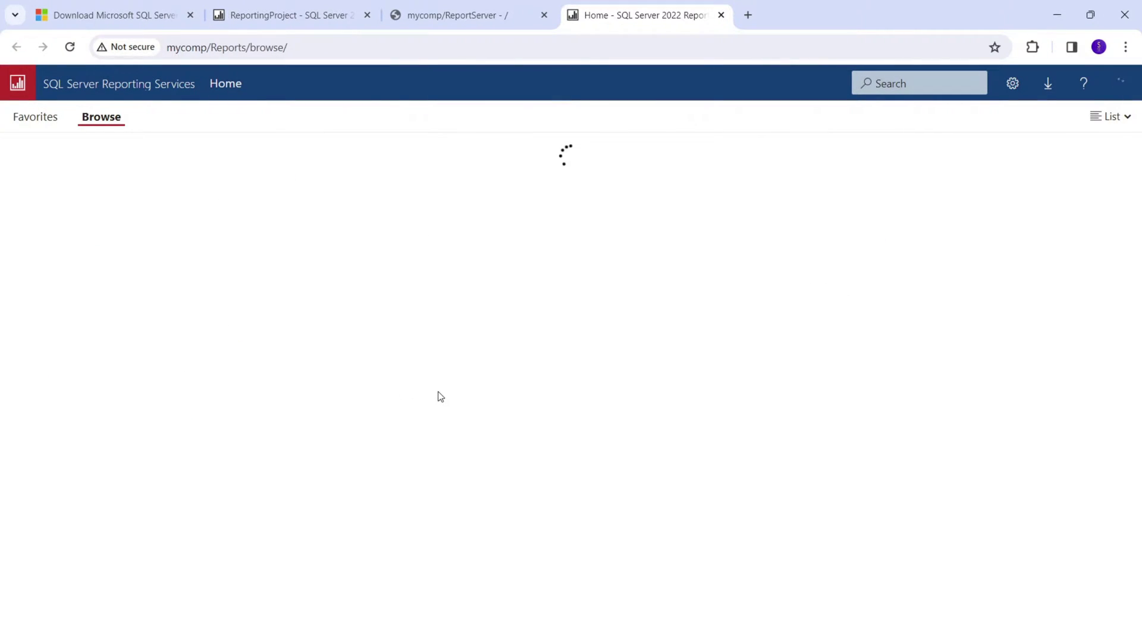
left_click(1052, 22)
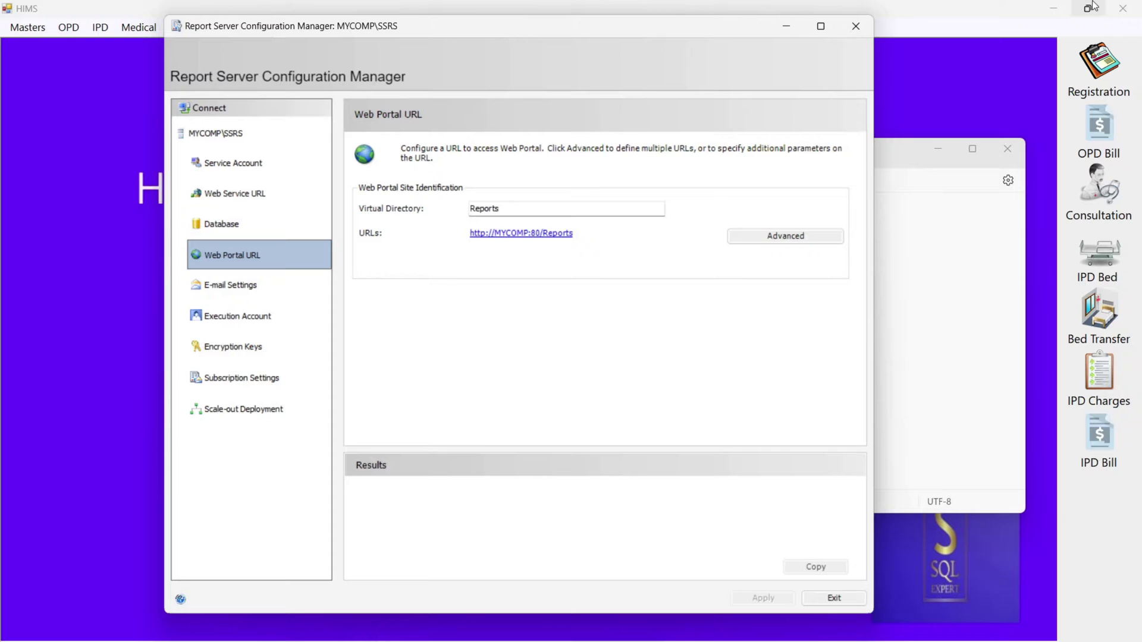
left_click(521, 234)
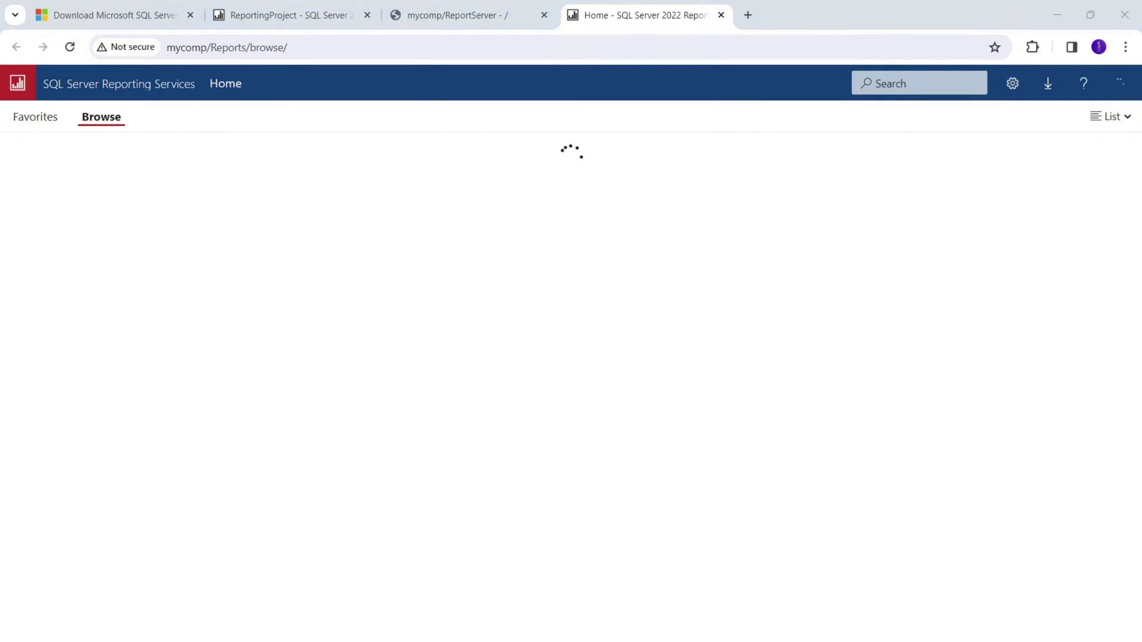
key("alt+Tab")
Review the E-mail, Execution Account, Encryption Keys, Subscription and Scale-out pages, then exit.
left_click(267, 284)
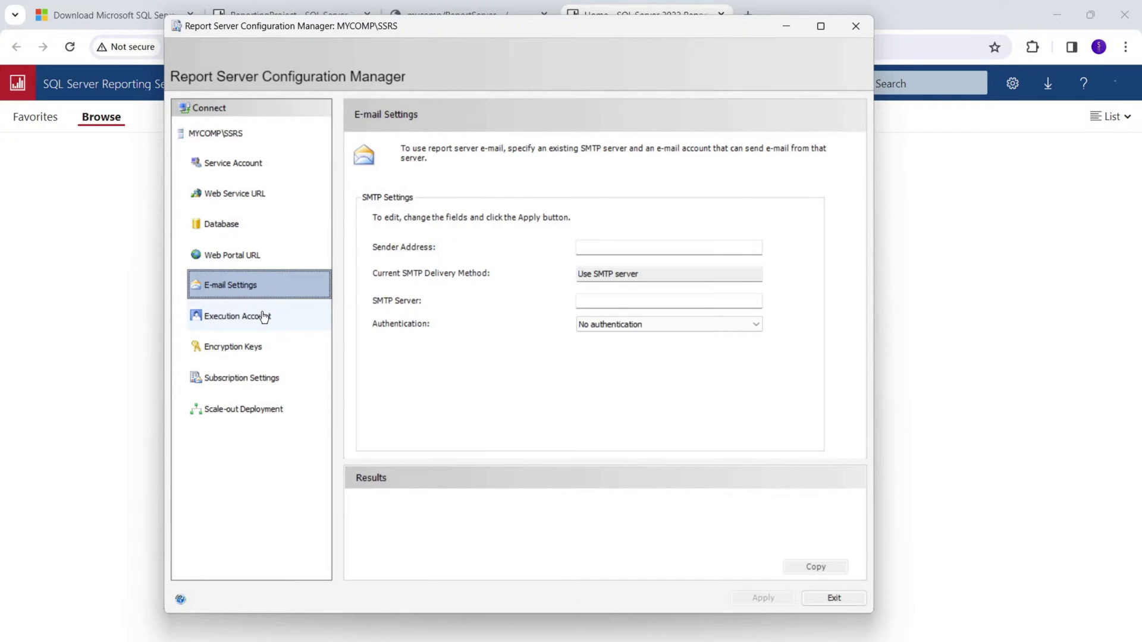
left_click(258, 313)
left_click(246, 348)
left_click(248, 377)
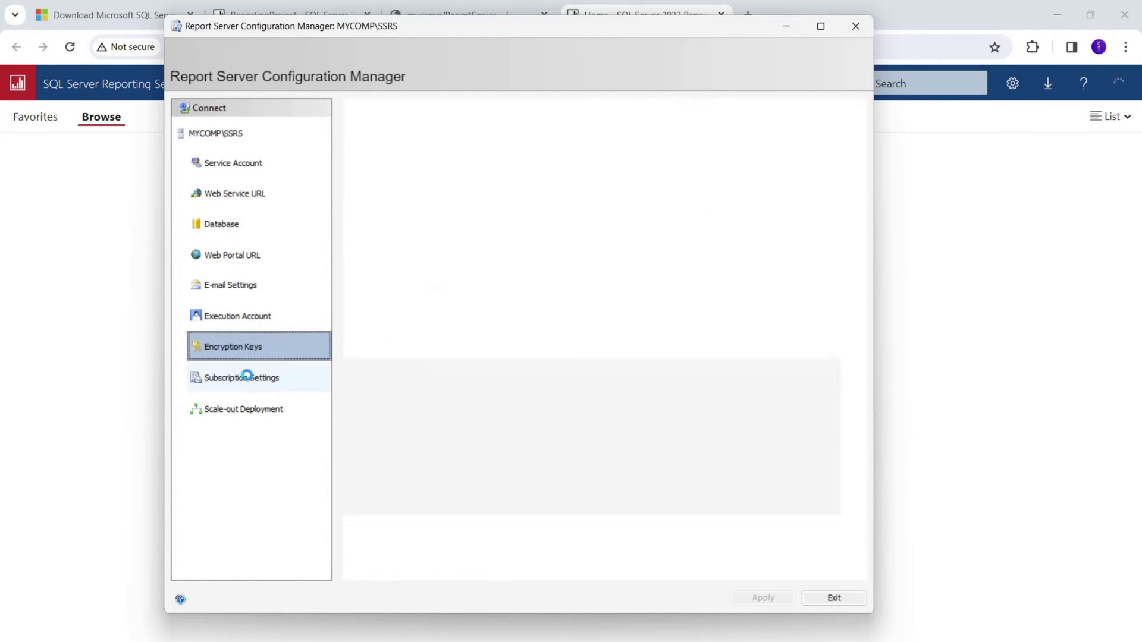
left_click(248, 409)
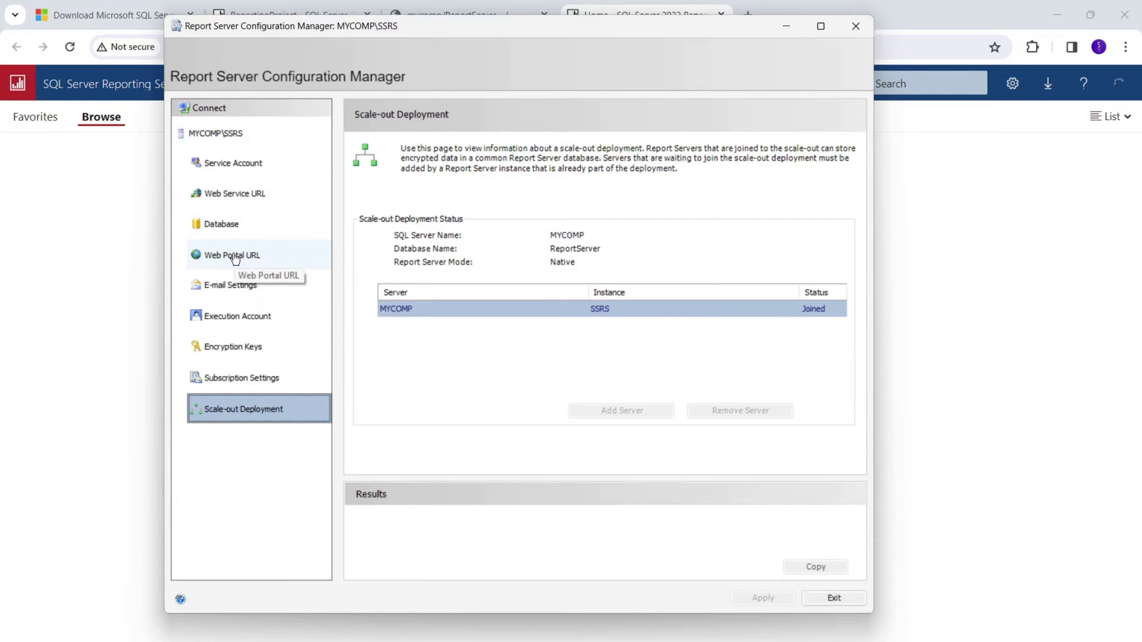
left_click(834, 598)
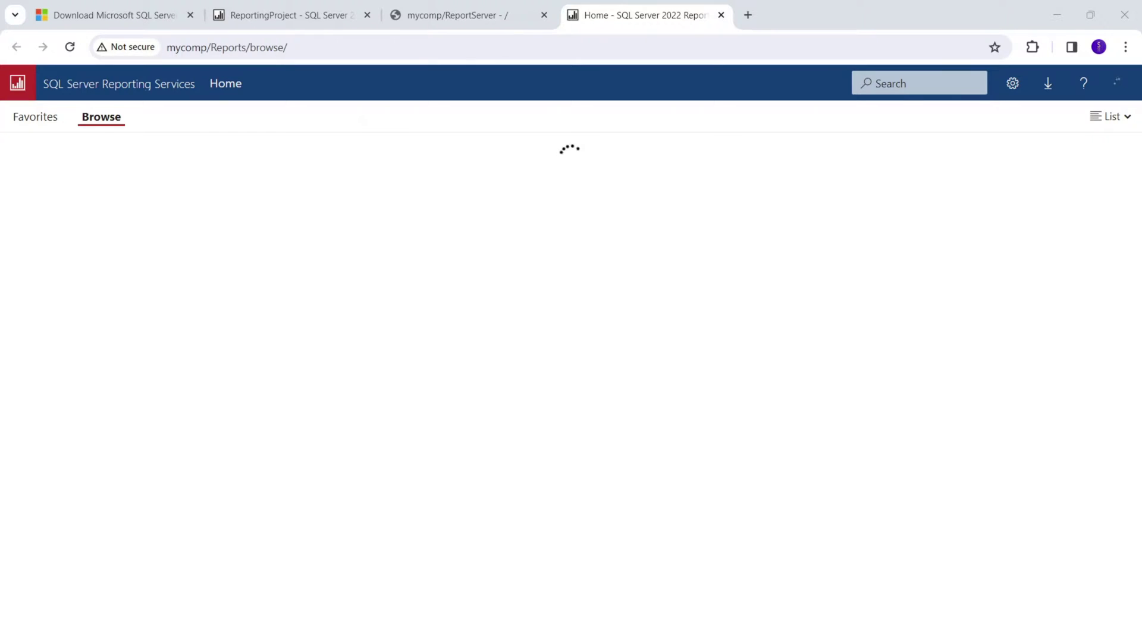
Highlight the configure and Service steps in the notes, then switch to the Services console.
key("alt+Tab")
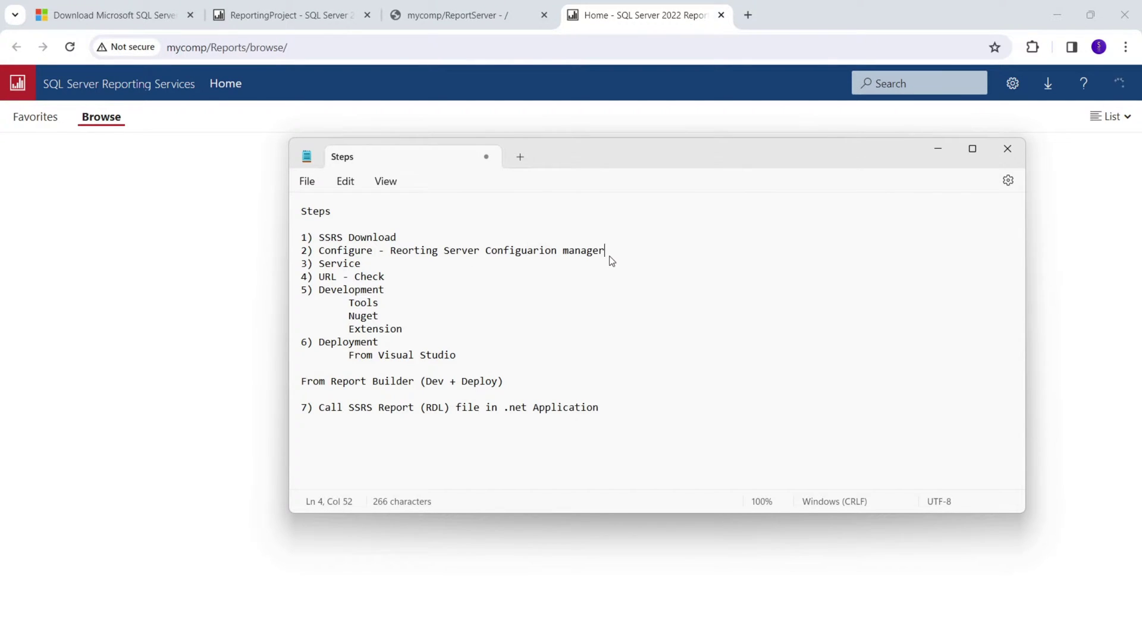
left_click_drag(607, 253, 312, 259)
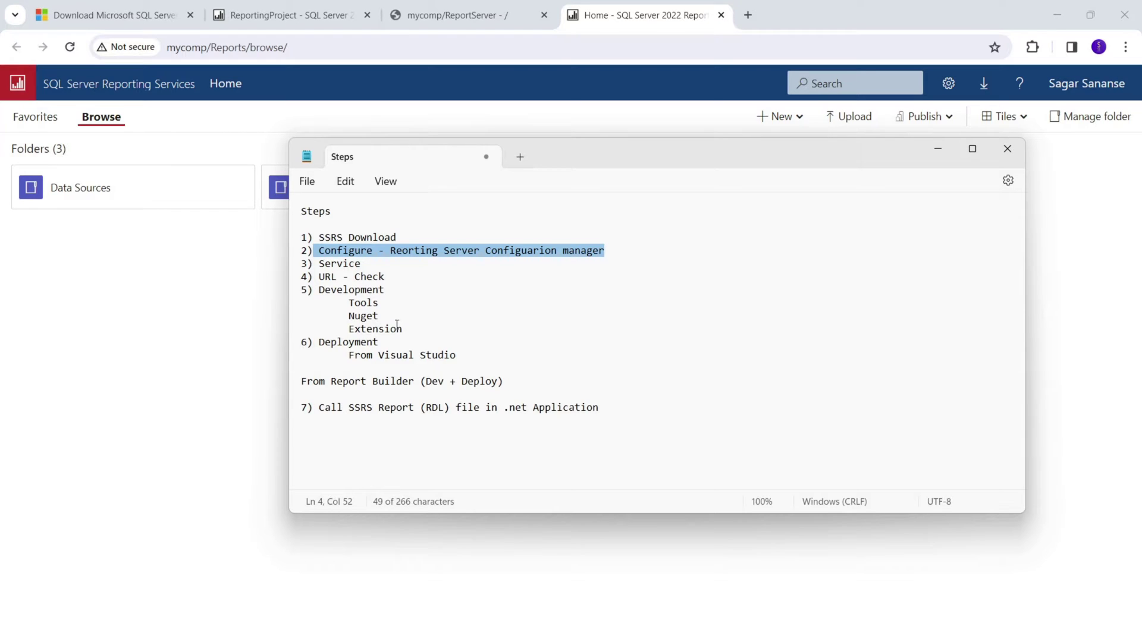
left_click_drag(375, 265, 322, 266)
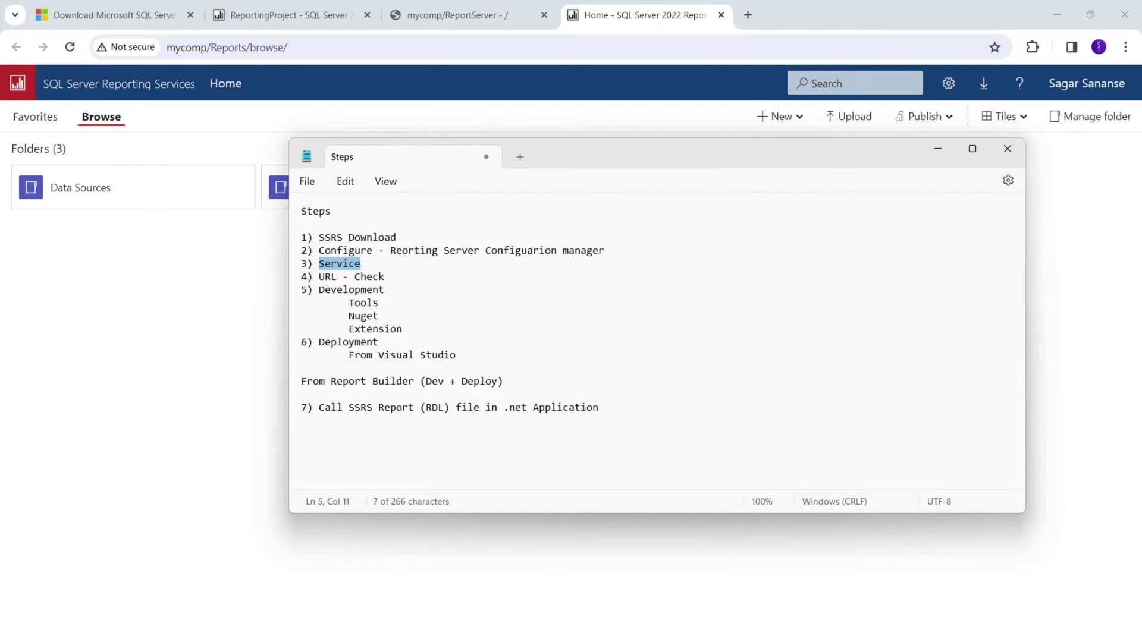
key("alt+Tab")
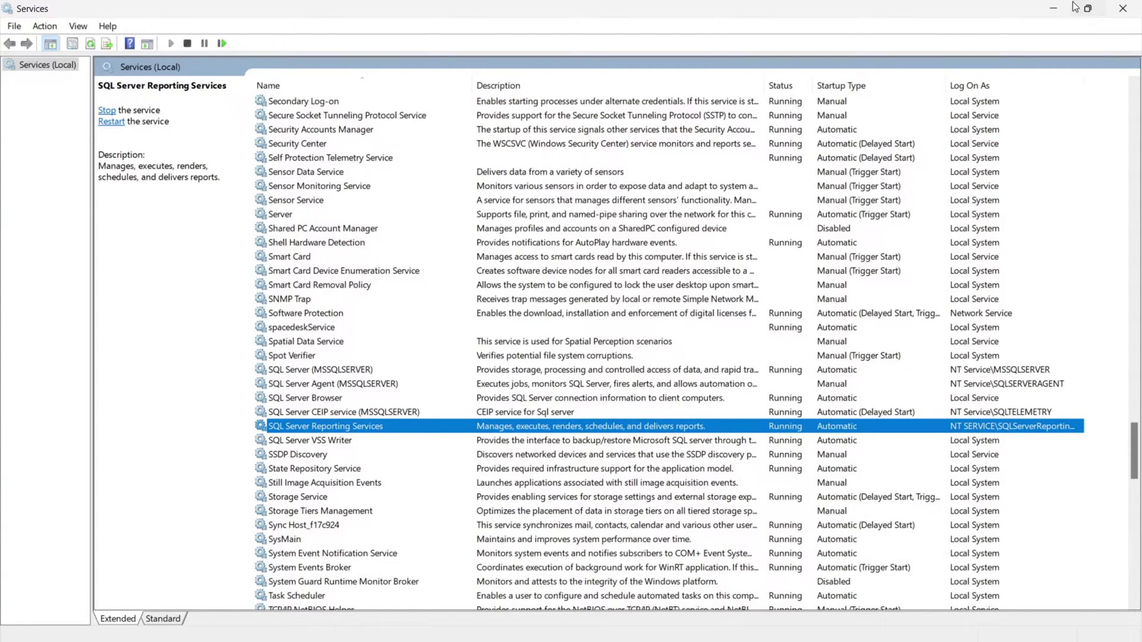
Minimize the Services window and highlight the URL - Check step in the notes.
left_click(1055, 8)
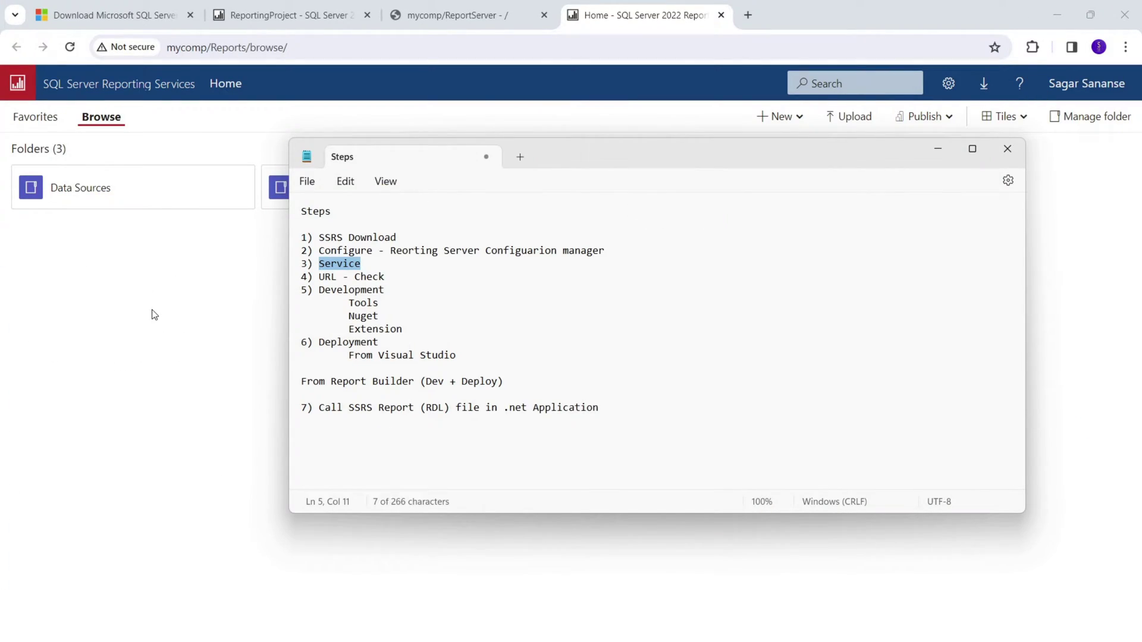
left_click(390, 281)
left_click_drag(390, 281, 324, 278)
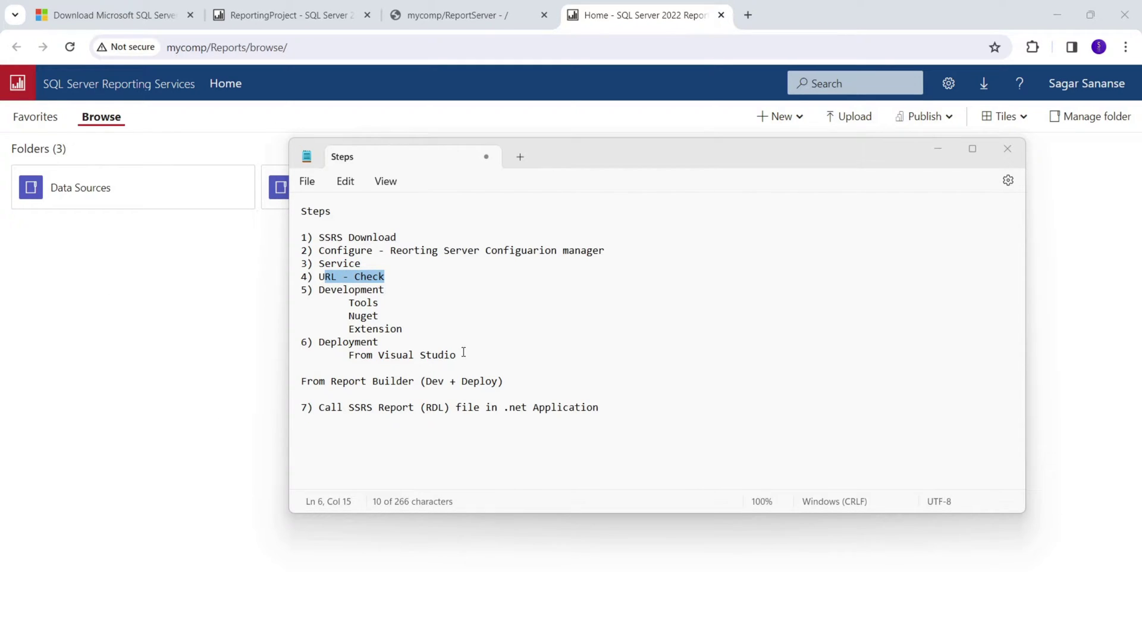
left_click(337, 281)
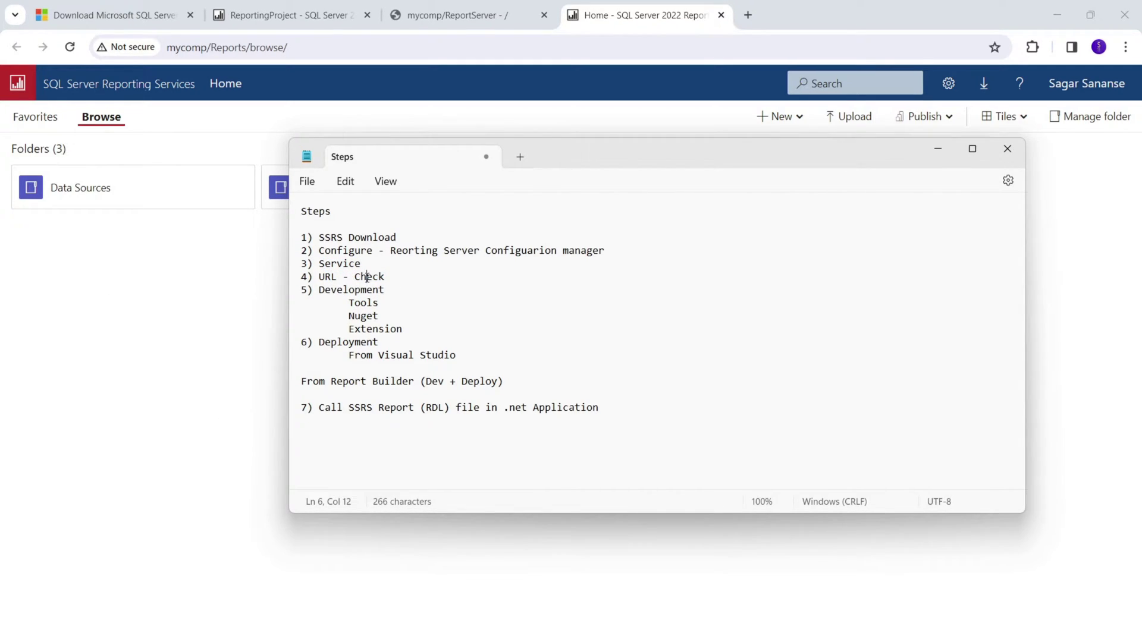
Check the mycomp/ReportServer listing, then return to the Home - SQL Server 2022 portal tab.
key("alt+Tab")
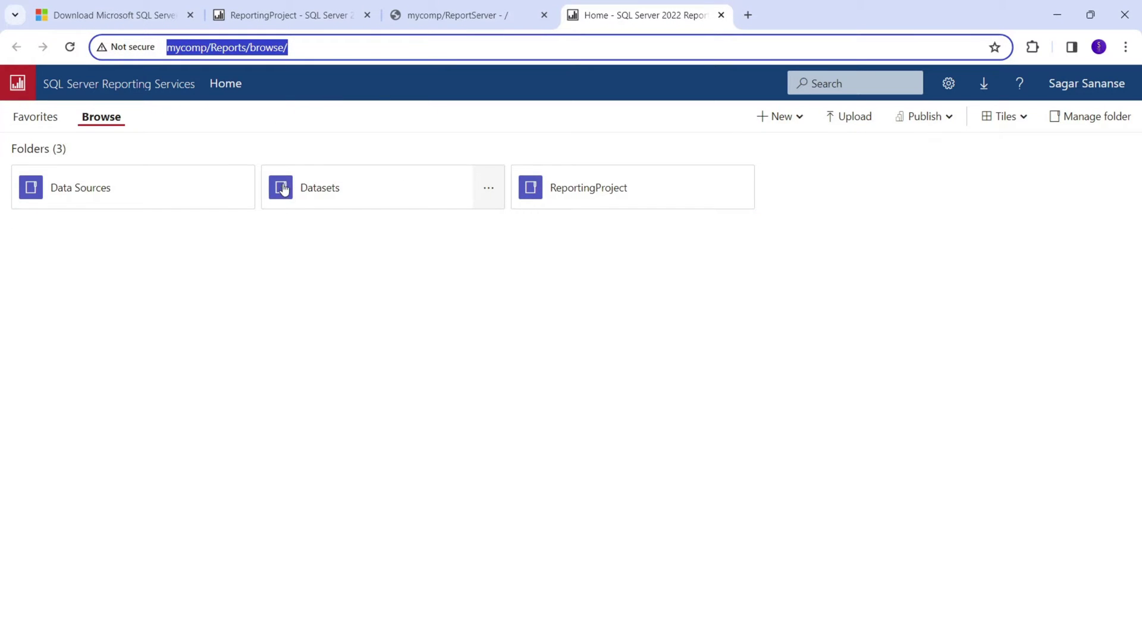
left_click(443, 16)
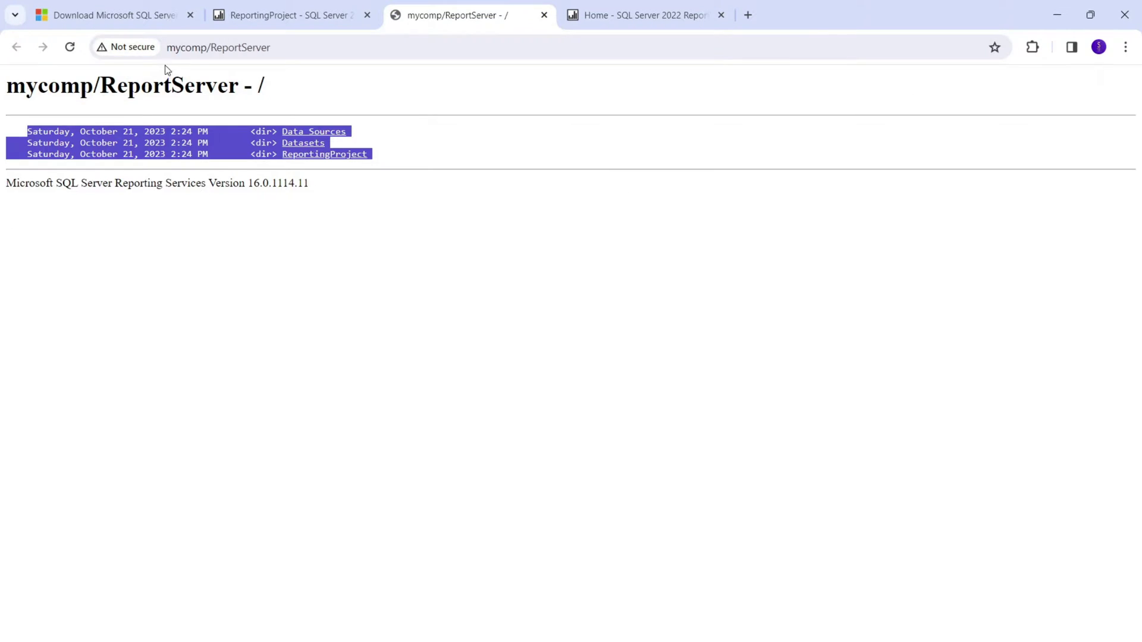
left_click(244, 48)
left_click(608, 15)
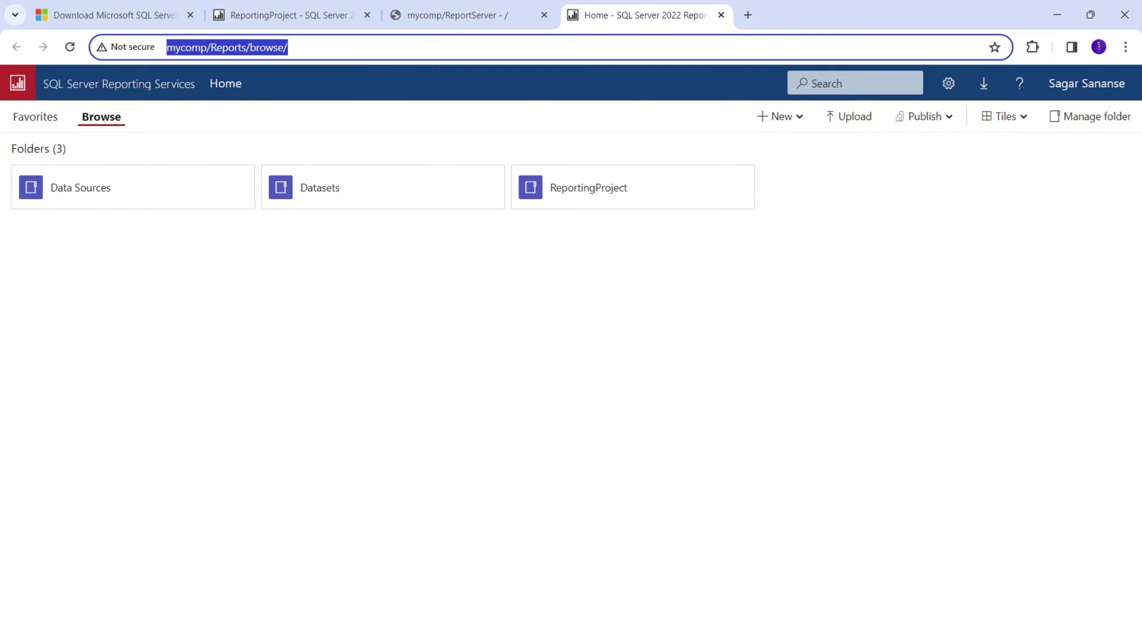
Return to the Steps notes and highlight the Development and Tools lines.
key("alt+Tab")
left_click(381, 304)
left_click_drag(381, 305, 268, 292)
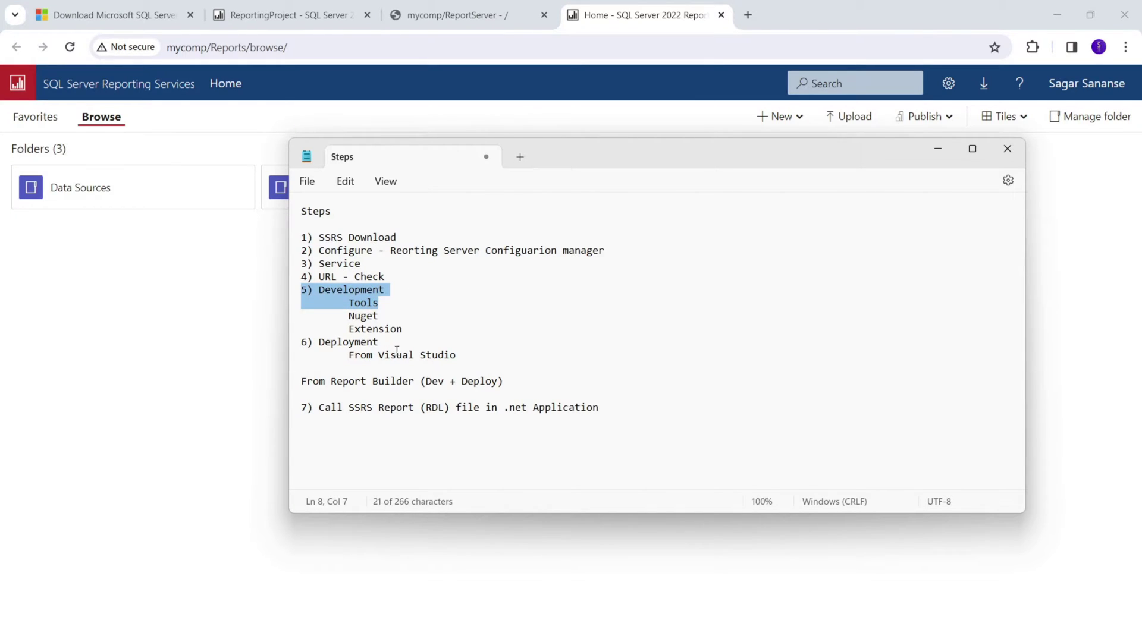
Highlight the 5) Development section lines through Deployment in the Steps notes.
left_click_drag(470, 356, 281, 295)
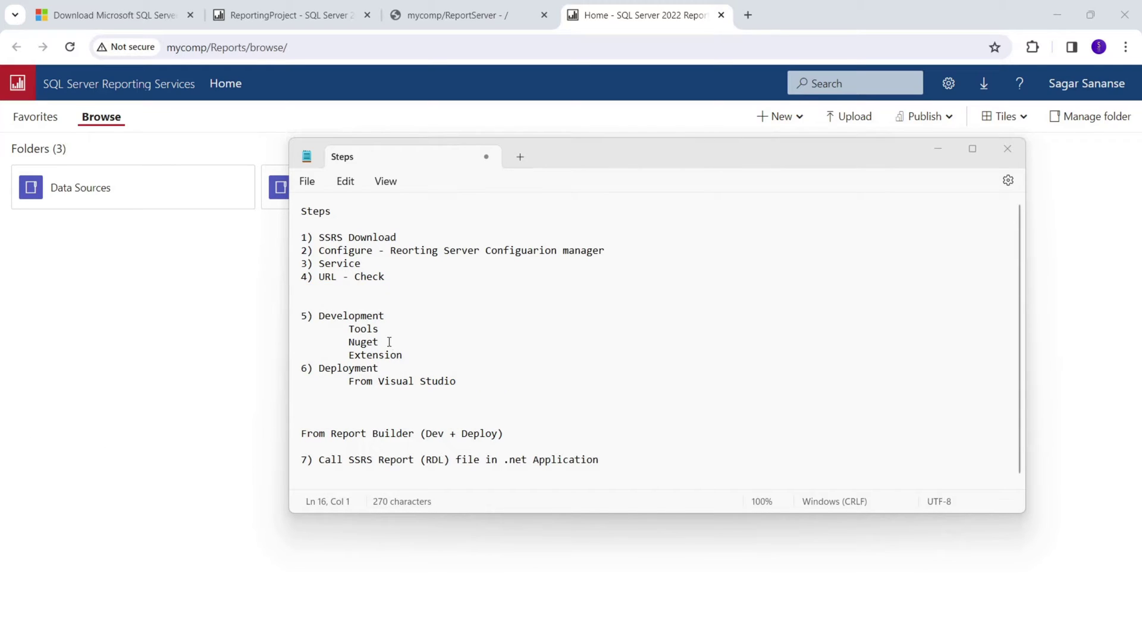
left_click_drag(404, 355, 262, 325)
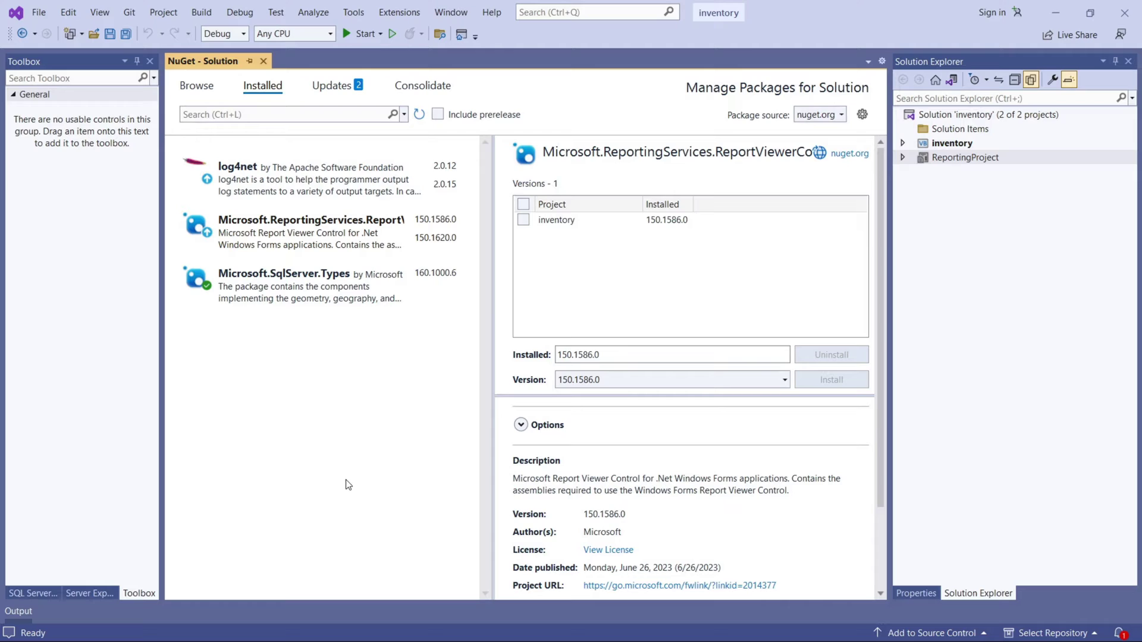
Close the NuGet - Solution tab and browse ReportingProject's data sources, datasets and reports.
left_click(264, 61)
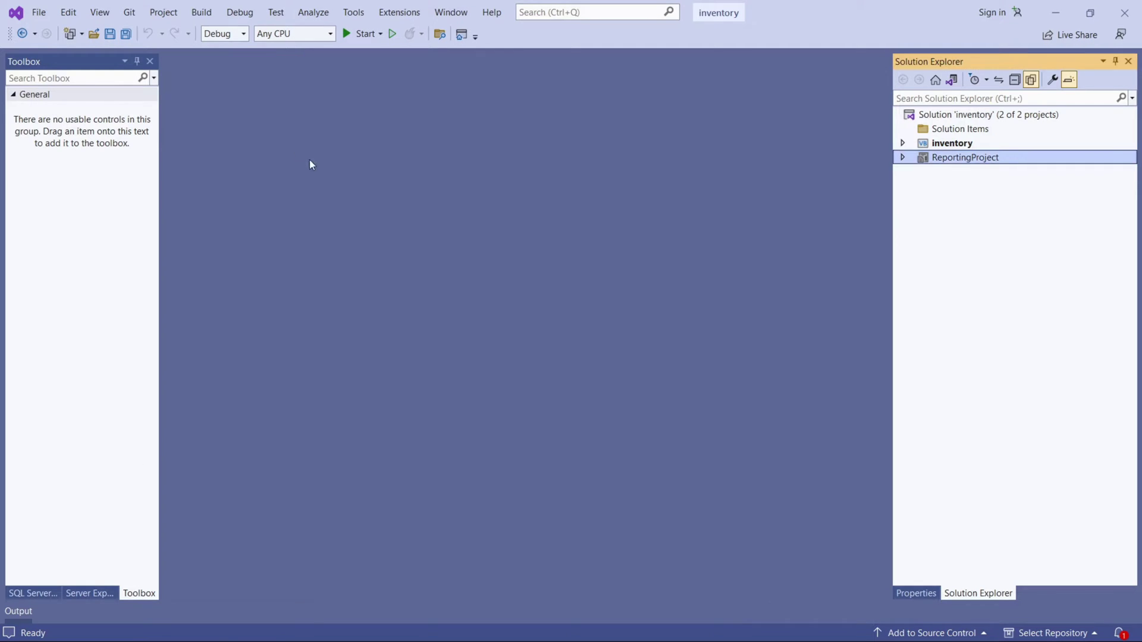
left_click(905, 160)
left_click(904, 158)
left_click(904, 158)
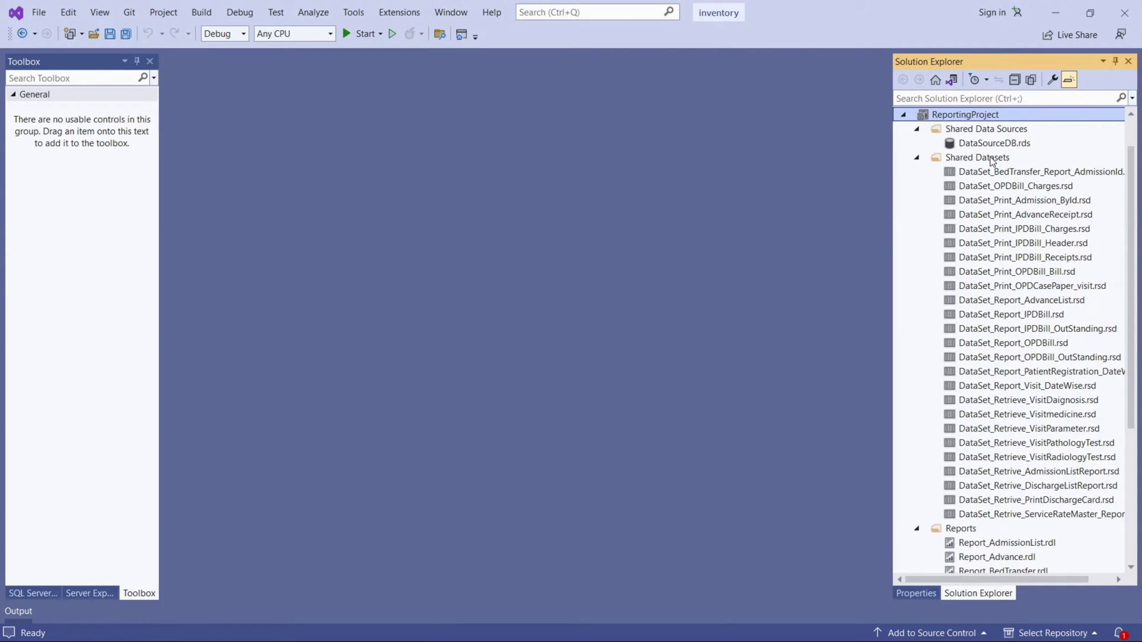
scroll(921, 438, "down", 4)
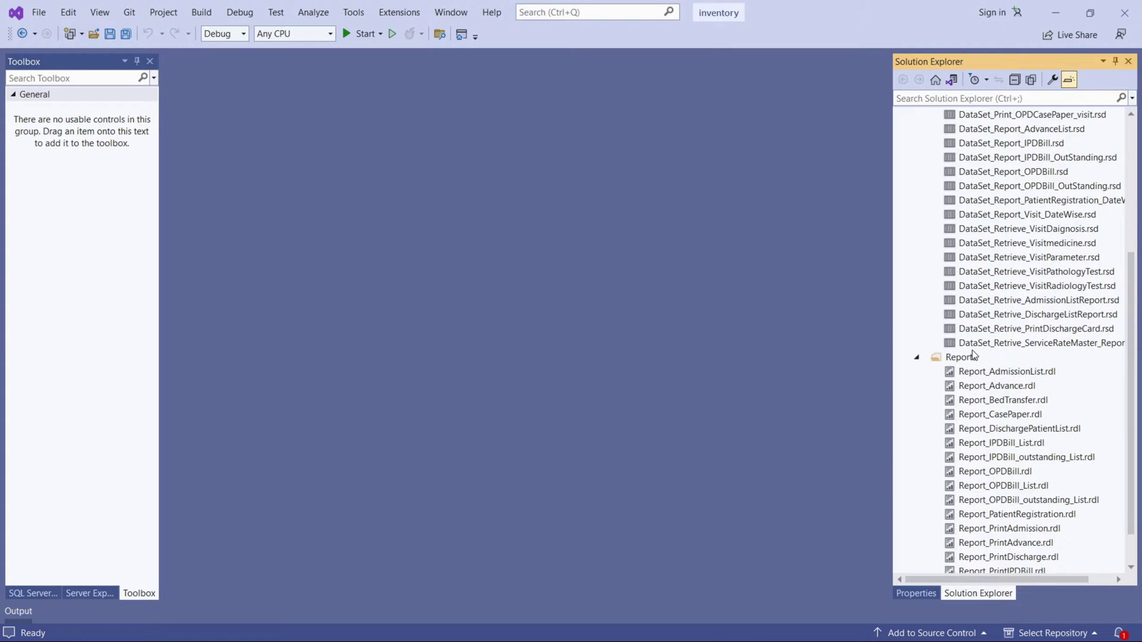
scroll(981, 357, "up", 5)
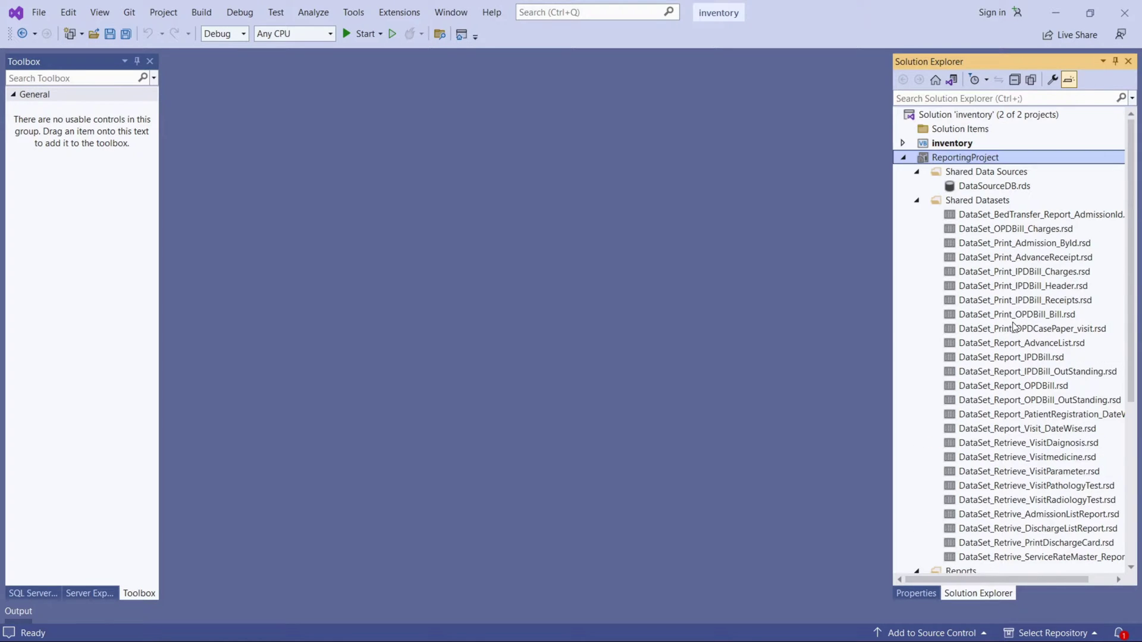
left_click(904, 158)
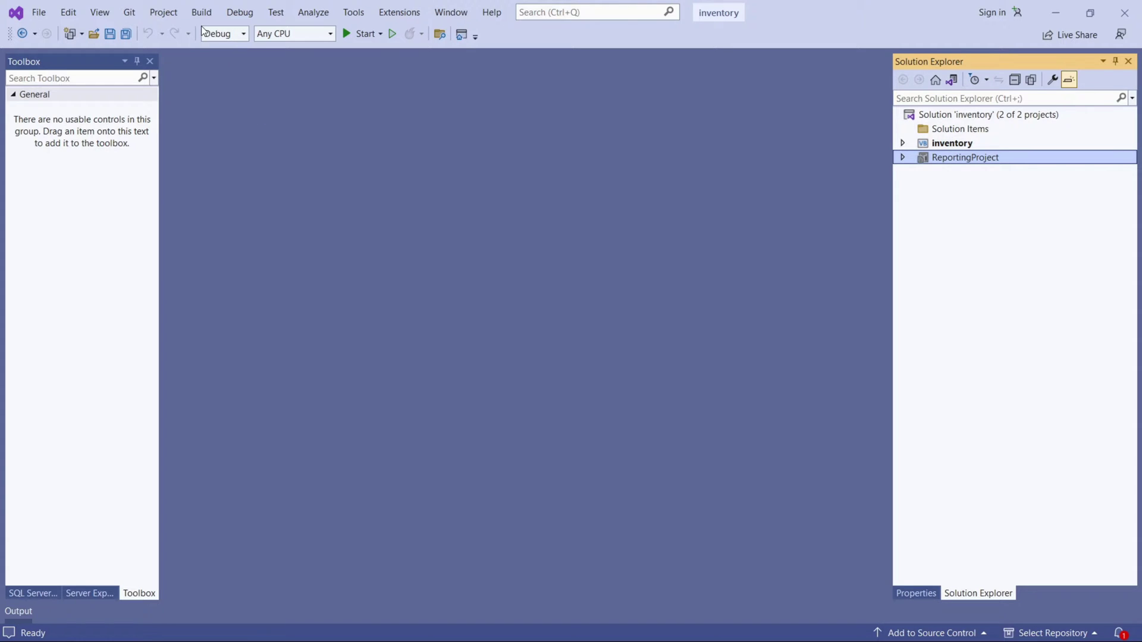
left_click(166, 12)
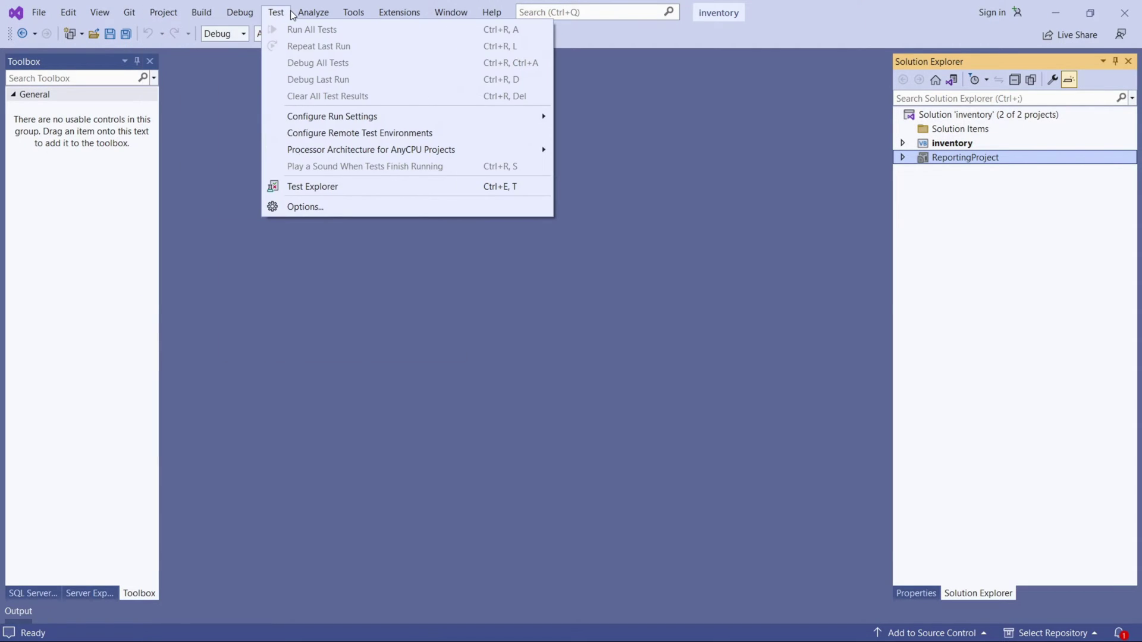
left_click(360, 14)
left_click(360, 14)
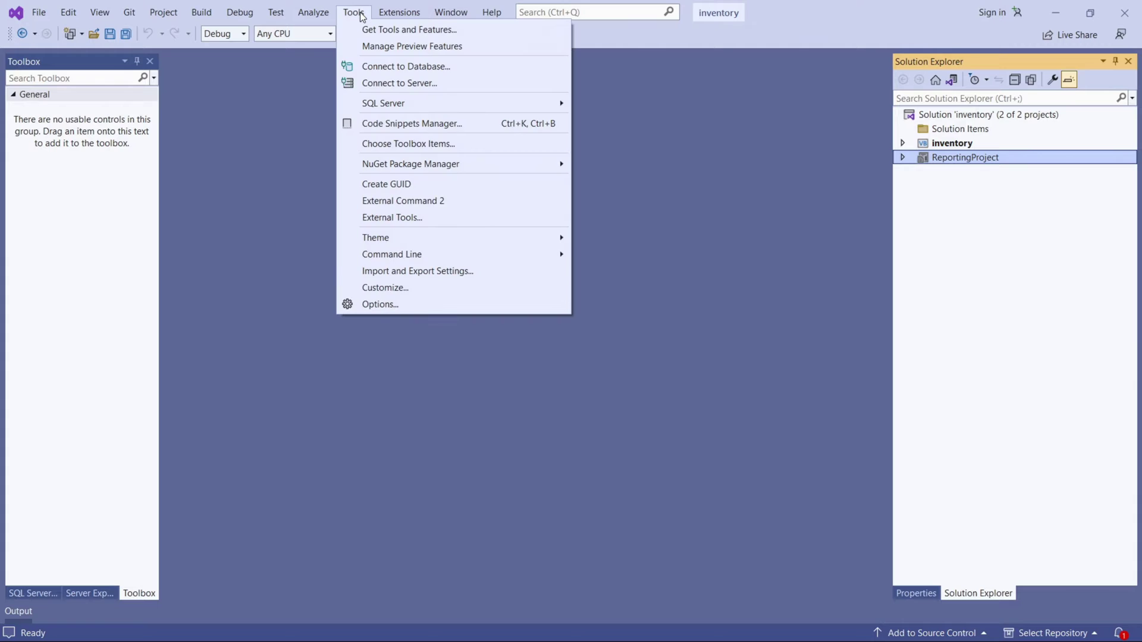
mouse_move(403, 174)
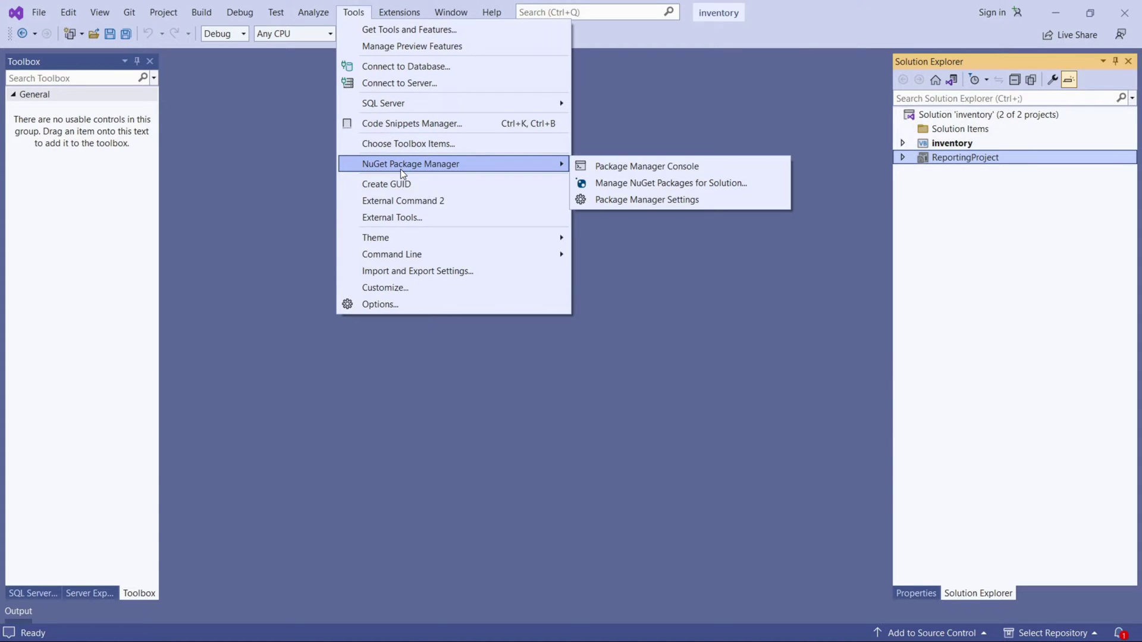
left_click(610, 187)
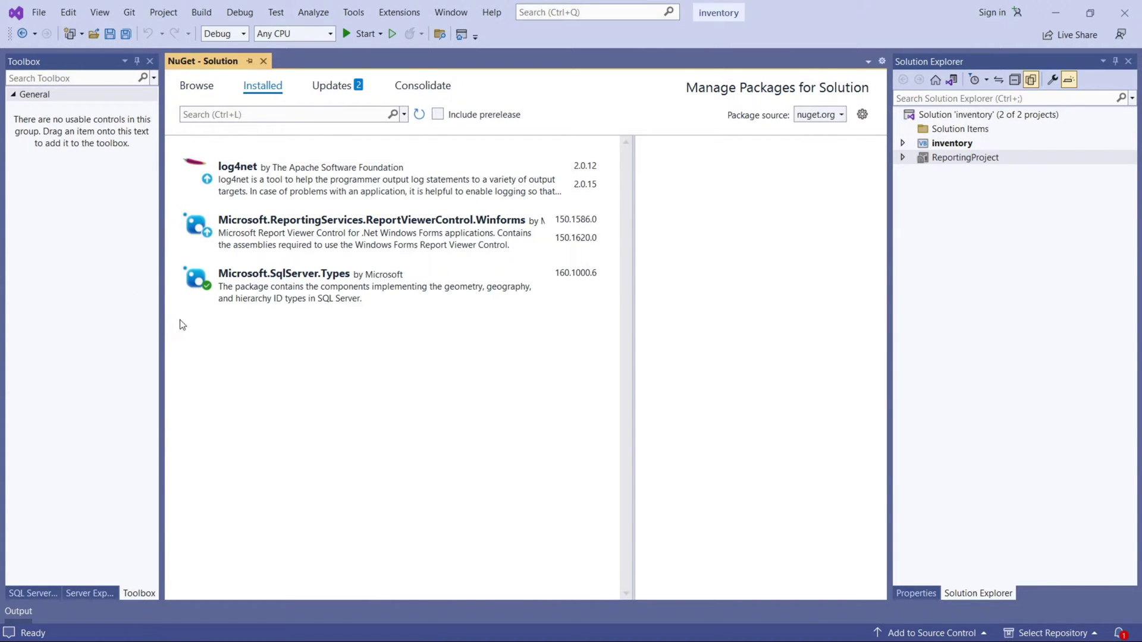
left_click(303, 243)
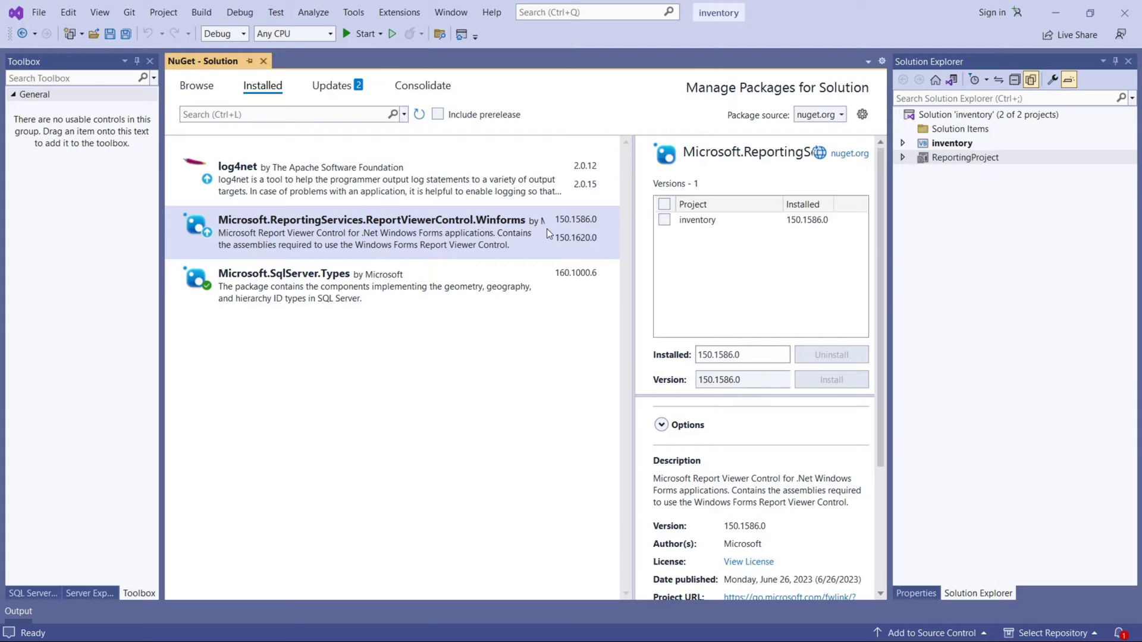
left_click(250, 114)
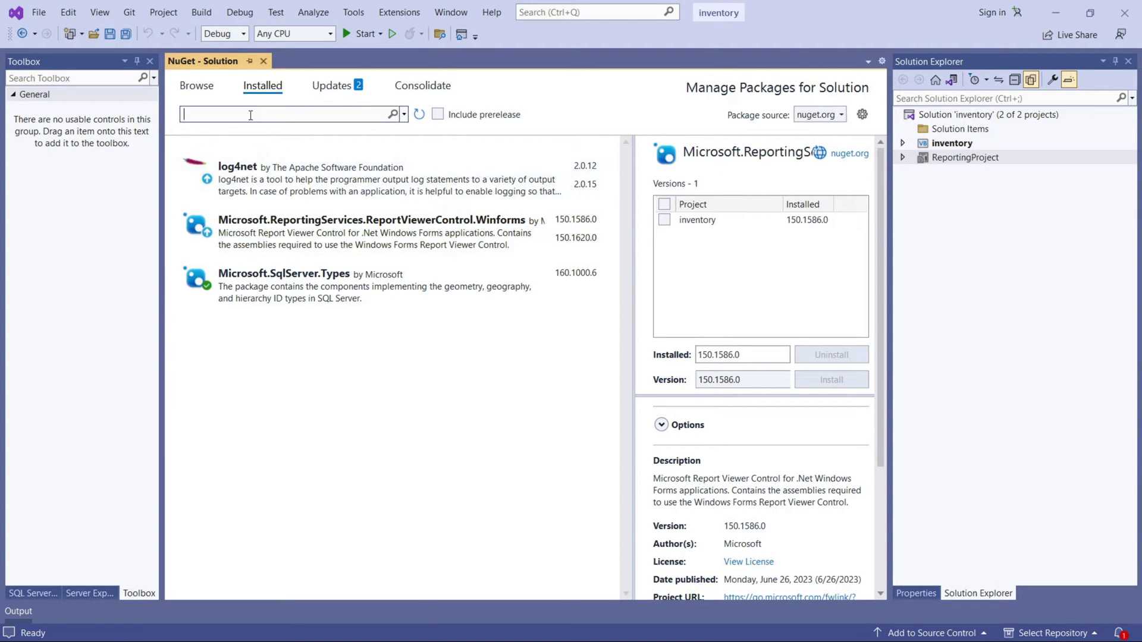
left_click(196, 86)
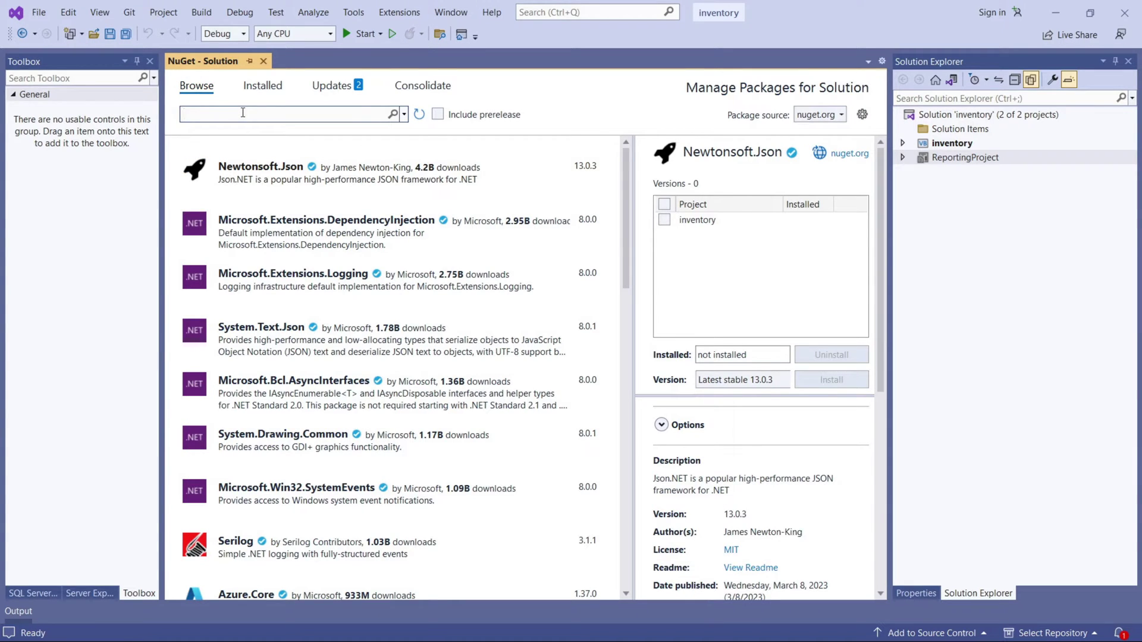
type("report")
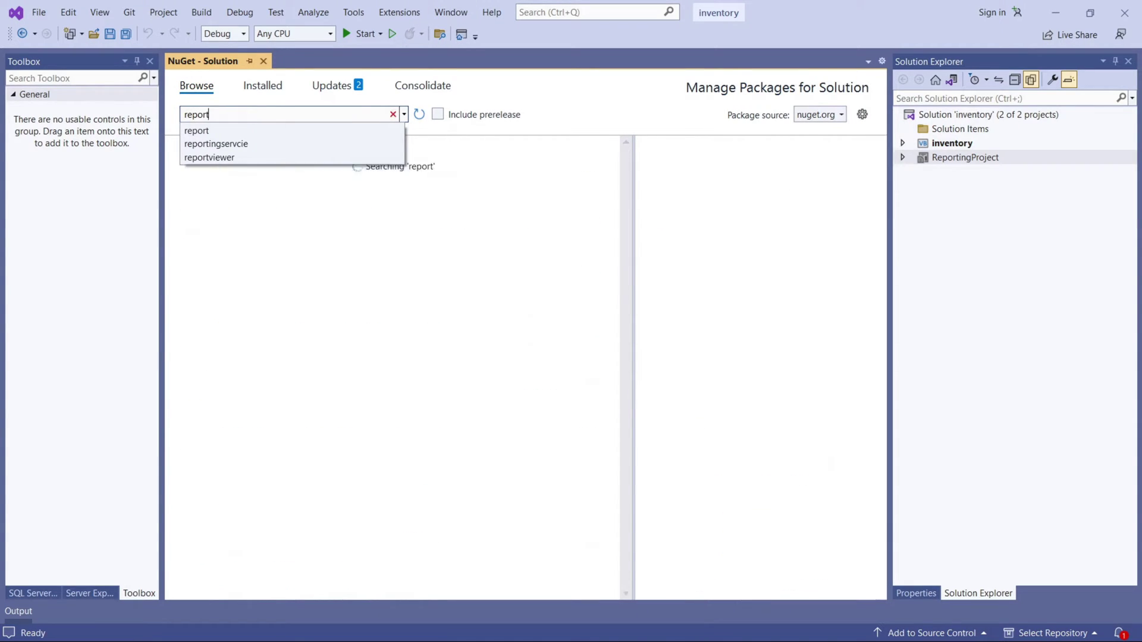
key("Down")
key("Down")
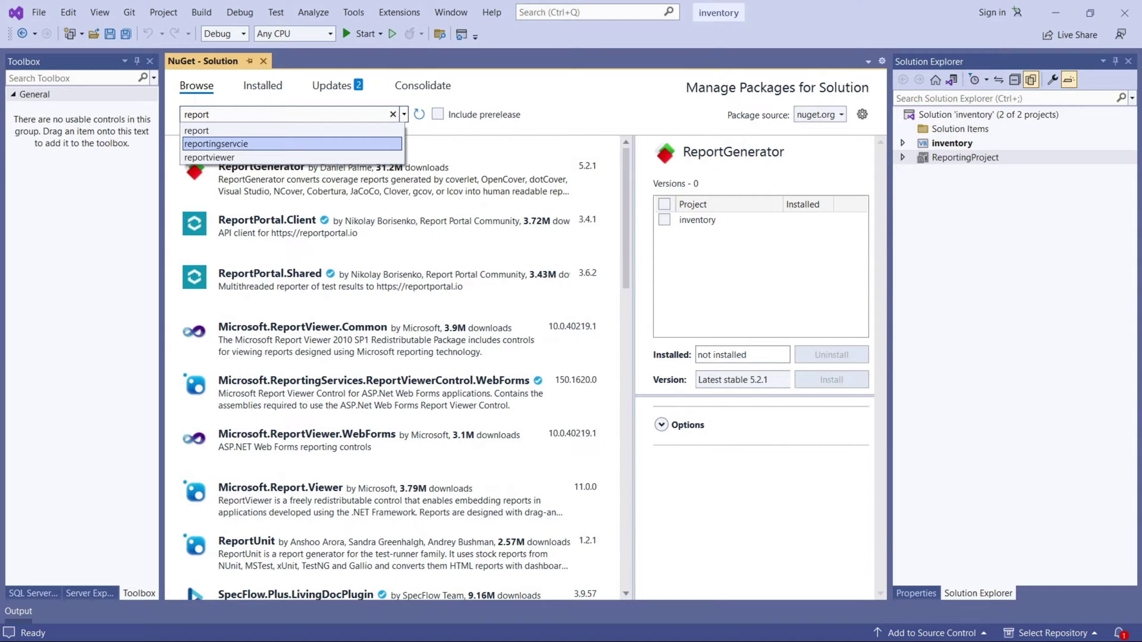
key("Down")
key("Return")
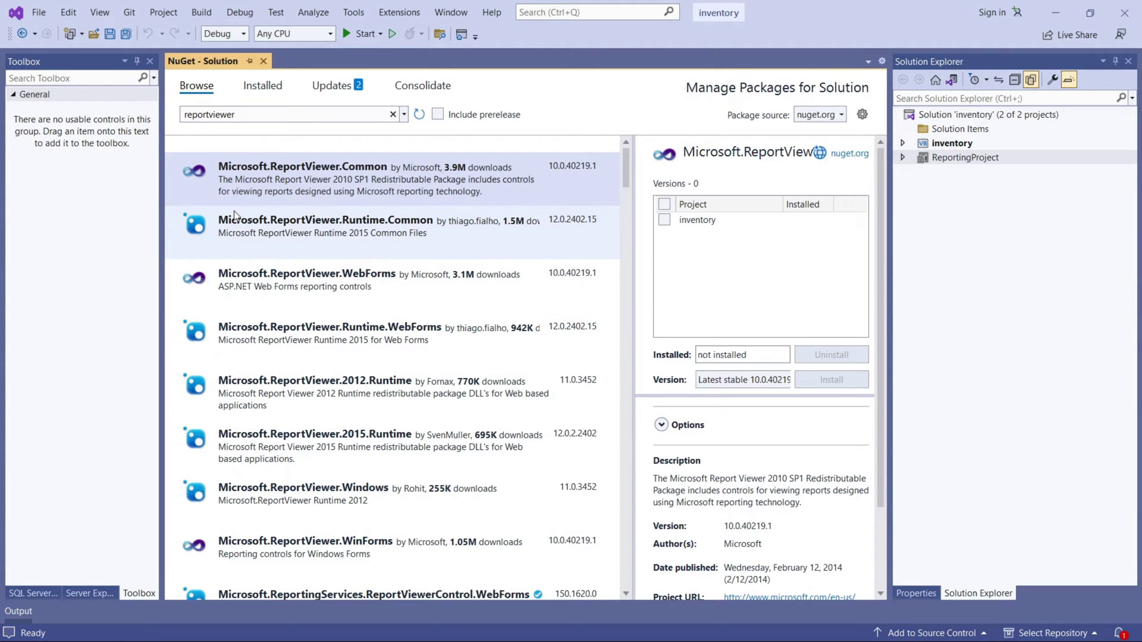
left_click(263, 85)
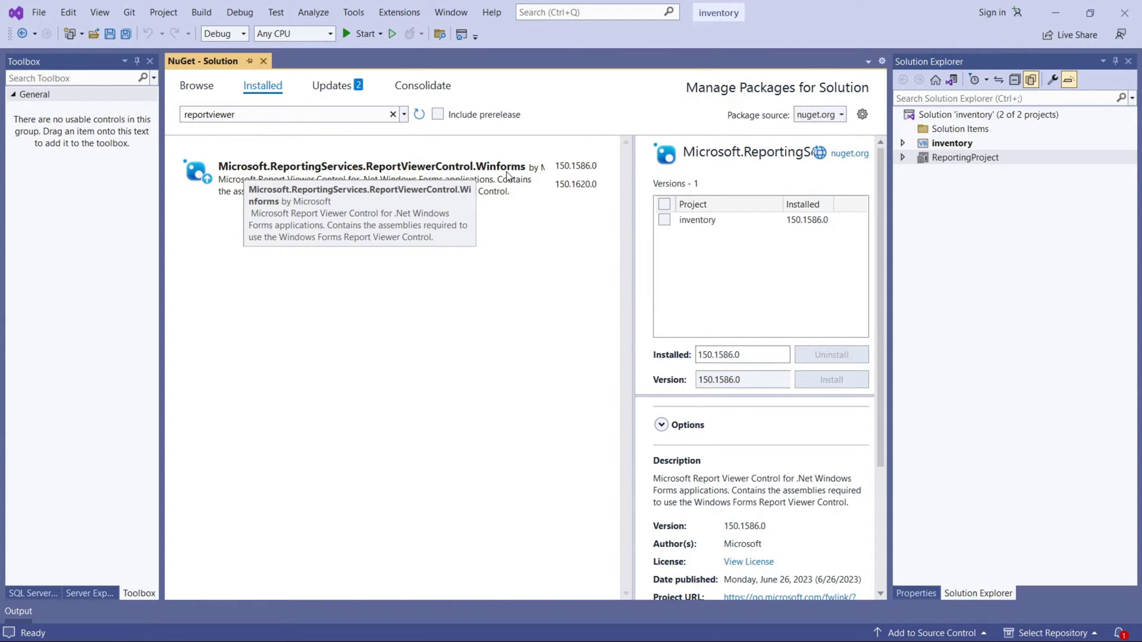
left_click(264, 61)
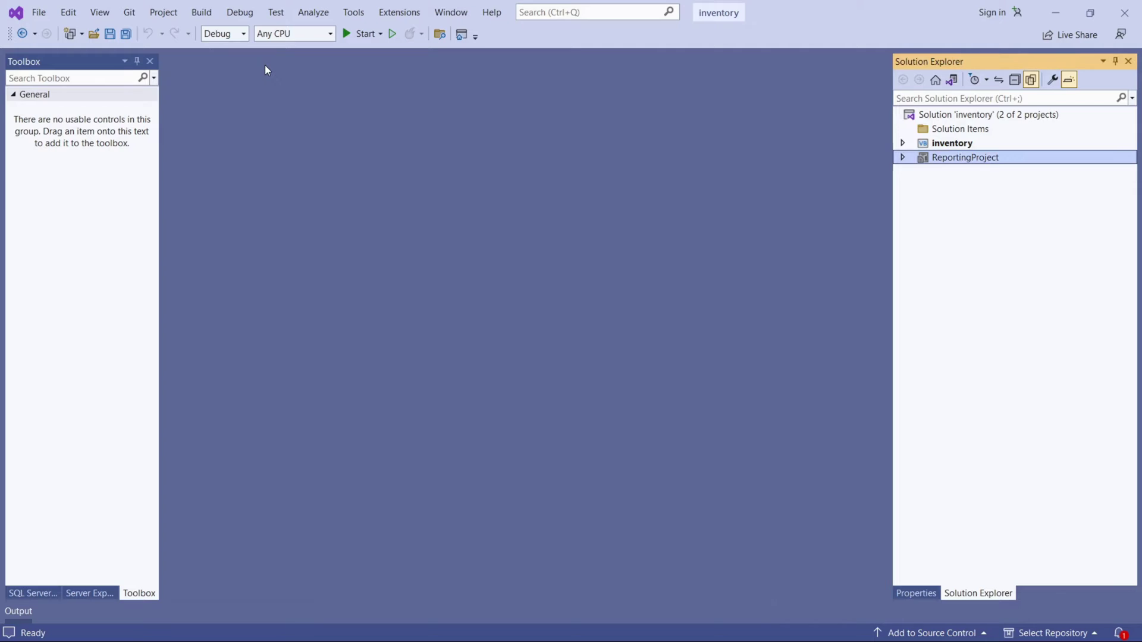
left_click(382, 15)
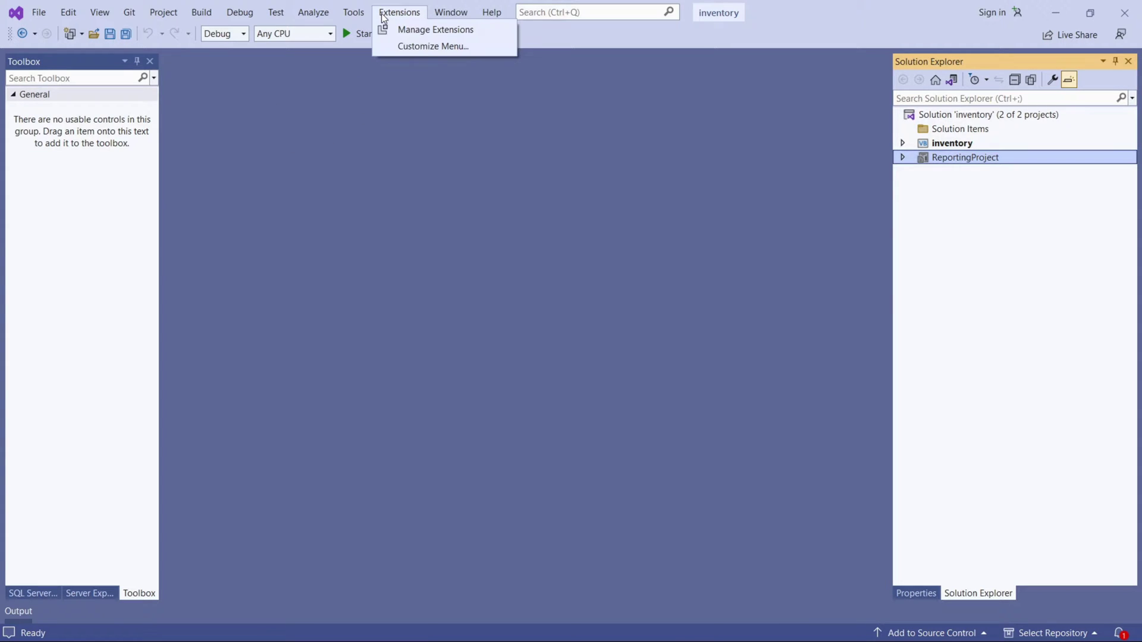
left_click(413, 31)
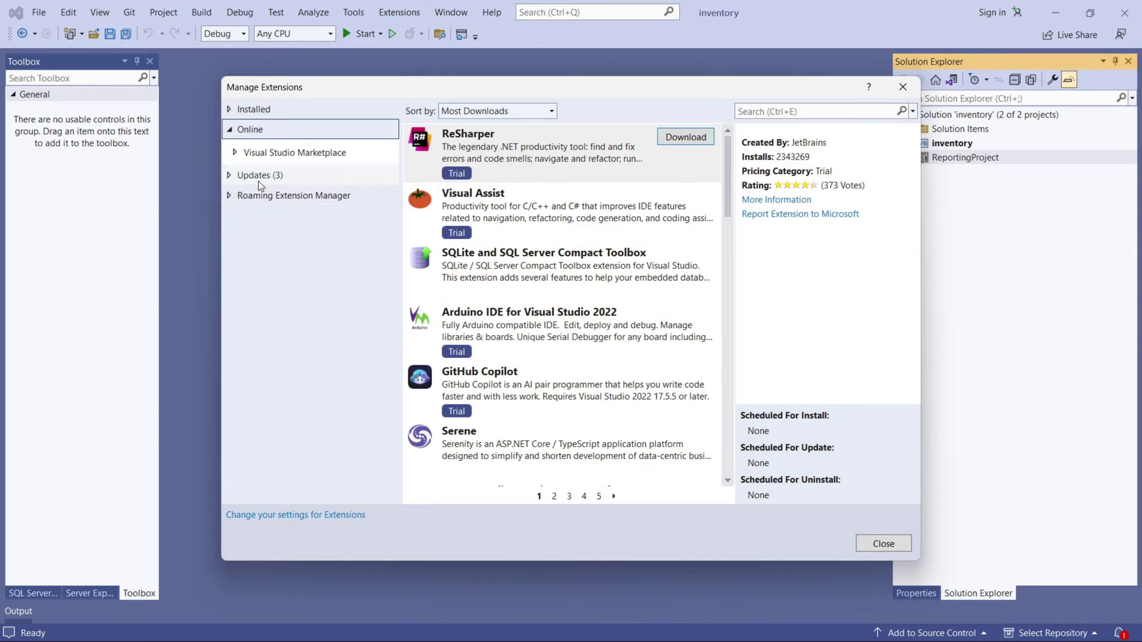
left_click(238, 153)
left_click(238, 155)
left_click(234, 177)
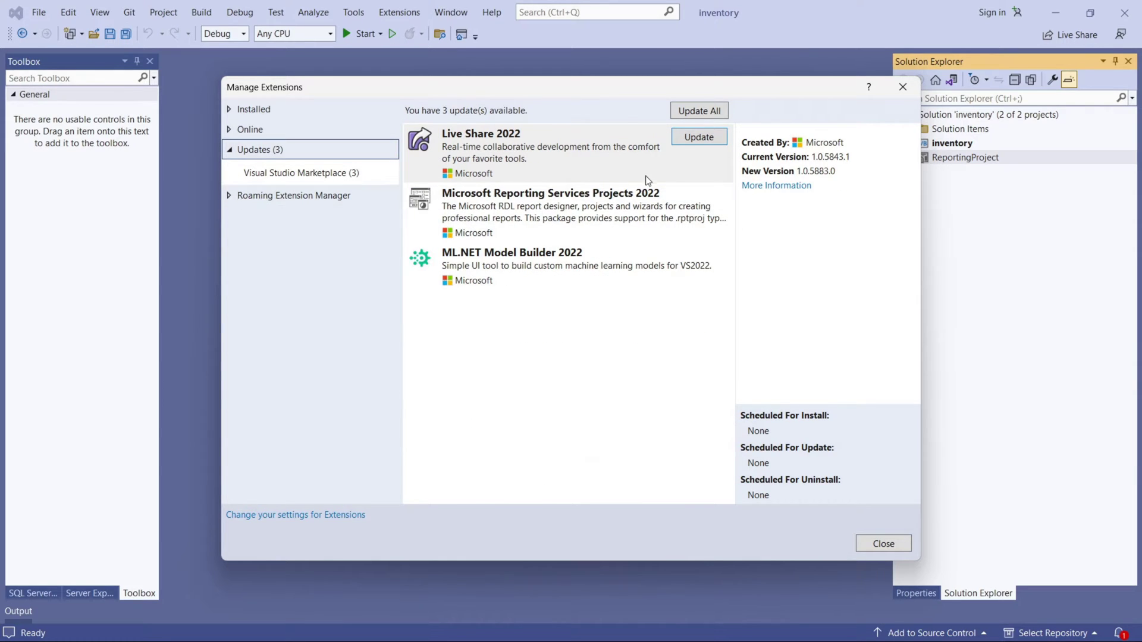
left_click(412, 227)
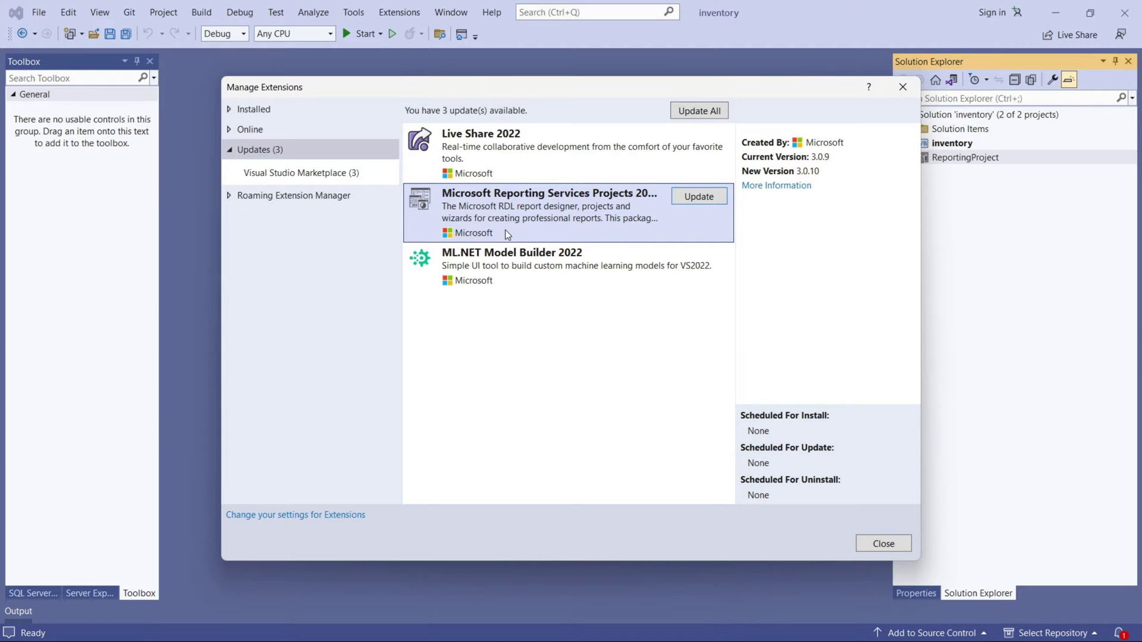
left_click(233, 110)
left_click(232, 129)
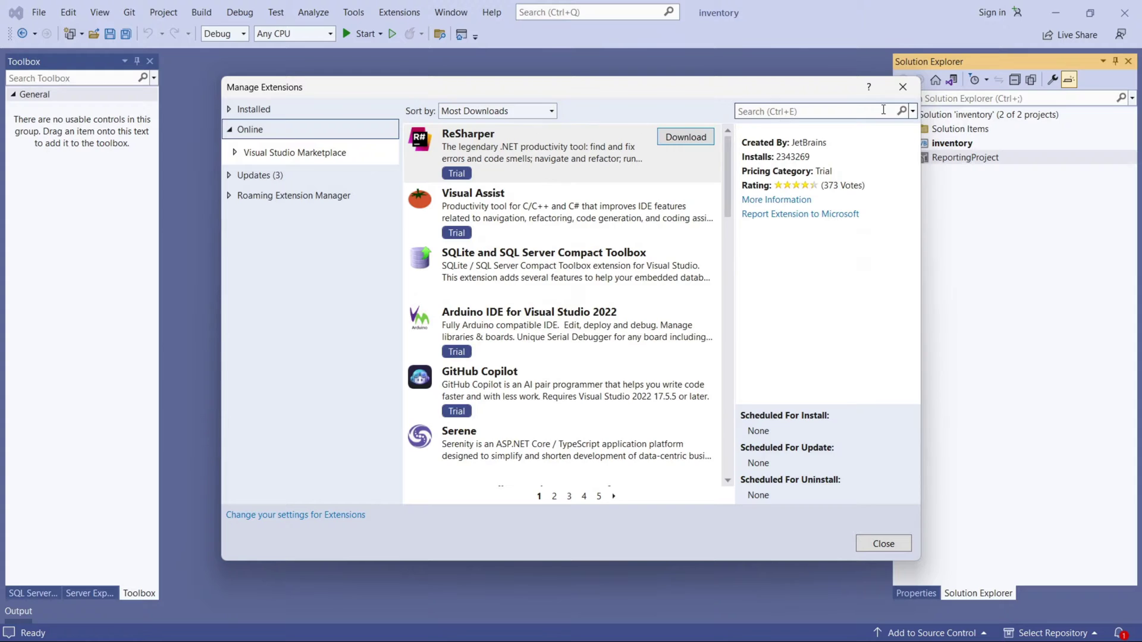
left_click(883, 110)
type("re")
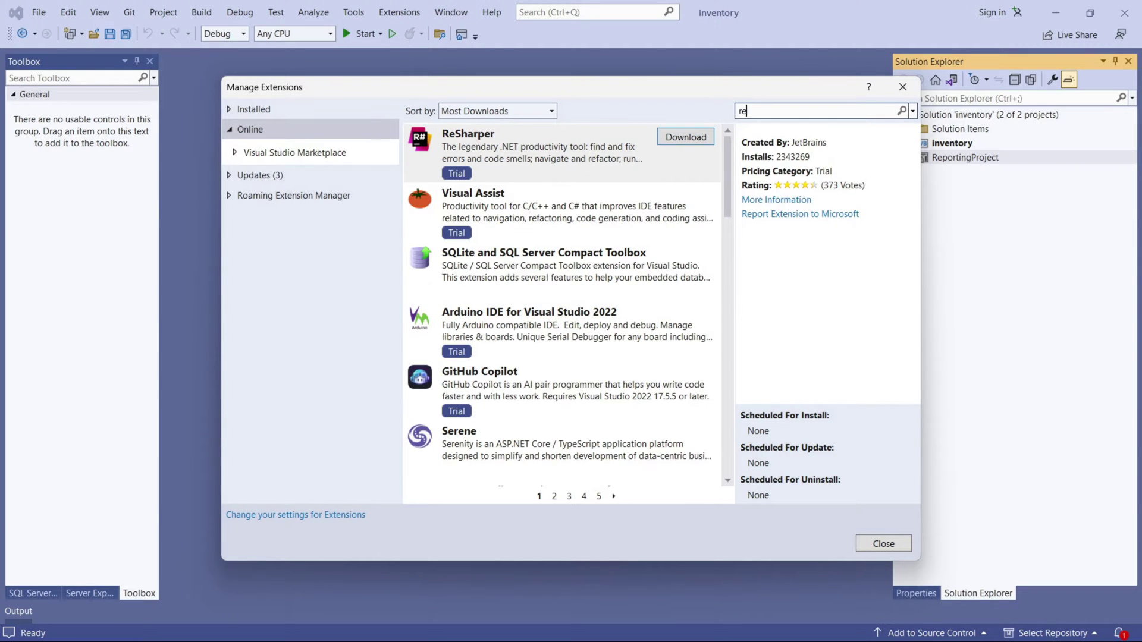
type("porting")
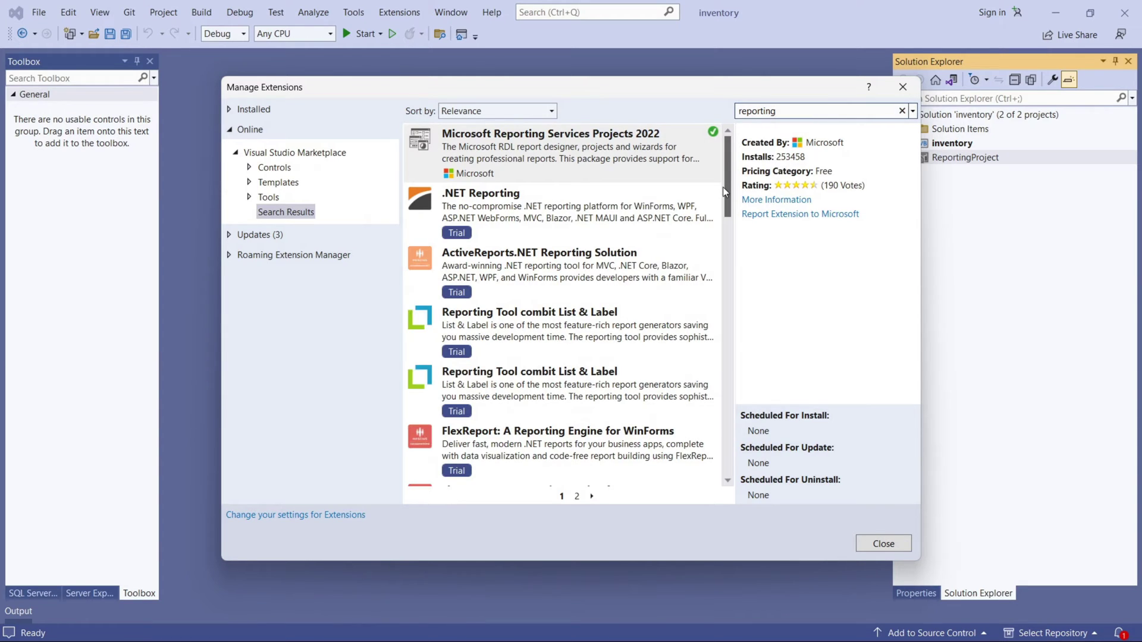
left_click(653, 145)
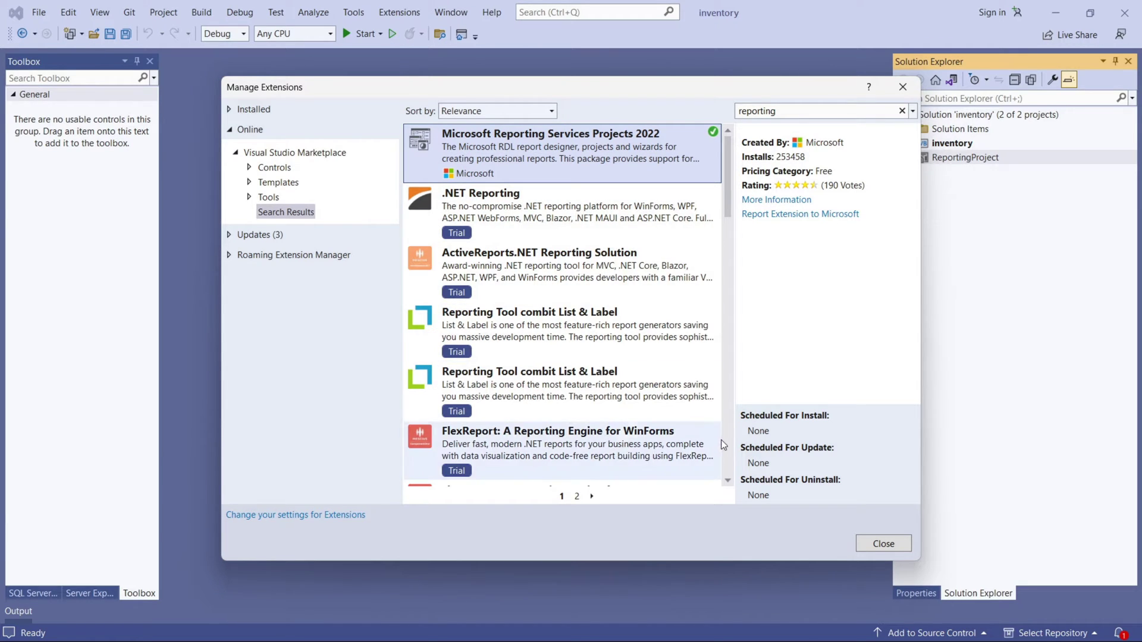
scroll(708, 423, "down", 5)
left_click(250, 110)
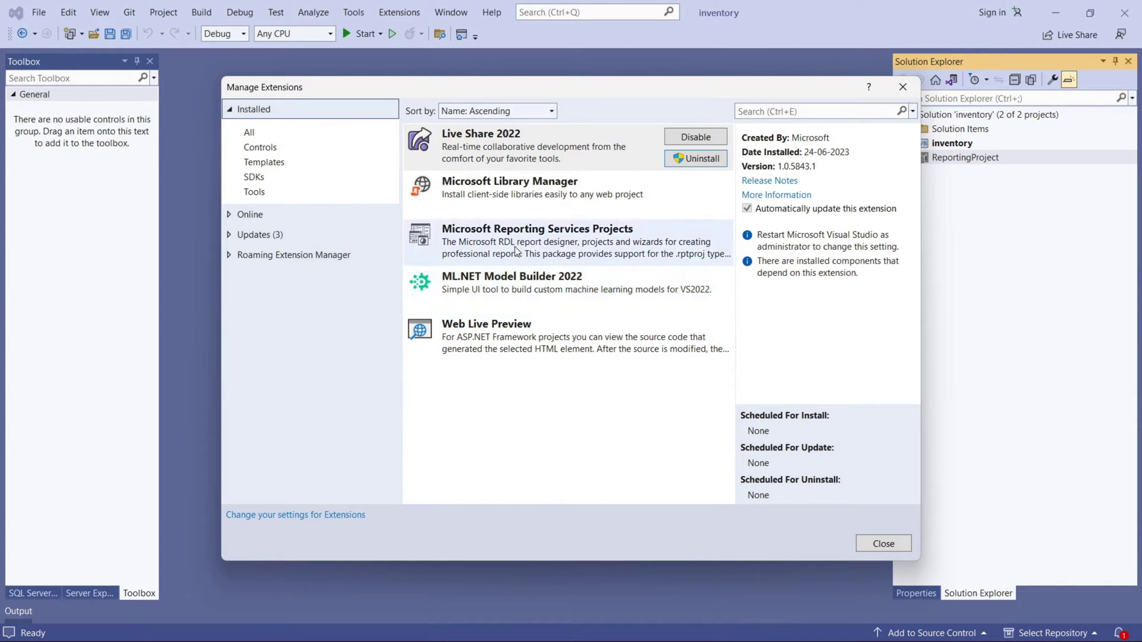
left_click(569, 235)
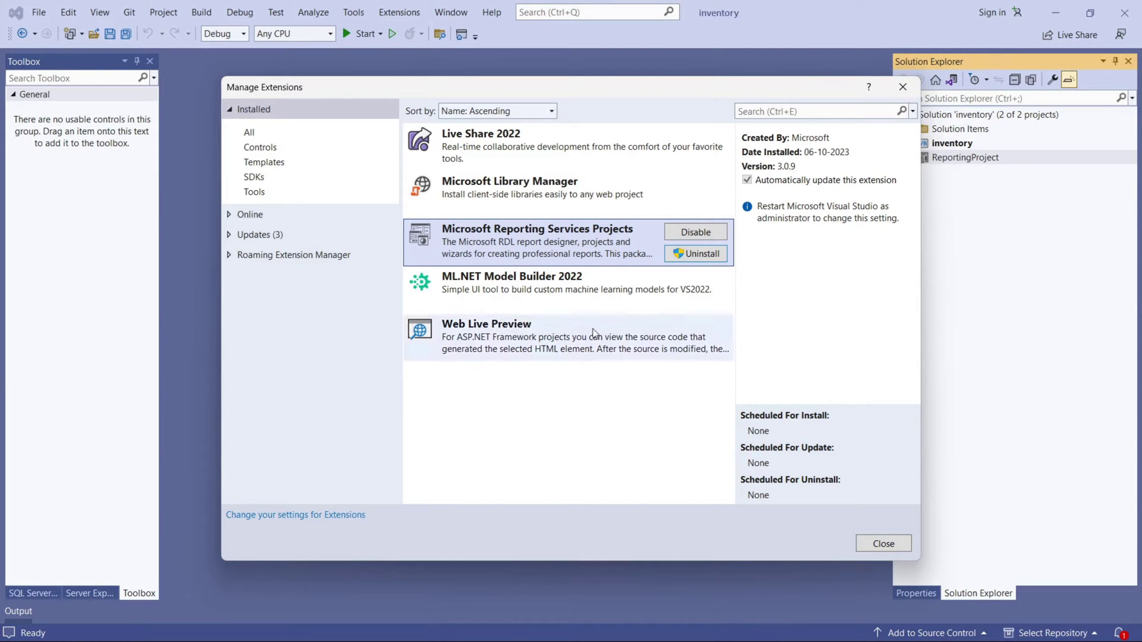
left_click(886, 545)
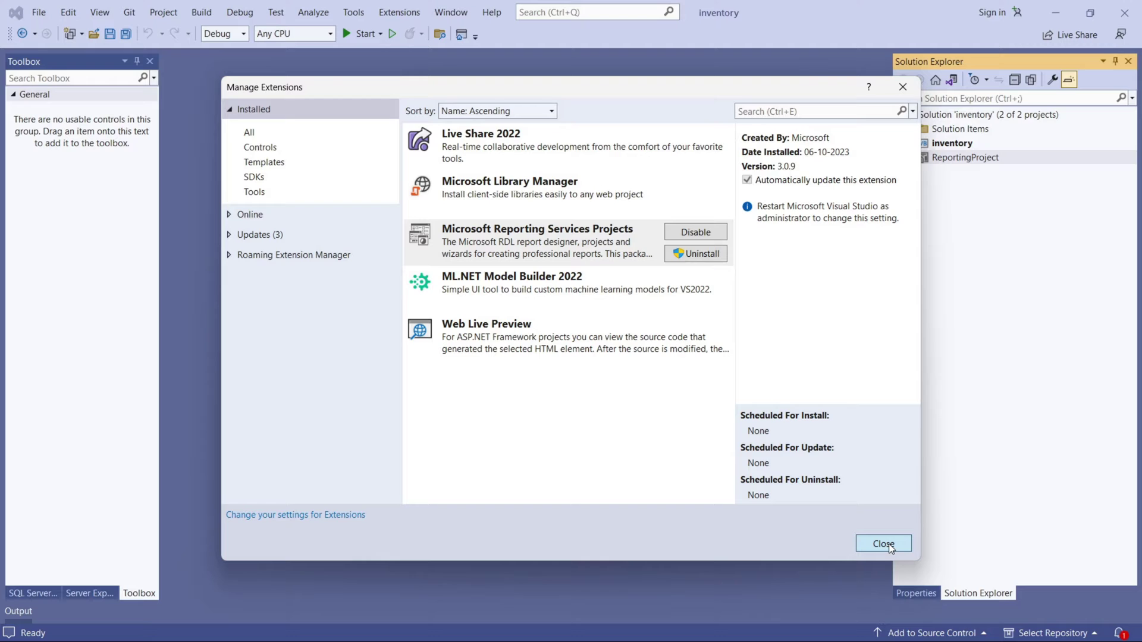
left_click(889, 544)
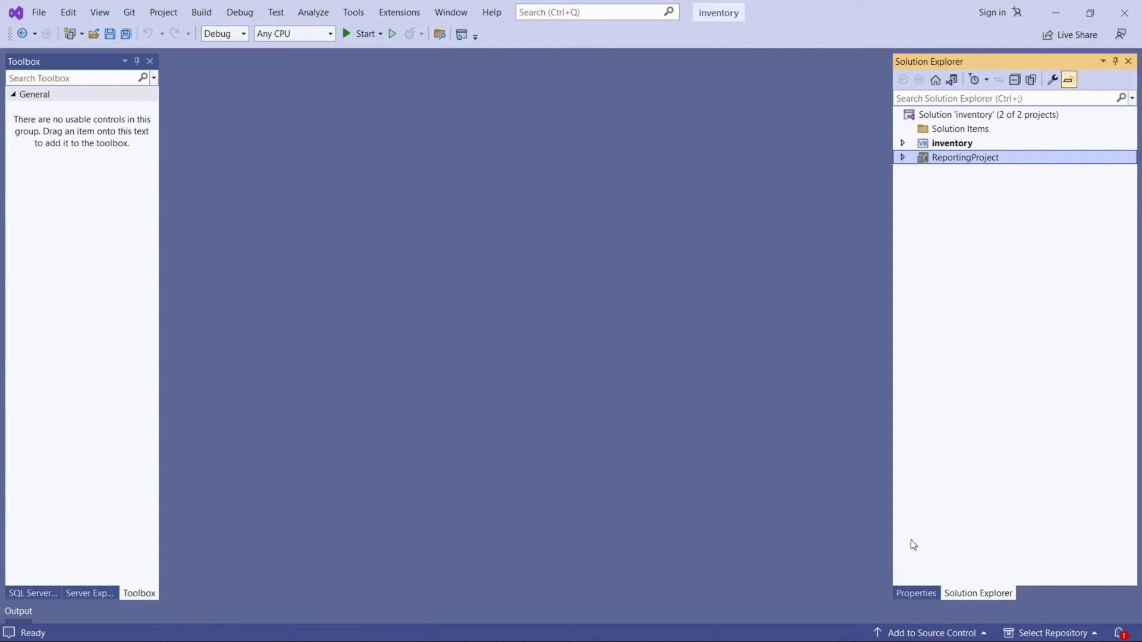
Find FrmReportPatients.vb in the inventory project and select the Registration Report button in its designer.
left_click(902, 143)
scroll(1000, 357, "down", 5)
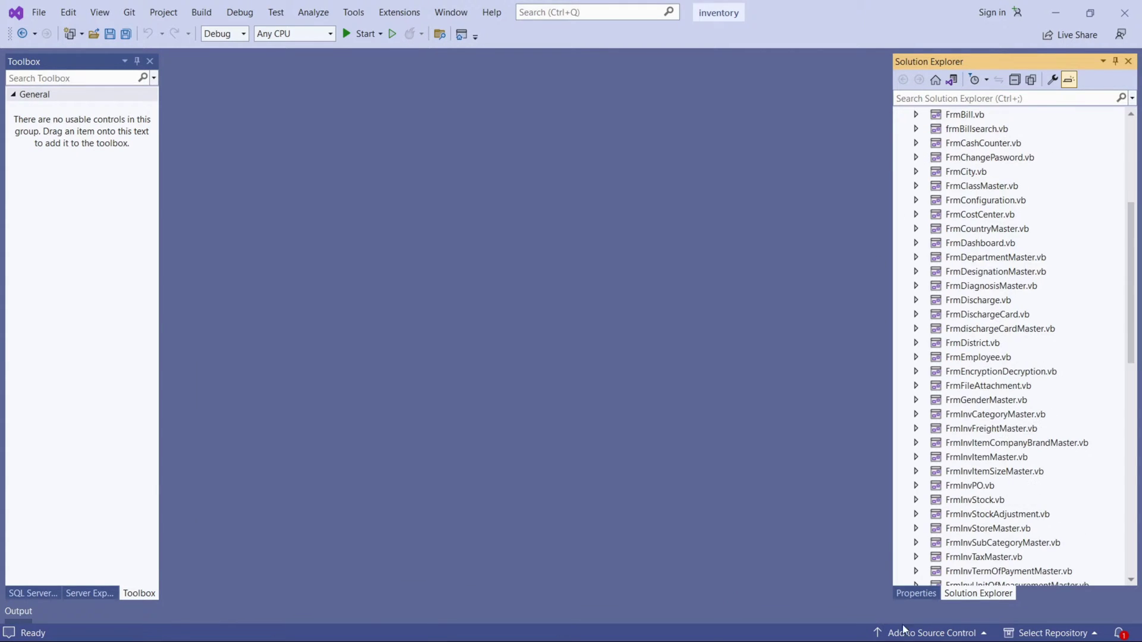
scroll(940, 595, "down", 3)
left_click(916, 593)
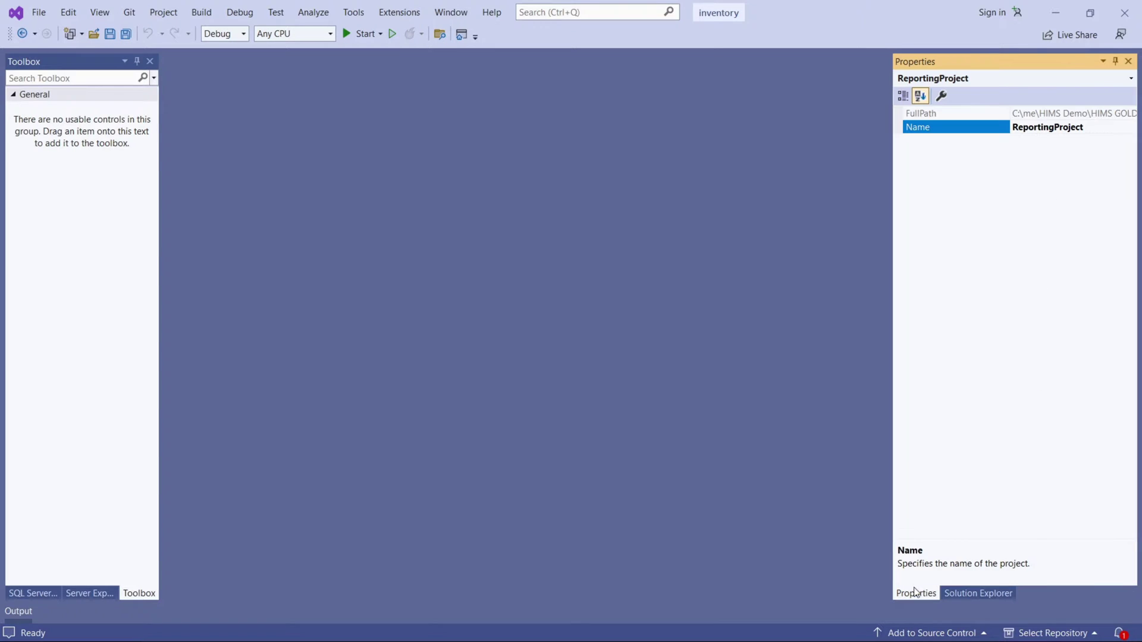
left_click(978, 593)
scroll(939, 228, "up", 6)
scroll(938, 228, "up", 3)
left_click(903, 143)
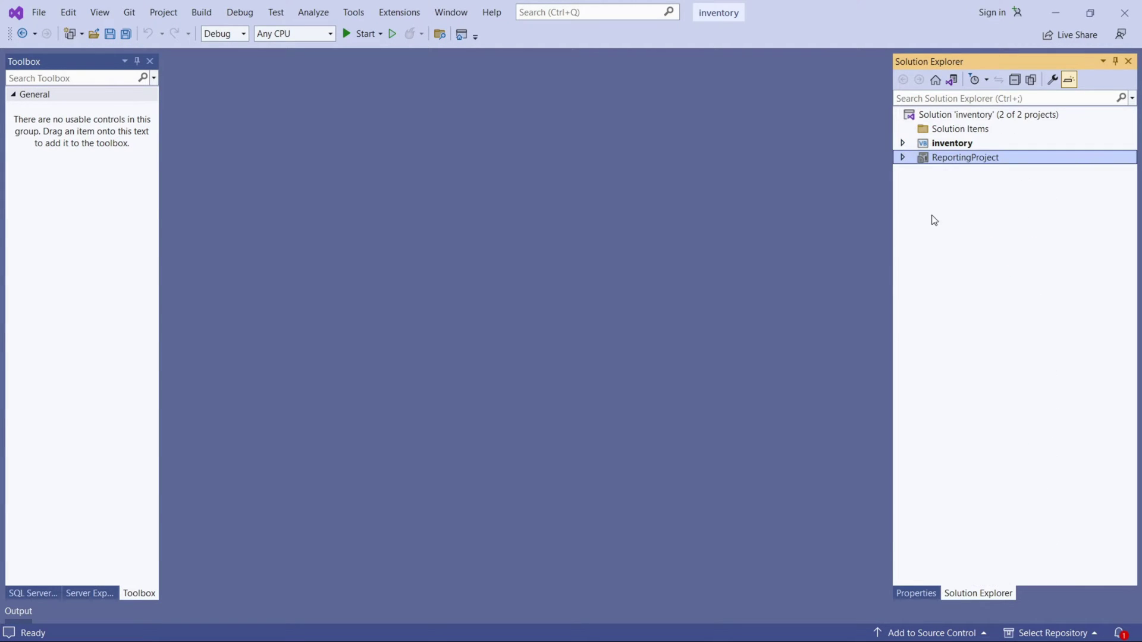
left_click(903, 143)
scroll(1051, 455, "down", 15)
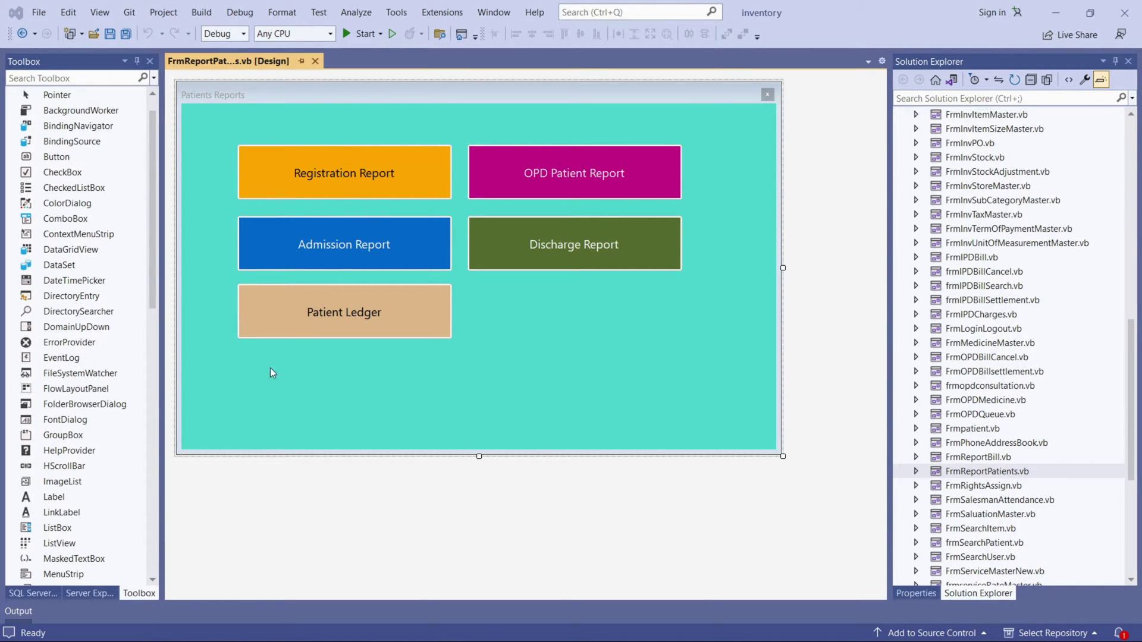
left_click(287, 387)
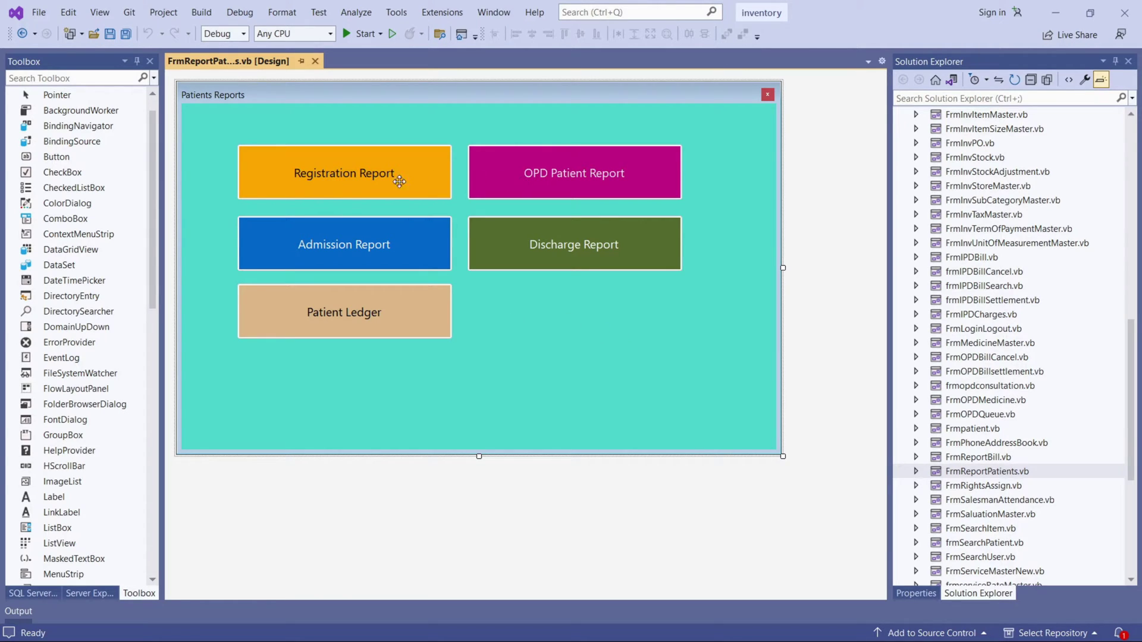
left_click(366, 176)
Open the Registration Report button's Click handler and highlight its ReportName and Reportpath lines.
double_click(338, 186)
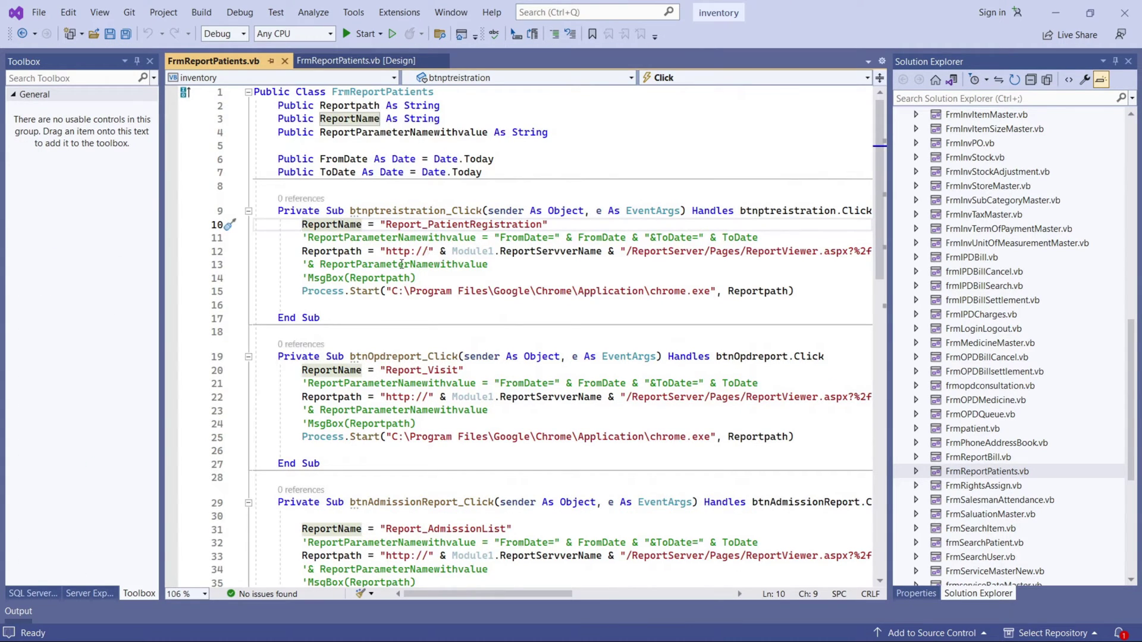
left_click_drag(296, 224, 554, 227)
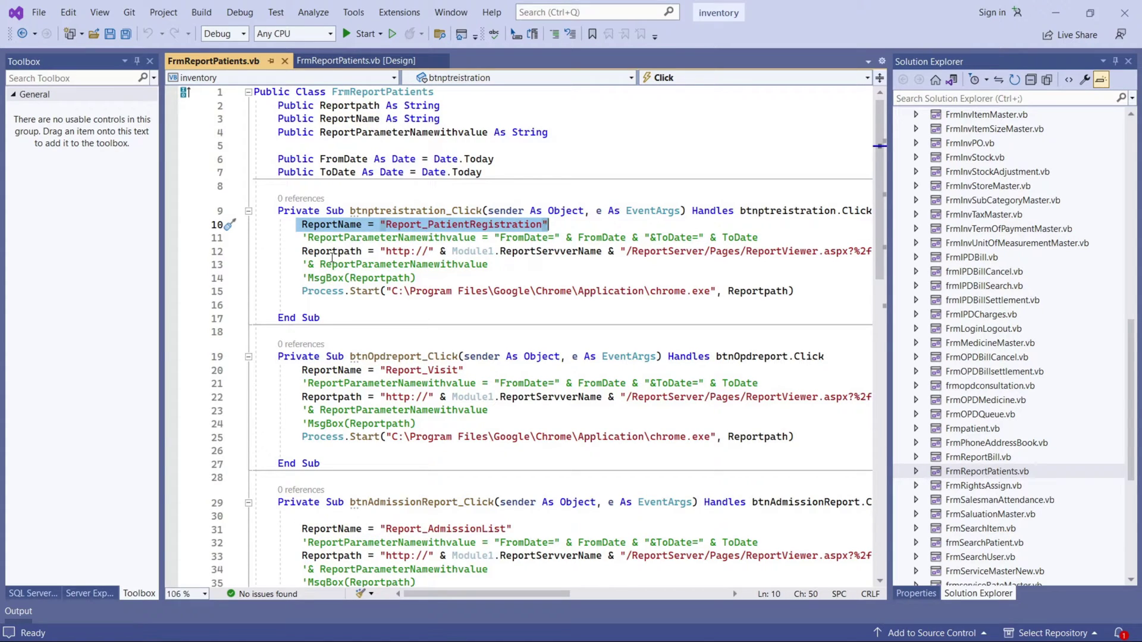
left_click_drag(291, 251, 927, 250)
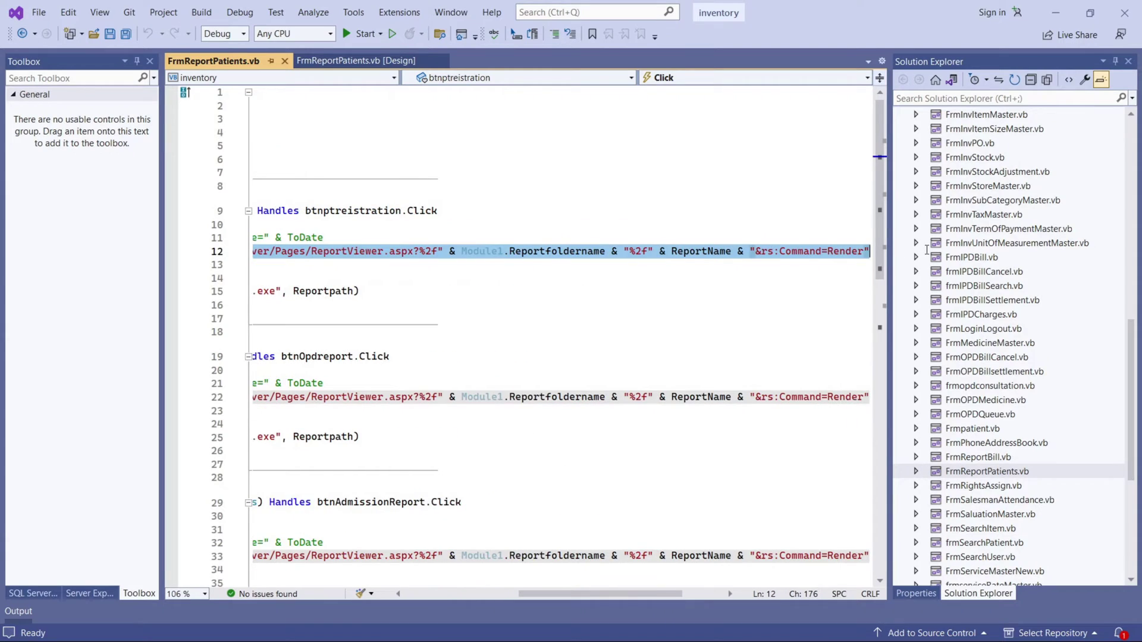
left_click_drag(613, 595, 498, 595)
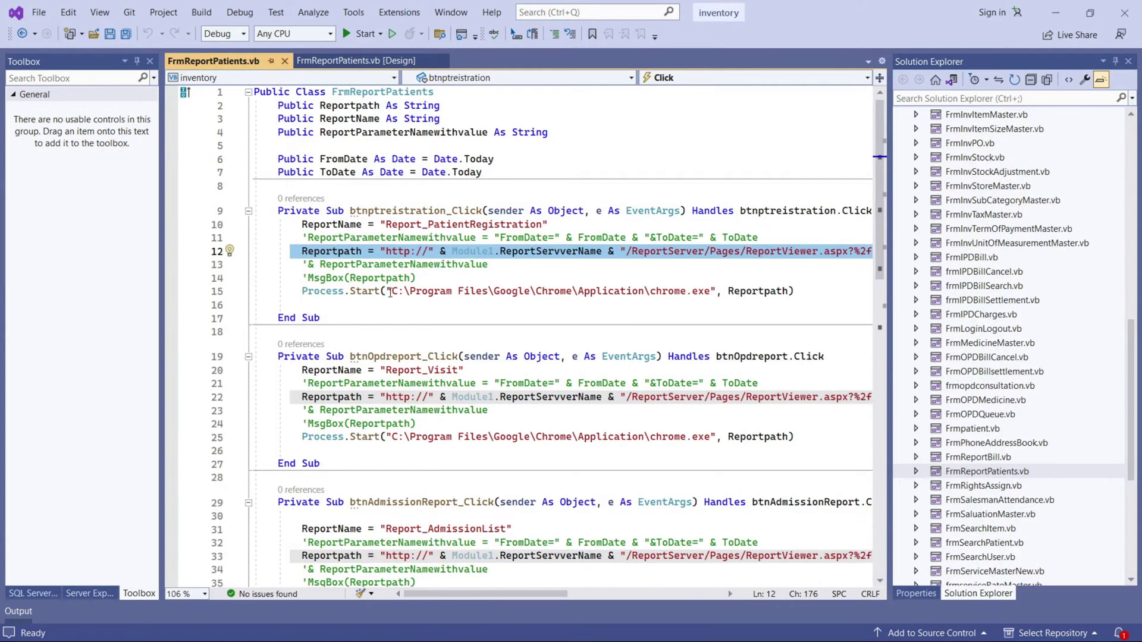
Highlight the chrome.exe path, Reportpath uses and parameter line, then reselect the notes' Development block.
left_click_drag(391, 291, 712, 291)
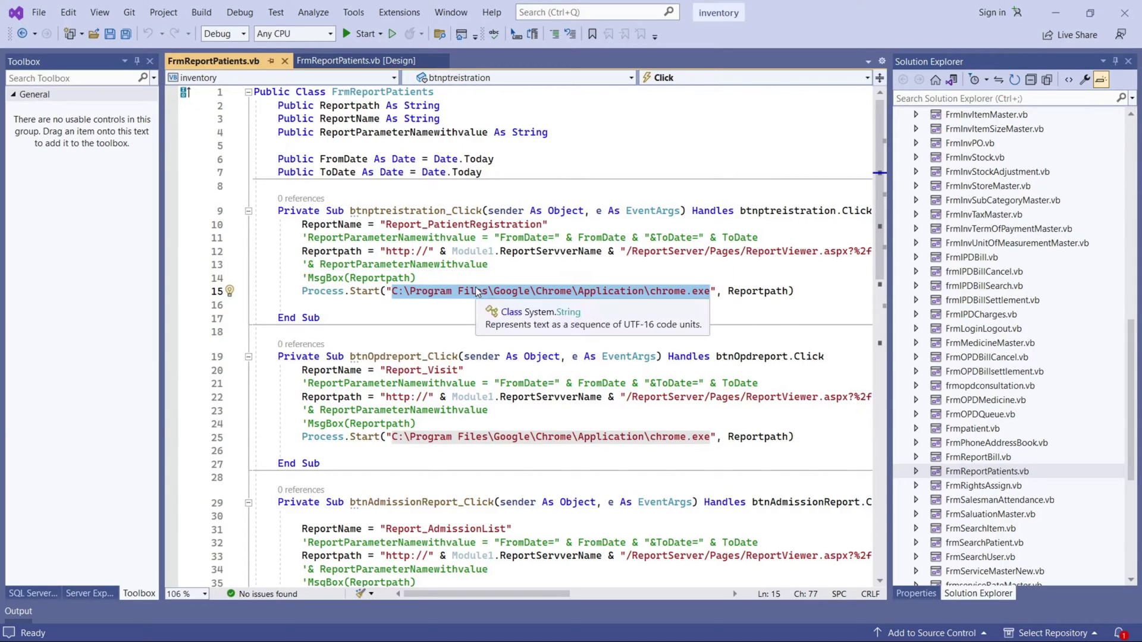
double_click(776, 292)
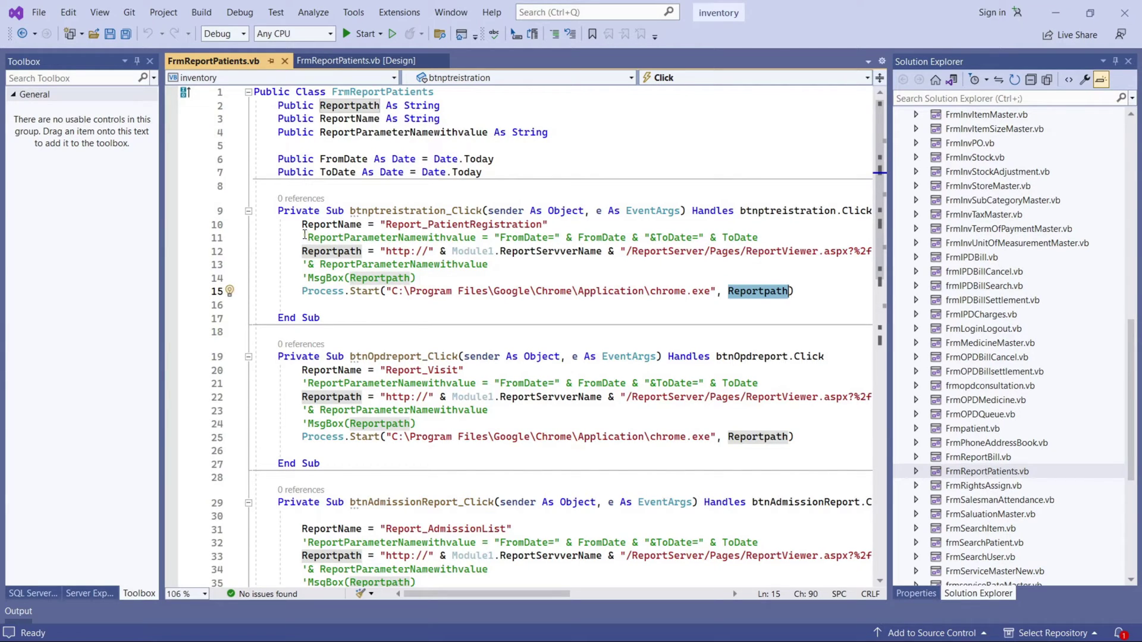
left_click_drag(303, 238, 650, 239)
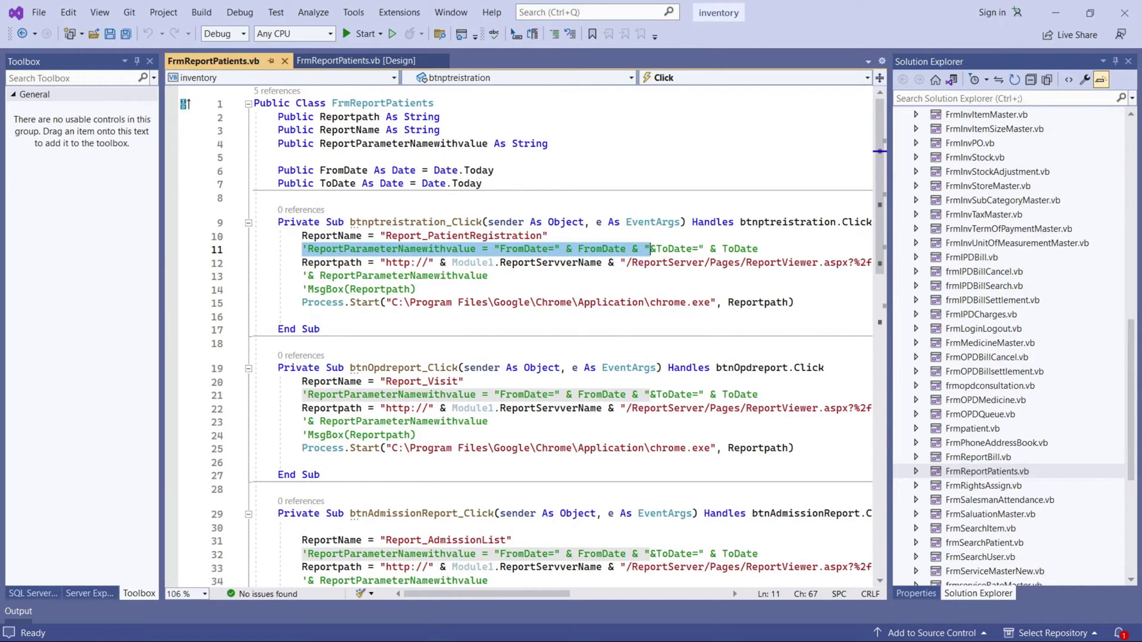
key("alt+Tab")
left_click_drag(408, 355, 284, 318)
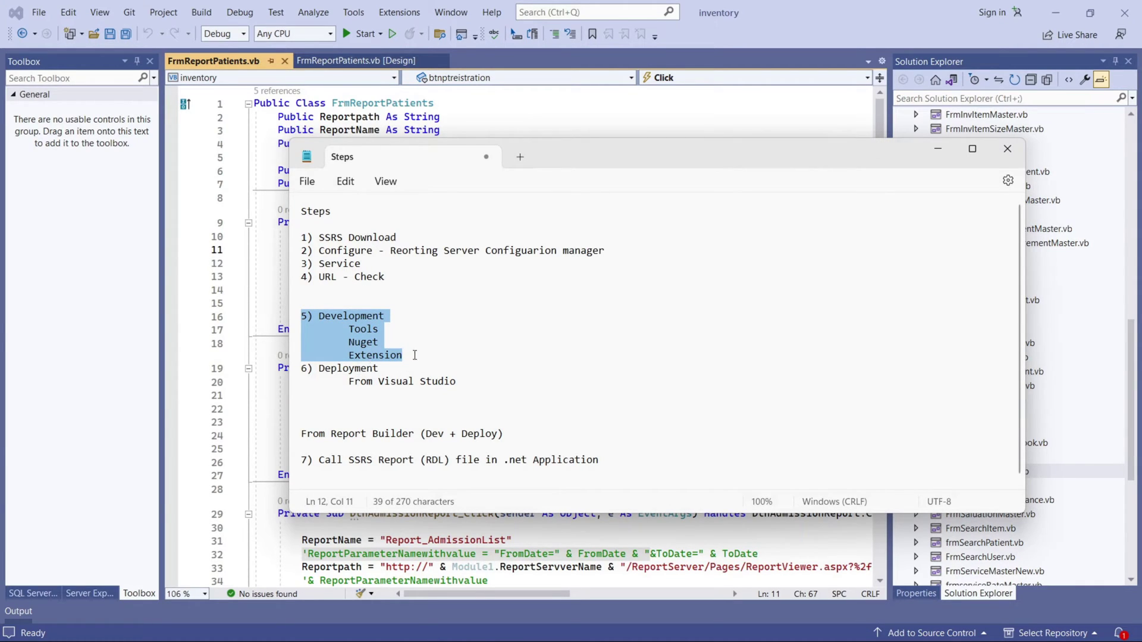
Highlight the Development heading and the Tools step in the notes.
left_click(414, 356)
left_click_drag(320, 321, 377, 318)
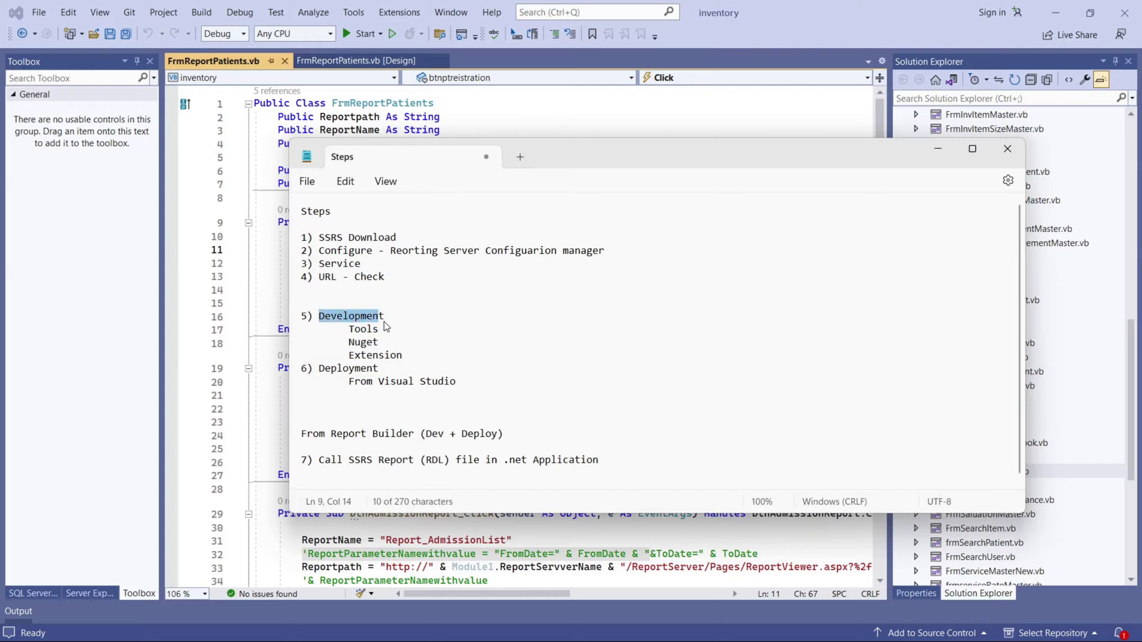
double_click(350, 332)
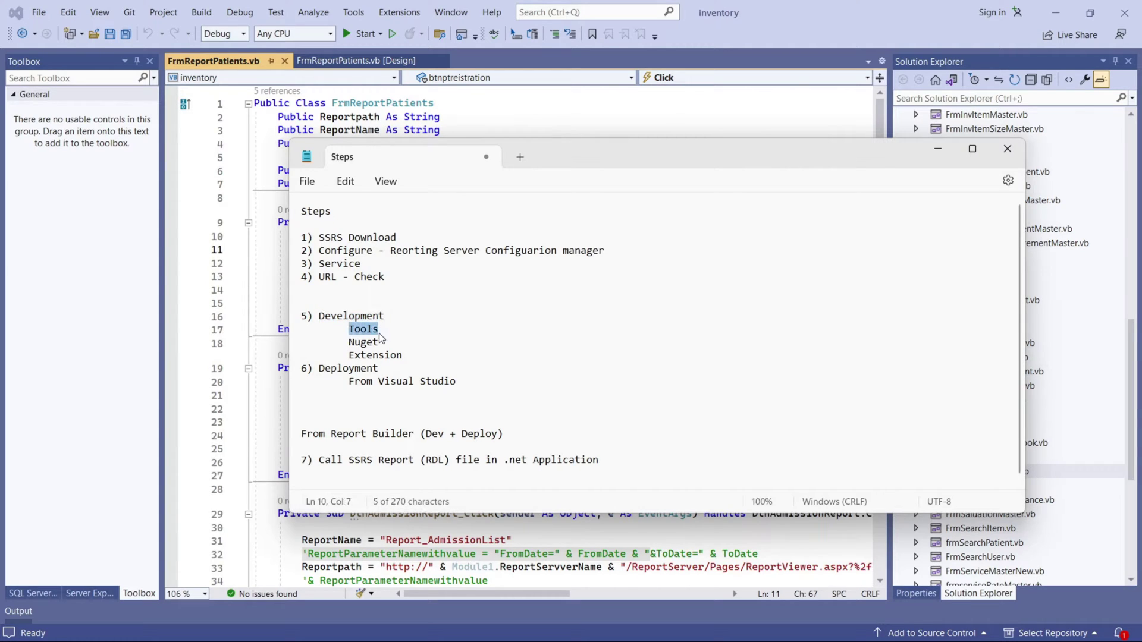
left_click(350, 342)
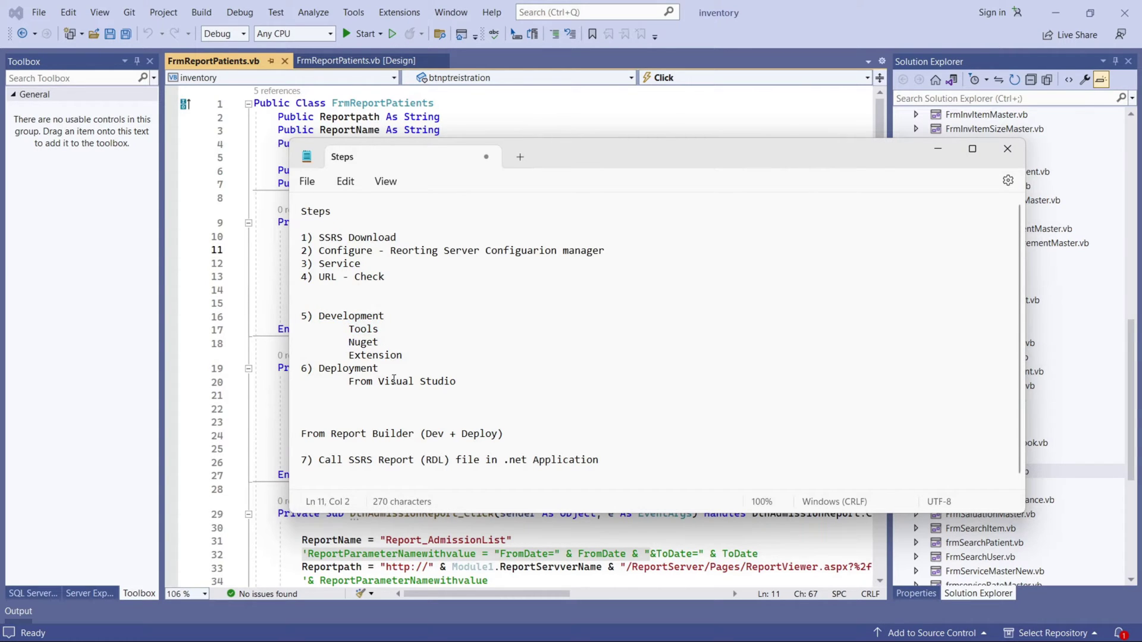
Rename Extension to Extension-SSRS, add a blank line before 6) Deployment, and start a new tab.
left_click_drag(410, 357, 351, 361)
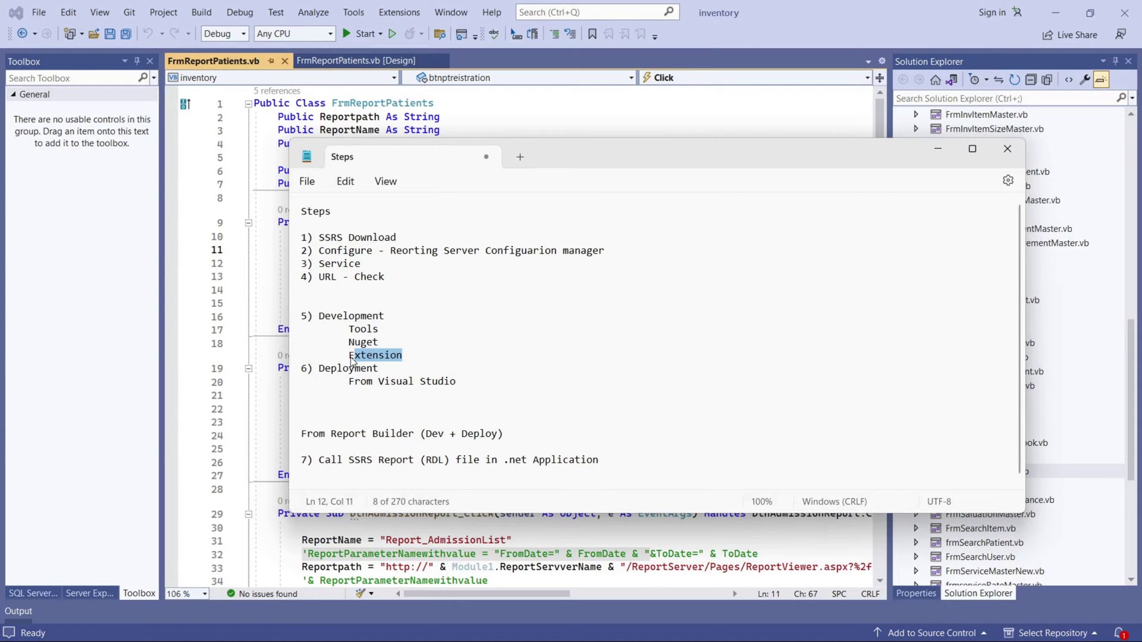
left_click(415, 357)
type("-SSRS")
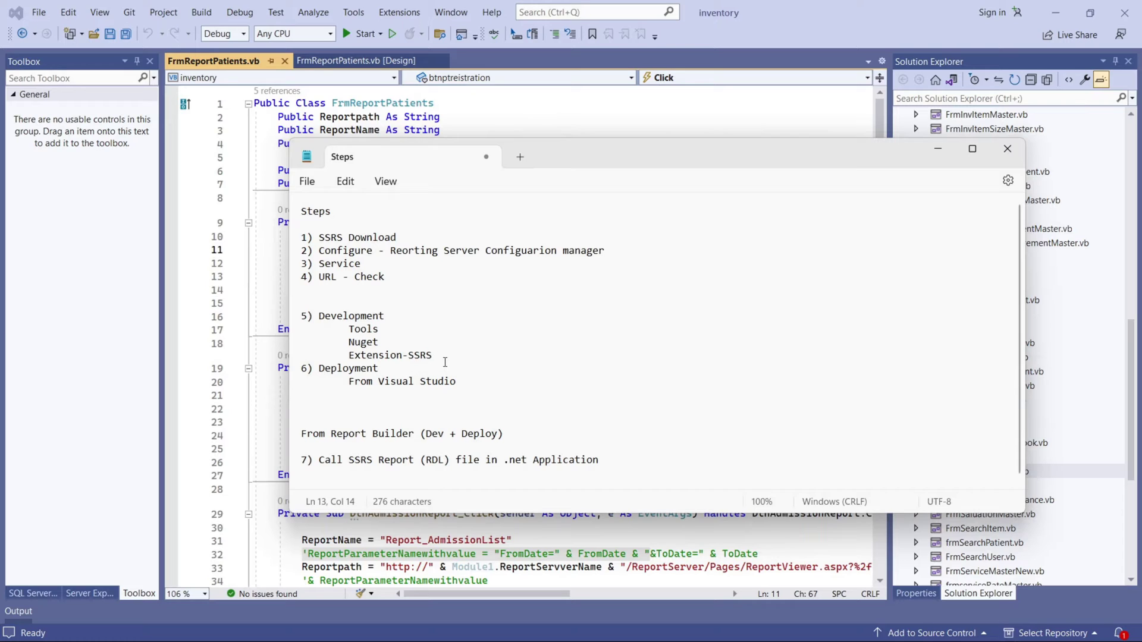
left_click(443, 357)
key("Return")
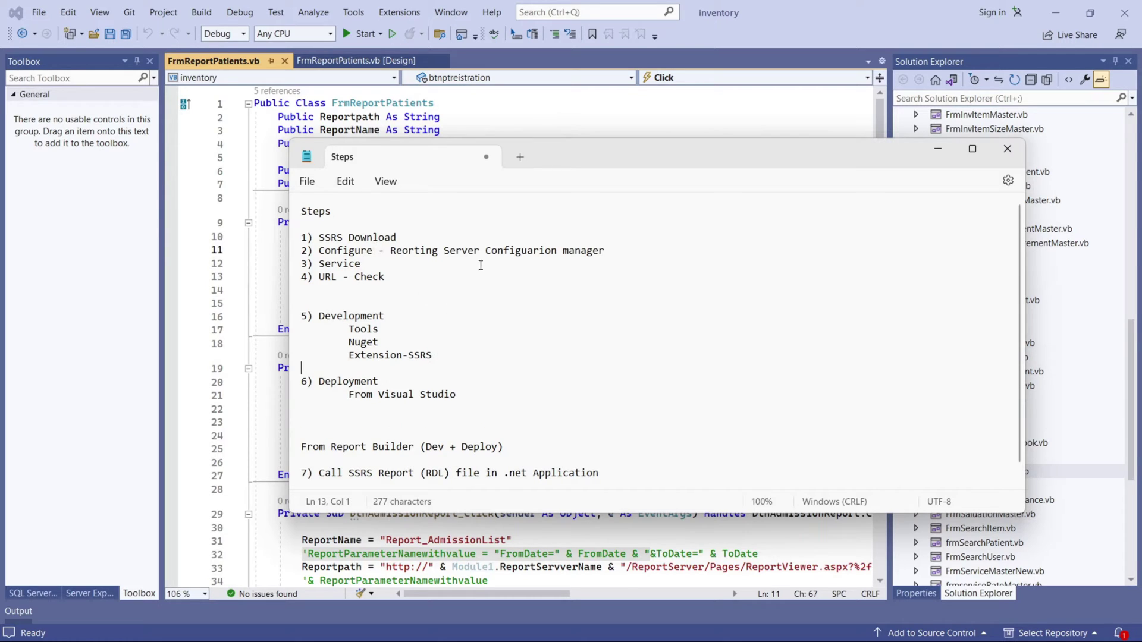
left_click(520, 158)
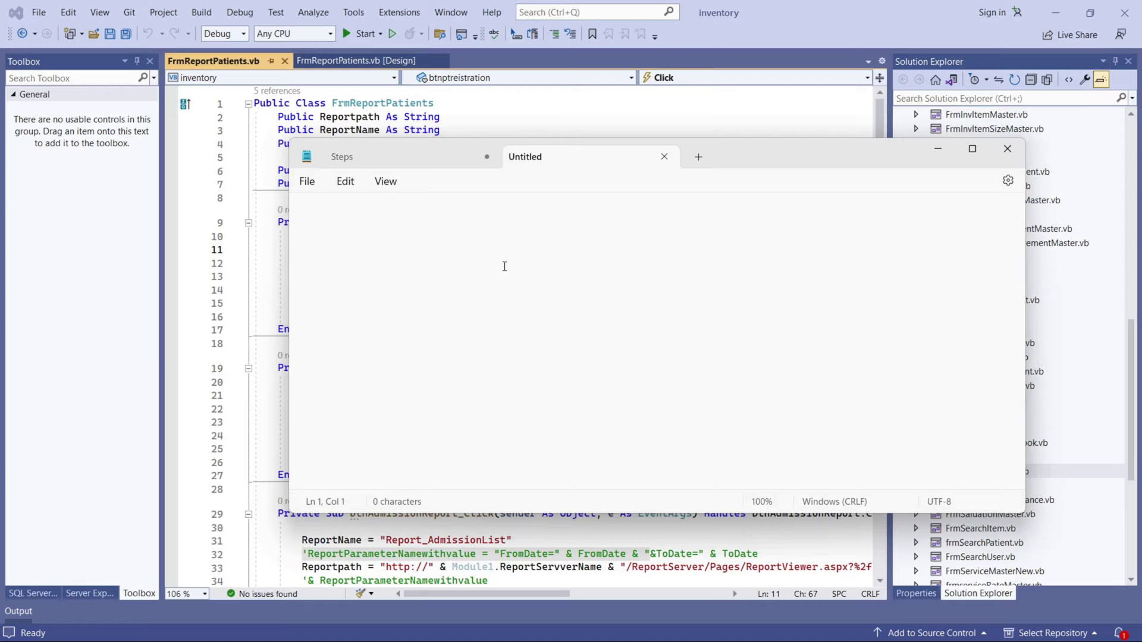
Type the SSRS heading with Datasource, Dataset and Report lines beneath it.
type("sdfs")
key("BackSpace")
key("BackSpace")
key("BackSpace")
type("SRS")
key("Return")
key("Return")
type("Datasource")
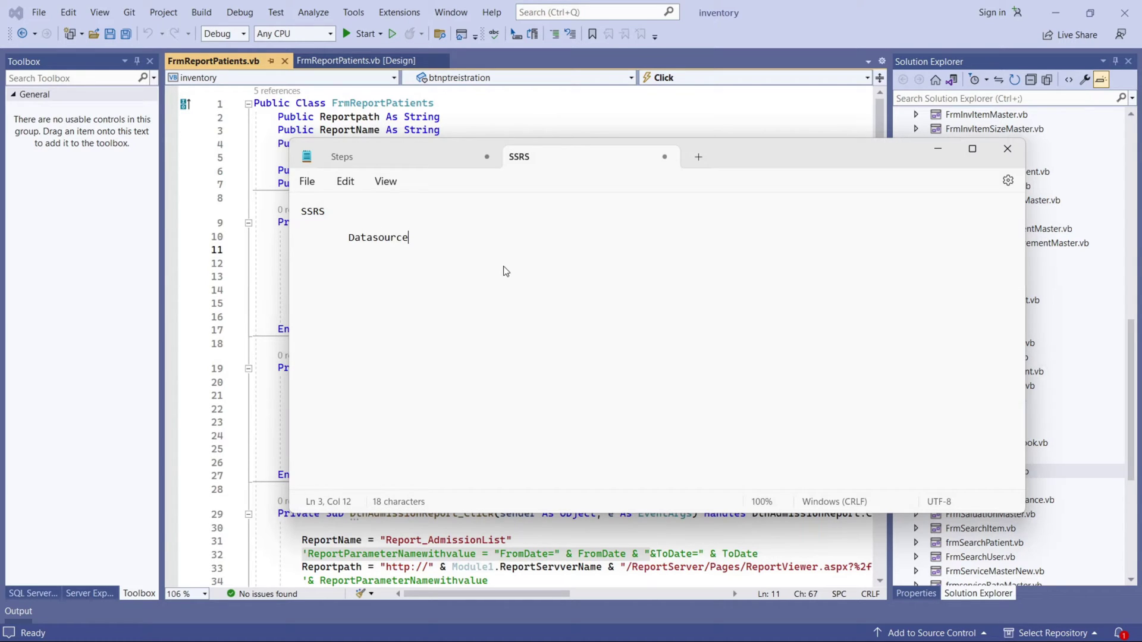
key("Return")
key("Tab")
type("Datasert")
key("Return")
type("Report")
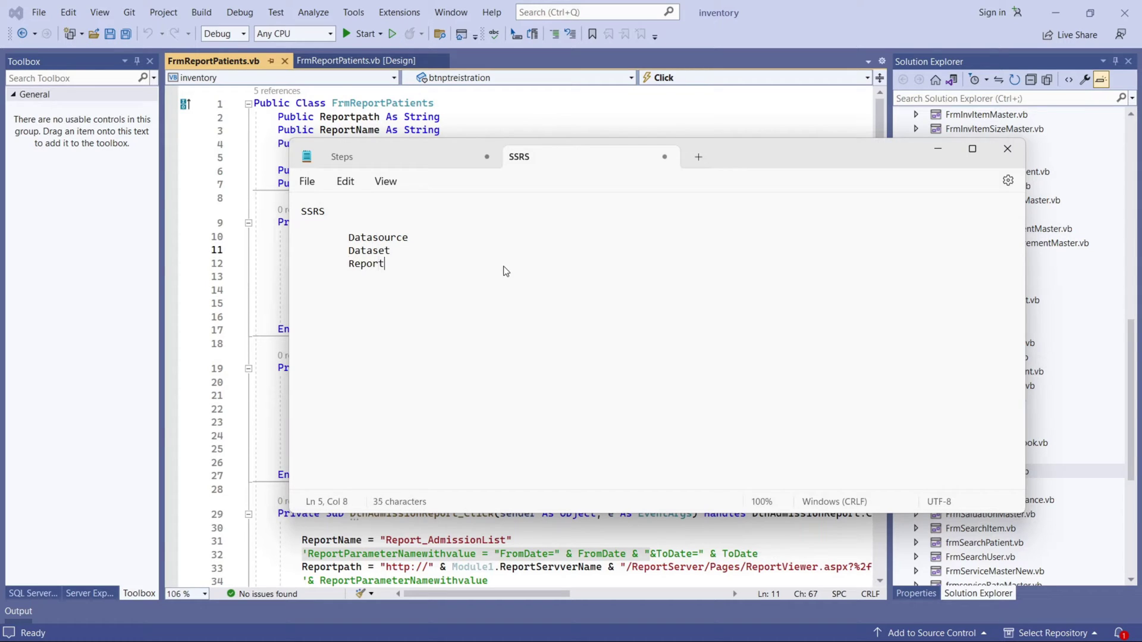
Complete the lines as Datasource = SQL Server and Dataset = Query / SP.
key("Right")
key("Right")
type("=-")
type("SQL ")
type("Server")
key("Down")
type("= Queyr")
key("BackSpace")
key("BackSpace")
key("BackSpace")
type("ry / SP")
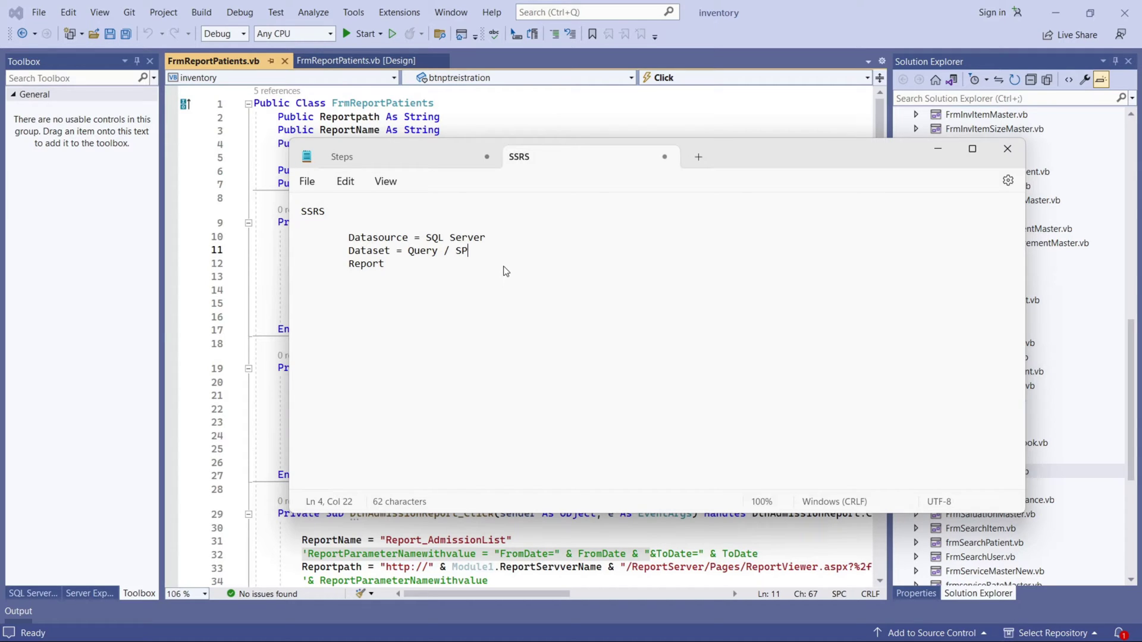
Complete the note's third line as 'Report = Data' and highlight the Datasource and Report lines.
left_click(428, 269)
type("= Data")
left_click_drag(348, 237, 482, 246)
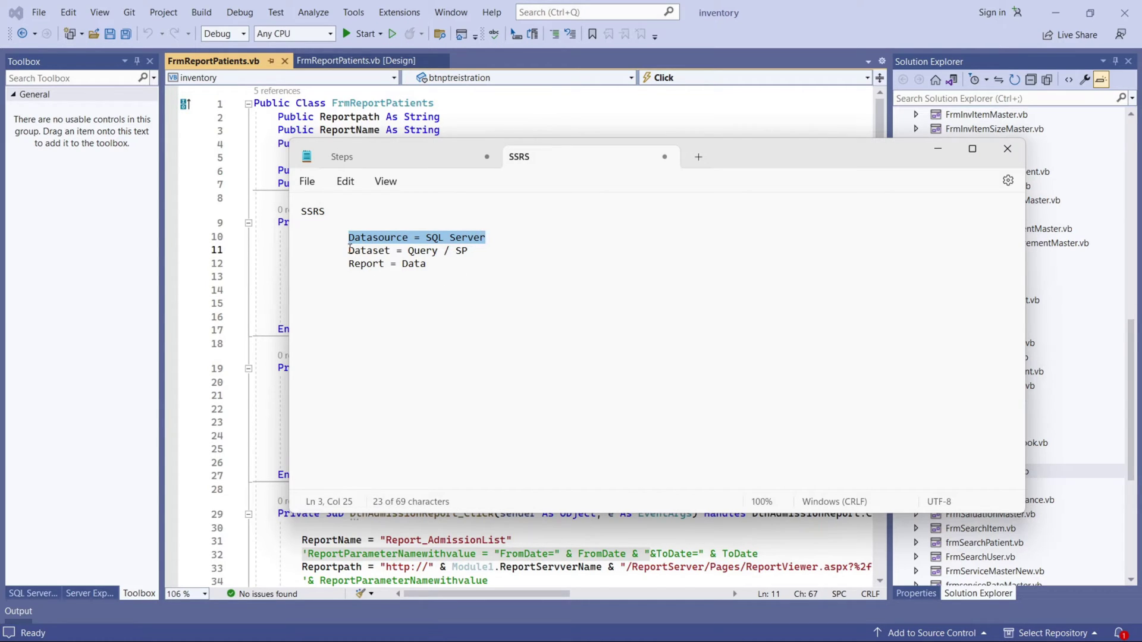
left_click_drag(349, 250, 377, 269)
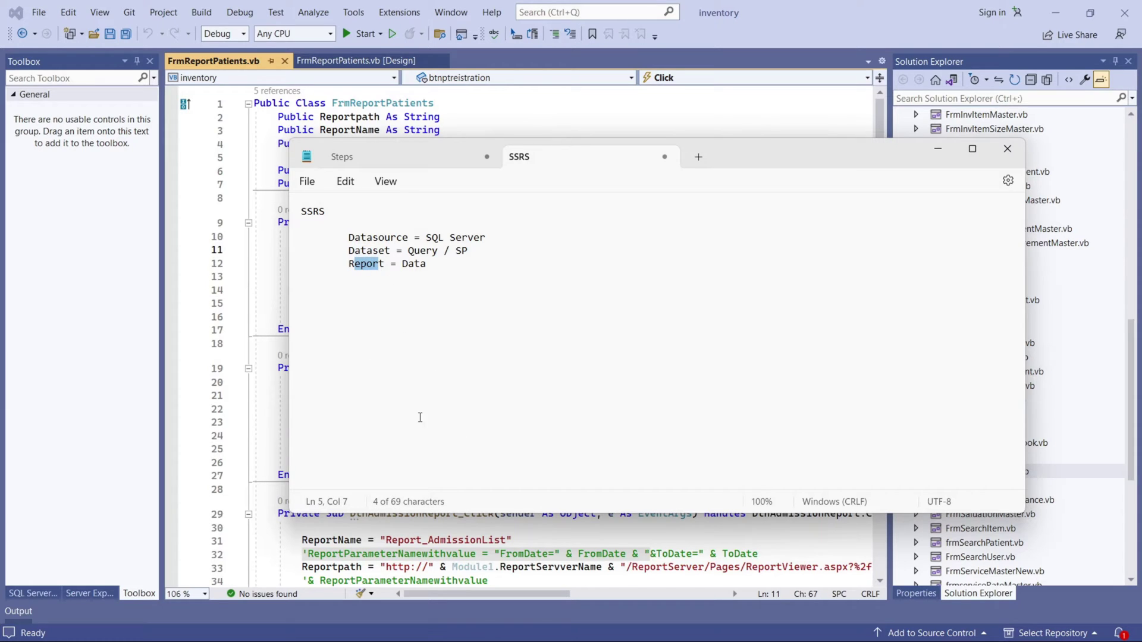
left_click(71, 452)
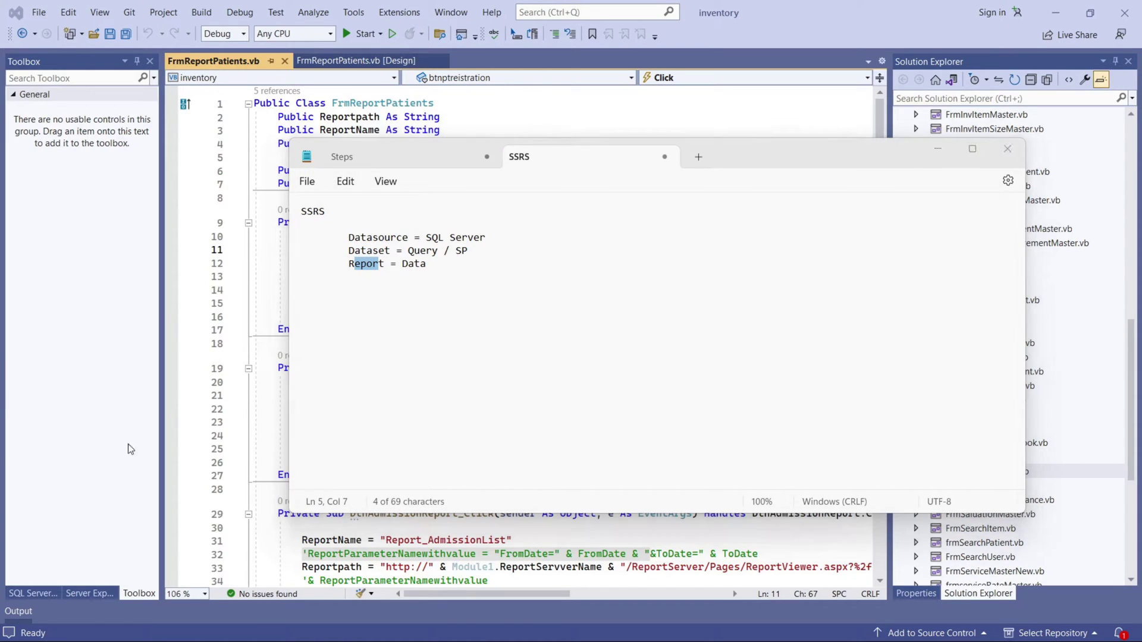
Minimize Notepad and collapse the inventory project in Solution Explorer.
left_click(938, 149)
scroll(953, 271, "up", 10)
scroll(953, 271, "up", 5)
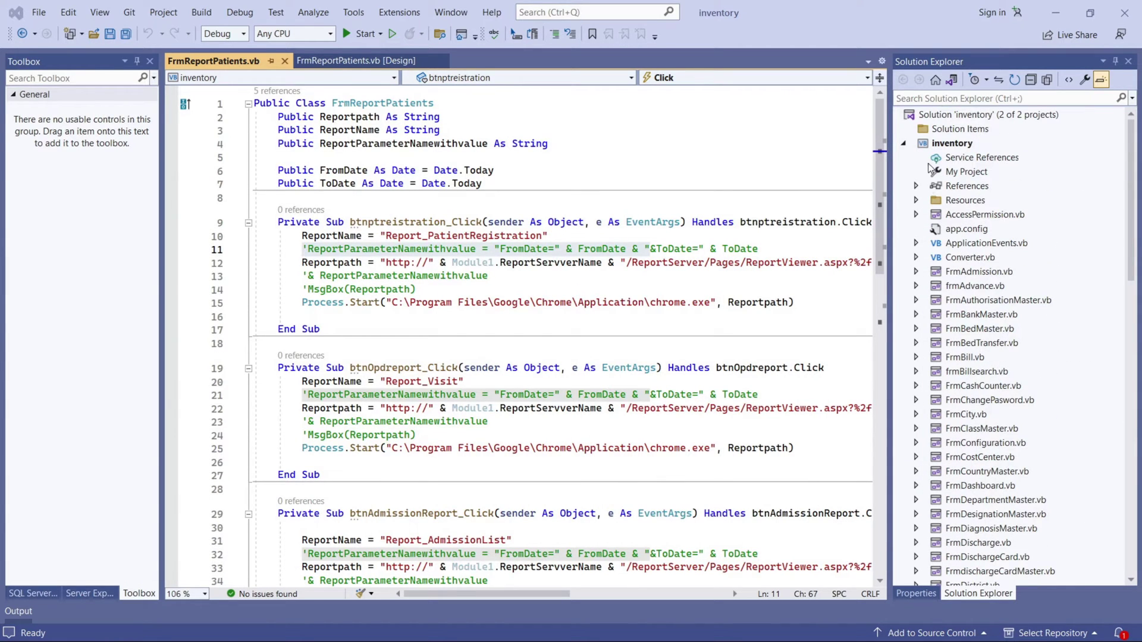
left_click(902, 142)
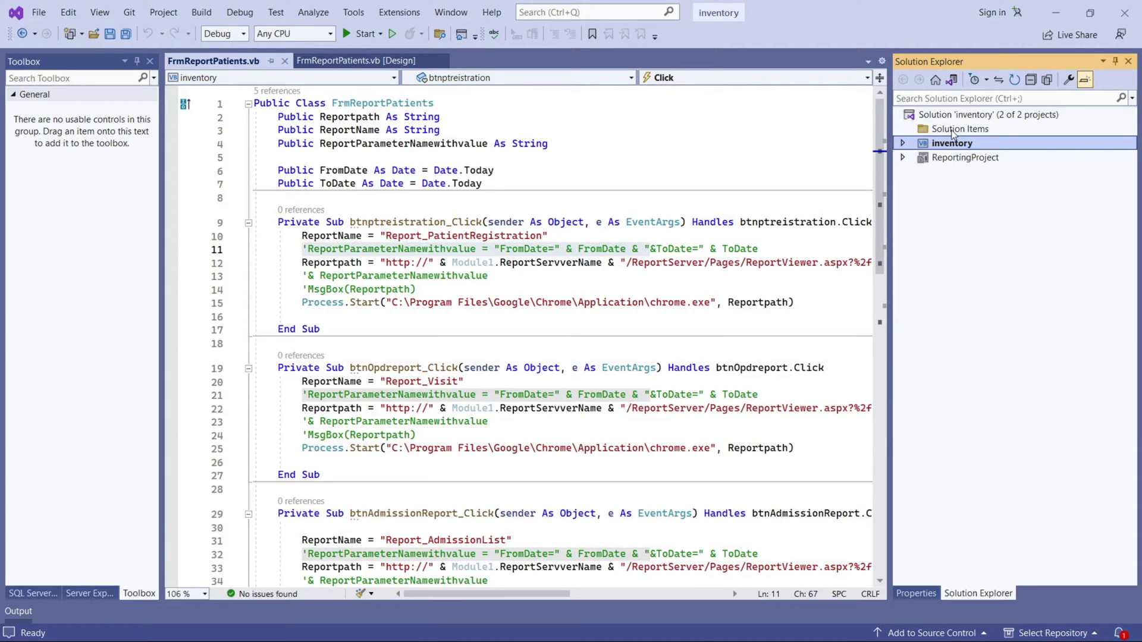
Start a new Report Server Project in the inventory solution.
right_click(934, 113)
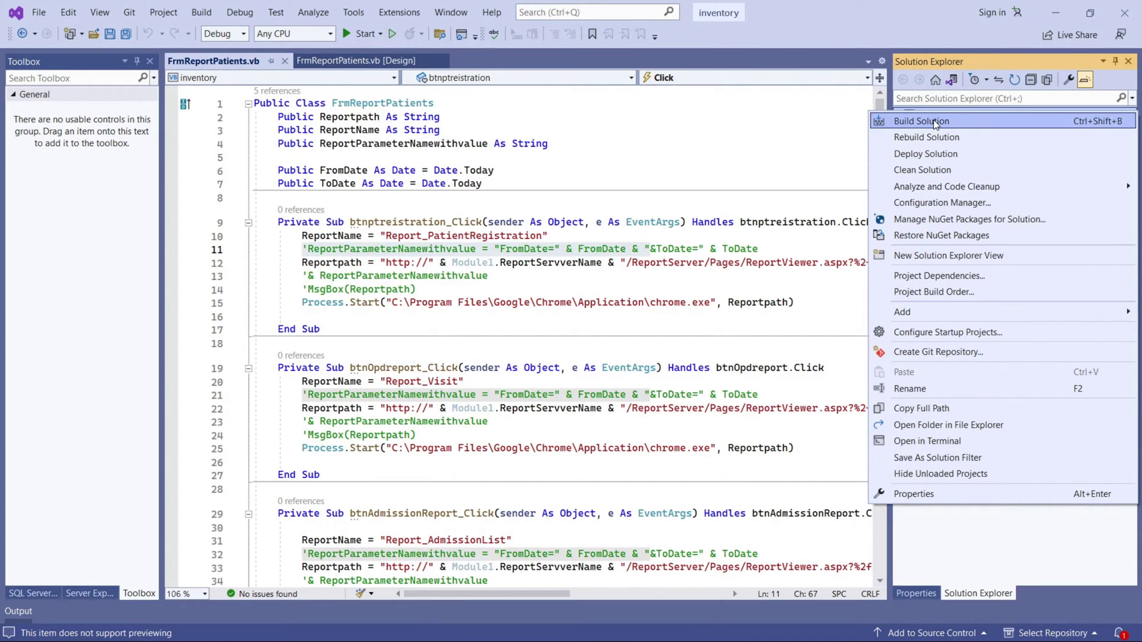
mouse_move(910, 312)
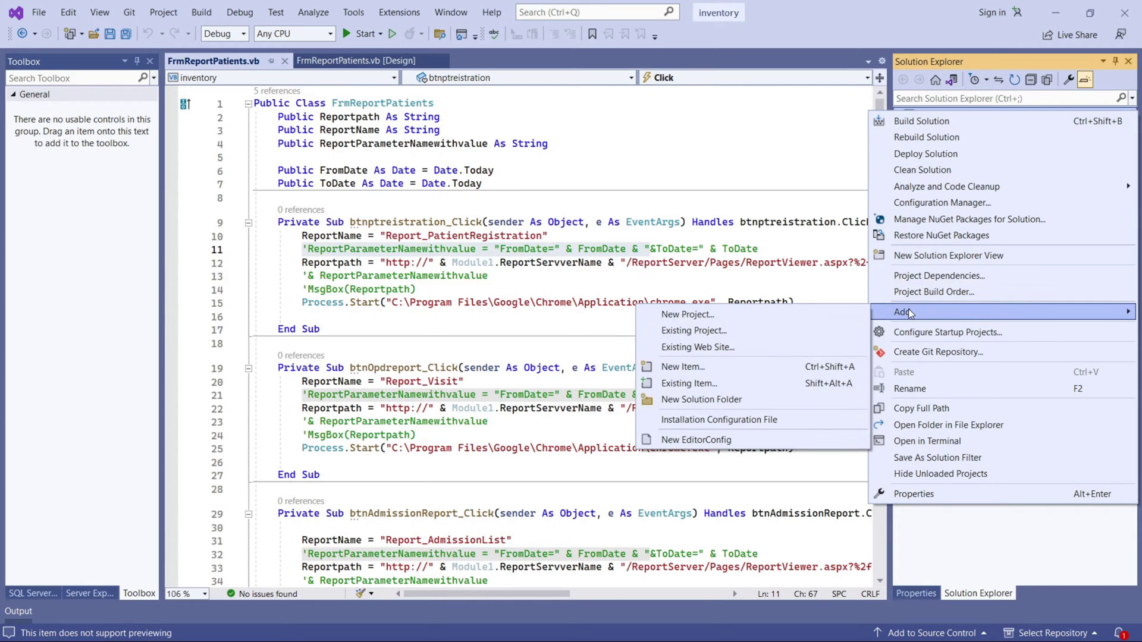
left_click(764, 314)
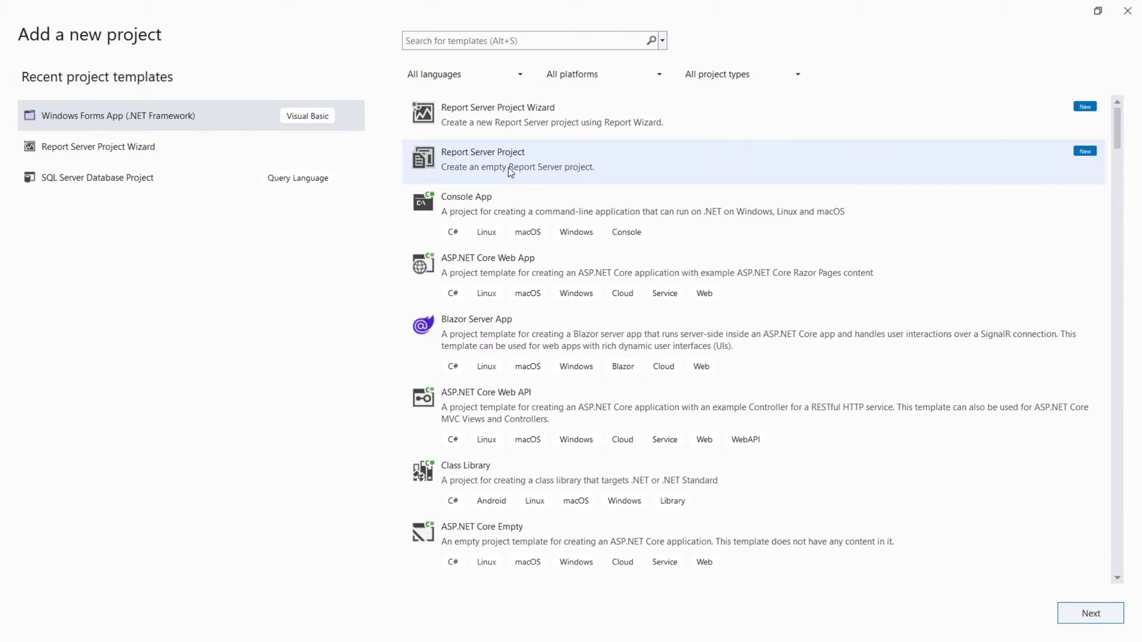
left_click(519, 176)
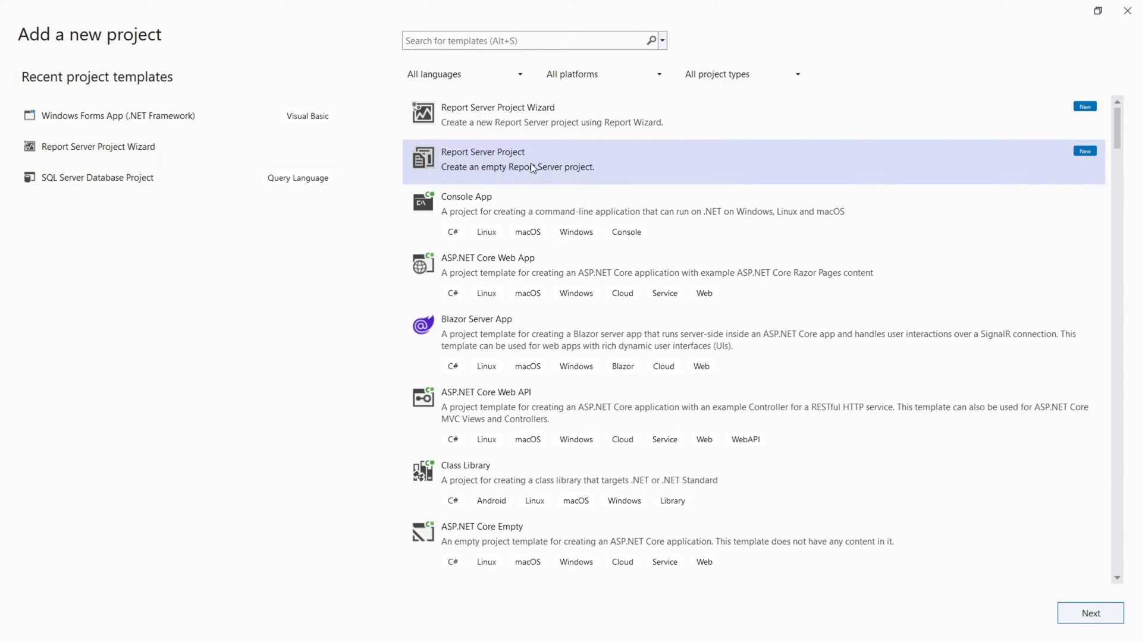
left_click(1078, 608)
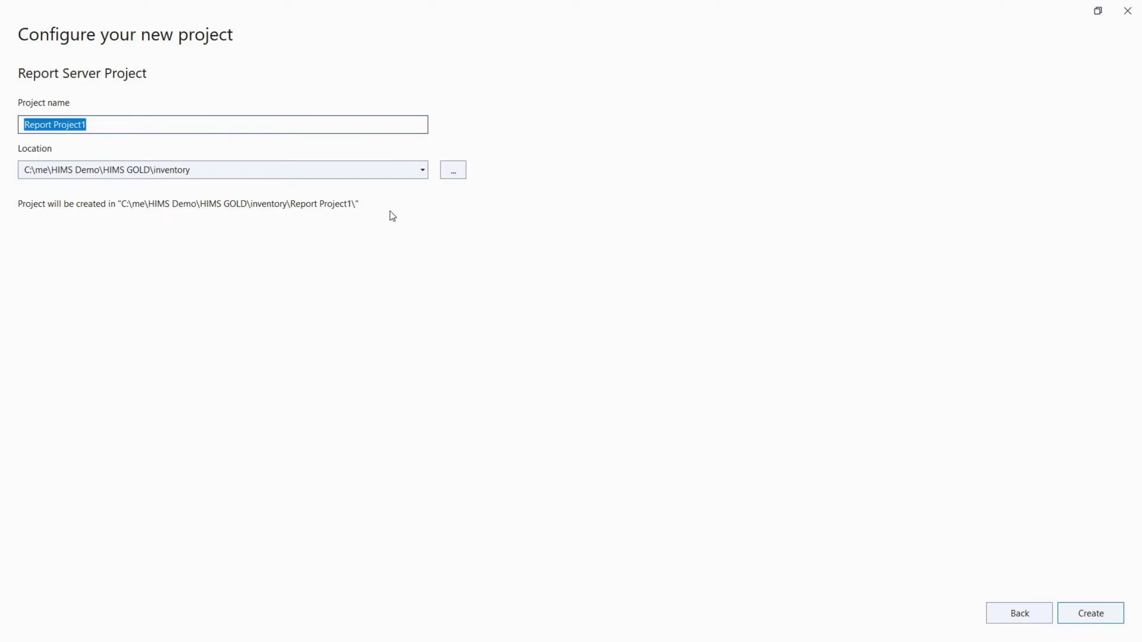
Name the project ReportProjectDemo and create it.
left_click(150, 125)
key("BackSpace")
key("BackSpace")
key("BackSpace")
key("BackSpace")
key("BackSpace")
key("BackSpace")
key("BackSpace")
key("BackSpace")
key("BackSpace")
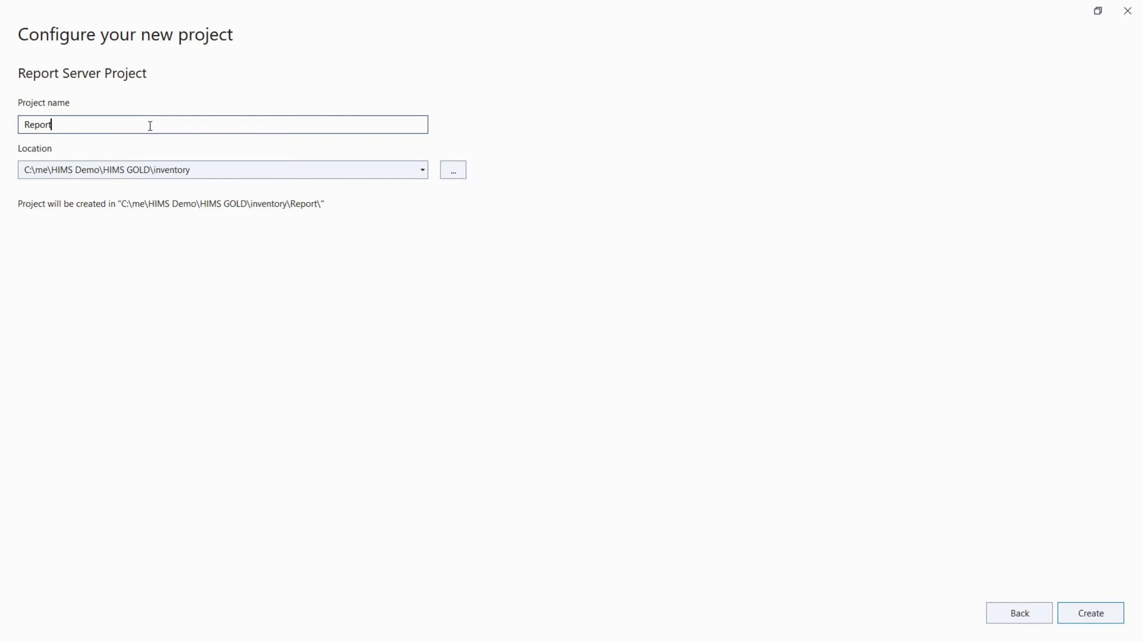
type("Project")
type("De")
type("mo")
key("BackSpace")
type("o")
left_click(1089, 612)
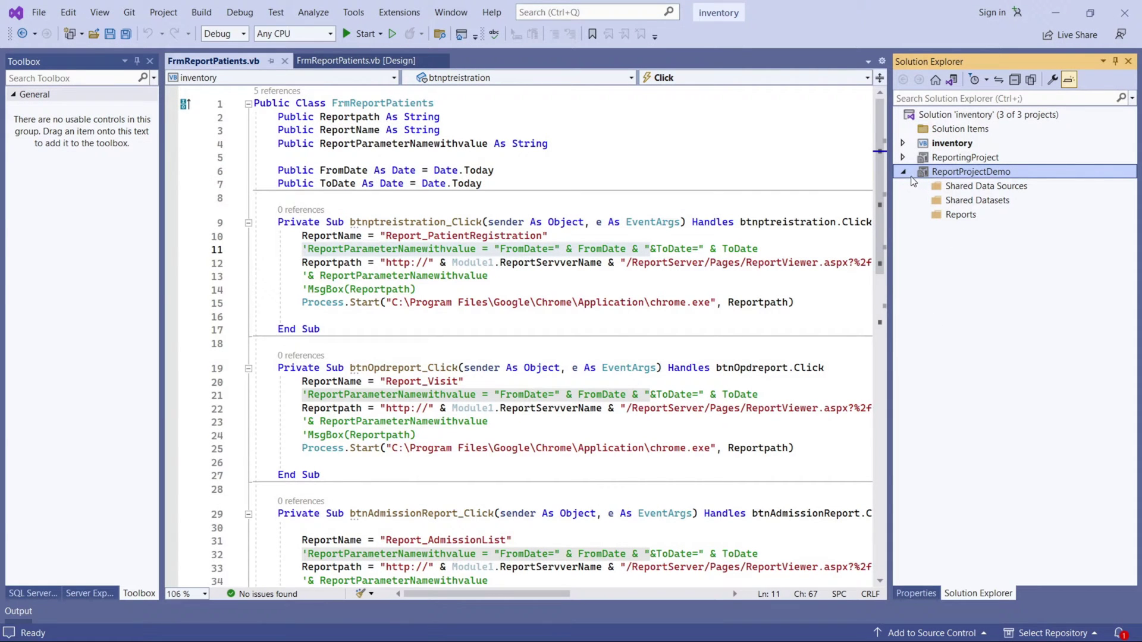
Browse the Shared Data Sources and Shared Datasets folders of ReportProjectDemo.
left_click(985, 186)
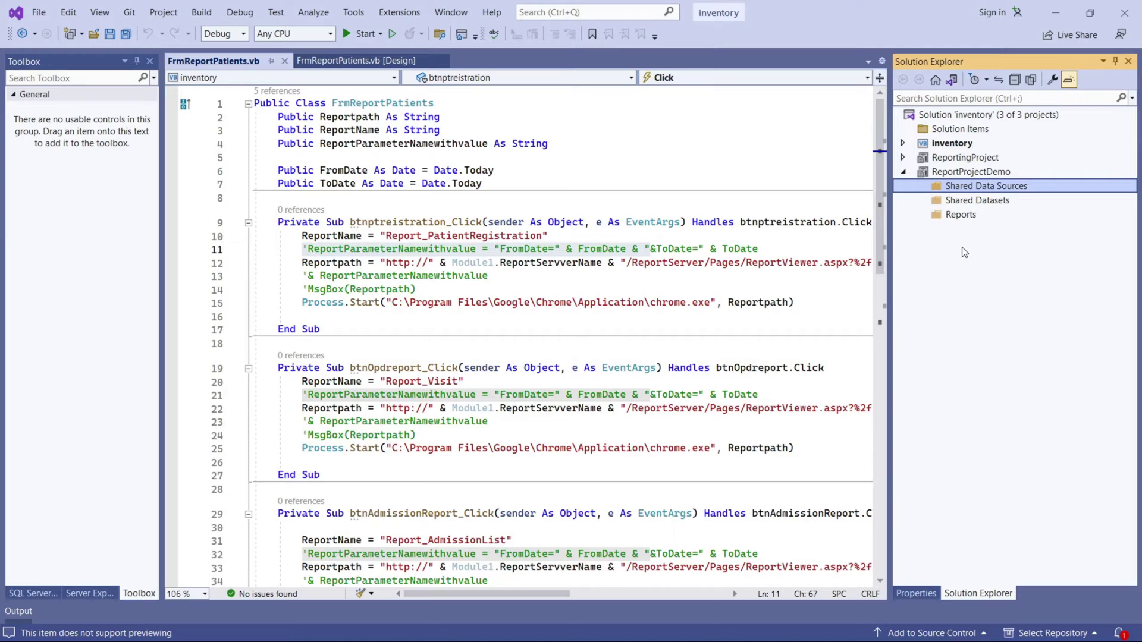
left_click(962, 202)
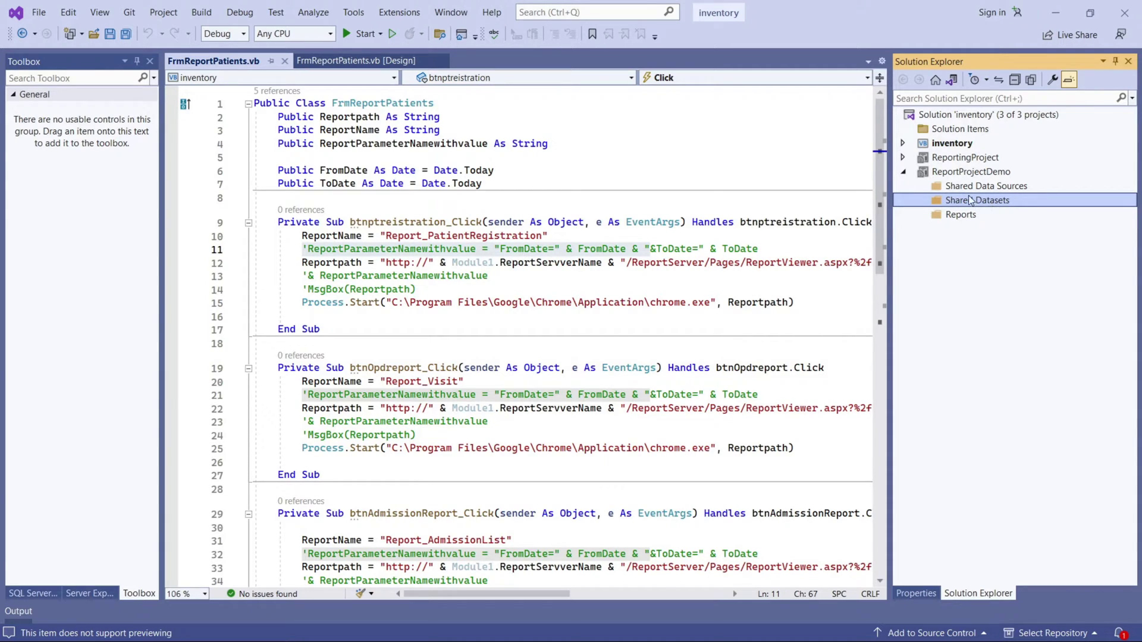
left_click(963, 189)
right_click(962, 189)
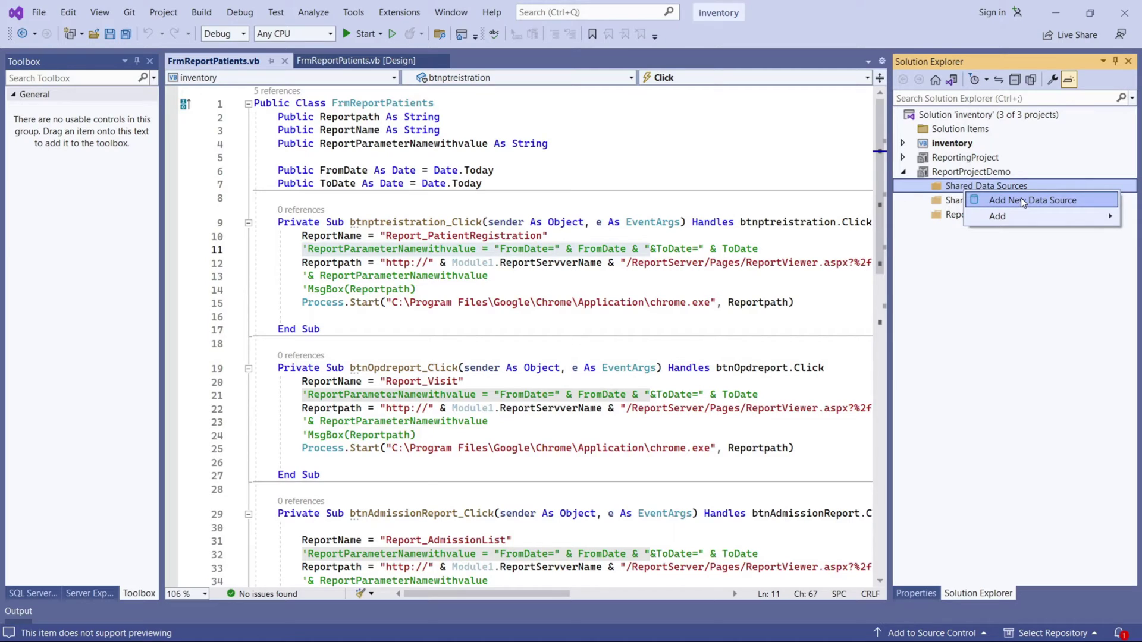
left_click(955, 244)
Add a new Data Source item to Shared Data Sources, clearing the default name Report1.rdl.
right_click(956, 189)
mouse_move(969, 219)
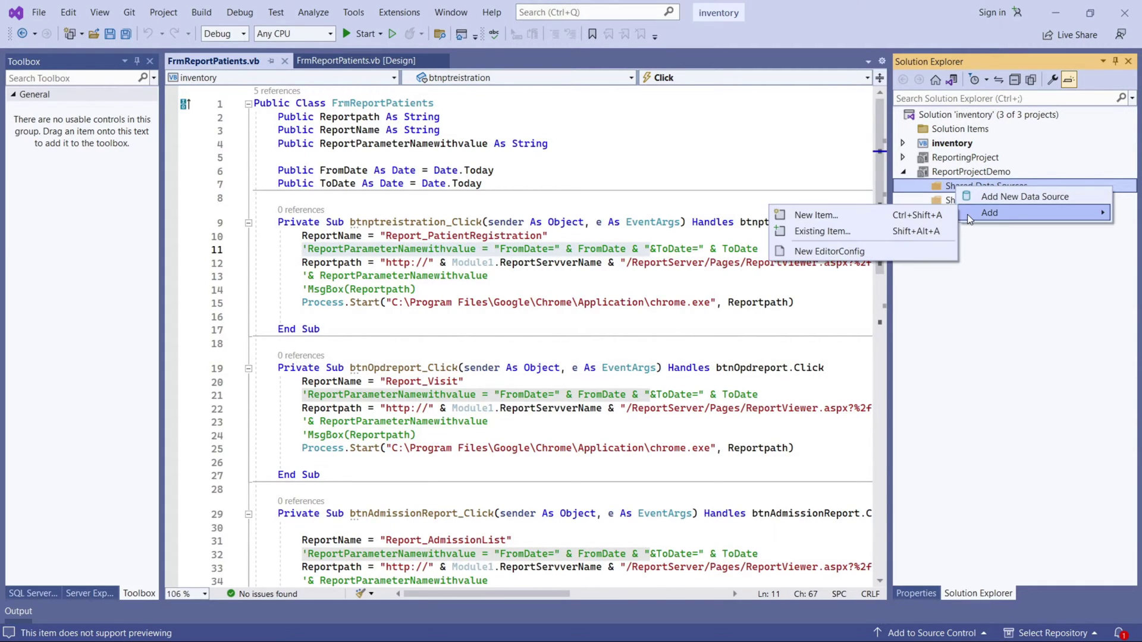
left_click(846, 213)
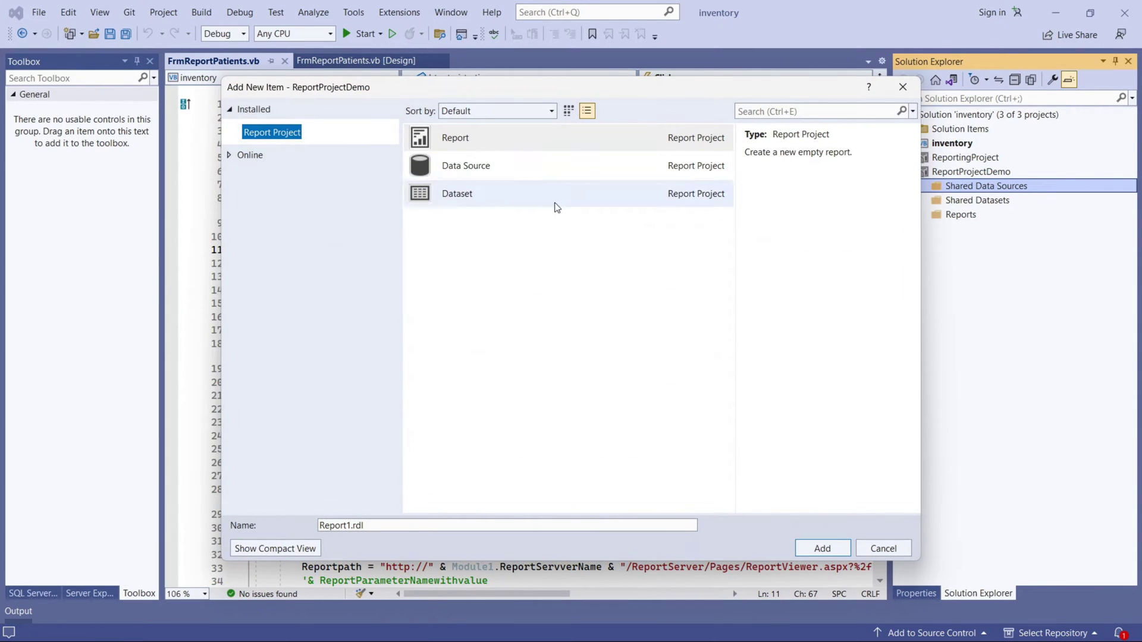
left_click(523, 172)
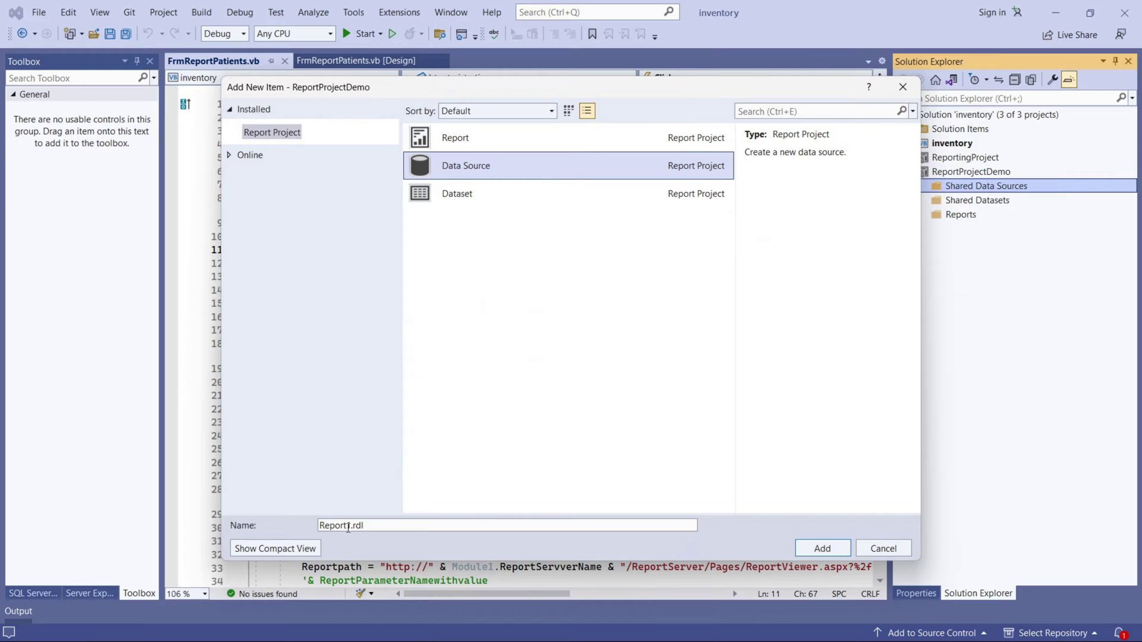
left_click(372, 526)
key("alt+n")
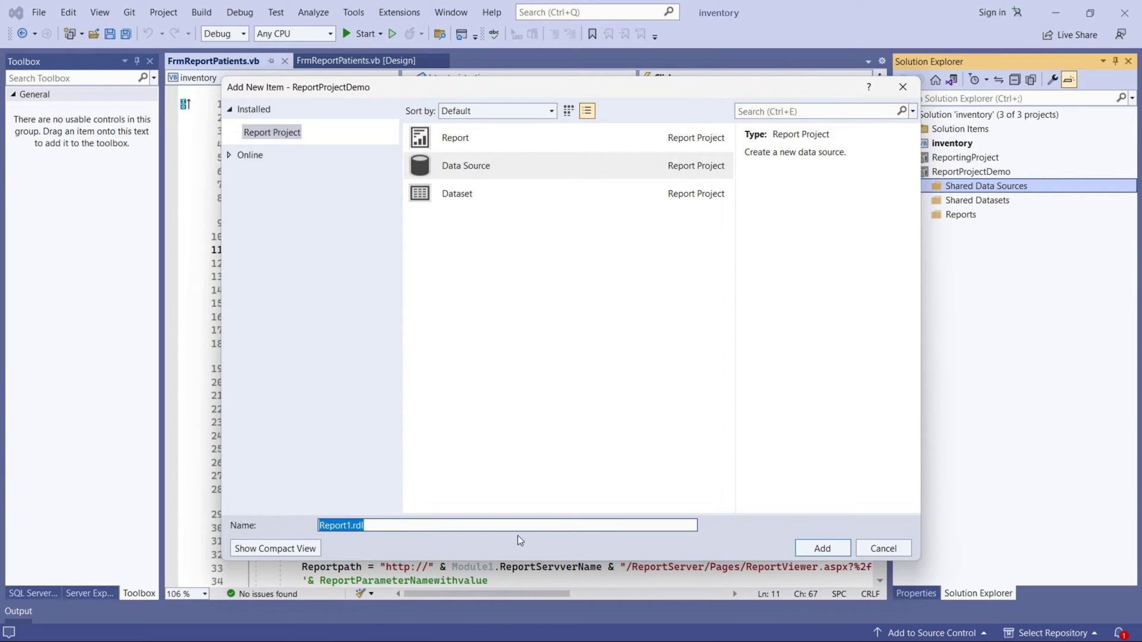
key("BackSpace")
double_click(420, 165)
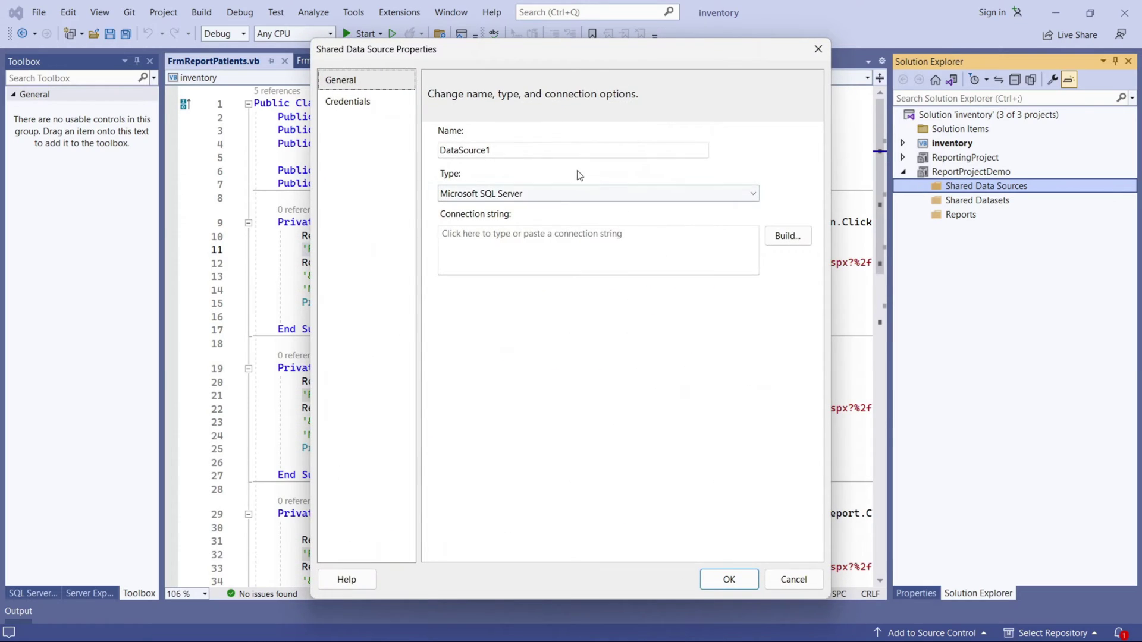
Rename the data source to DataSourceDemo and enter server name mycomp in the connection builder.
key("BackSpace")
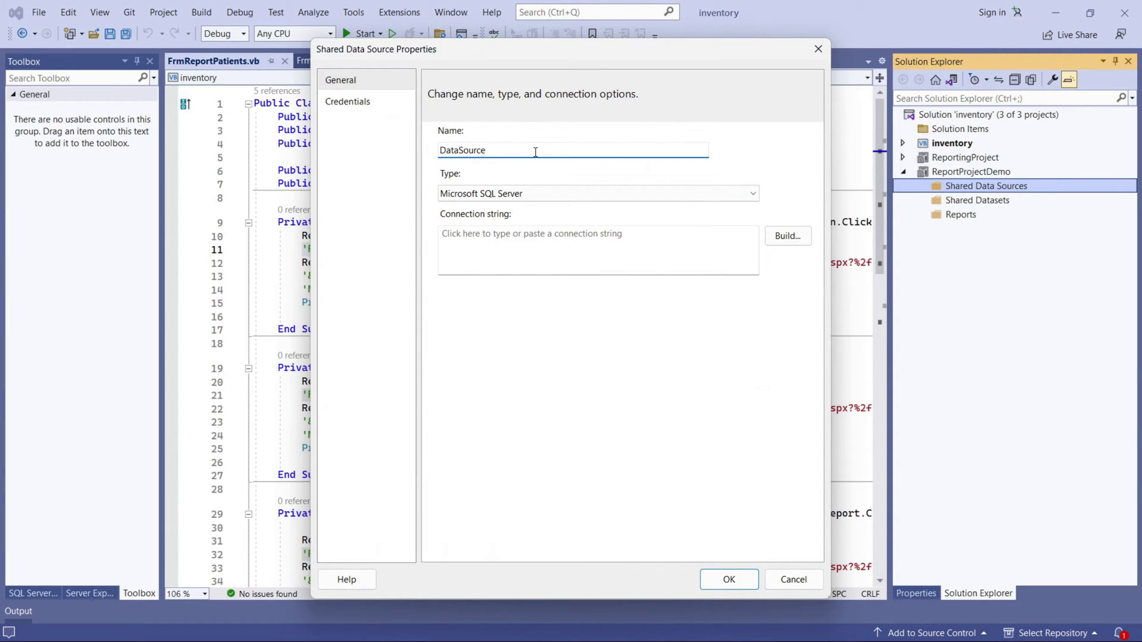
type("Demo")
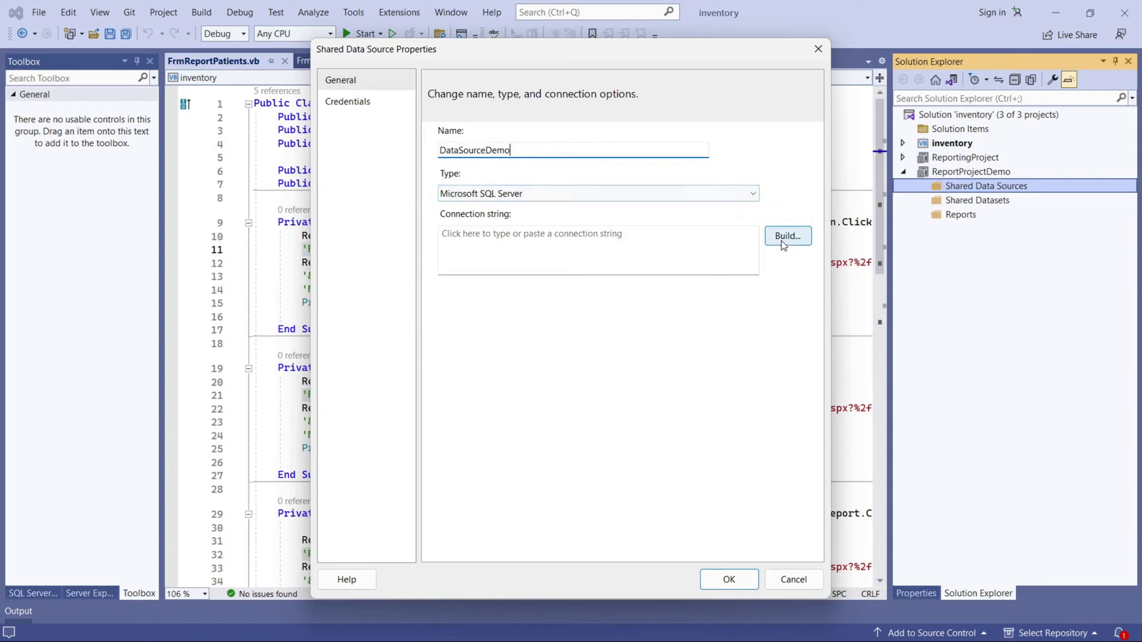
left_click(500, 245)
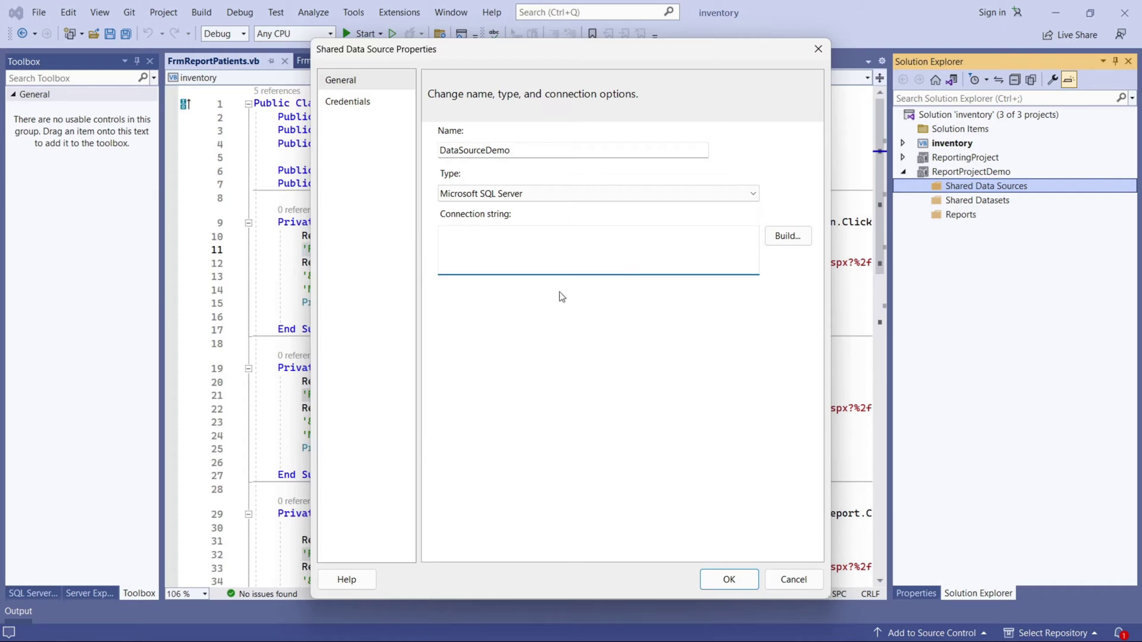
left_click(790, 237)
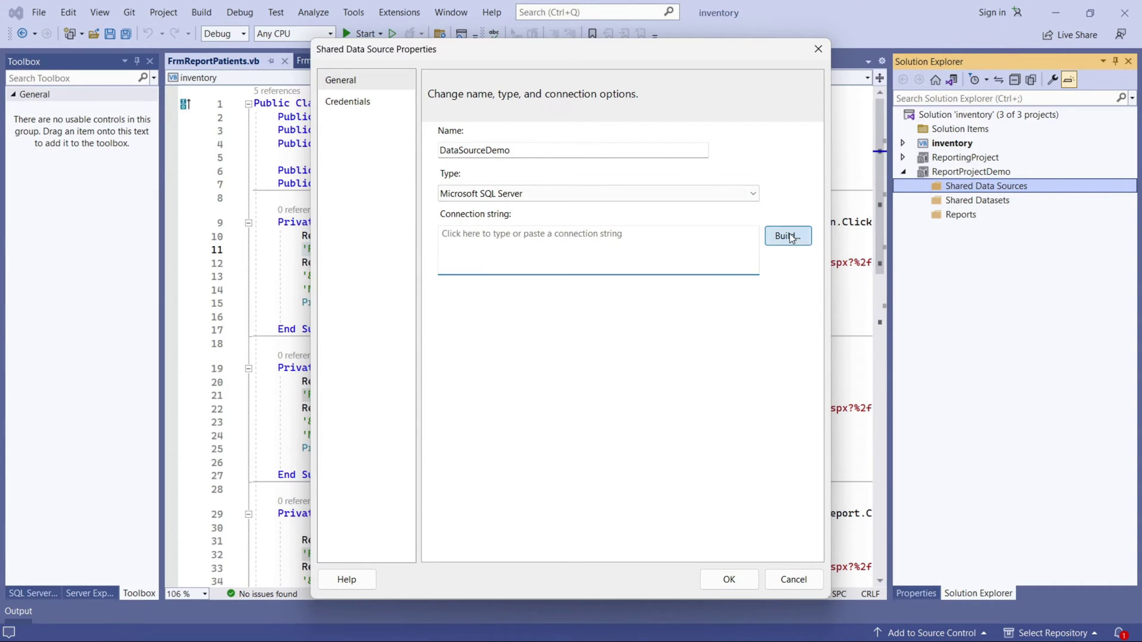
left_click(564, 184)
type("mycomp")
Switch to SQL Server Authentication and enter the login user name and password.
left_click(577, 371)
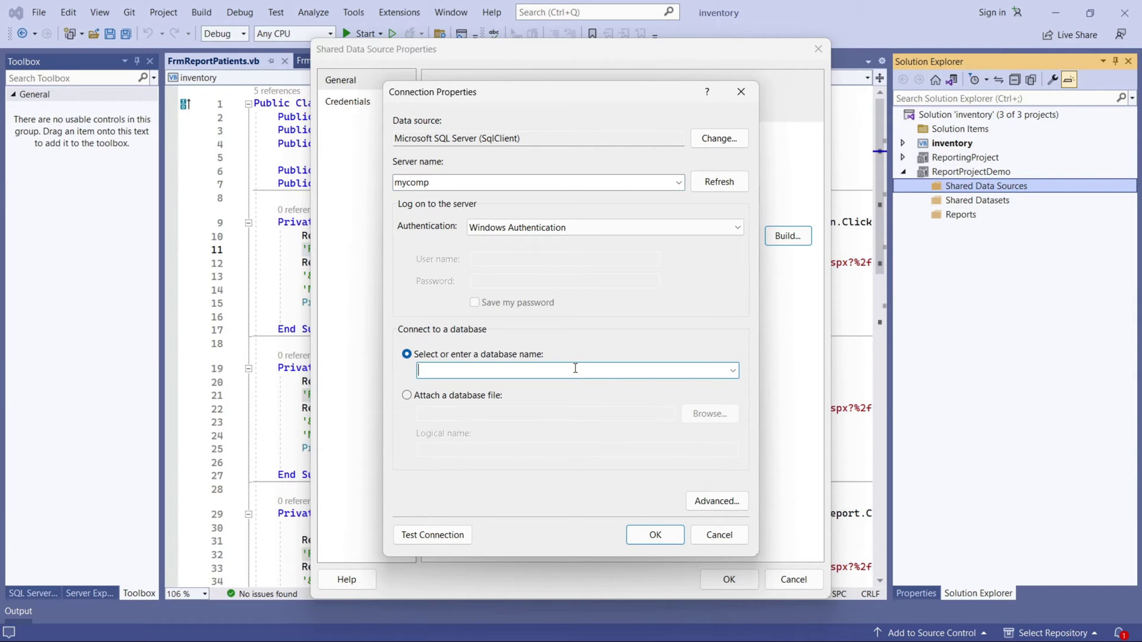
left_click(548, 228)
left_click(518, 255)
left_click(519, 259)
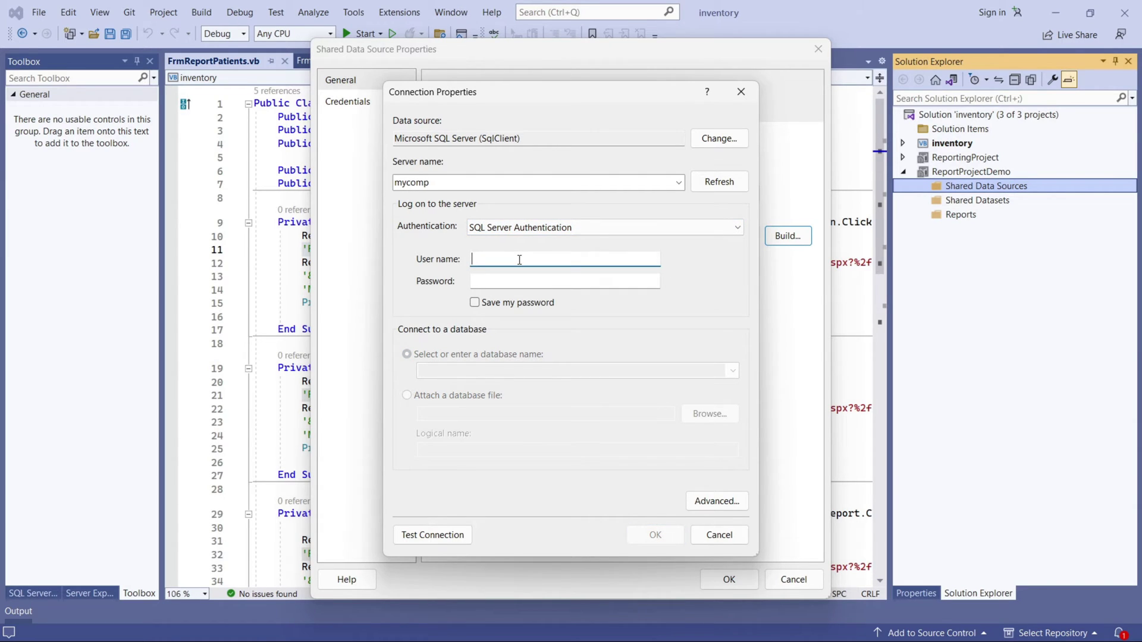
type("sa")
left_click(493, 282)
type("••••••••••")
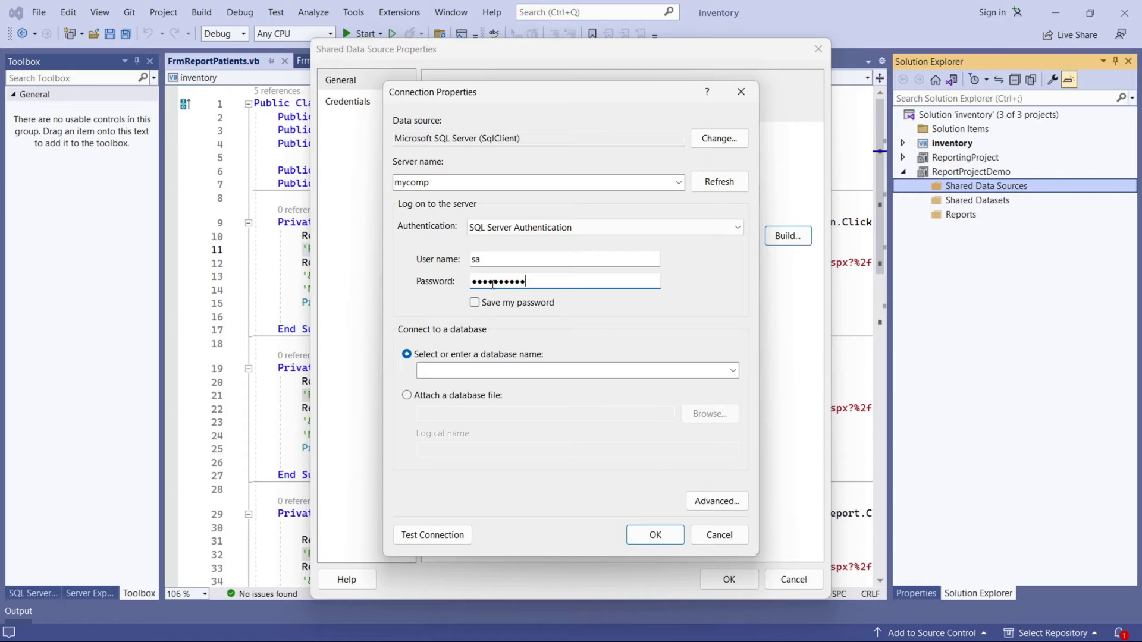
Choose the SwarajHIMSDemo database, test the connection successfully, and accept the connection string.
left_click(580, 372)
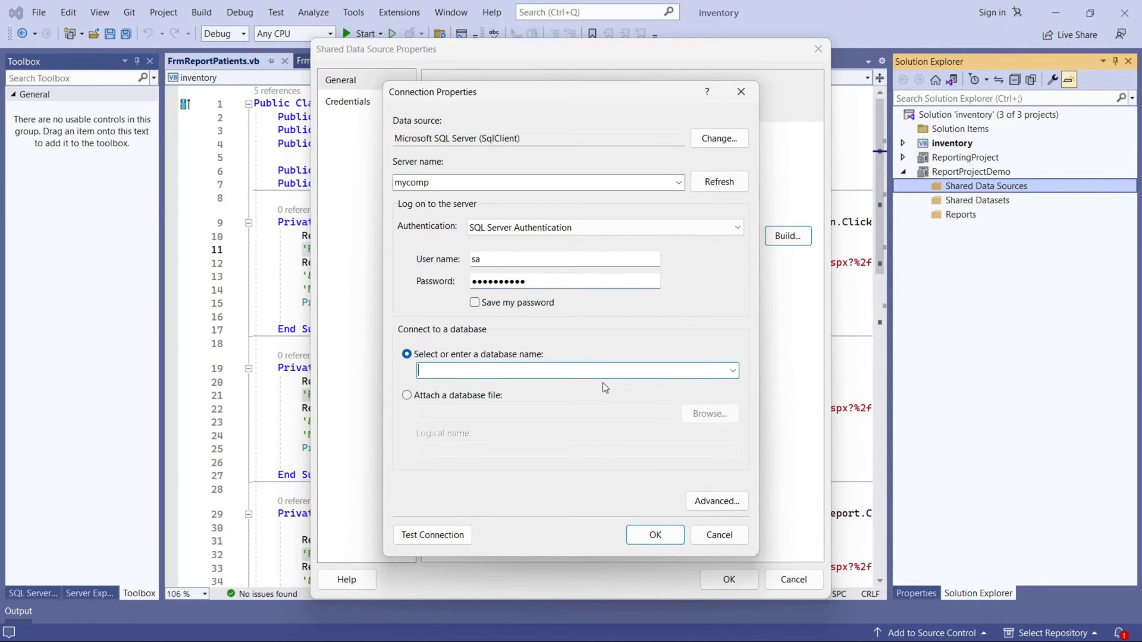
left_click(733, 371)
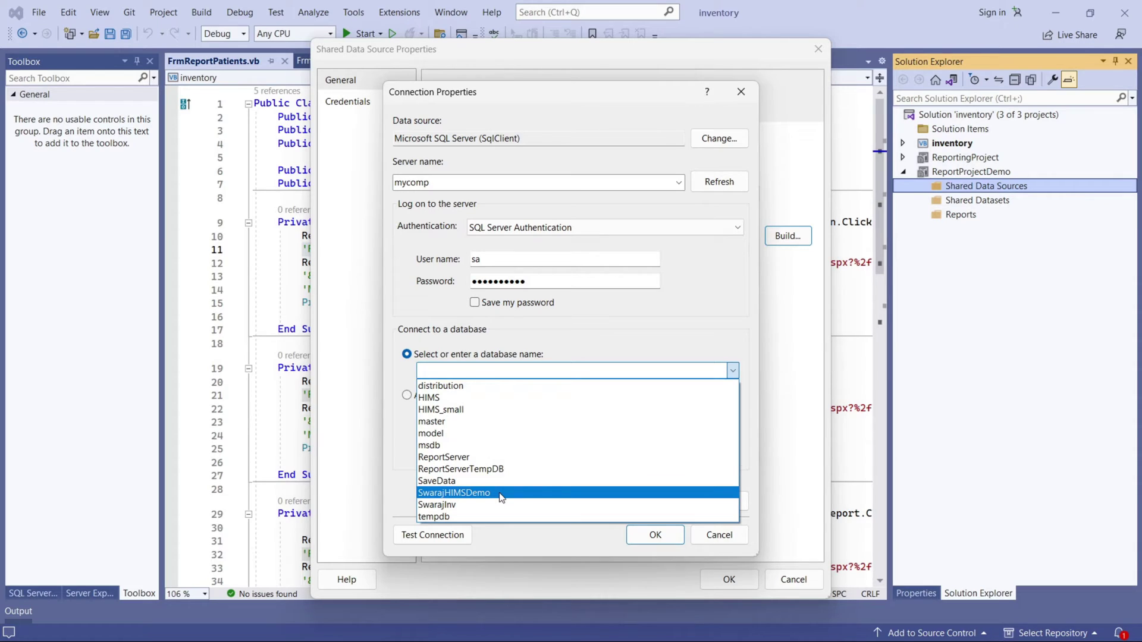
left_click(499, 494)
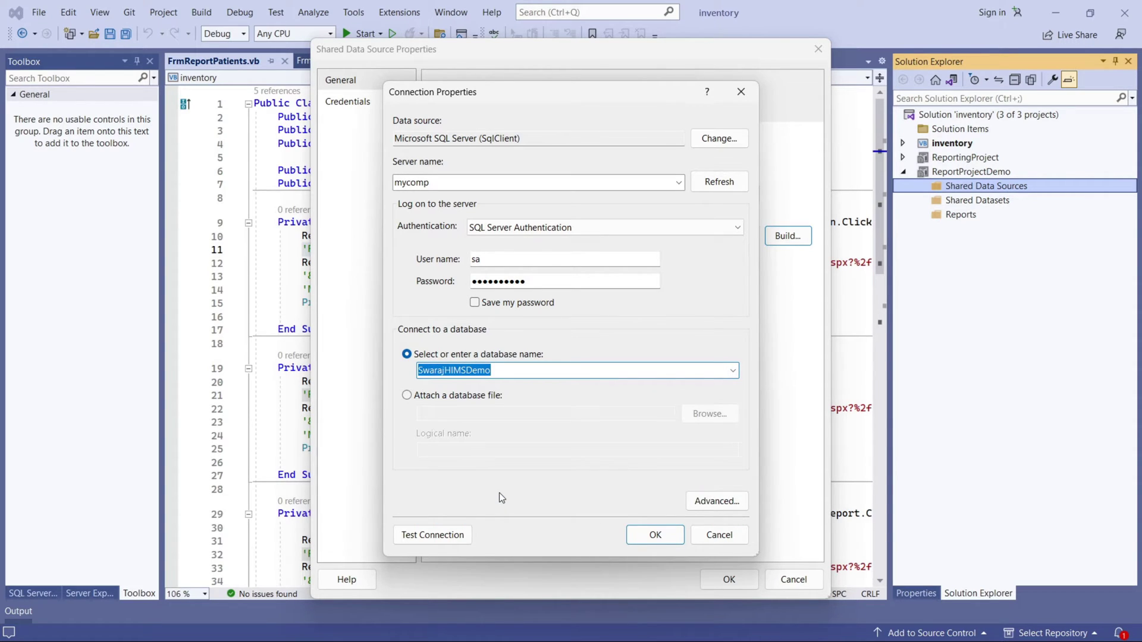
left_click(433, 535)
left_click(618, 384)
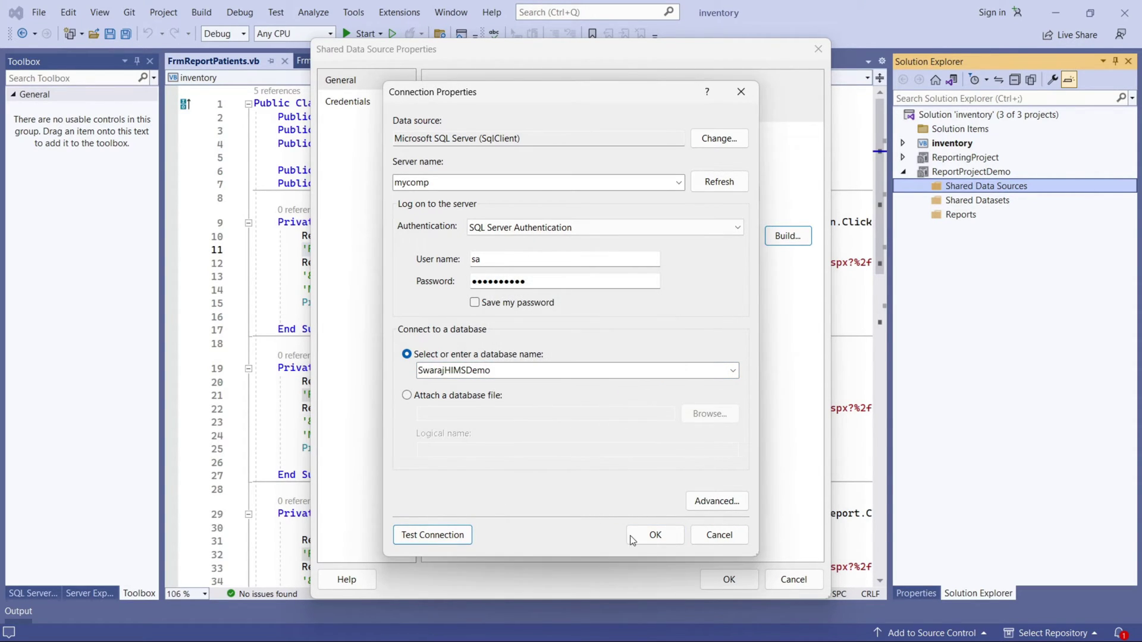
left_click(655, 535)
left_click_drag(687, 233, 397, 241)
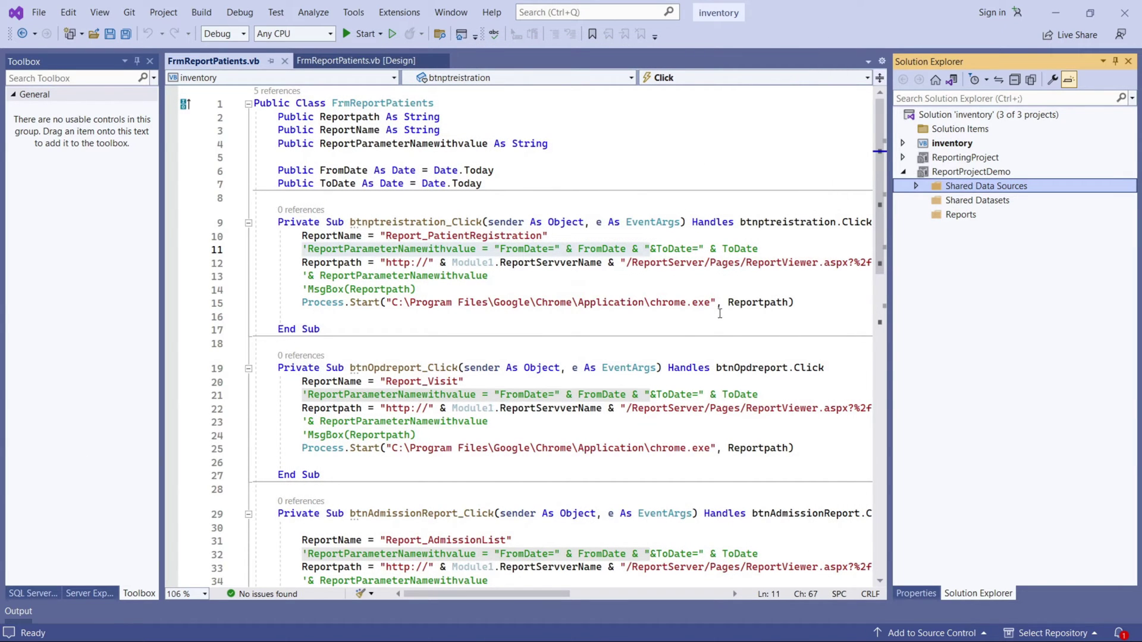
Expand Shared Data Sources and review DataSourceDemo.rds properties without changes.
left_click(916, 186)
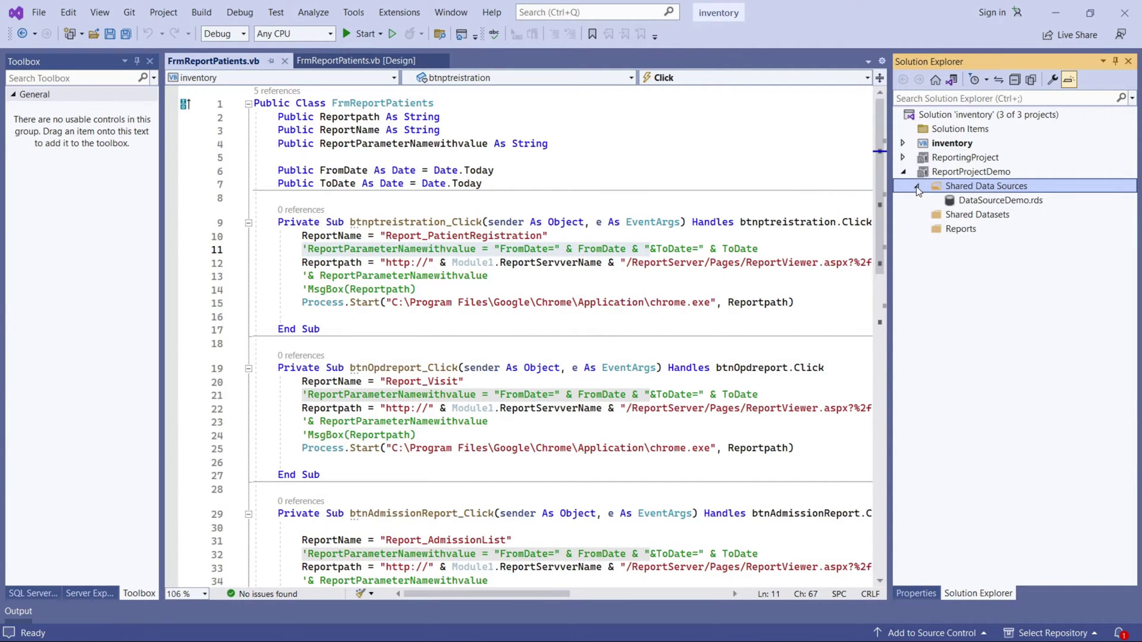
double_click(985, 201)
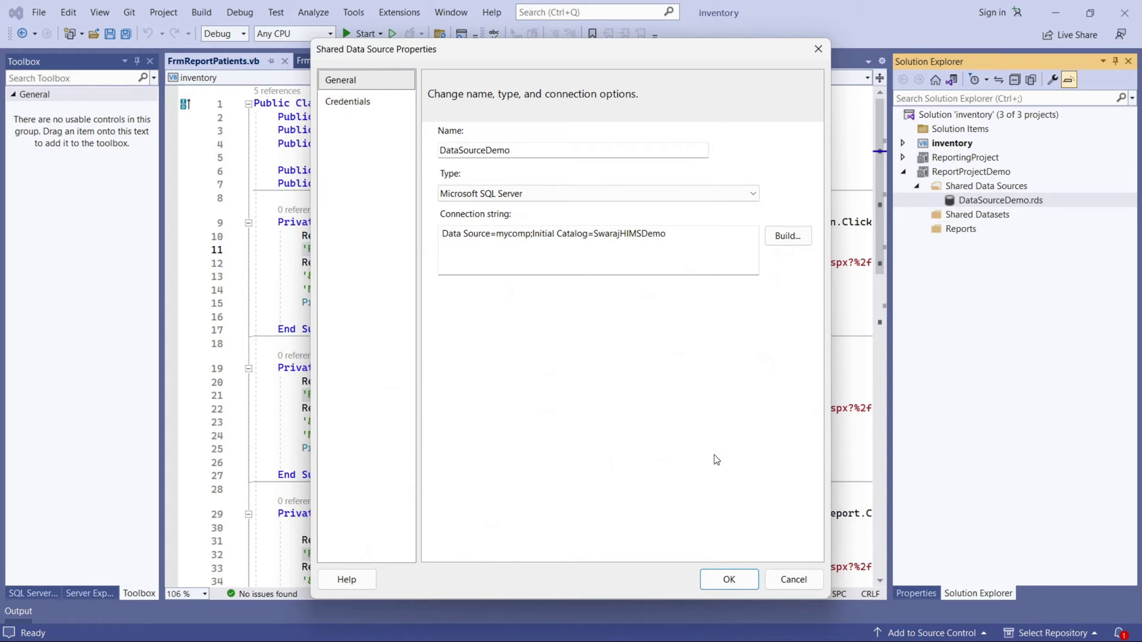
left_click(794, 580)
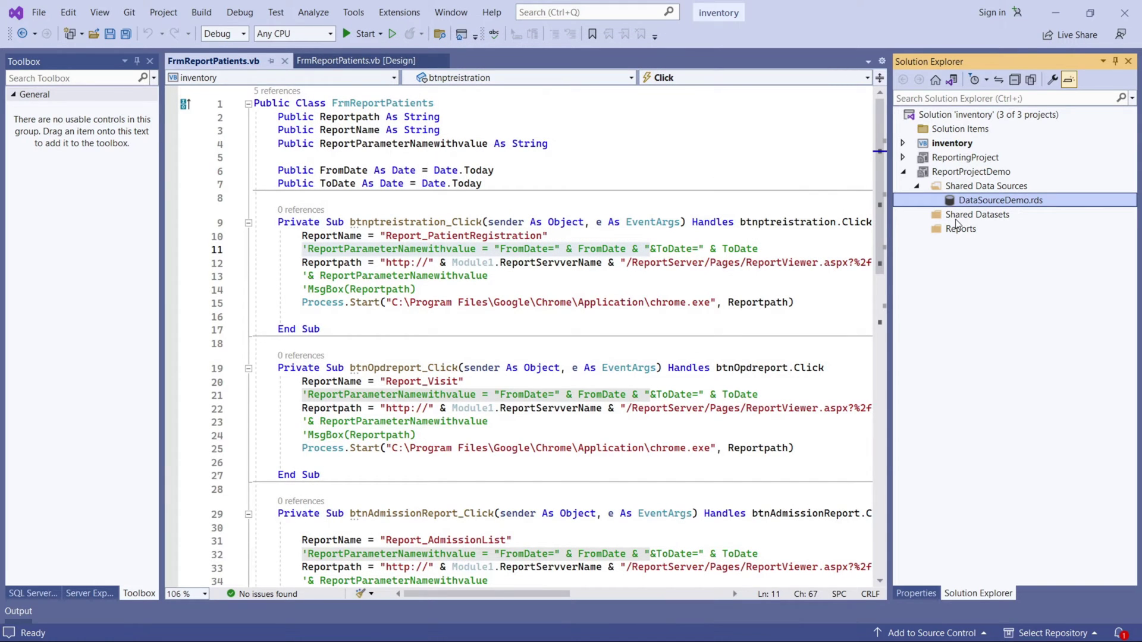
Add a new item to Shared Datasets with the Dataset type selected.
right_click(956, 218)
mouse_move(990, 246)
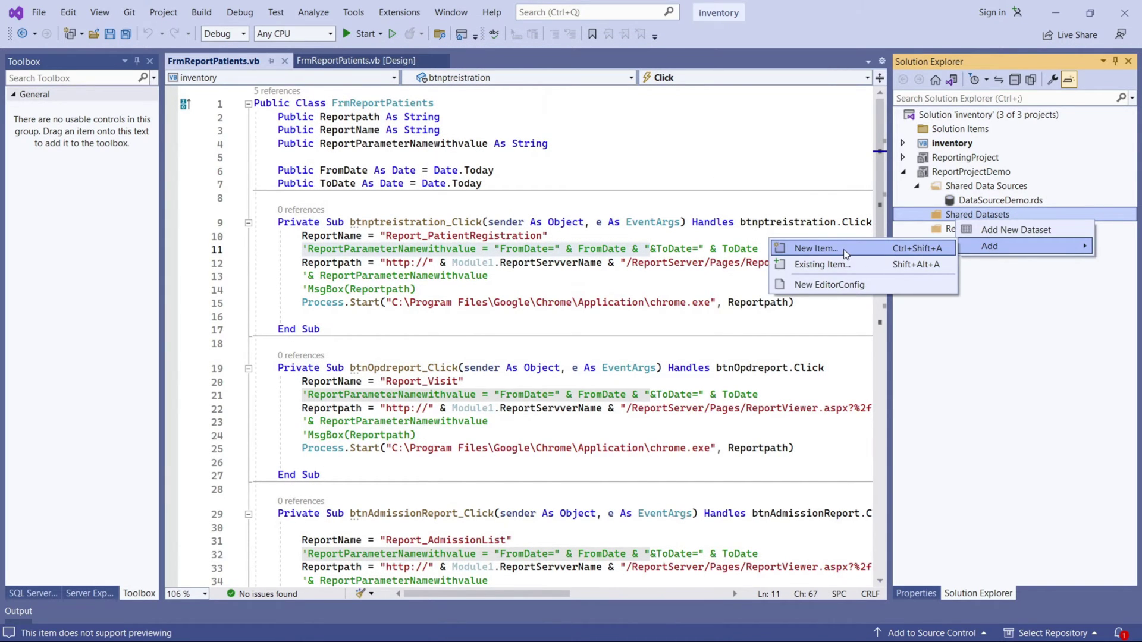
left_click(844, 248)
left_click(455, 199)
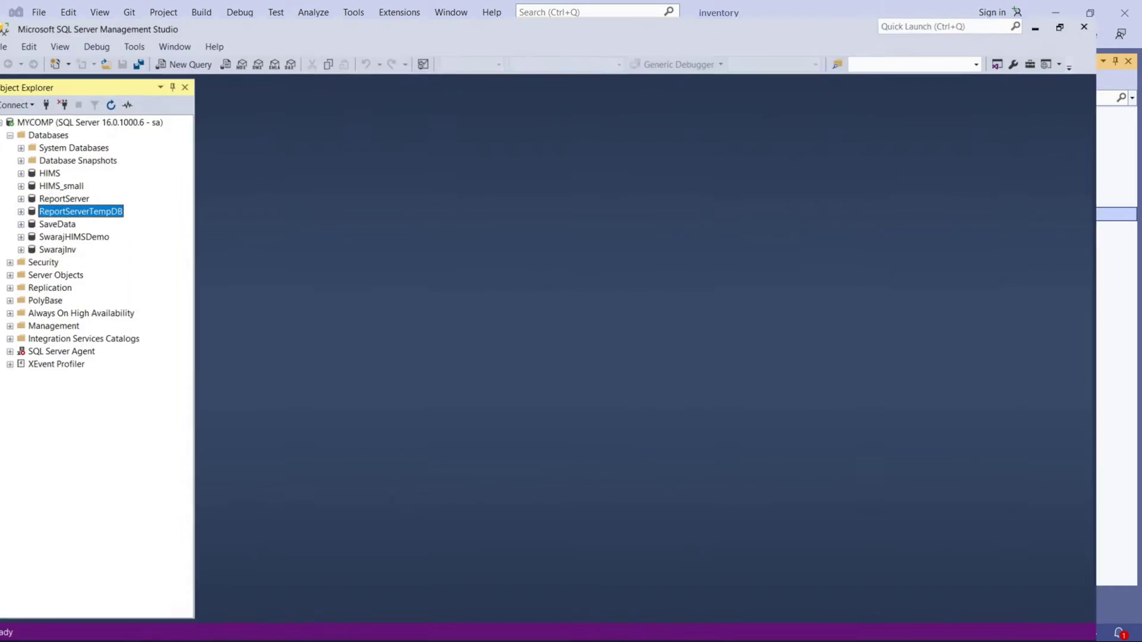
Run 'Select * from M_Patient' in a new query on SwarajHIMSDemo.
double_click(106, 227)
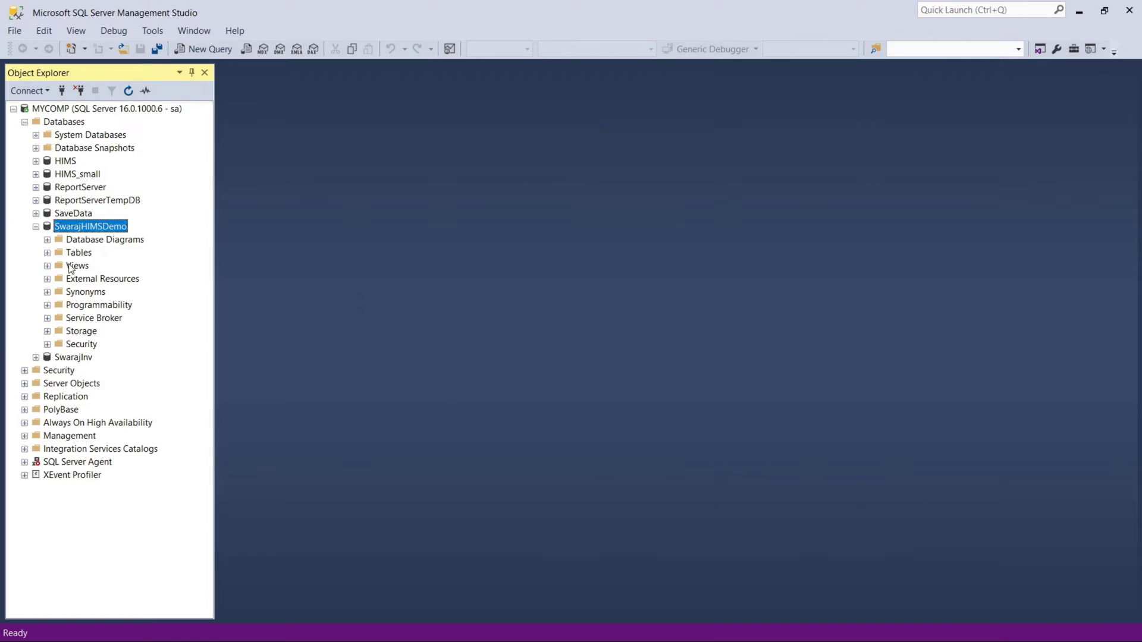
left_click(80, 253)
left_click(202, 51)
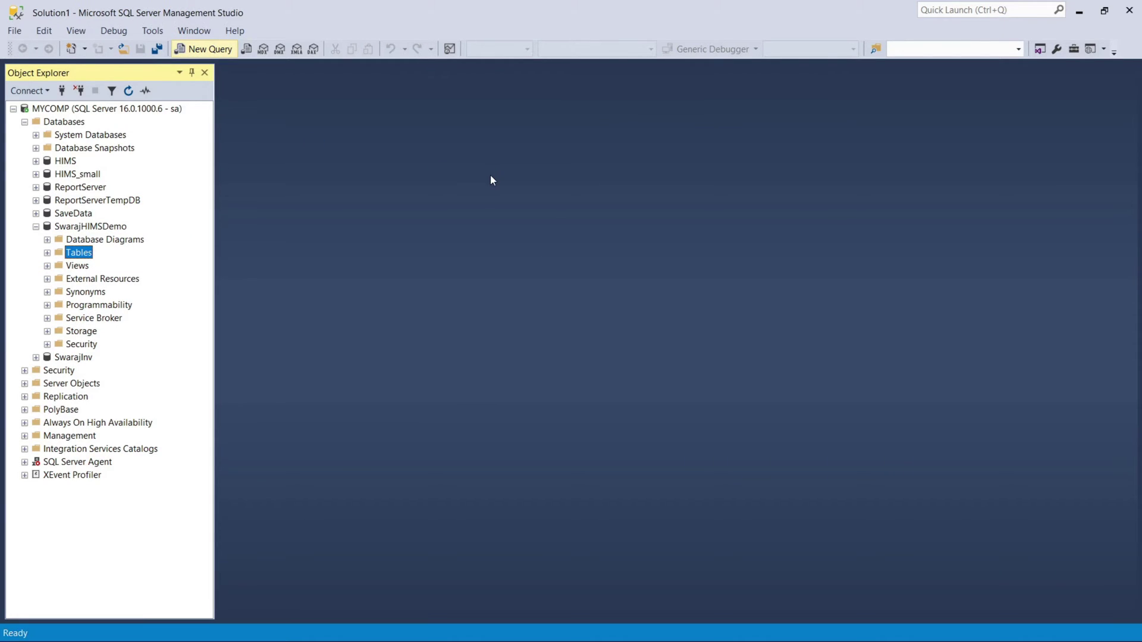
type("Select * fro")
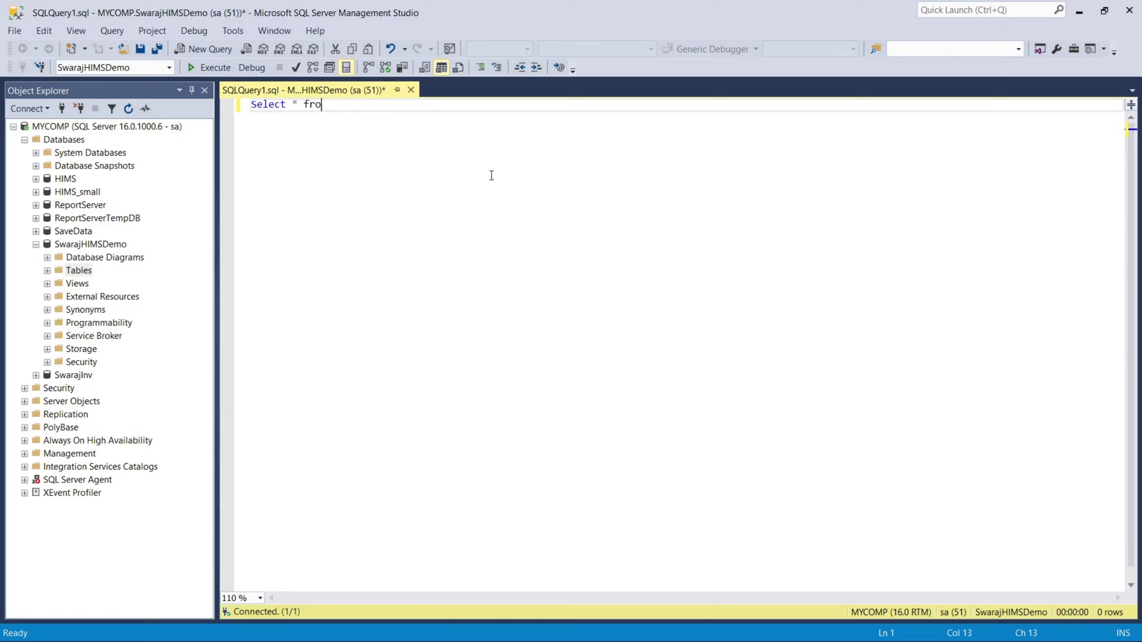
type("m Patent")
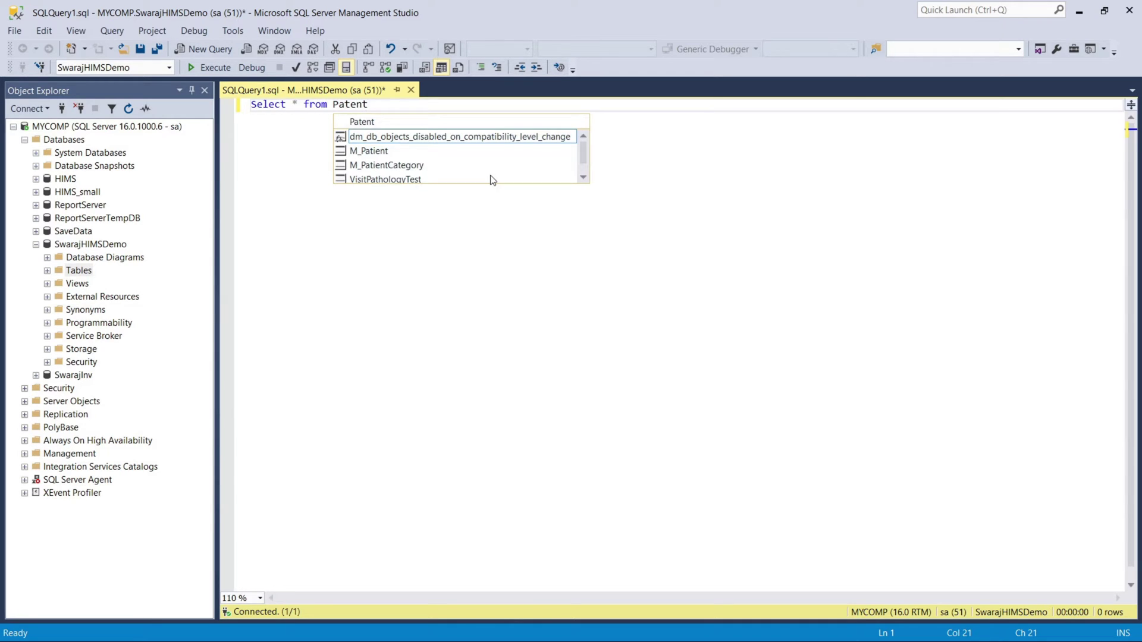
key("Down")
key("Tab")
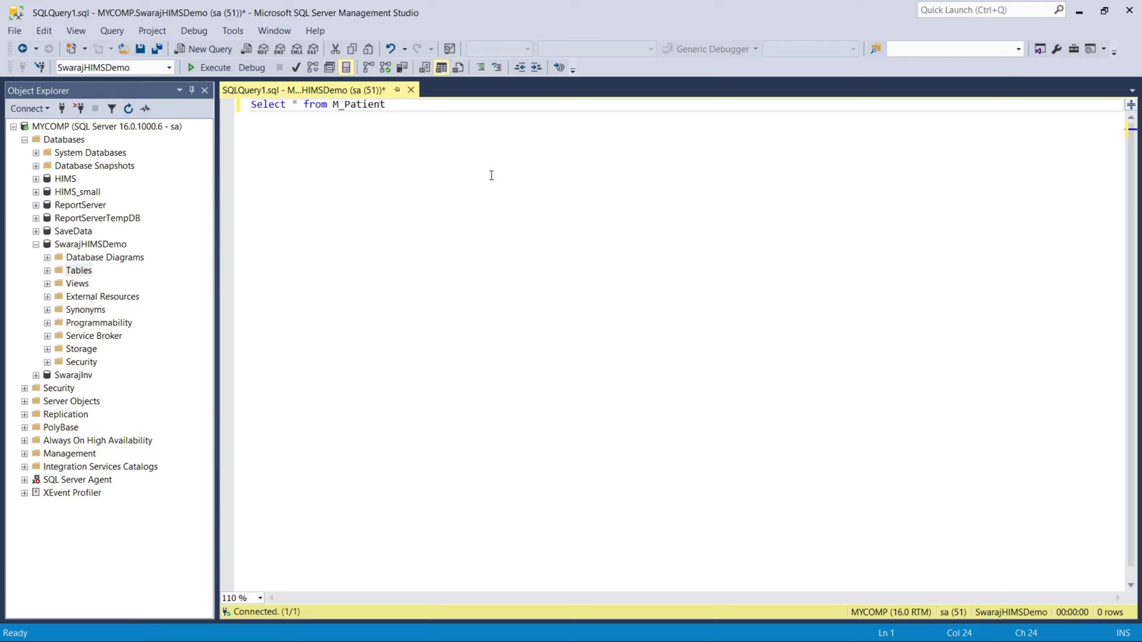
left_click(209, 67)
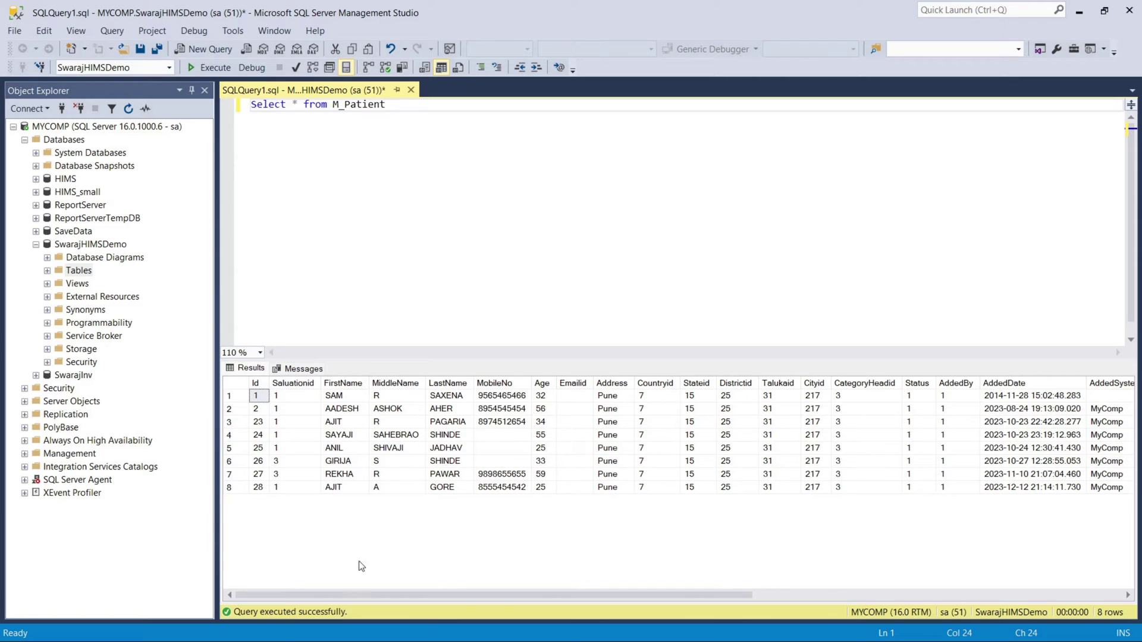
left_click_drag(531, 593, 280, 540)
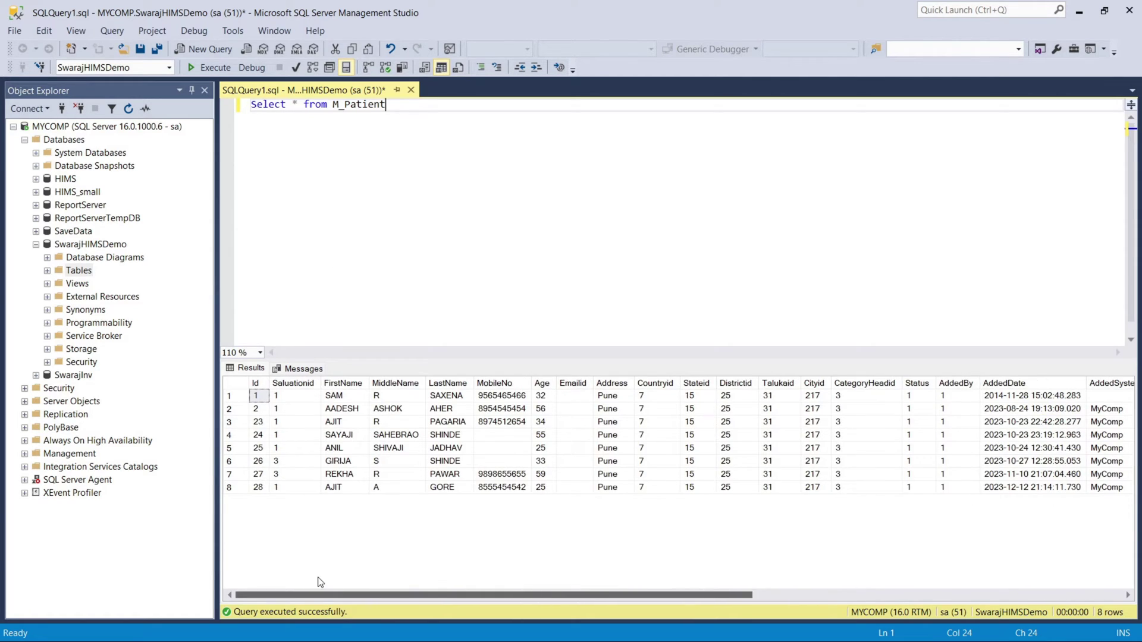
Replace * with Id,FirstName,LastName,MobileNo, run the query, and select its line for copying.
left_click(302, 107)
key("BackSpace")
type("Id,")
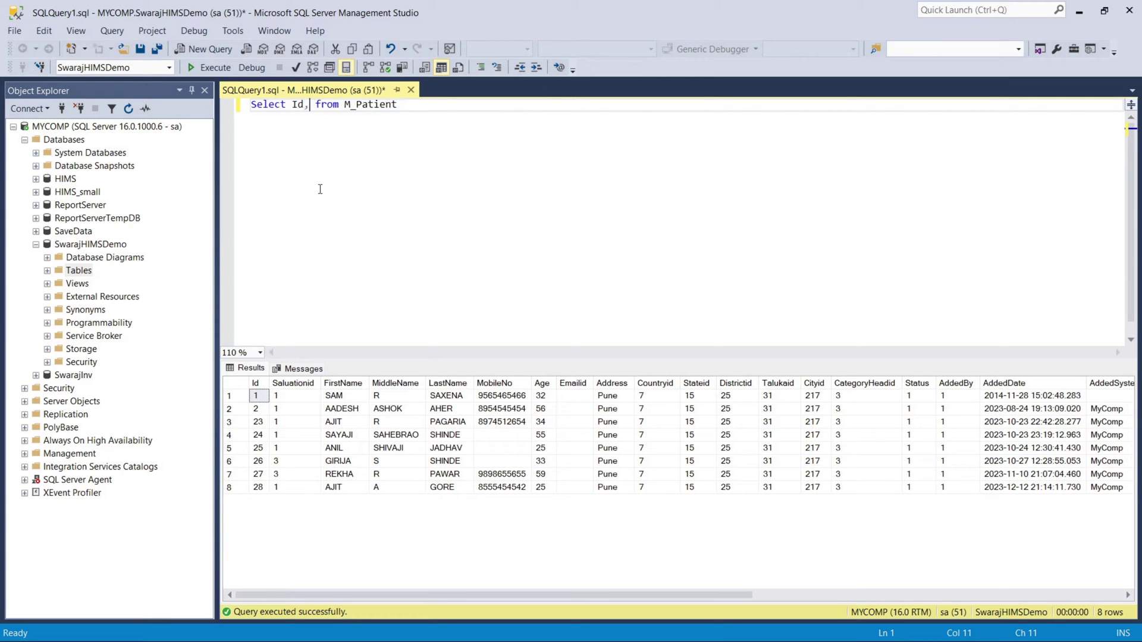
type("FirstName")
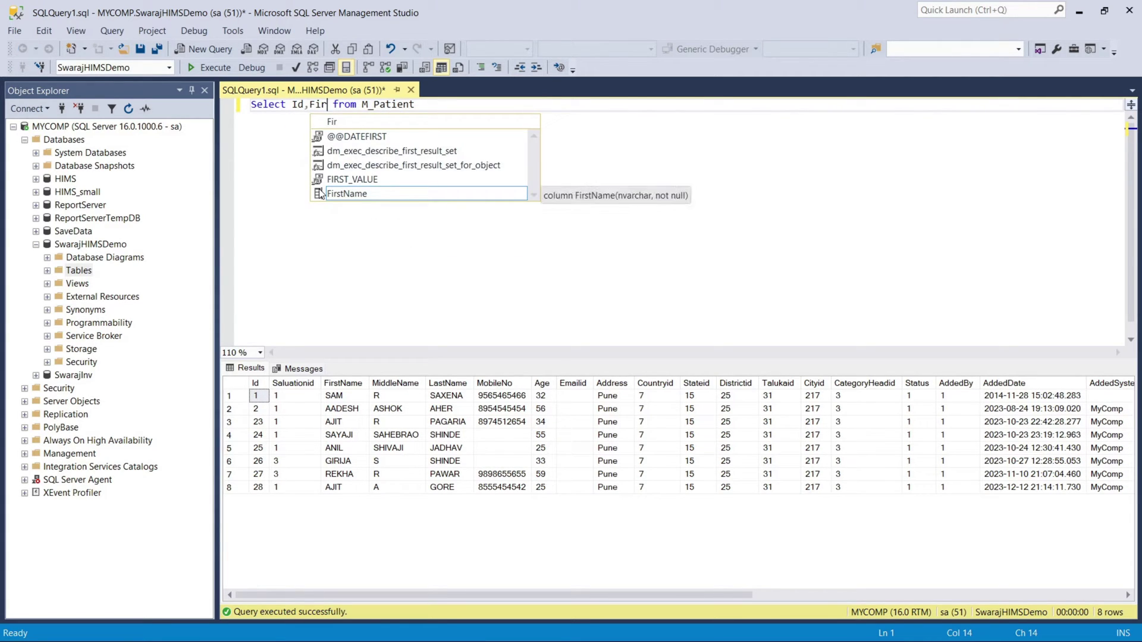
type(",")
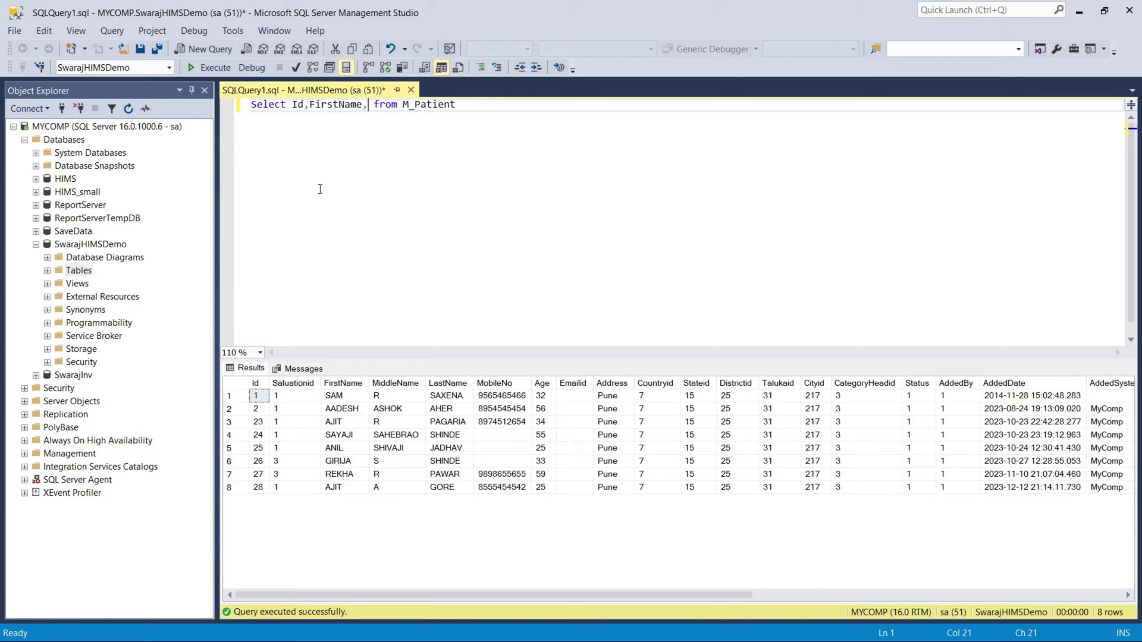
type("LastName")
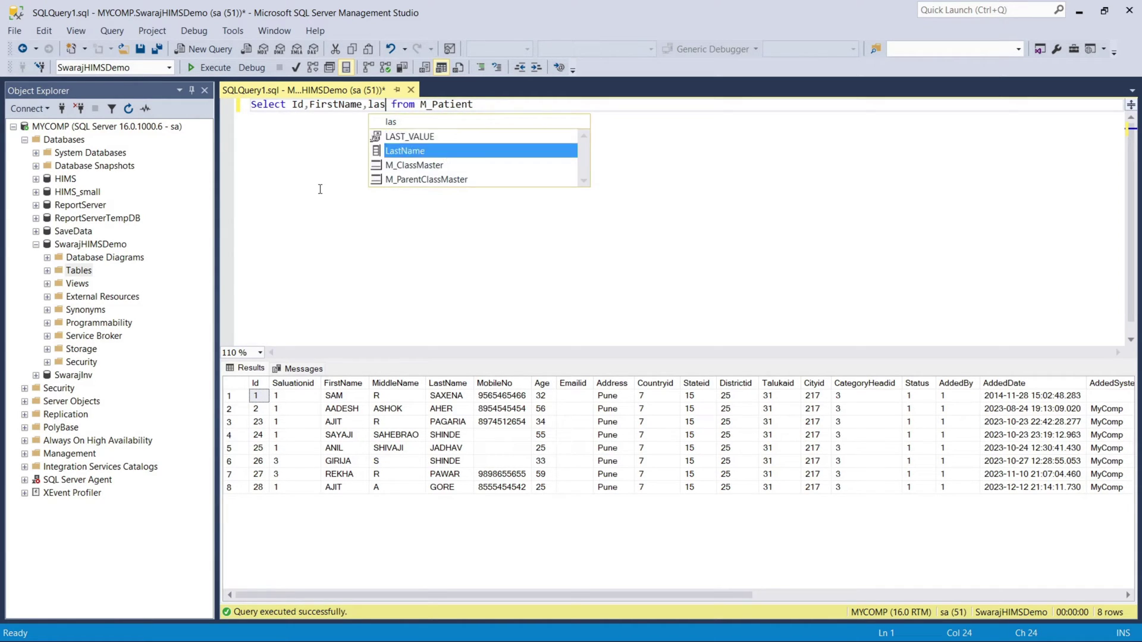
type(",Mo")
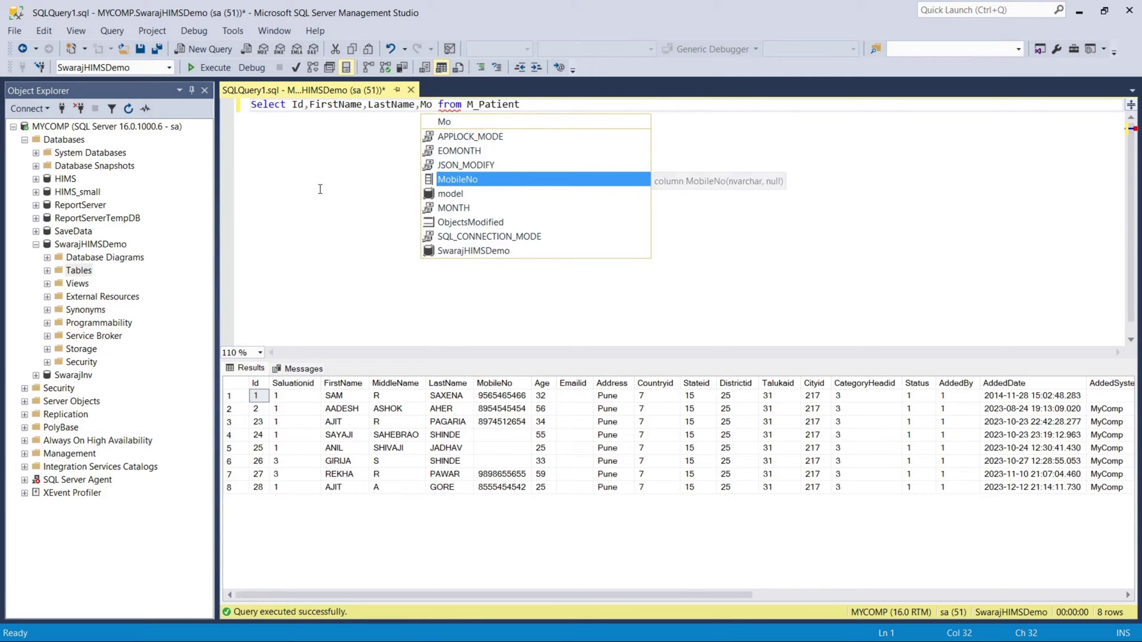
key("Tab")
left_click(204, 70)
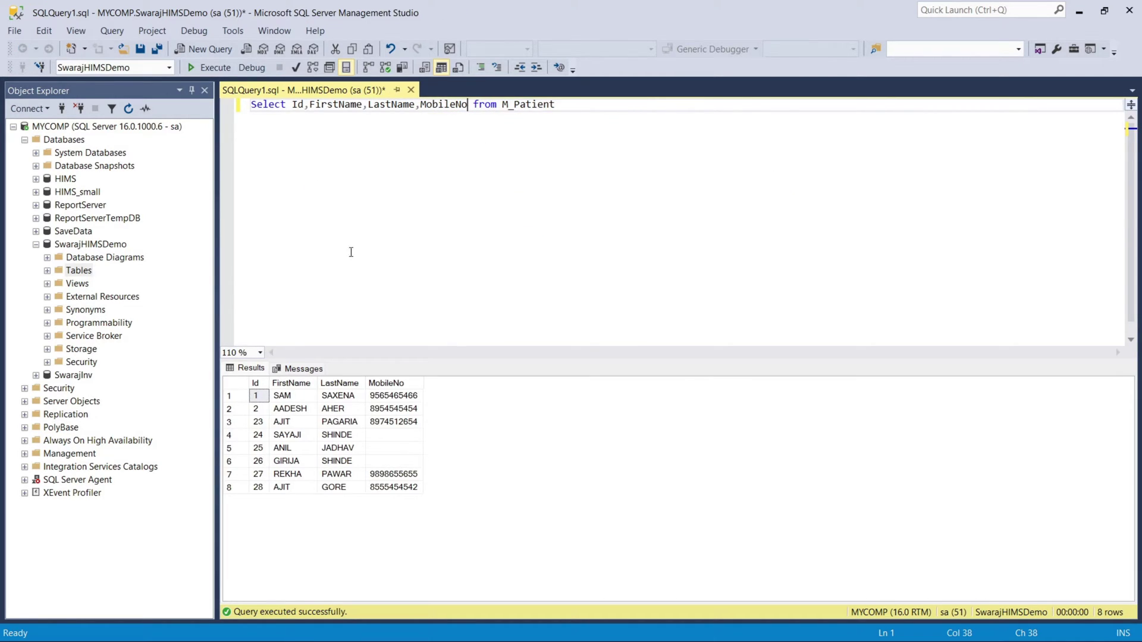
left_click_drag(562, 105, 174, 105)
key("ctrl+c")
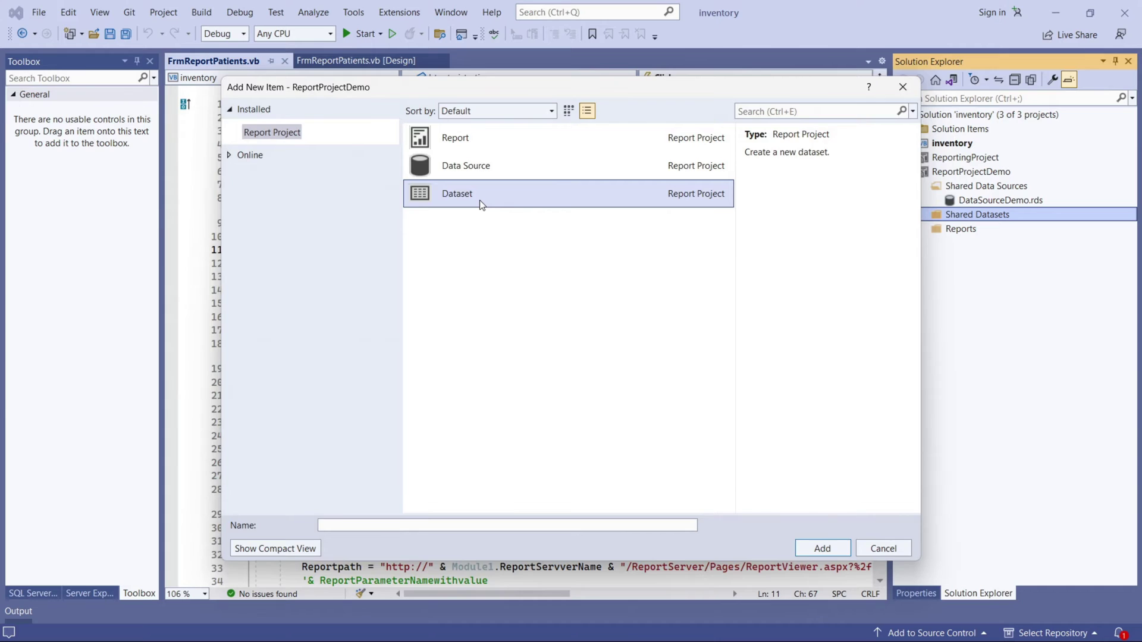
Create dataset DataSetDemo and paste the four-column M_Patient query into it.
double_click(482, 205)
left_click(471, 145)
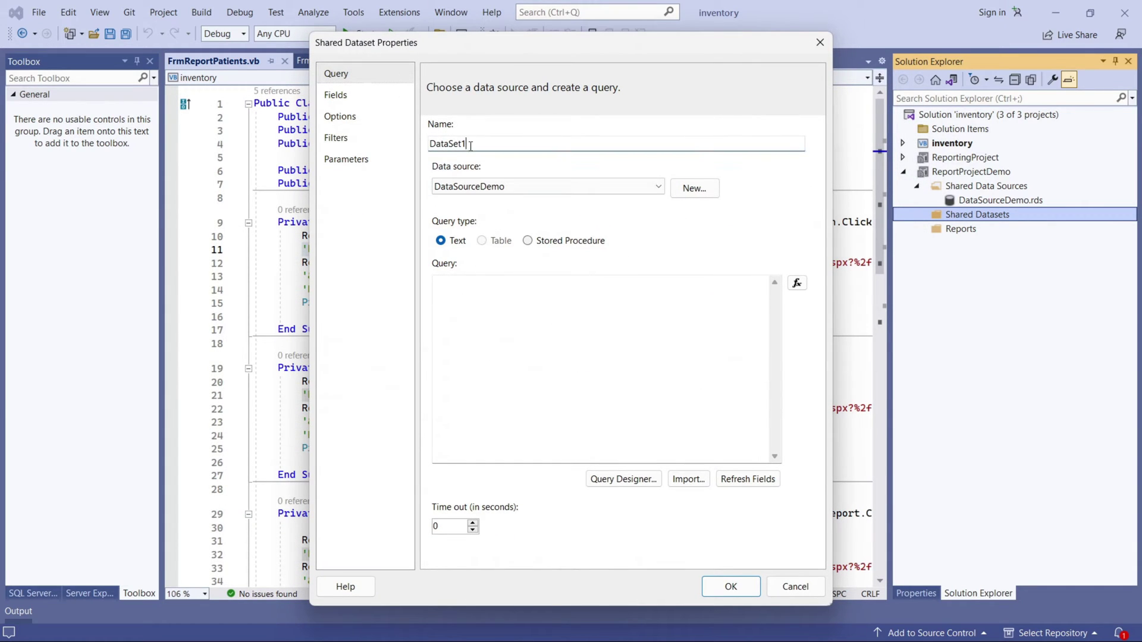
key("BackSpace")
type("Demo")
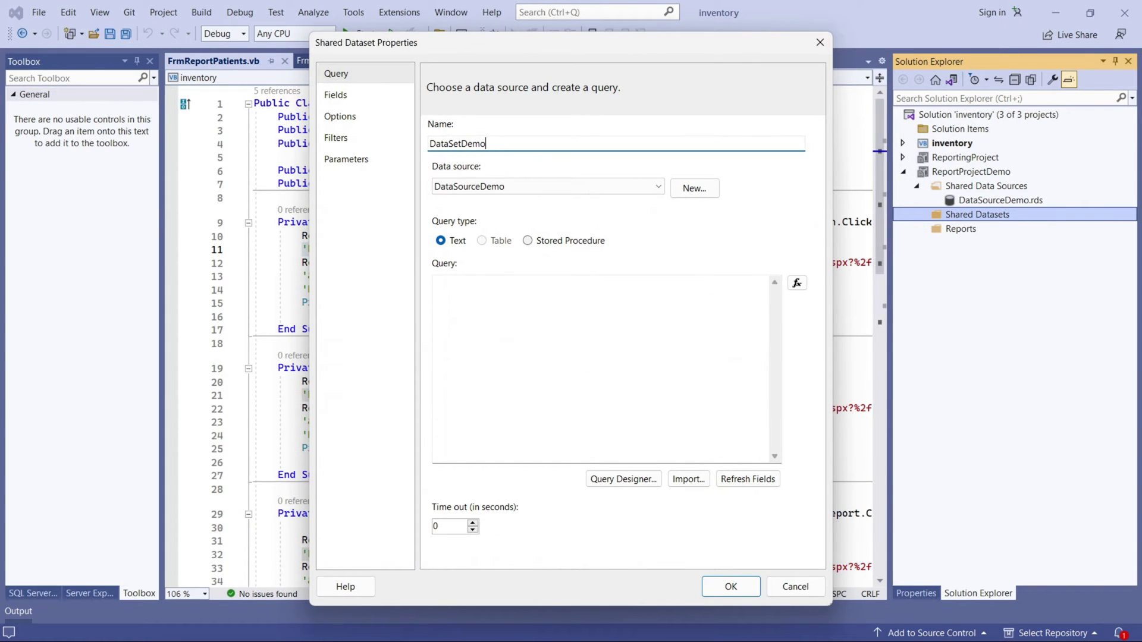
left_click(517, 312)
key("ctrl+v")
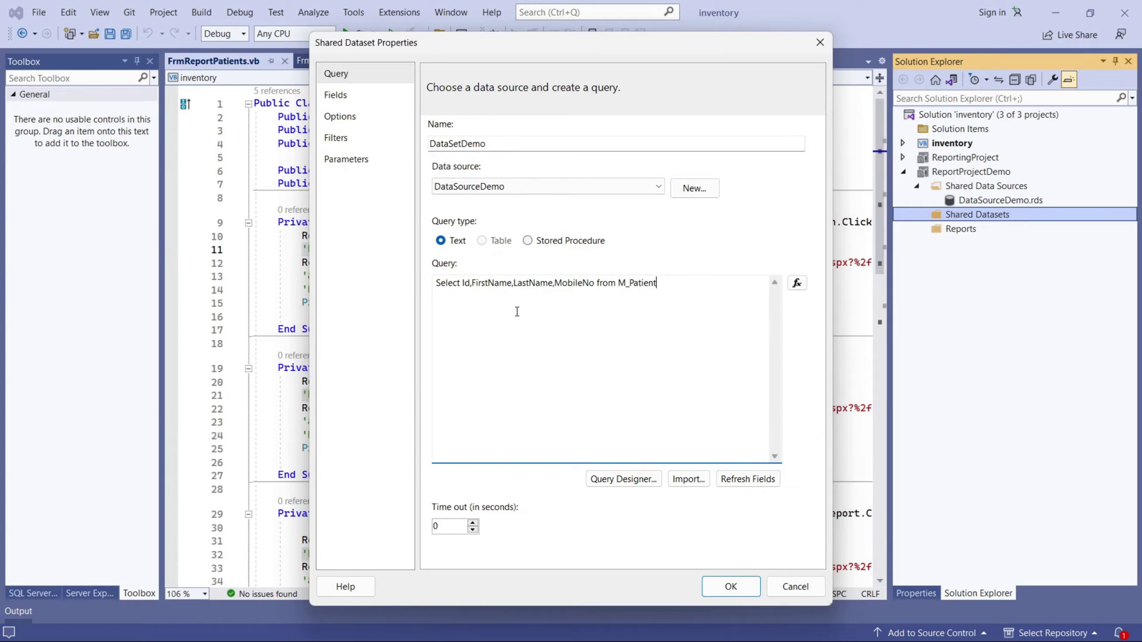
Keep Text query type and DataSourceDemo as data source, then open the Query Designer.
left_click(527, 241)
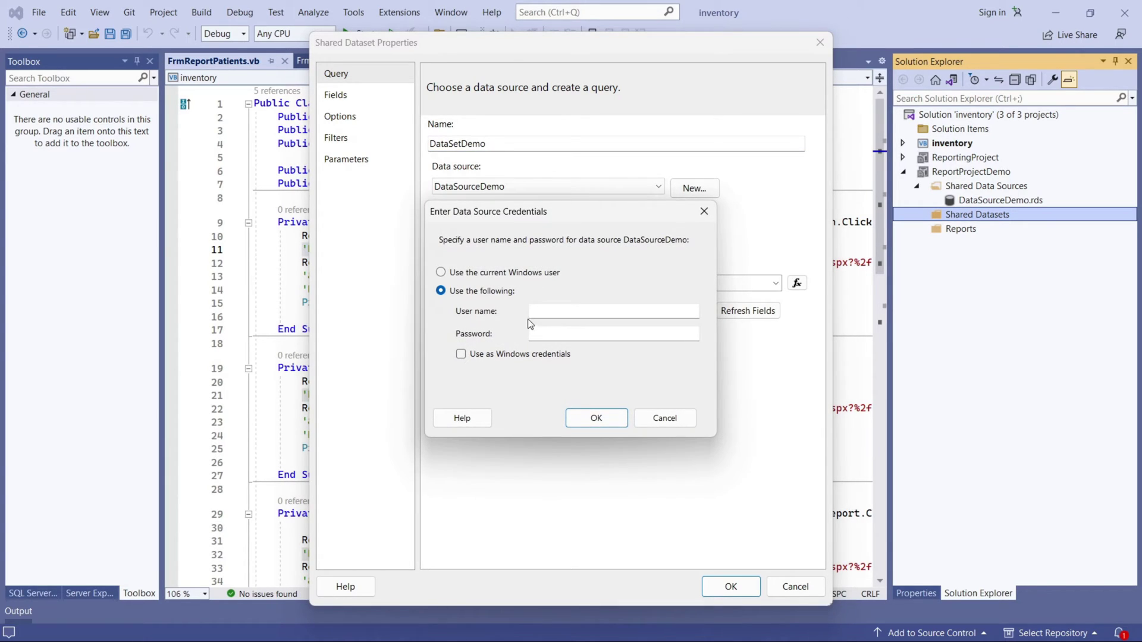
left_click(655, 417)
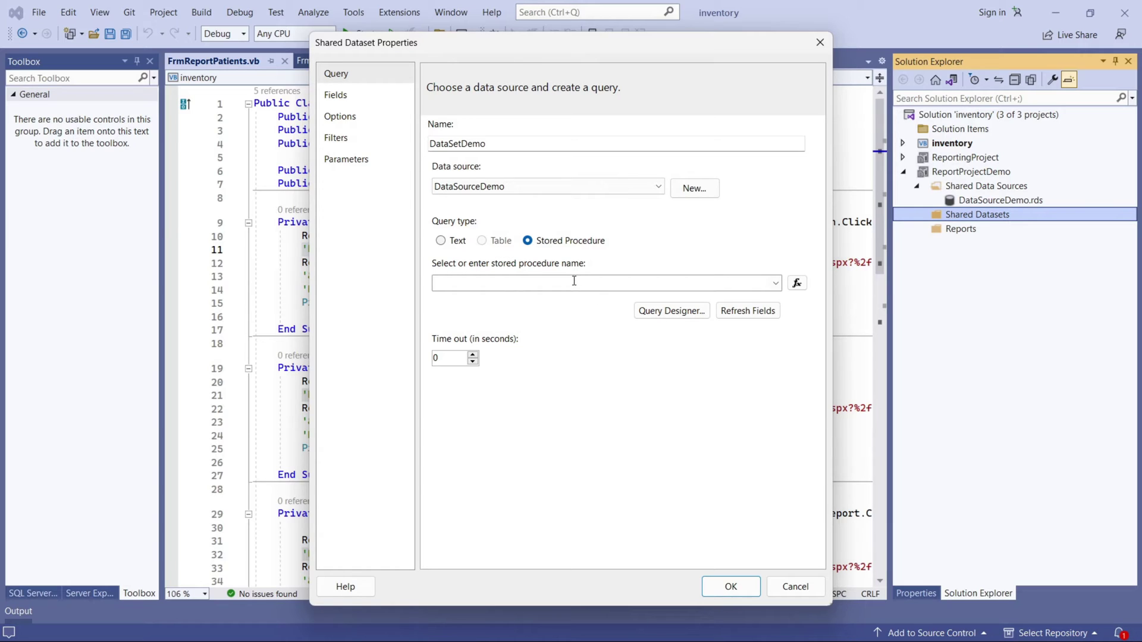
left_click(447, 242)
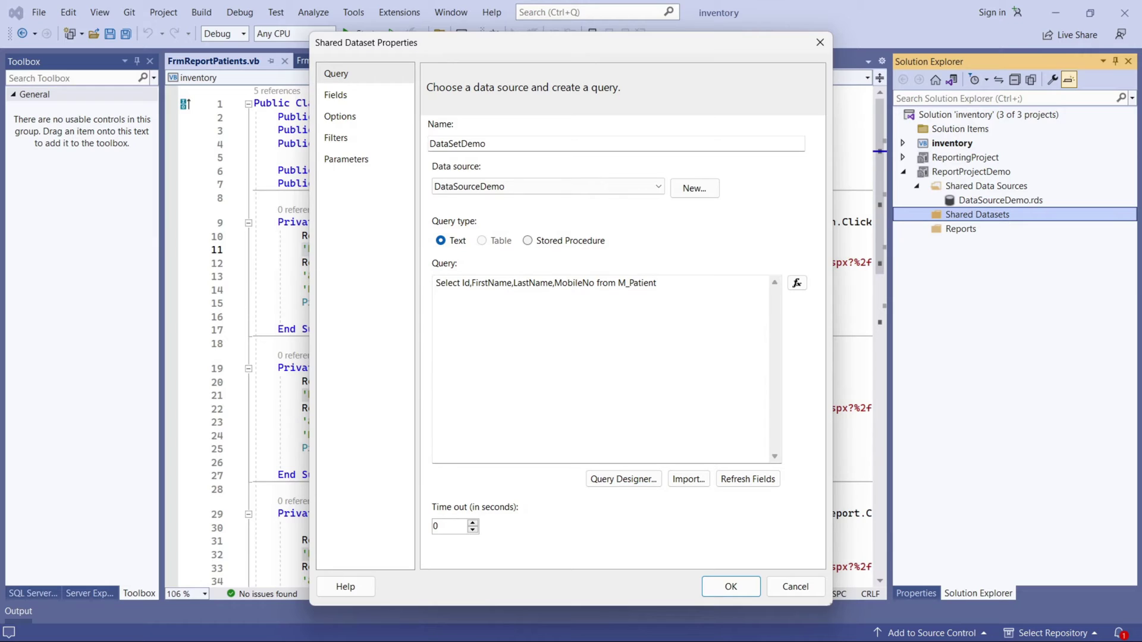
left_click(511, 190)
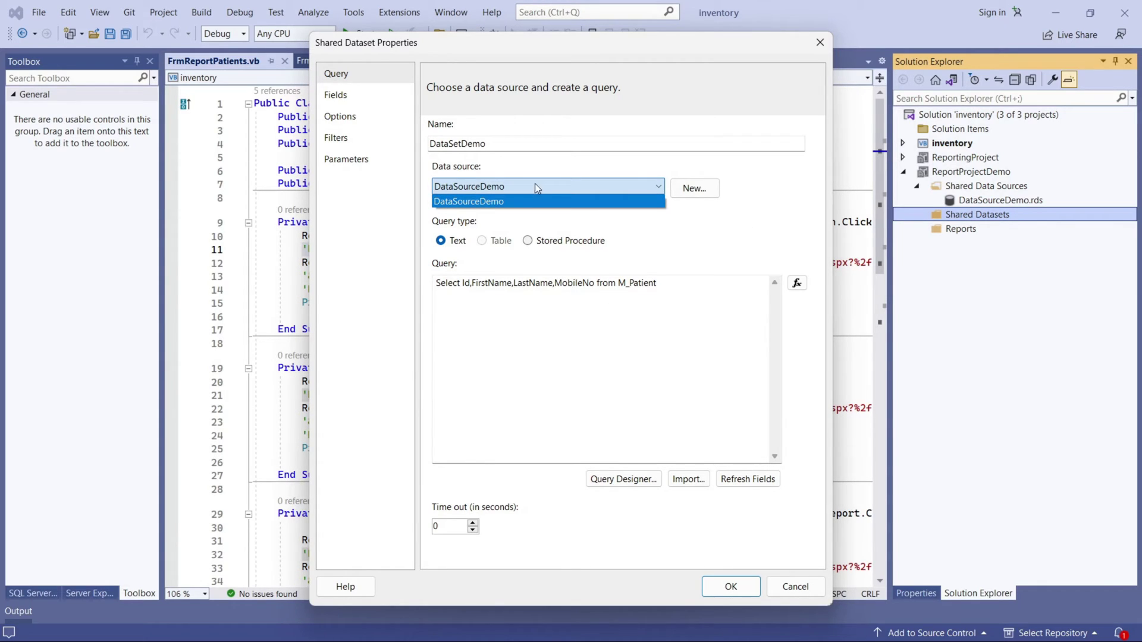
left_click(492, 150)
double_click(498, 149)
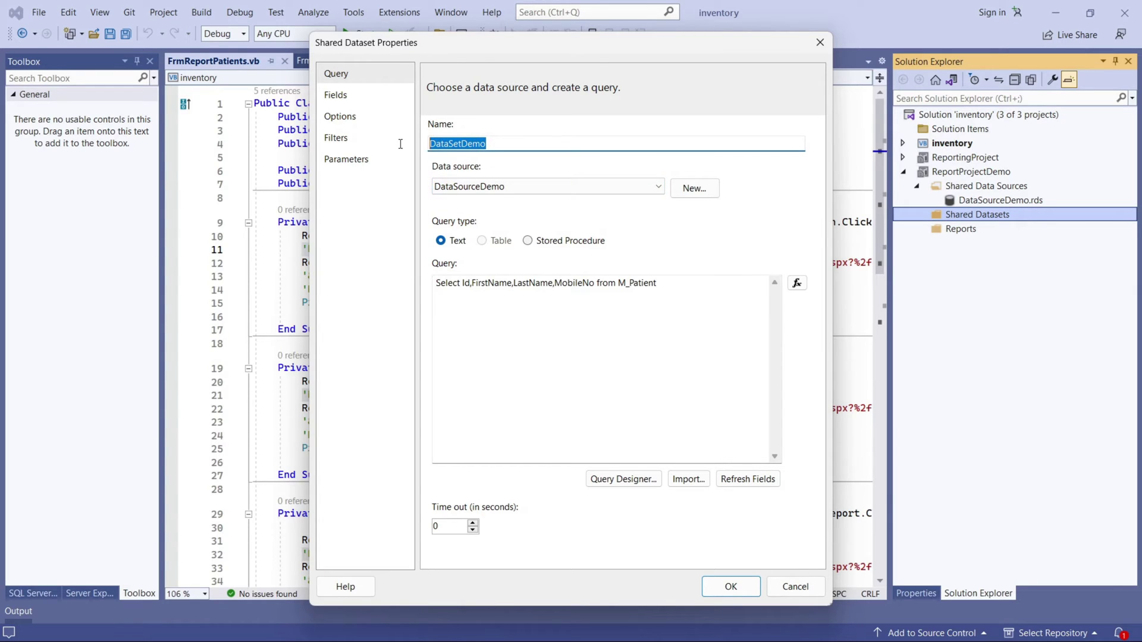
left_click(502, 286)
left_click(624, 480)
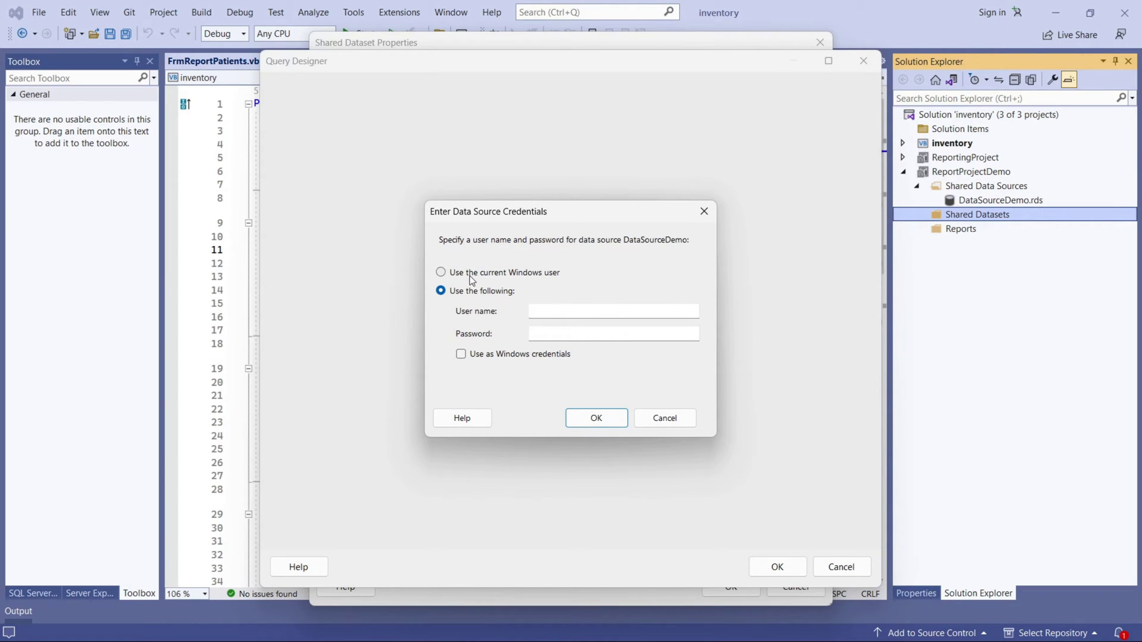
Log in to the data source with the SQL login user name and password.
left_click(565, 311)
type("sa")
left_click(567, 332)
type("123")
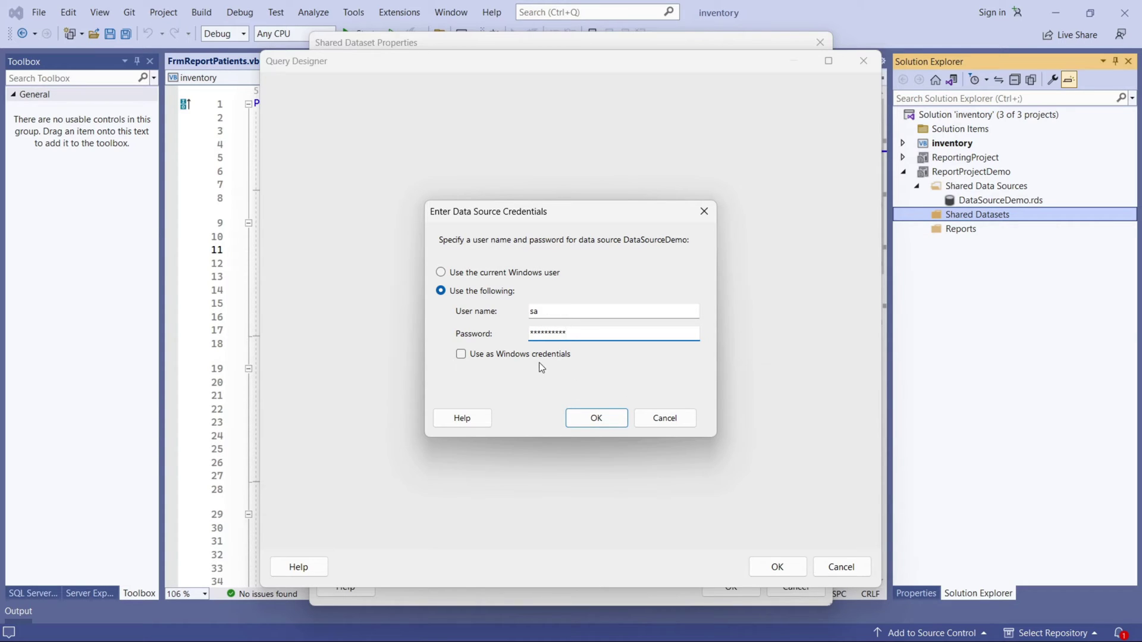
left_click(597, 424)
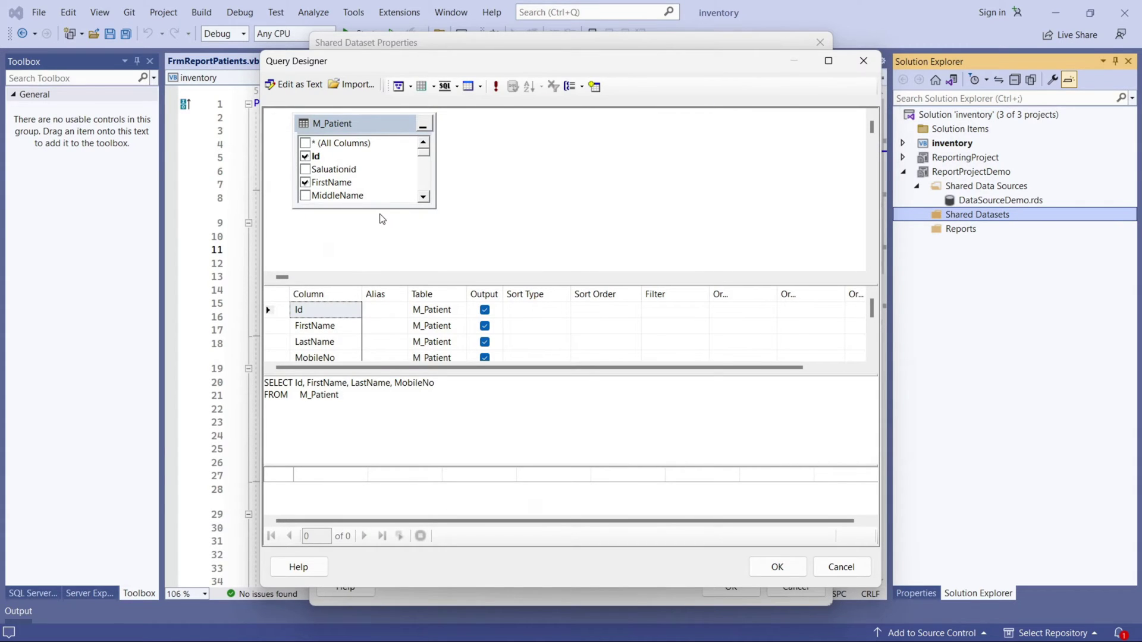
Keep only Id, FirstName, LastName and MobileNo checked in Query Designer and accept the query.
left_click_drag(381, 208, 374, 269)
scroll(363, 232, "down", 1)
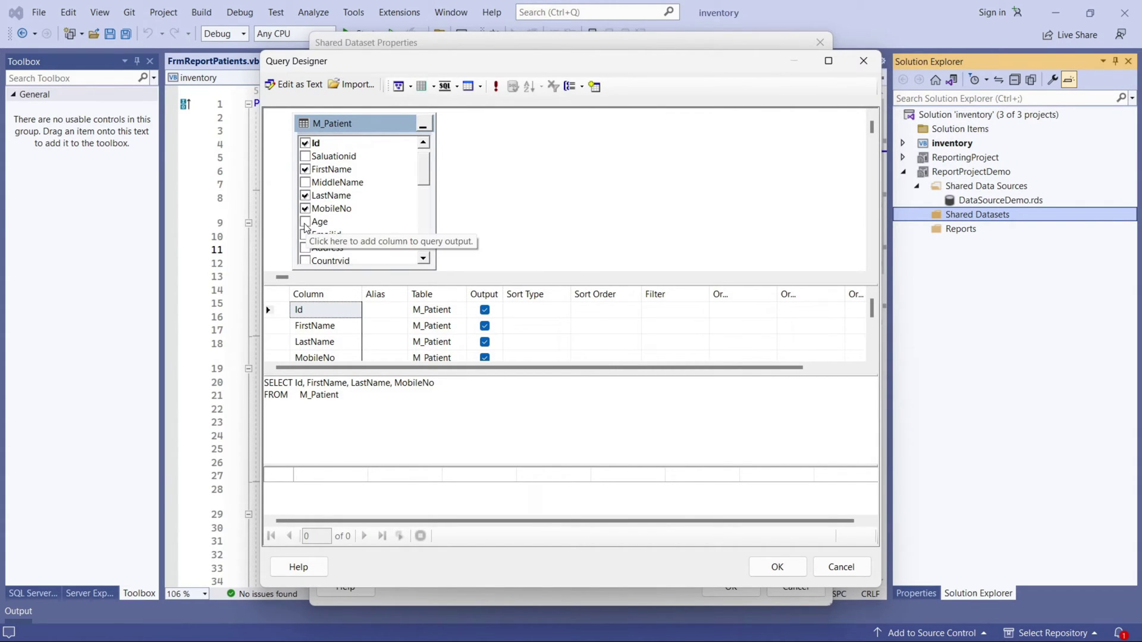
left_click(305, 221)
left_click(305, 235)
left_click(305, 235)
left_click(305, 221)
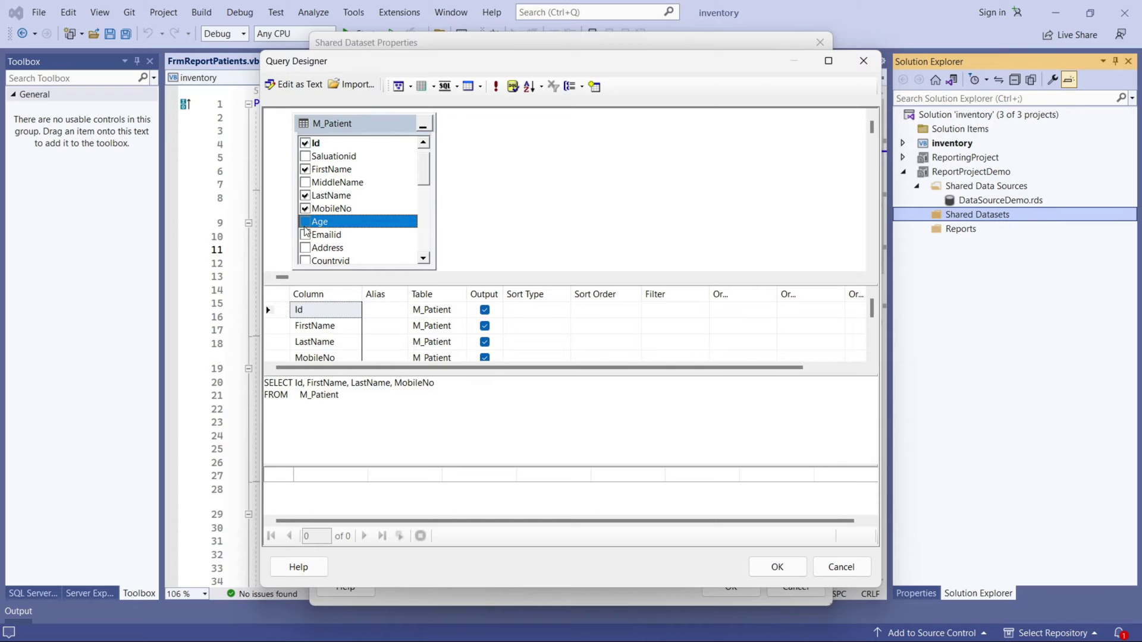
left_click(800, 570)
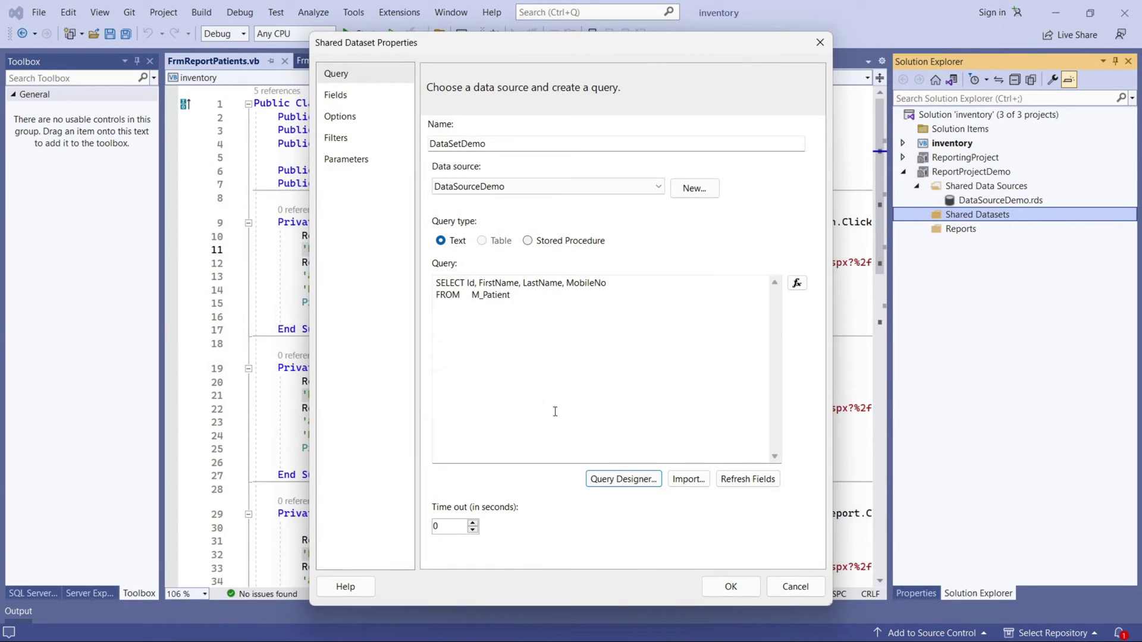
Refresh DataSetDemo's fields, review its Fields, Options, Filters and Parameters pages, then save it.
left_click(756, 482)
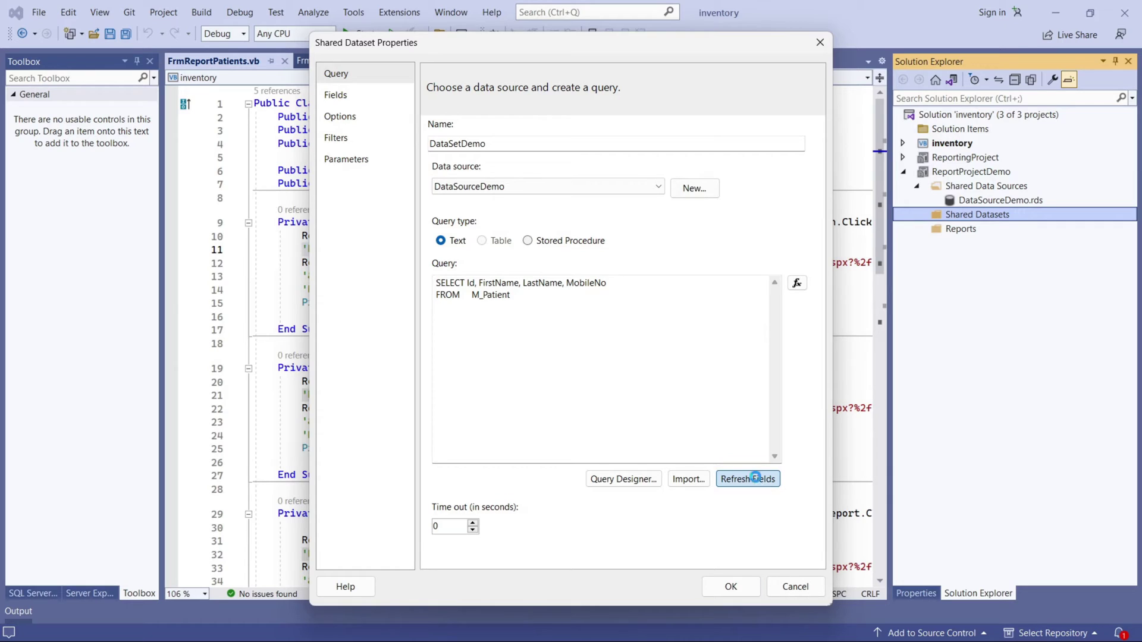
left_click(337, 95)
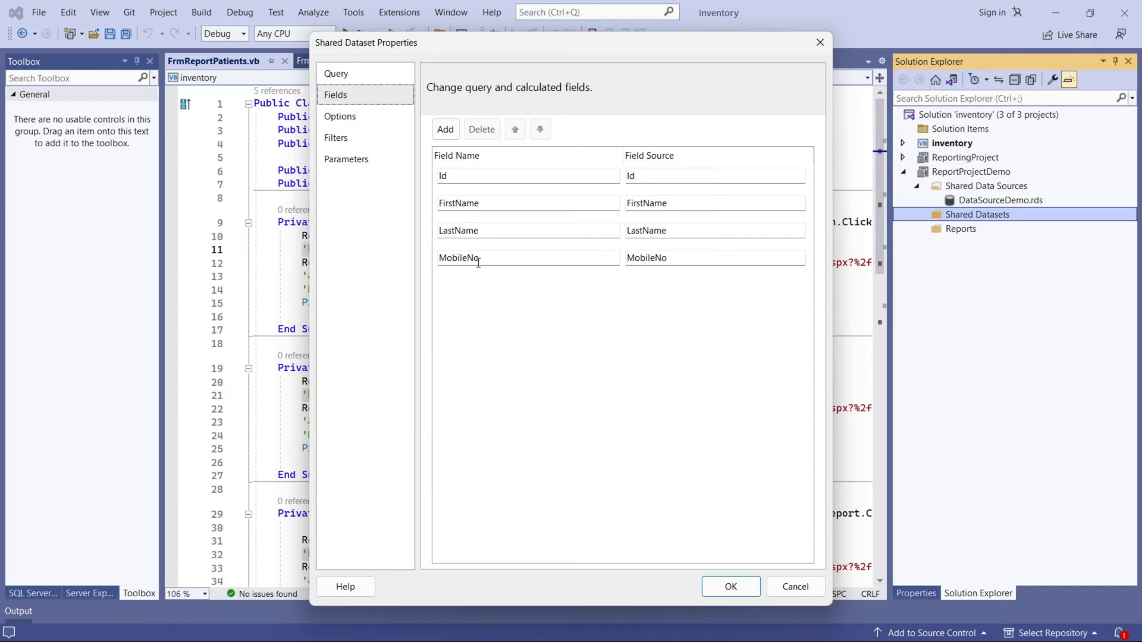
left_click(352, 118)
left_click(355, 136)
left_click(357, 161)
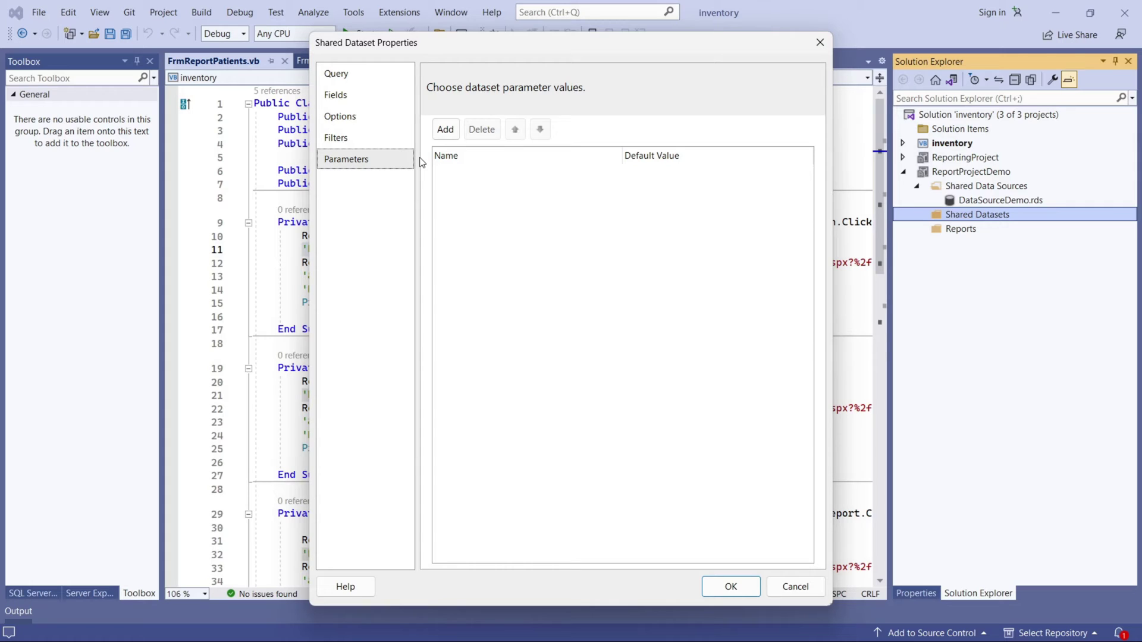
left_click(337, 75)
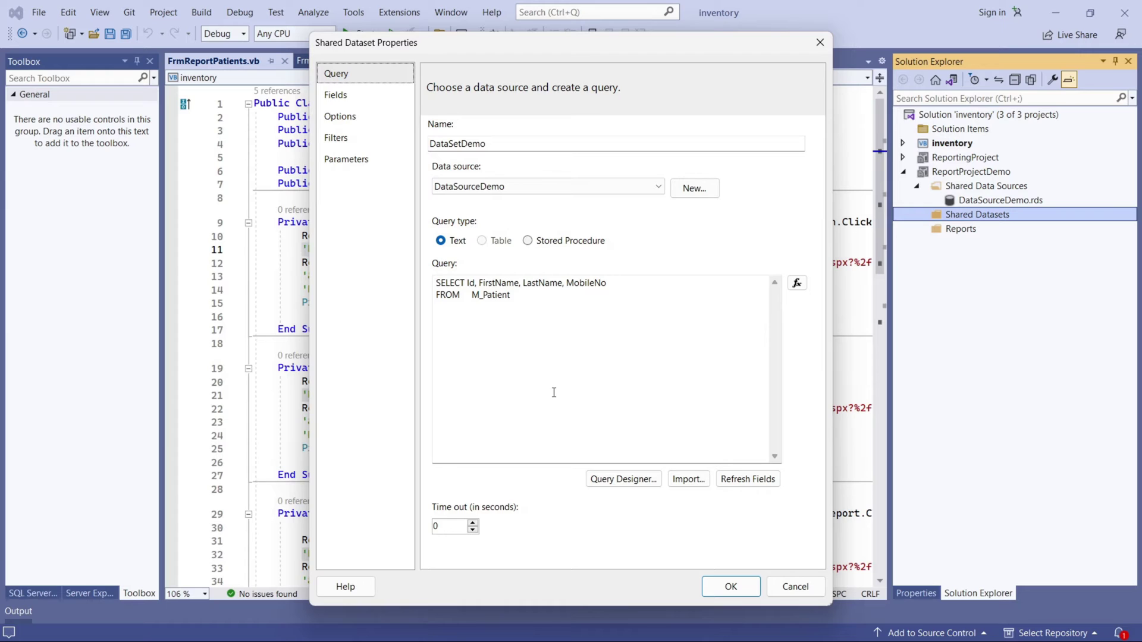
left_click(726, 584)
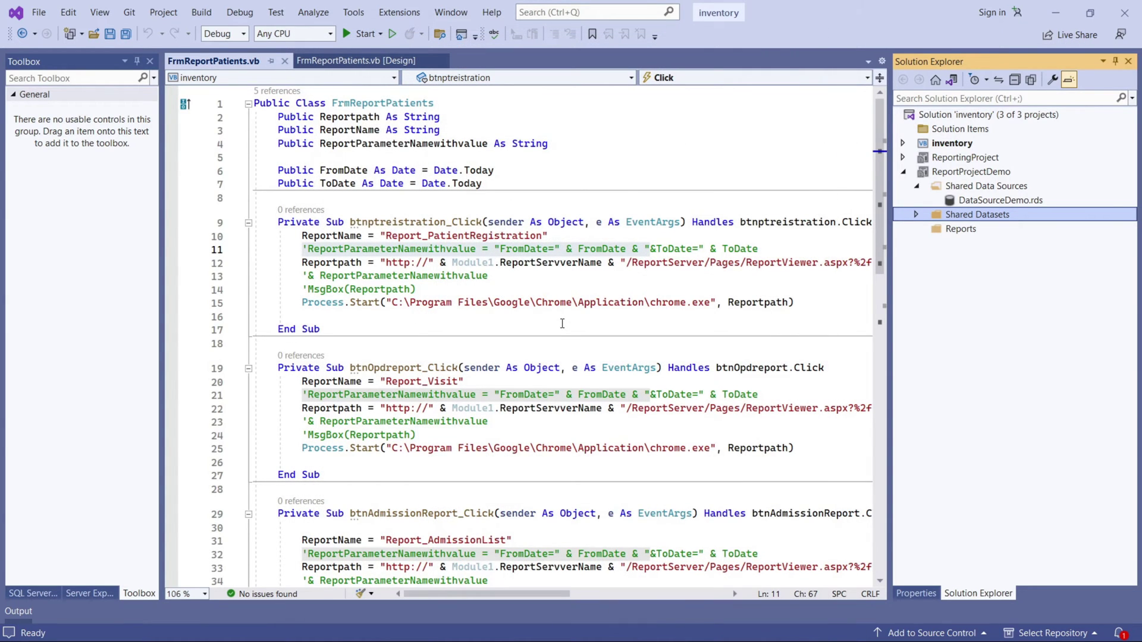
Expand Shared Datasets and open DataSetDemo.rsd's properties.
left_click(915, 215)
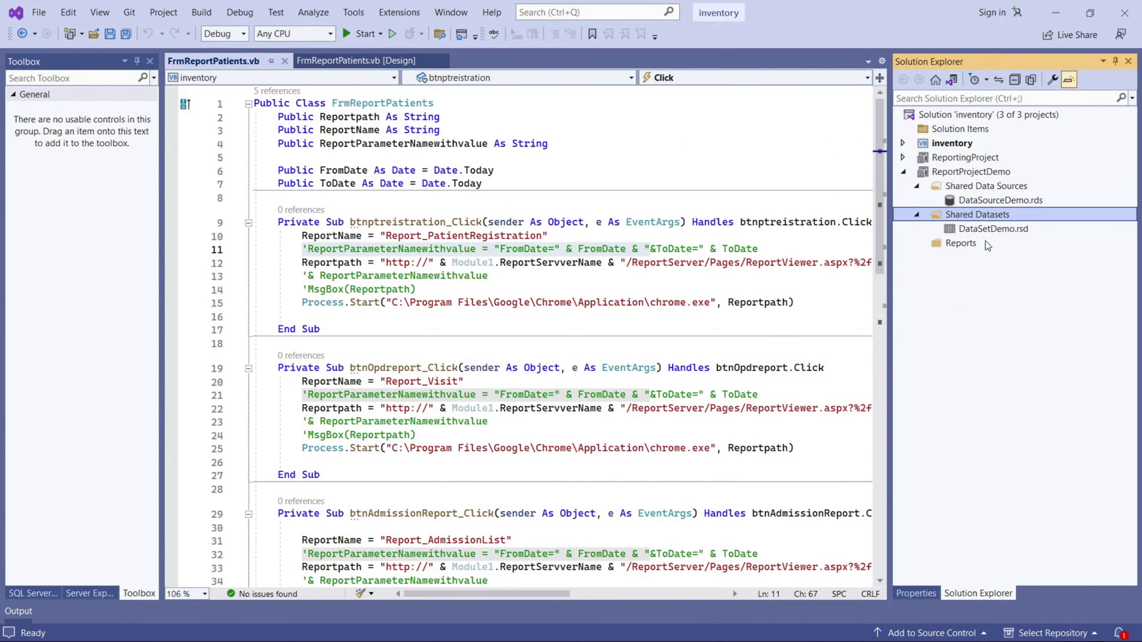
left_click(980, 231)
double_click(960, 234)
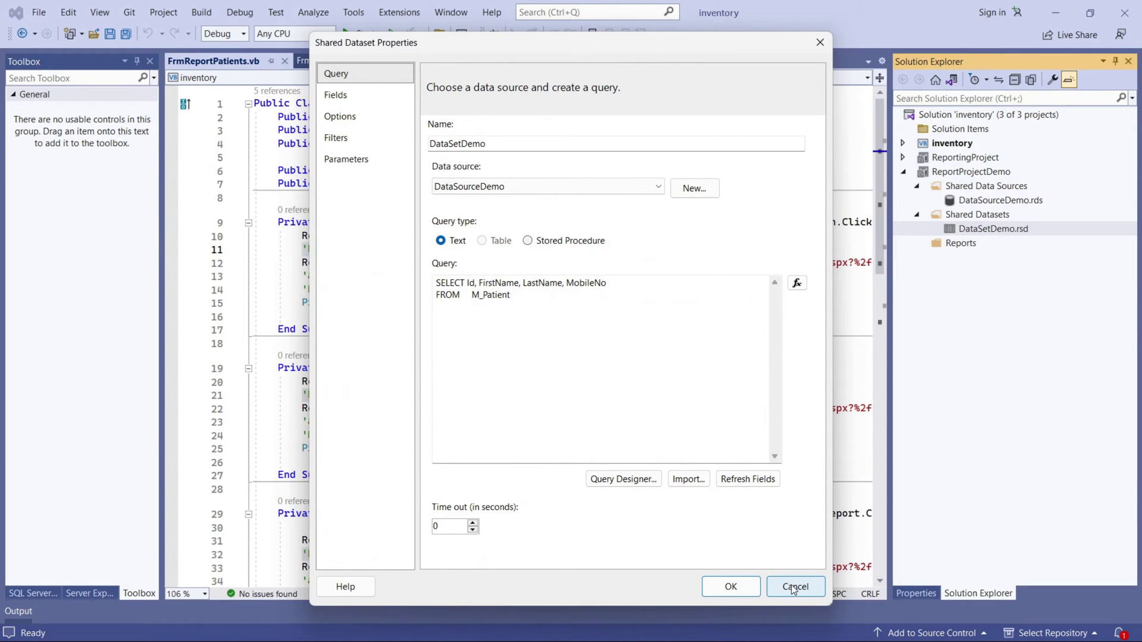
Run the dataset query in Query Designer to preview the 8 patient rows, then close both dialogs.
left_click(601, 480)
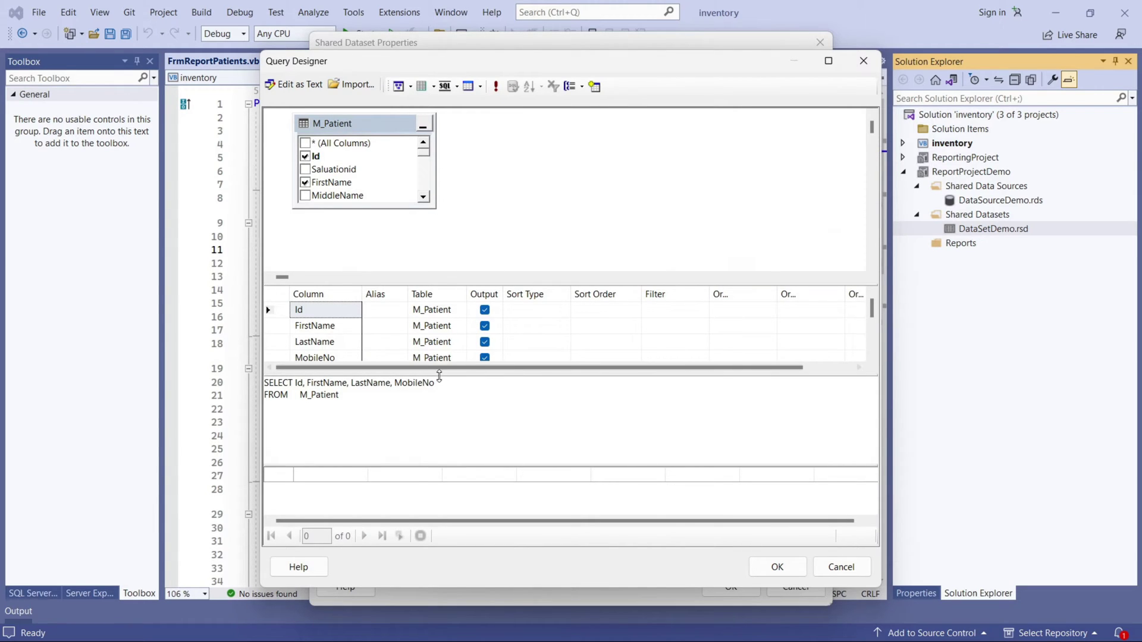
left_click_drag(571, 466, 570, 426)
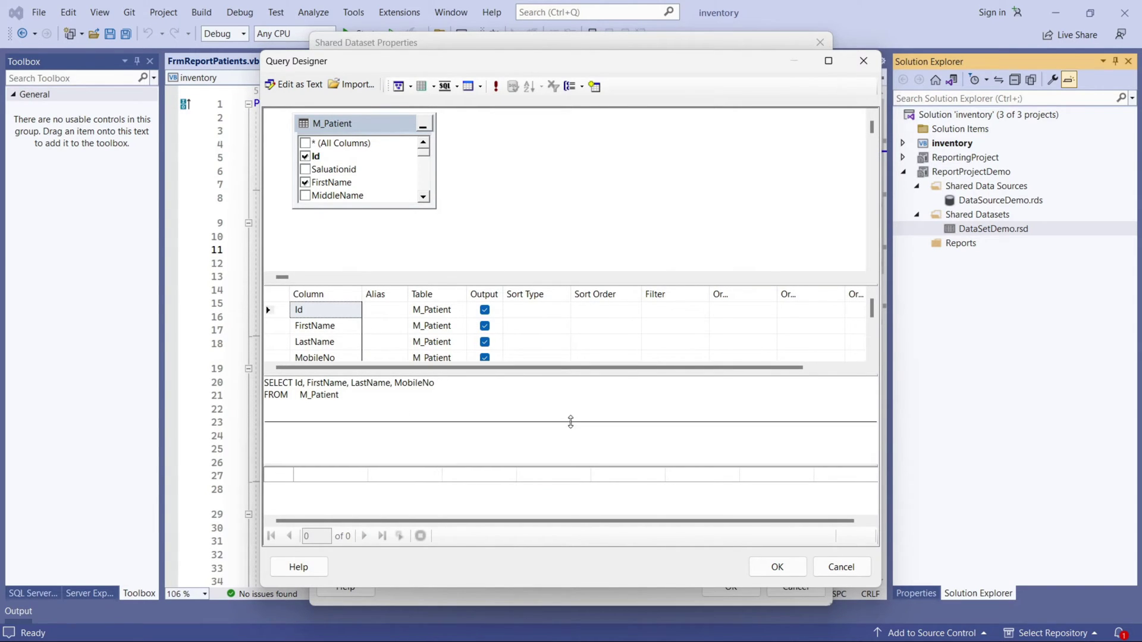
left_click(496, 86)
scroll(428, 494, "down", 3)
scroll(440, 470, "up", 3)
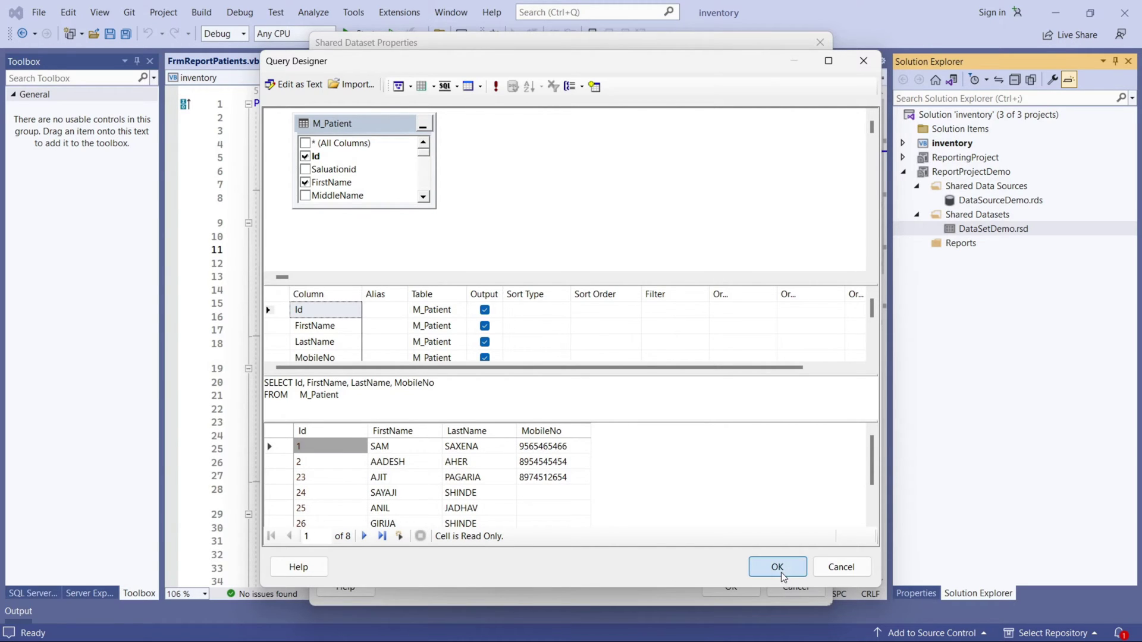
left_click(777, 568)
left_click(796, 587)
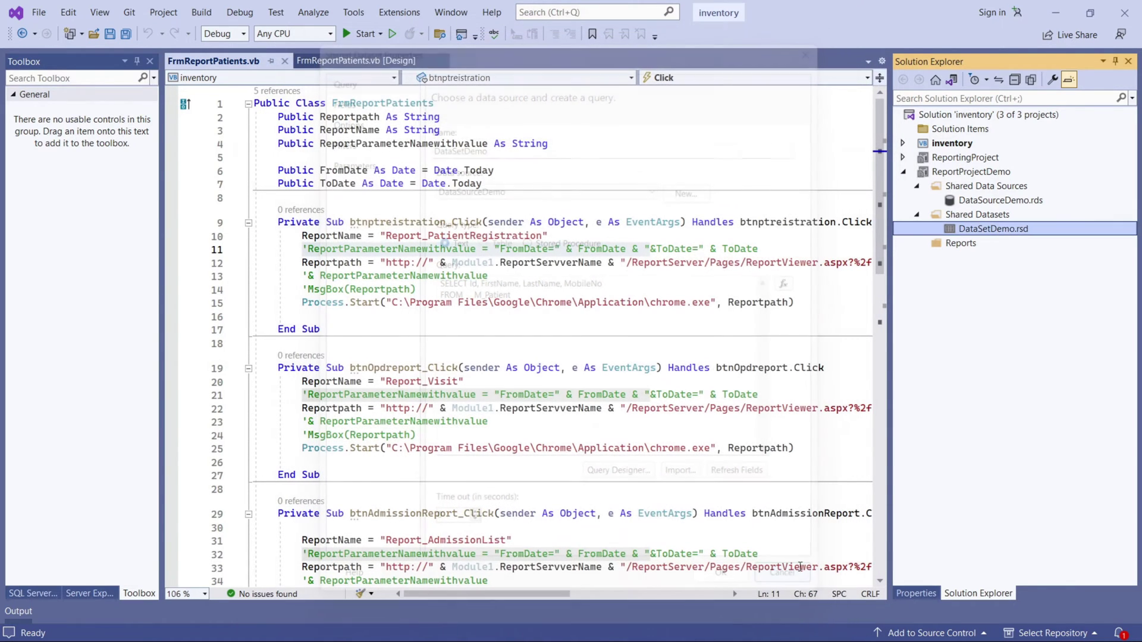
Start adding a report to the Reports folder via the Report Wizard, then cancel it.
left_click(945, 244)
right_click(945, 244)
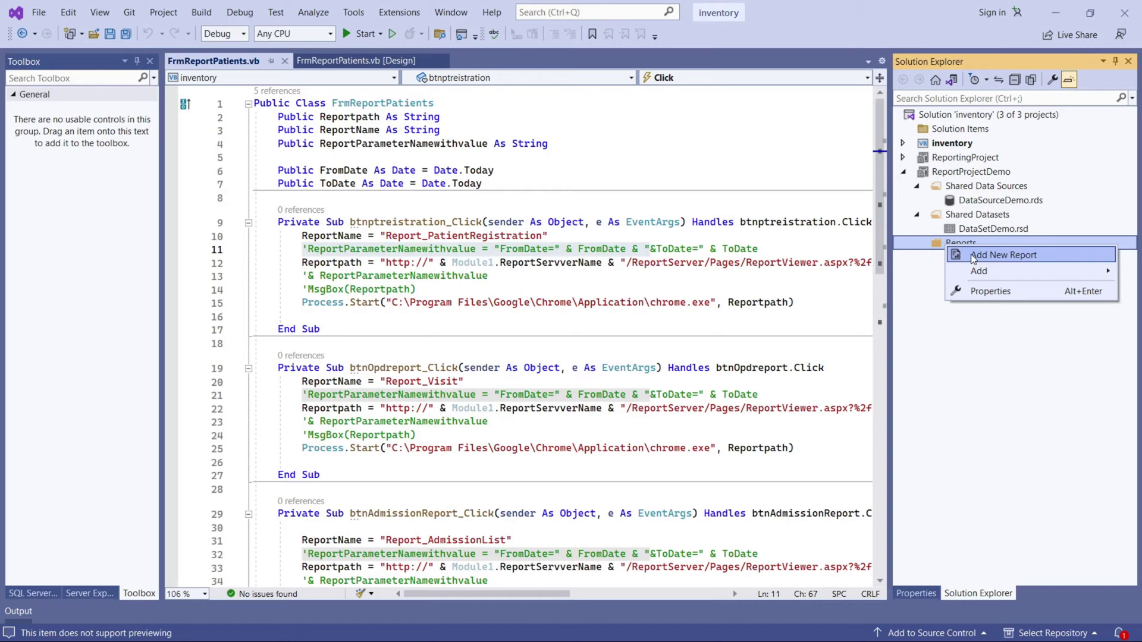
left_click(973, 256)
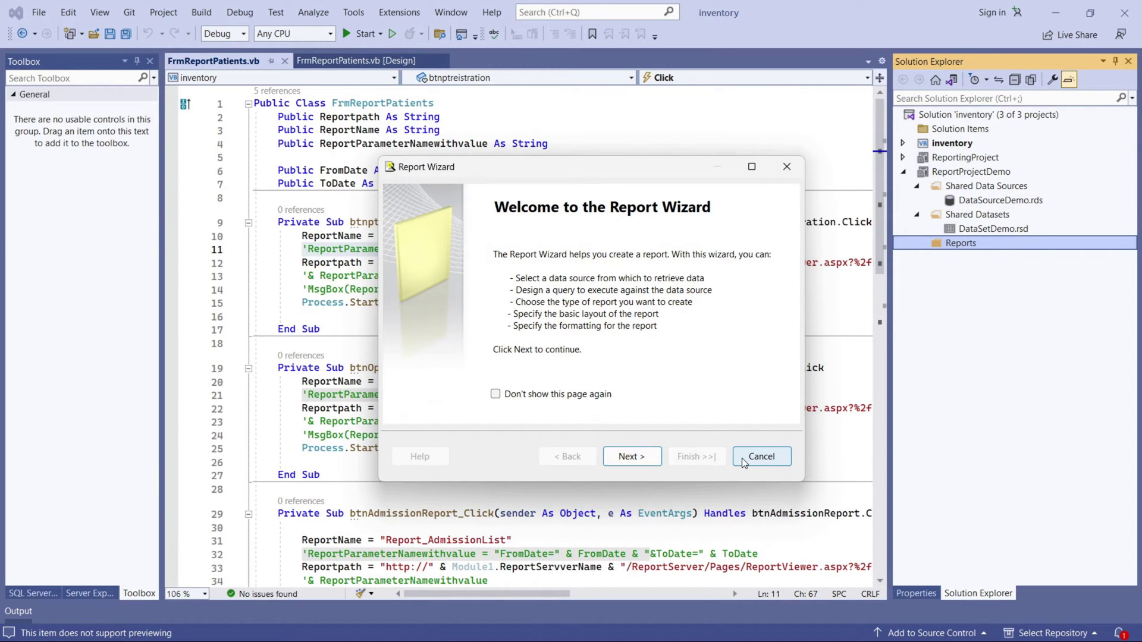
left_click(761, 457)
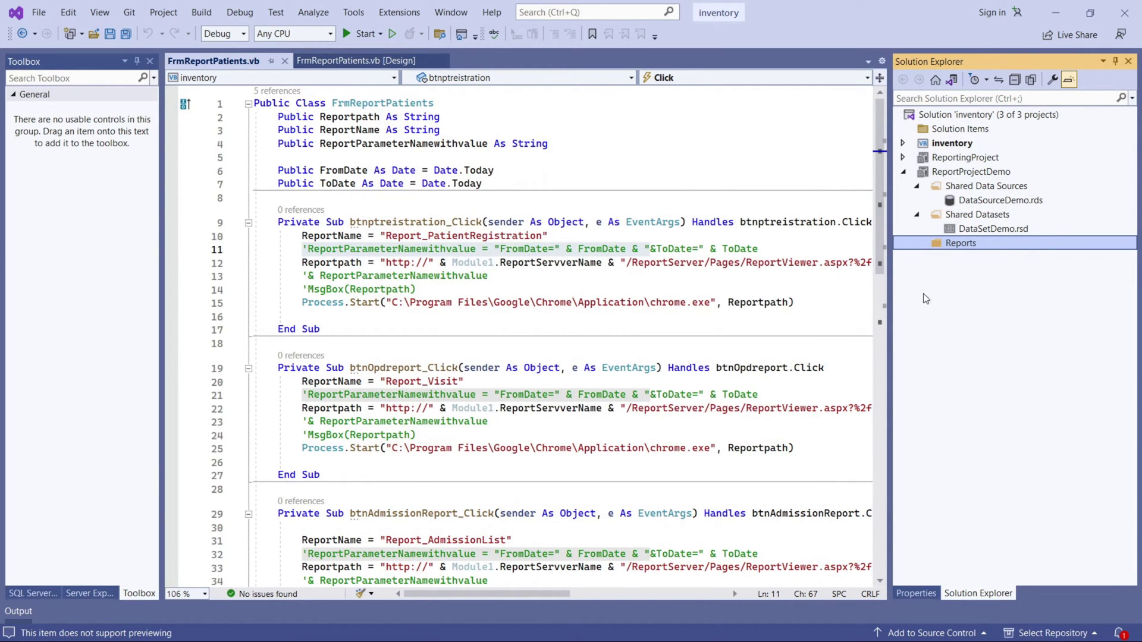
Add a blank Report item to Reports, renamed to ReportDemo.rdl.
right_click(954, 247)
mouse_move(987, 271)
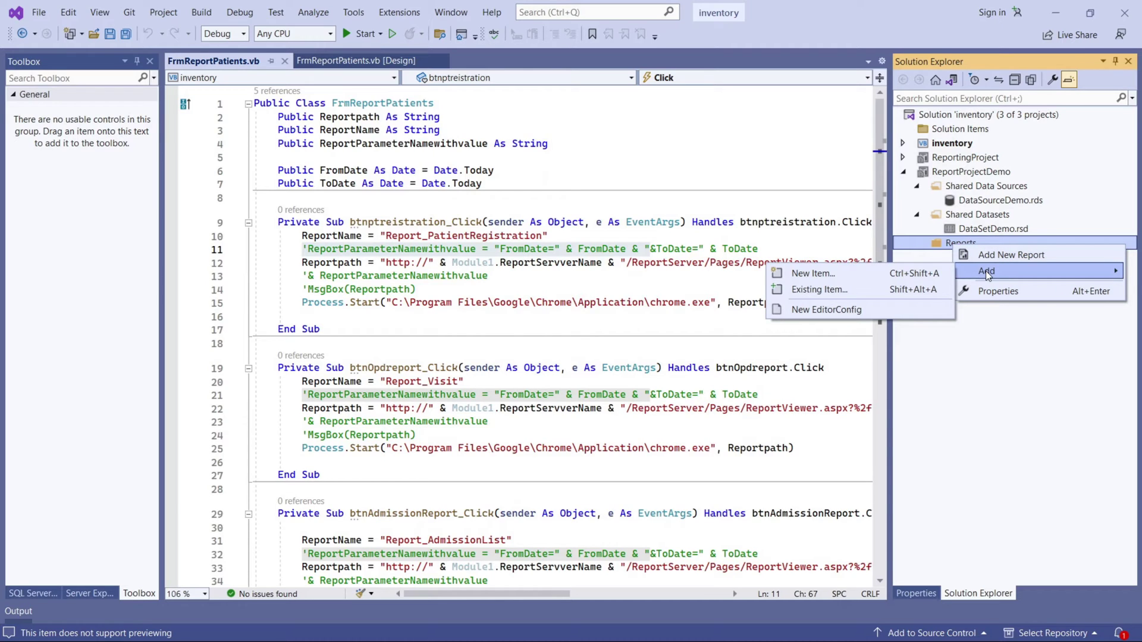
left_click(812, 273)
left_click(455, 139)
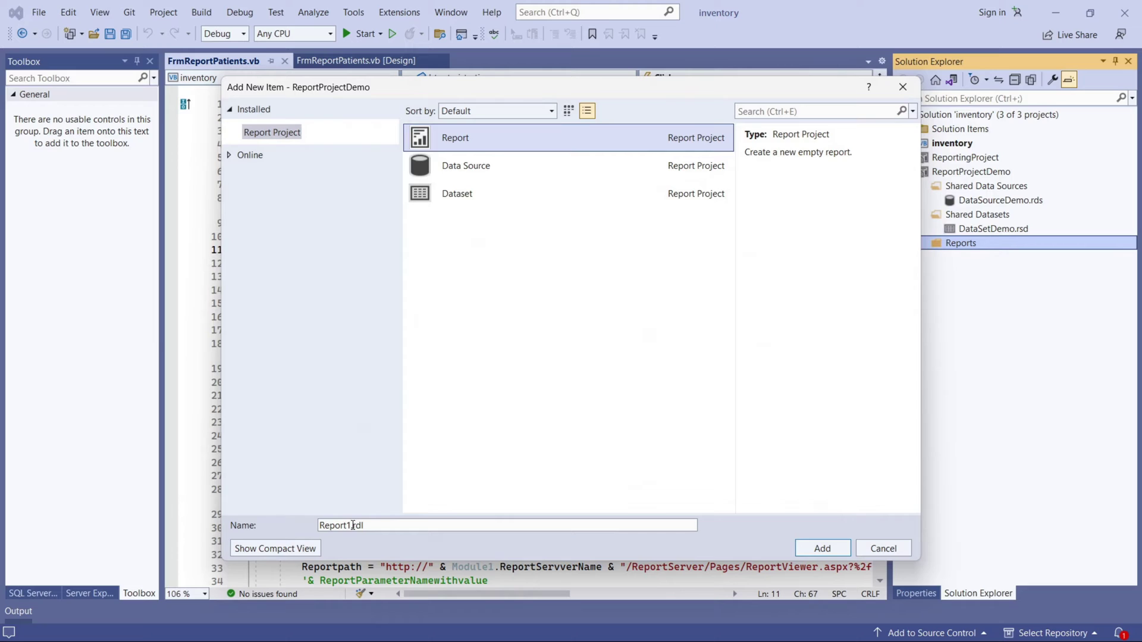
left_click_drag(353, 525, 347, 525)
type("Demo")
key("BackSpace")
key("BackSpace")
key("BackSpace")
type("emop")
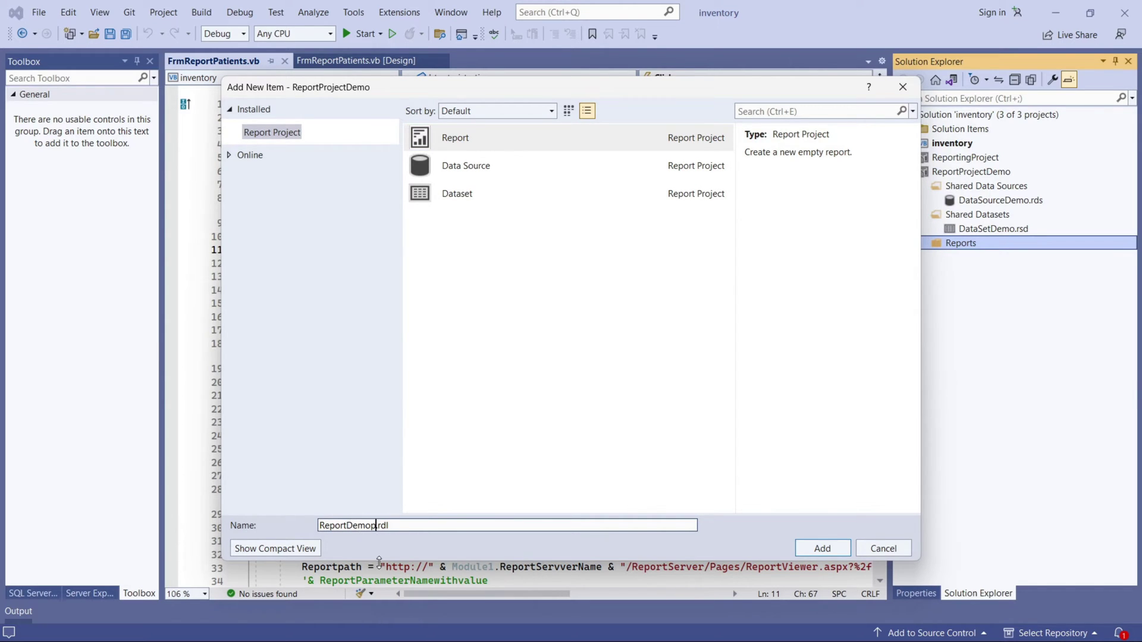
key("BackSpace")
left_click(824, 548)
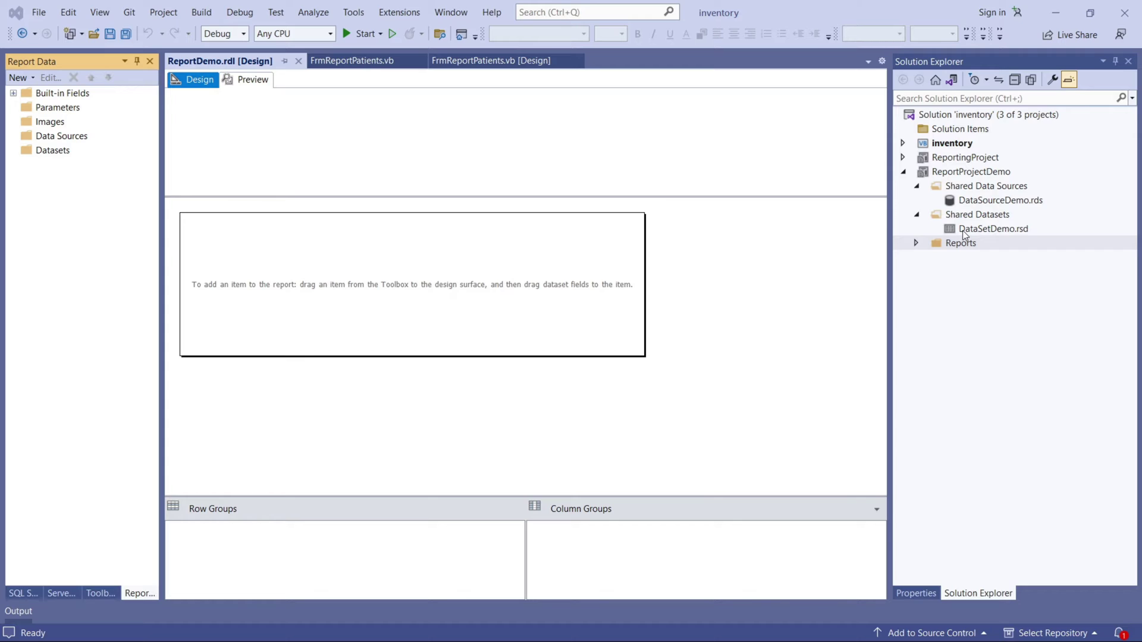
Locate ReportDemo.rdl, check DataSourceDemo.rds properties, and drag the header/body separator upward.
left_click(916, 242)
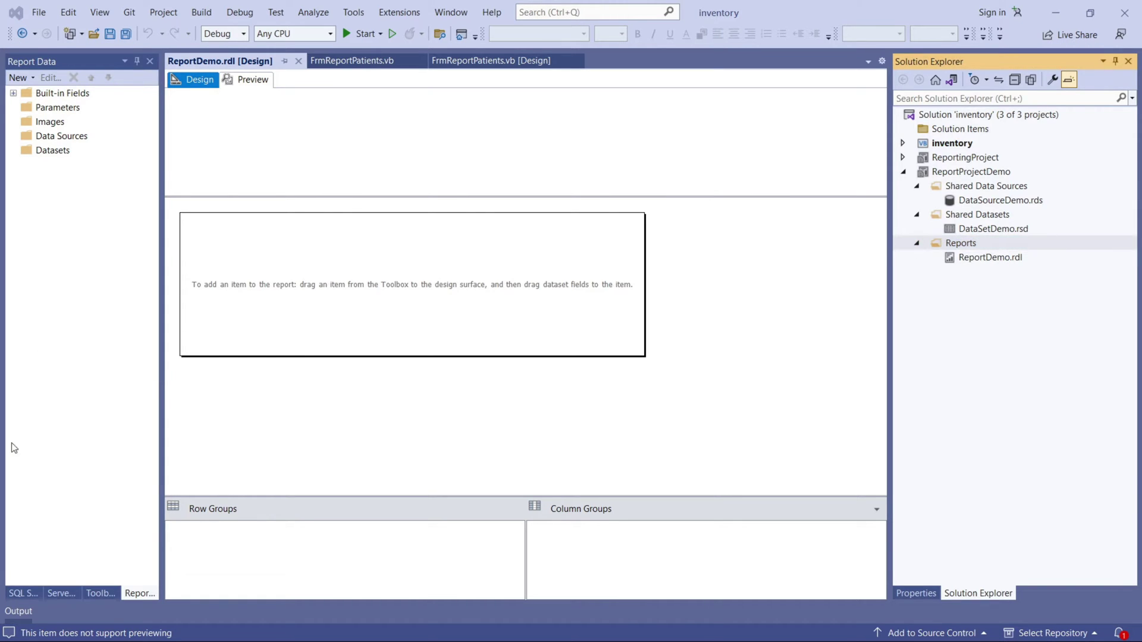
left_click(979, 259)
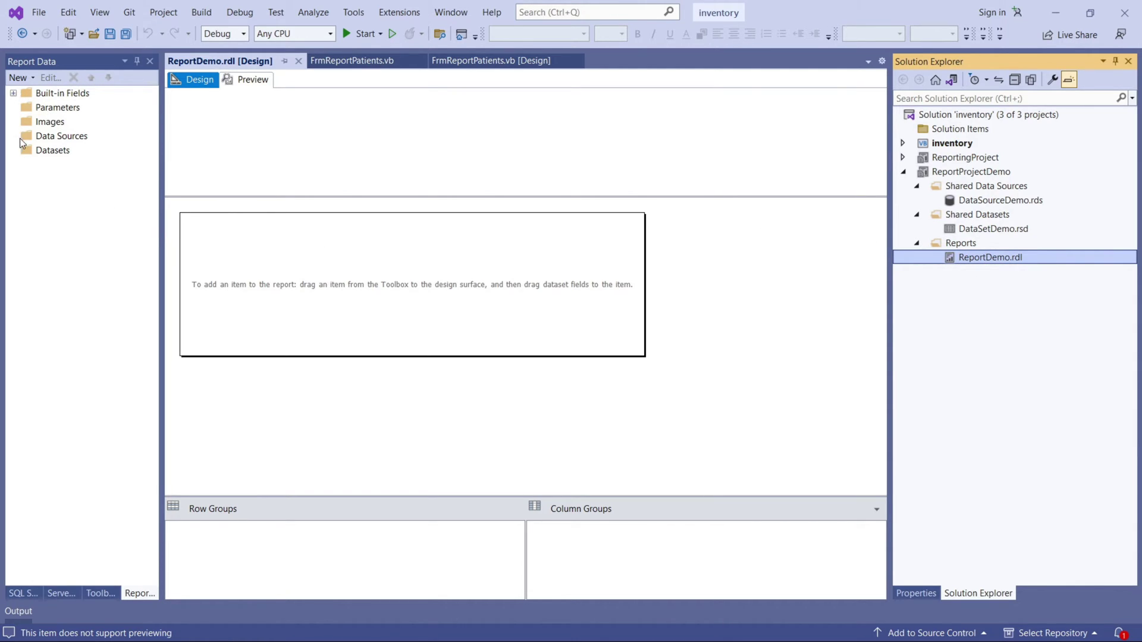
double_click(972, 202)
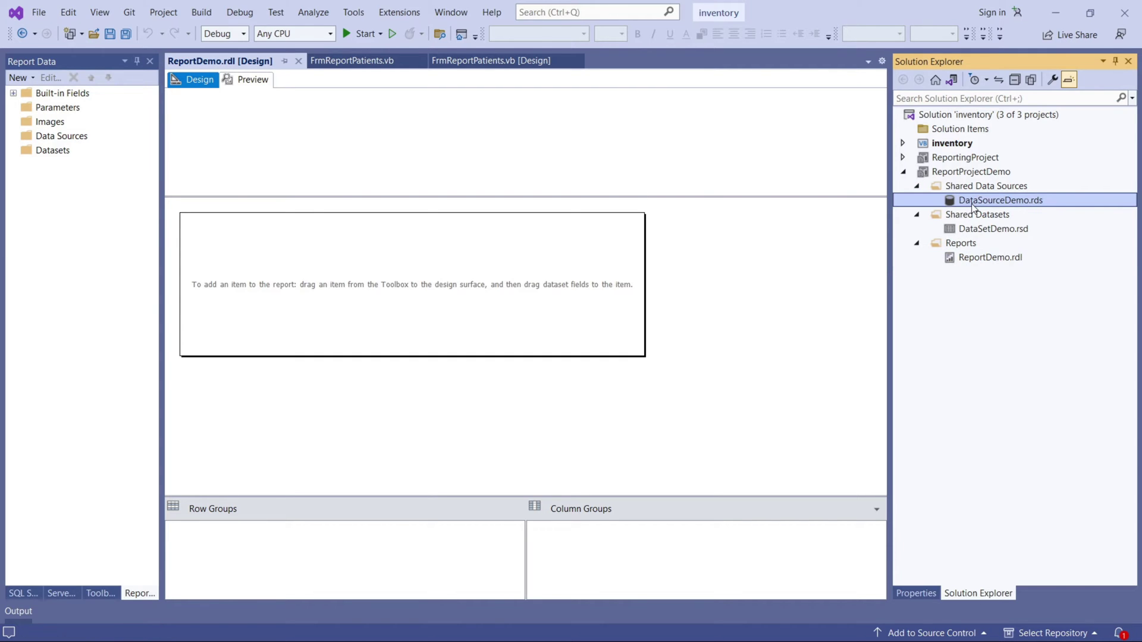
left_click(819, 49)
left_click_drag(409, 197, 414, 128)
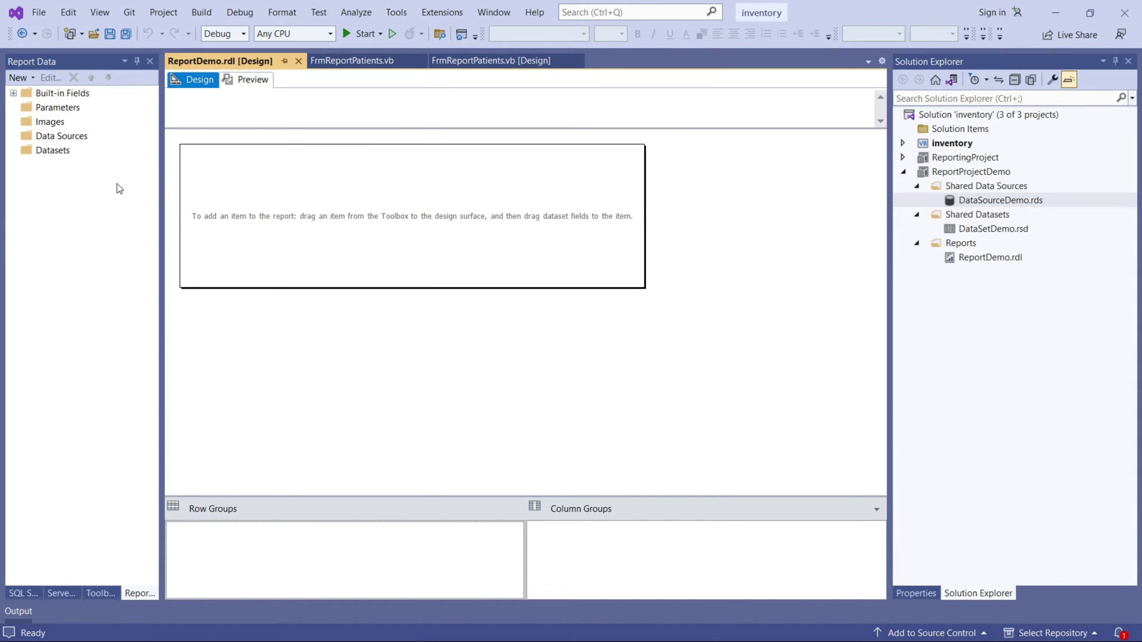
Create report data source 'DataSourceDemo' using a shared data source reference to DataSourceDemo.
right_click(60, 136)
left_click(98, 146)
left_click(501, 151)
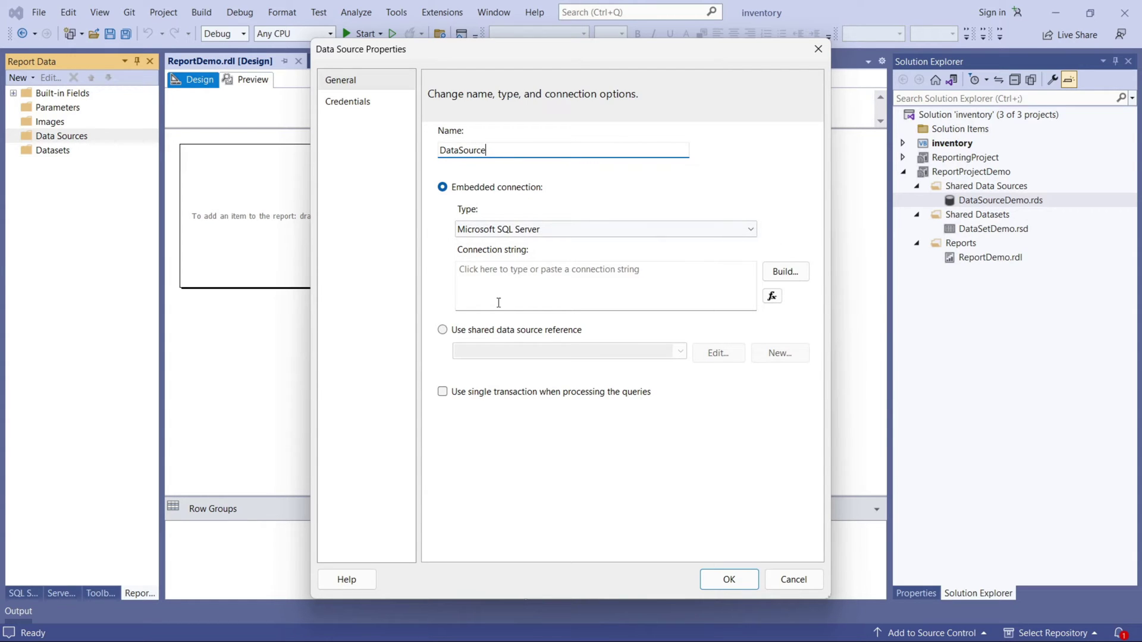
left_click(443, 330)
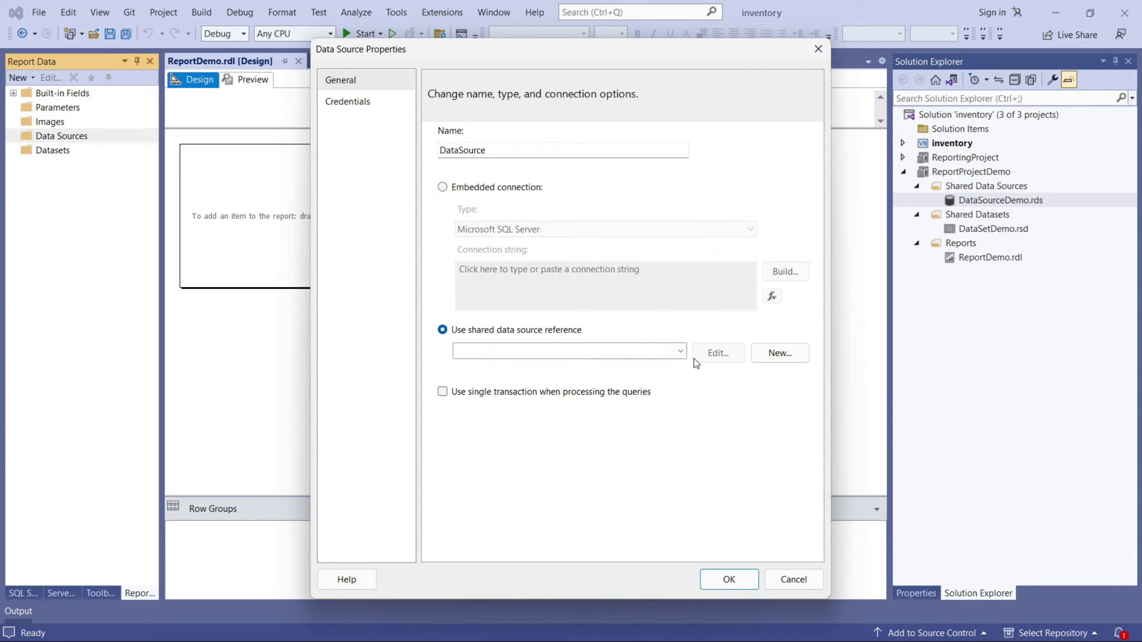
left_click(682, 352)
left_click(540, 365)
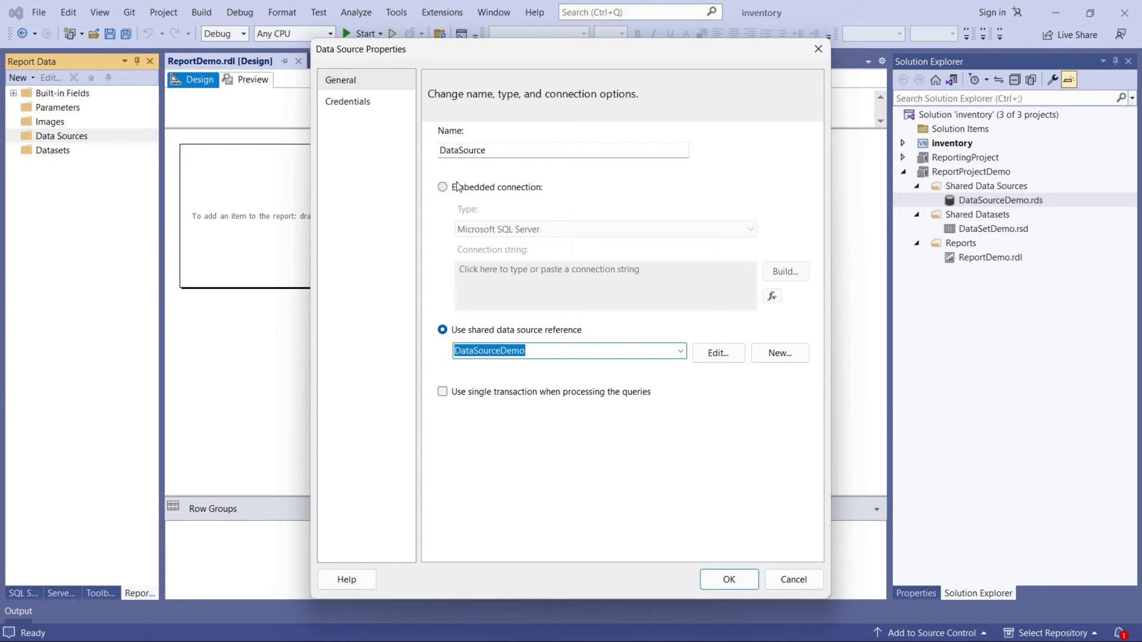
left_click(490, 149)
double_click(490, 149)
type("DataSourceDemo")
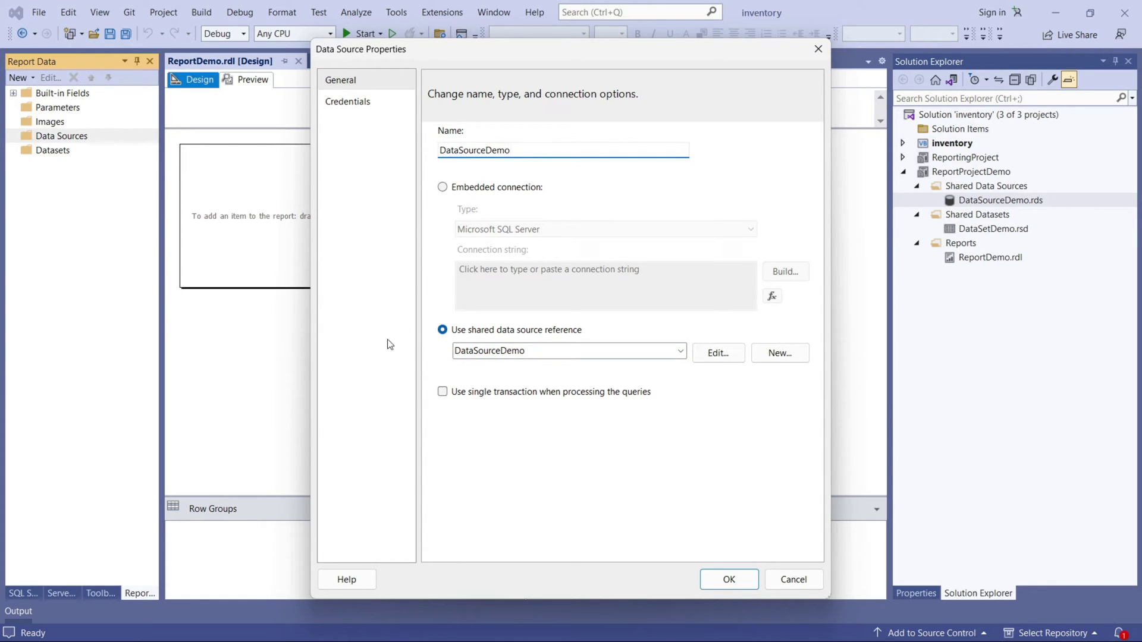
left_click(715, 580)
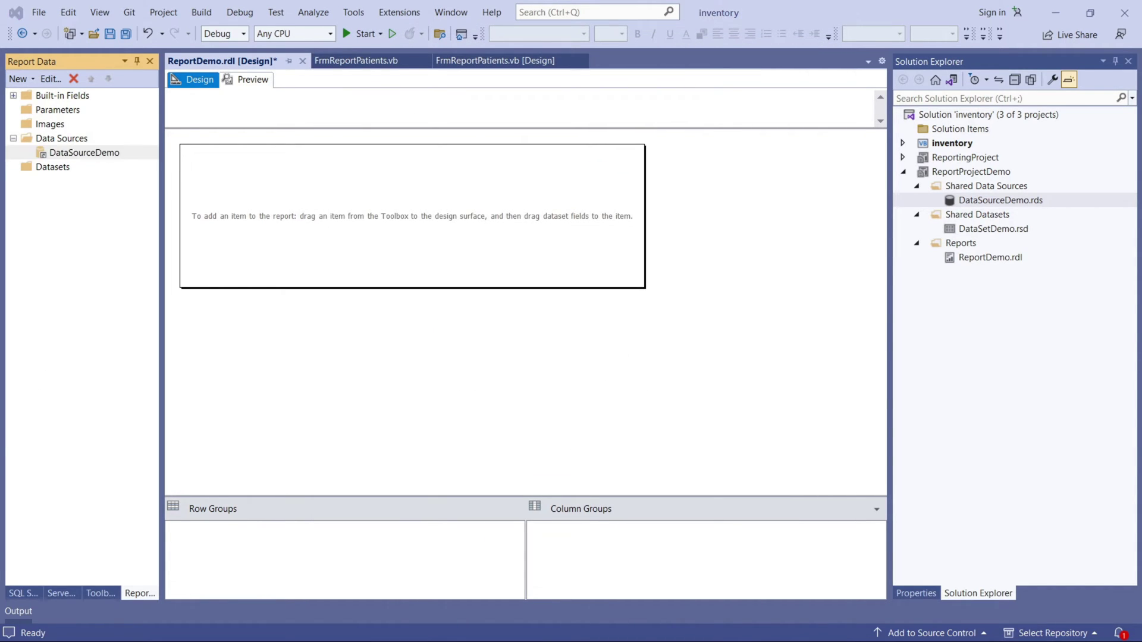
Add report dataset DataSetDemo from the shared DataSetDemo, confirming its Id, FirstName, LastName, MobileNo fields.
right_click(64, 172)
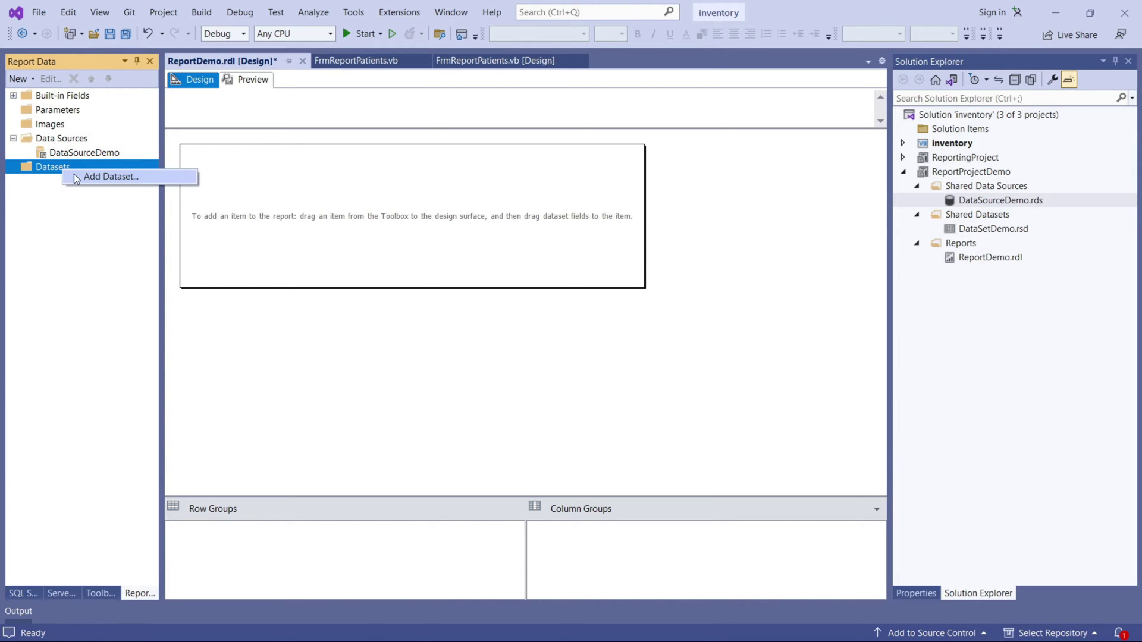
left_click(84, 176)
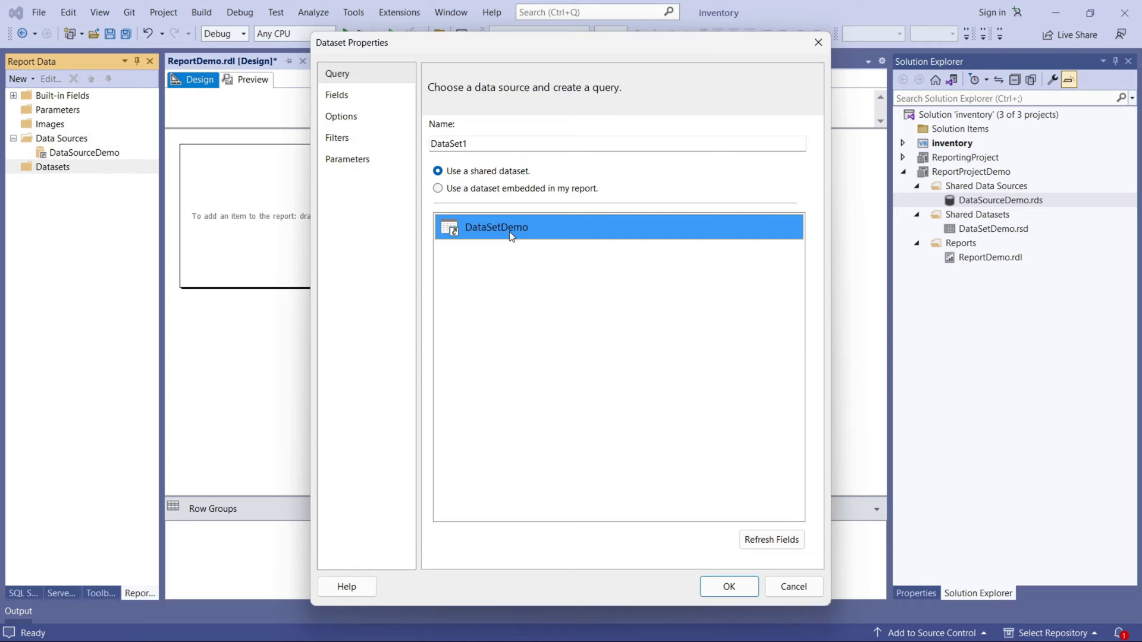
left_click(473, 141)
type("Demo")
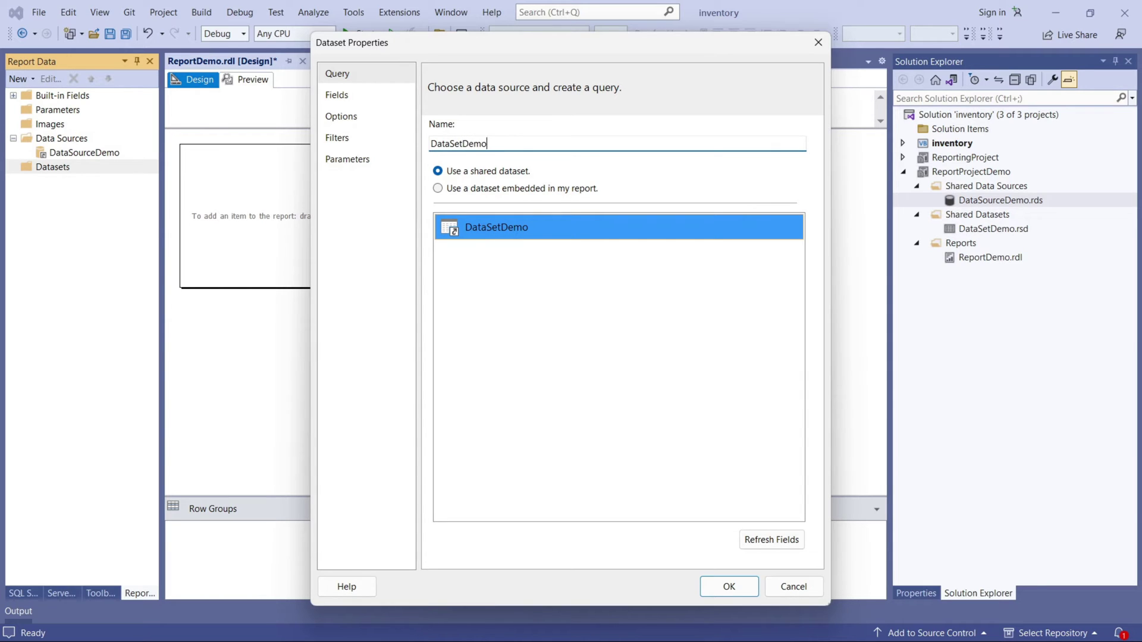
left_click(356, 97)
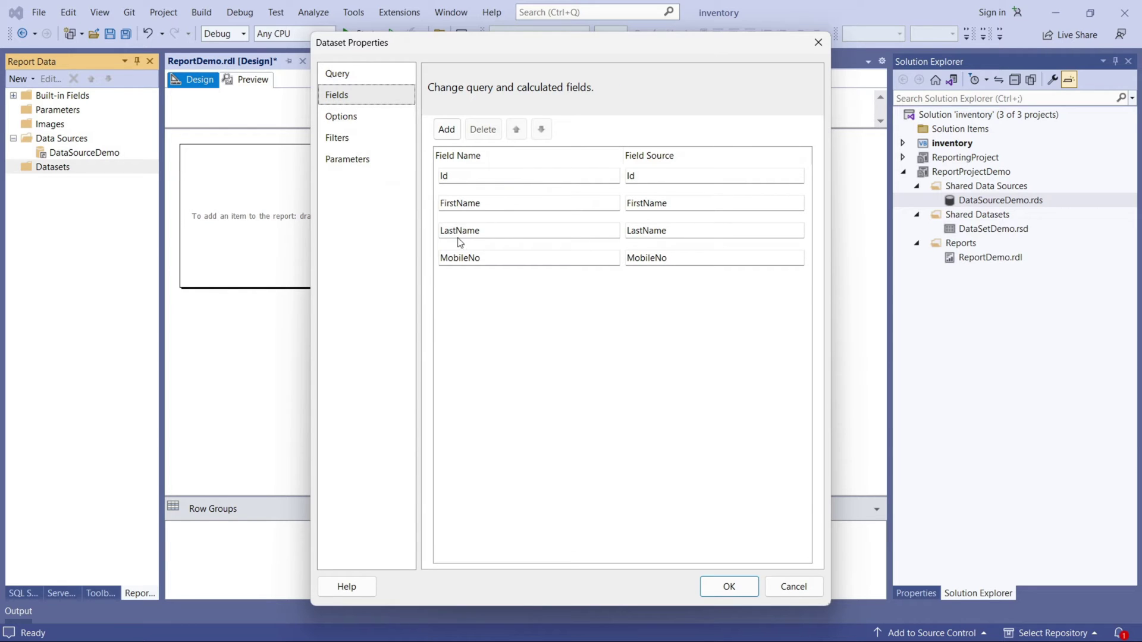
left_click(724, 587)
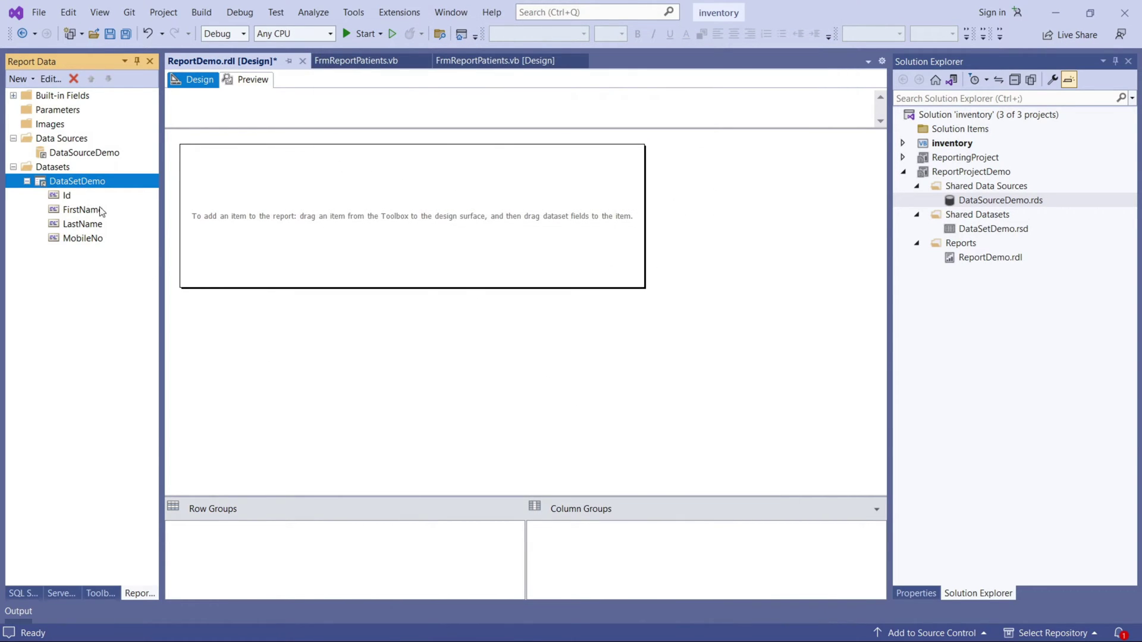
right_click(232, 170)
Insert a table into the report body and move it to the top-left corner.
mouse_move(296, 224)
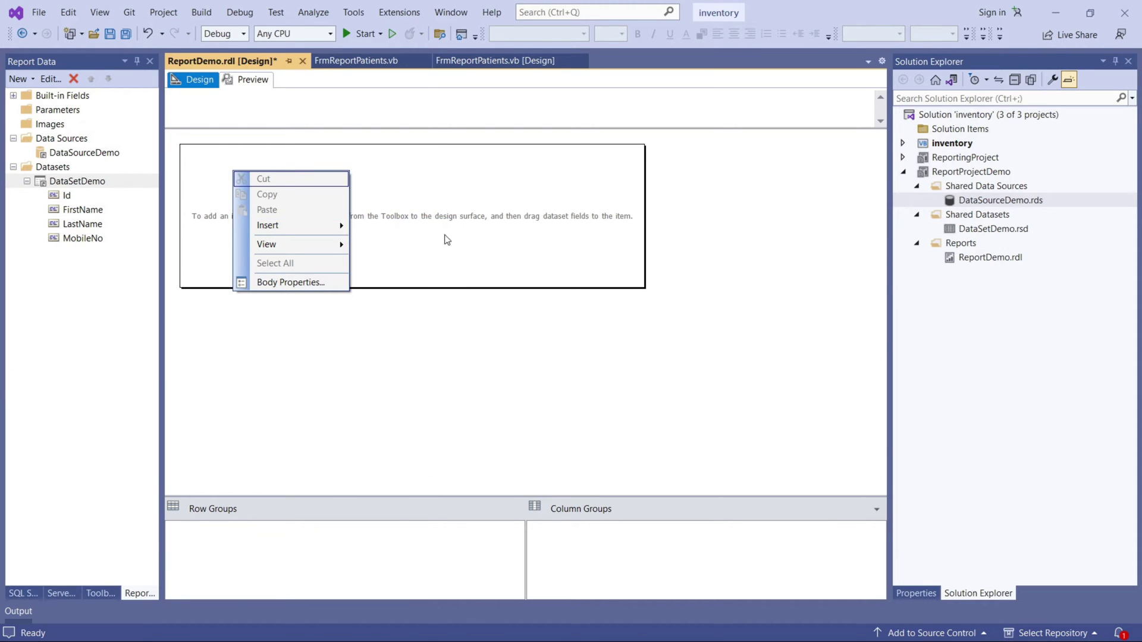
left_click(434, 217)
right_click(311, 169)
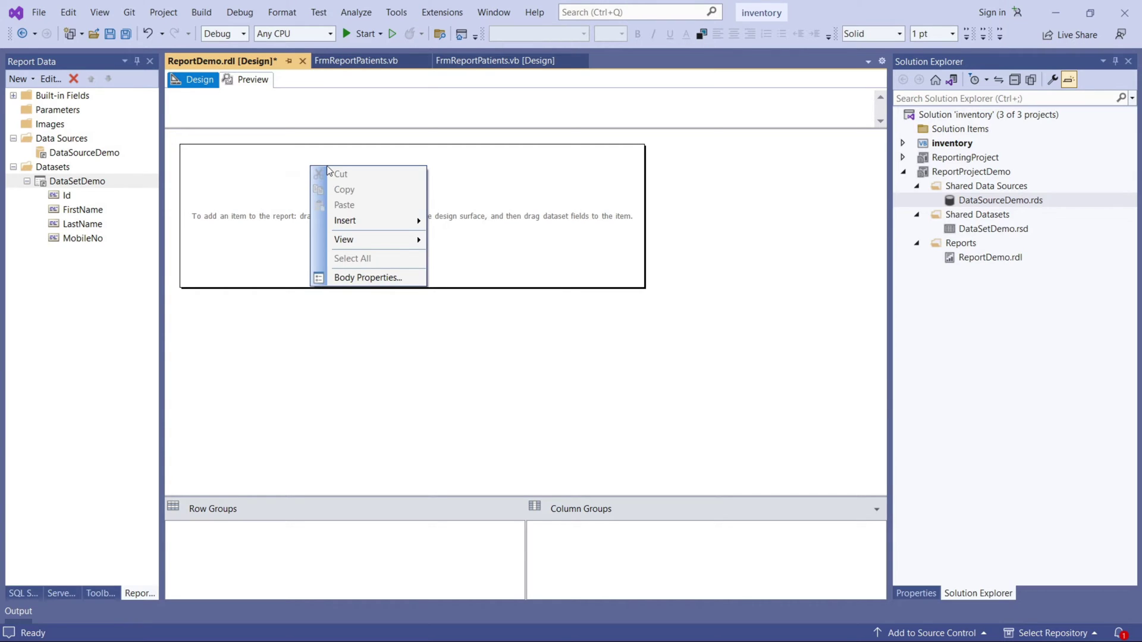
mouse_move(361, 221)
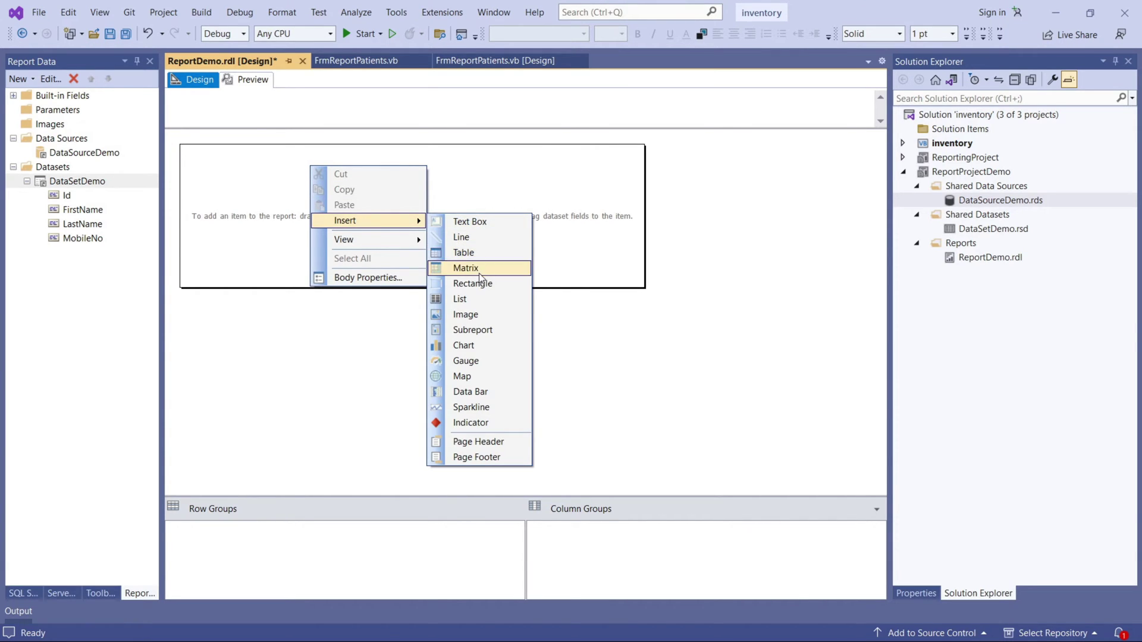
left_click(464, 252)
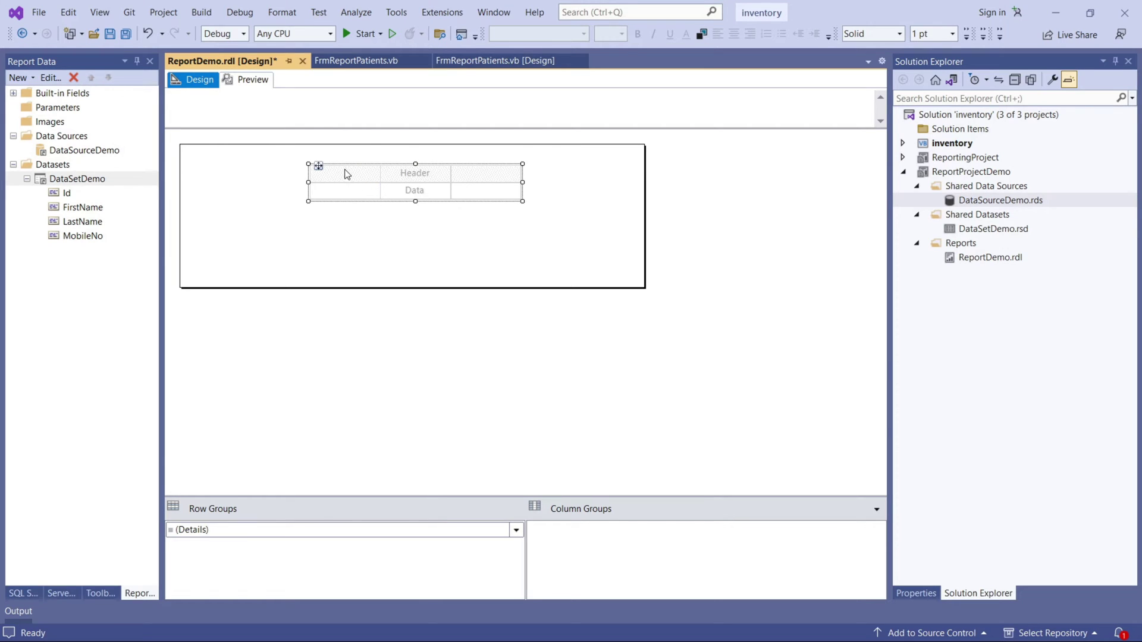
left_click_drag(323, 165, 206, 145)
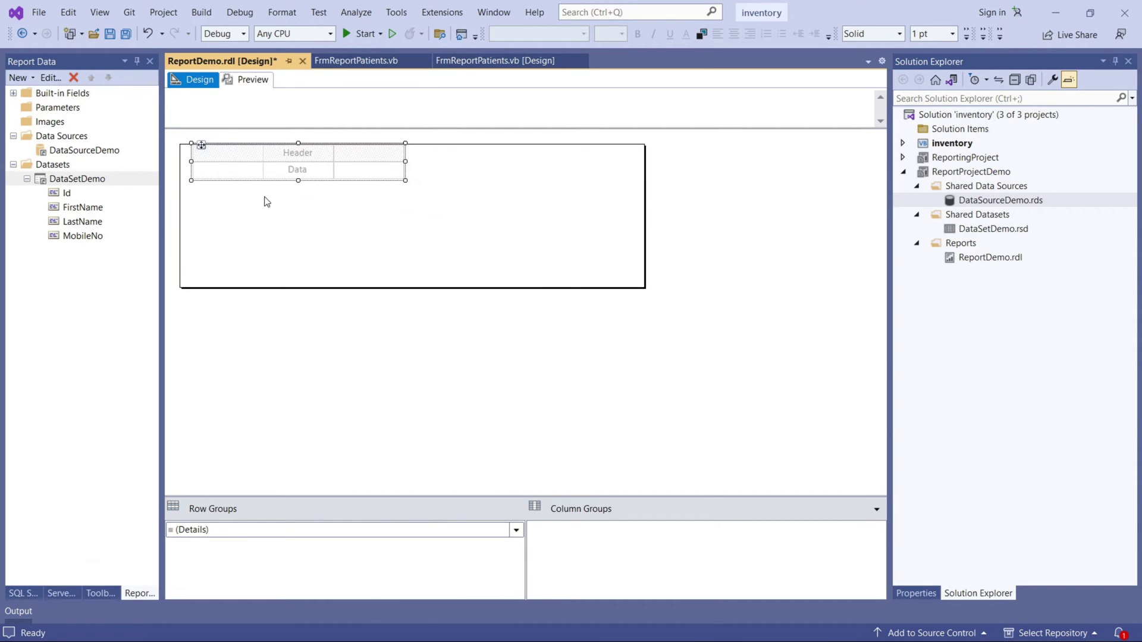
Bind the table's first three columns to Id, FirstName and LastName.
left_click(257, 170)
left_click(305, 182)
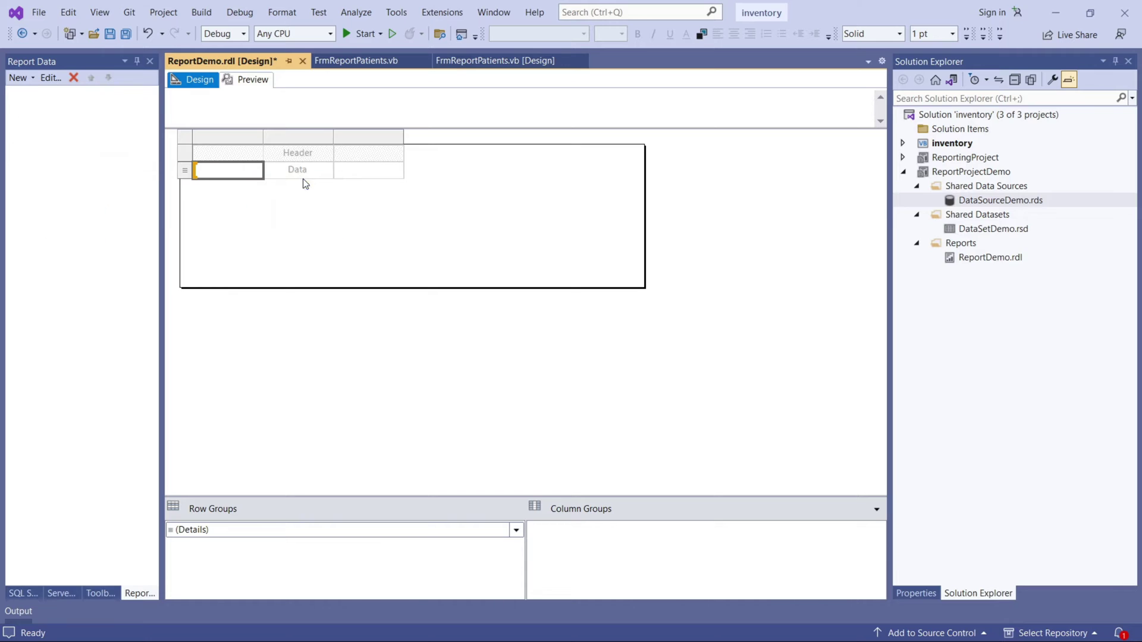
left_click(328, 169)
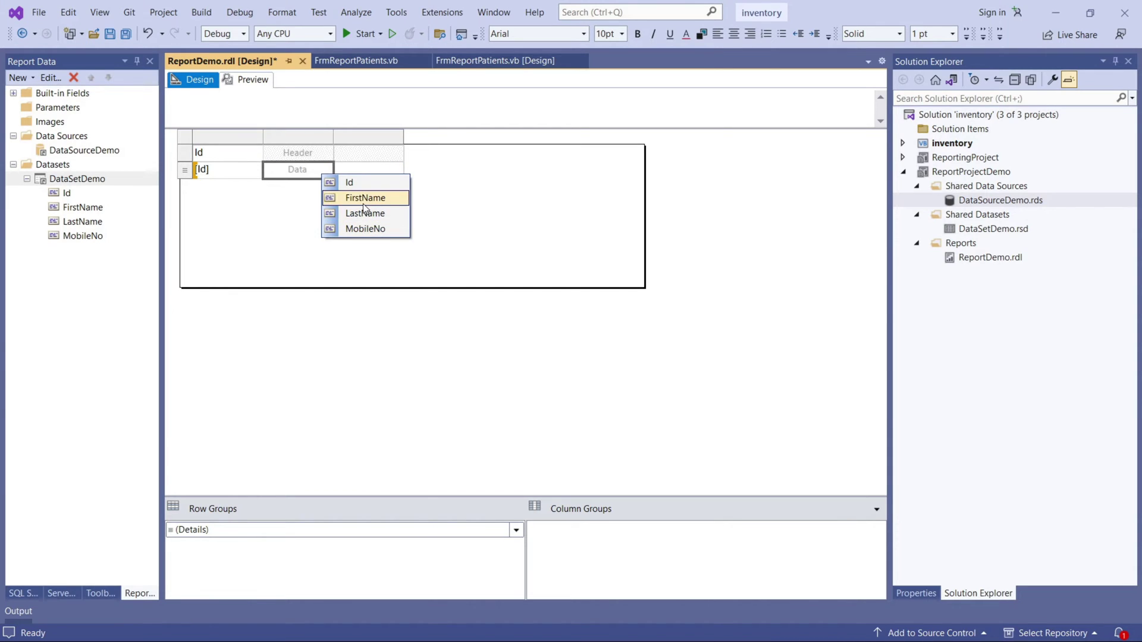
left_click(352, 197)
left_click(397, 169)
left_click(415, 213)
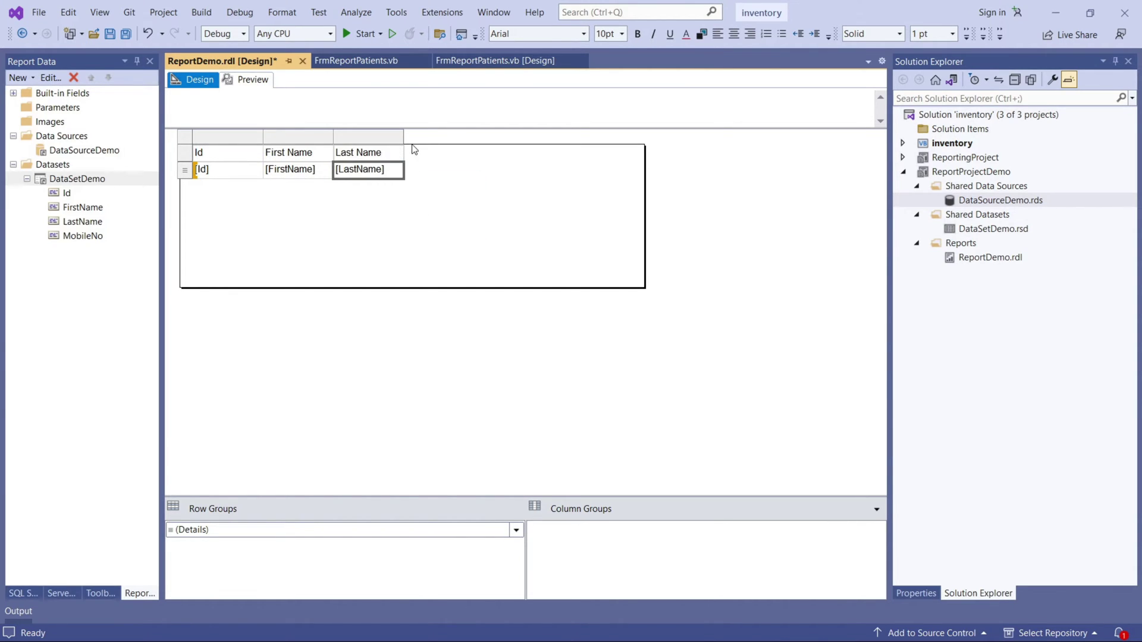
Insert a fourth column right of Last Name and bind it to MobileNo.
right_click(401, 138)
mouse_move(478, 145)
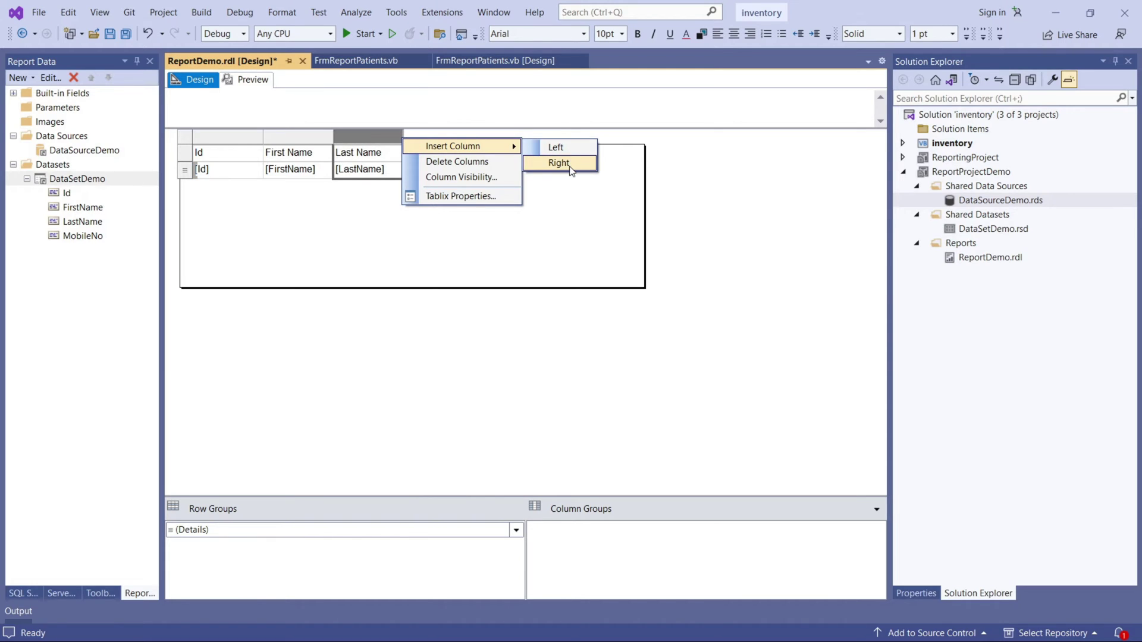
left_click(565, 163)
left_click(469, 169)
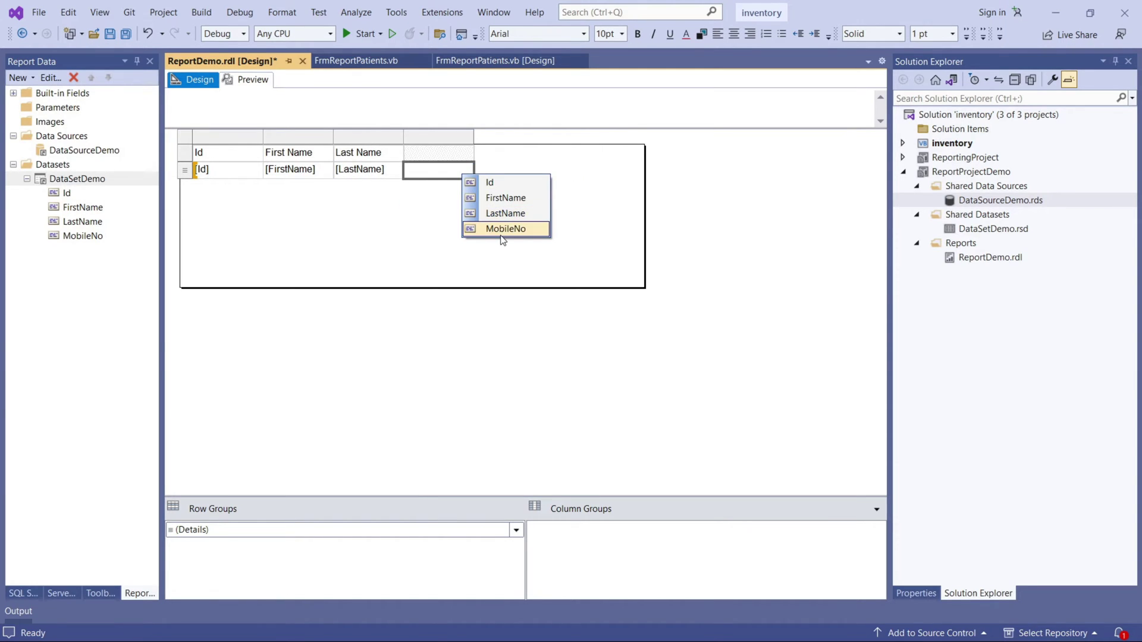
left_click(502, 231)
Move the whole table further down the report body.
left_click(437, 275)
left_click(196, 141)
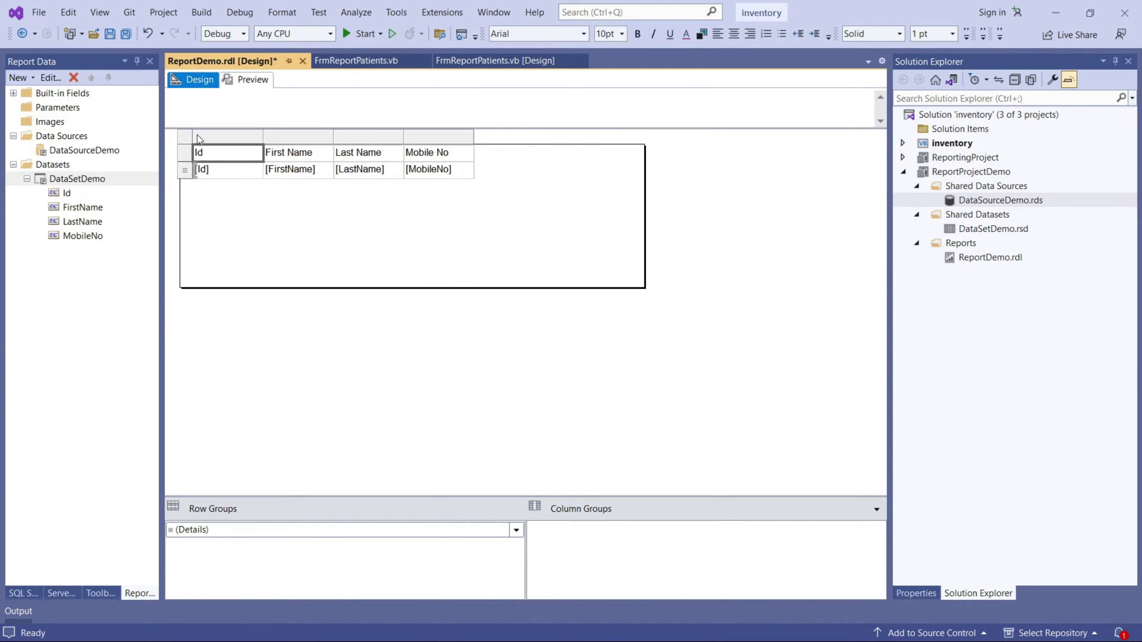
left_click_drag(199, 142, 200, 196)
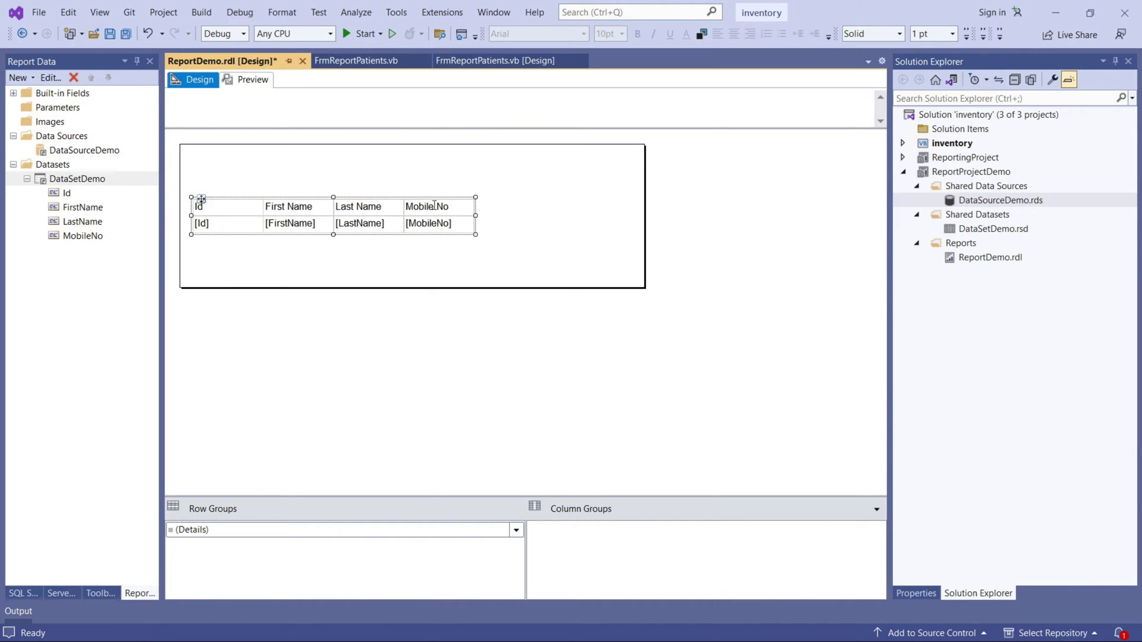
right_click(332, 156)
mouse_move(438, 211)
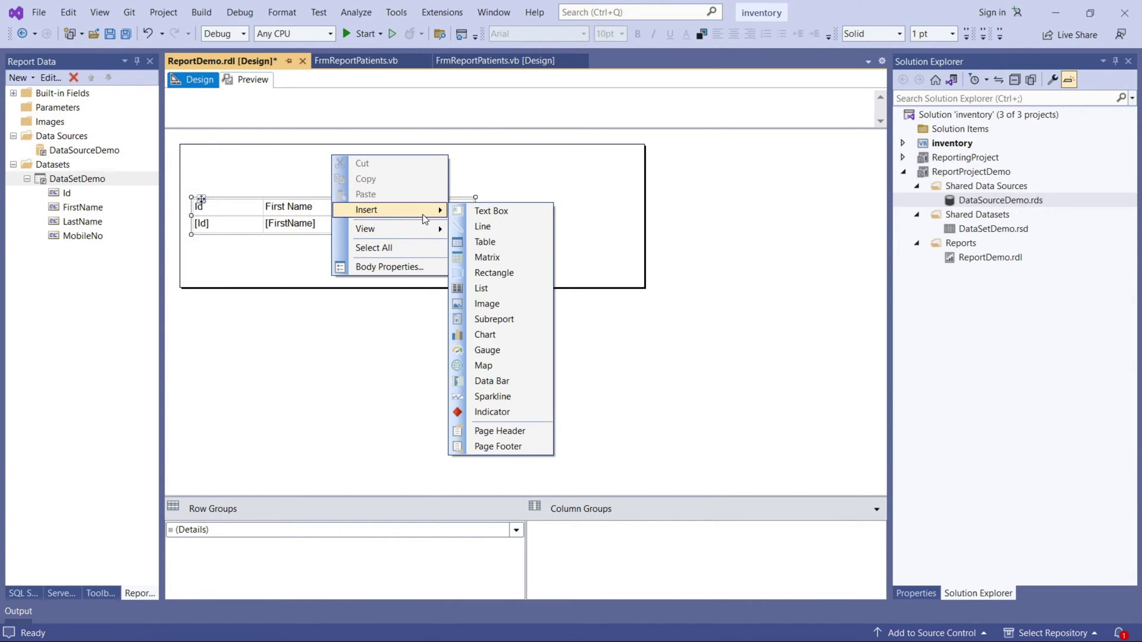
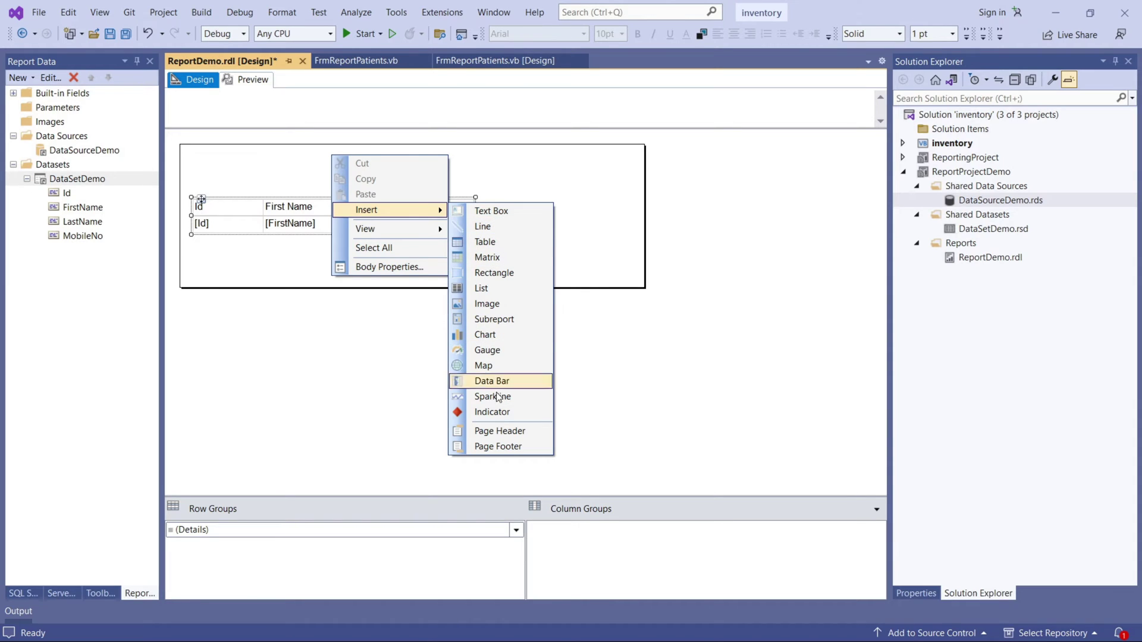
Add a page header to the report, shorten it, and move the patient table up under it.
left_click(499, 433)
left_click_drag(332, 218, 333, 188)
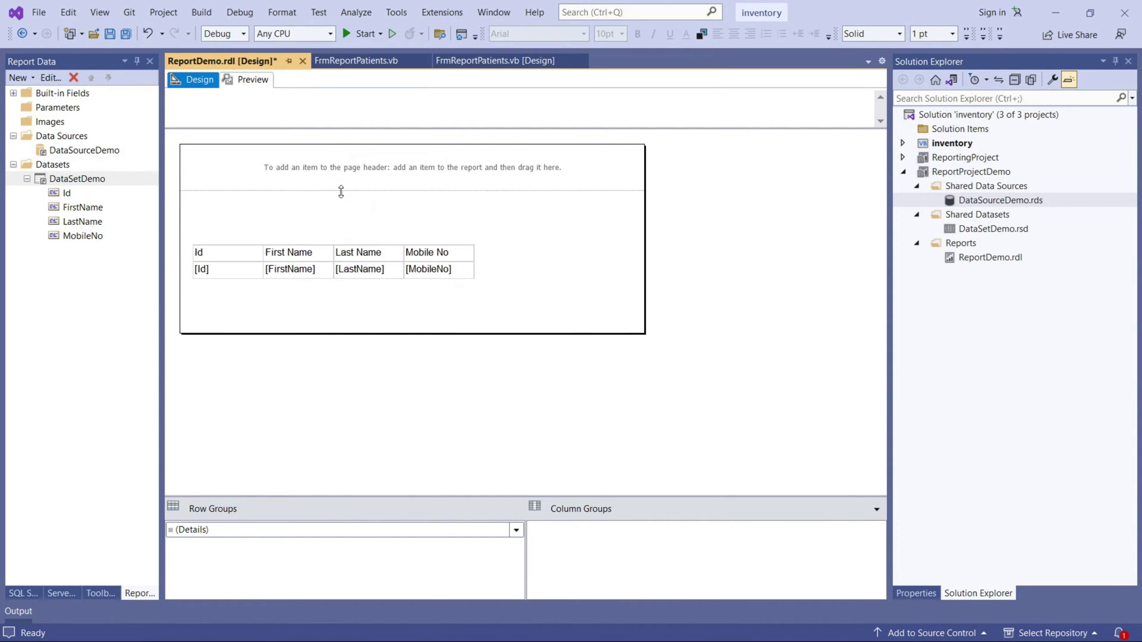
left_click(320, 250)
left_click(193, 237)
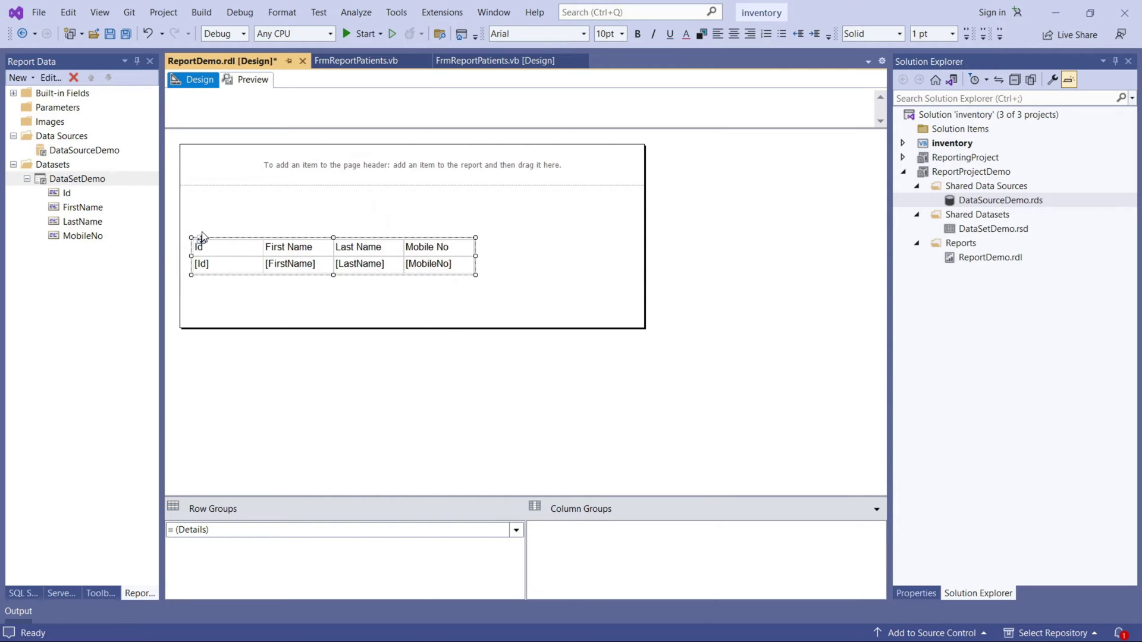
left_click_drag(201, 239, 253, 189)
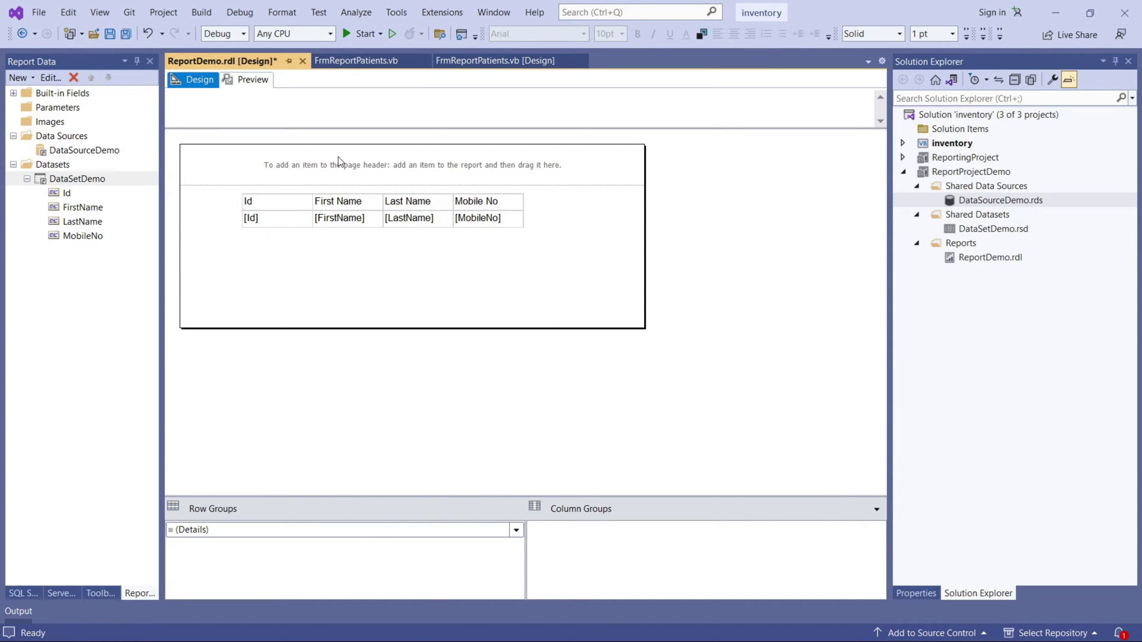
Insert a text box in the page header reading 'Patient Report' and widen it across the header.
right_click(338, 156)
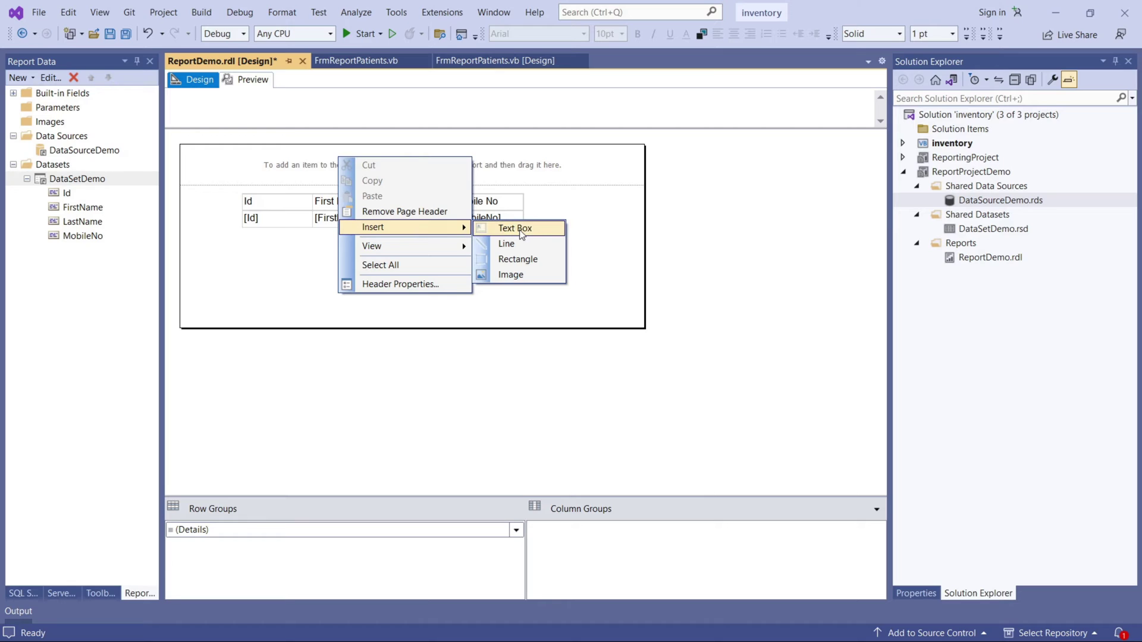
left_click(522, 229)
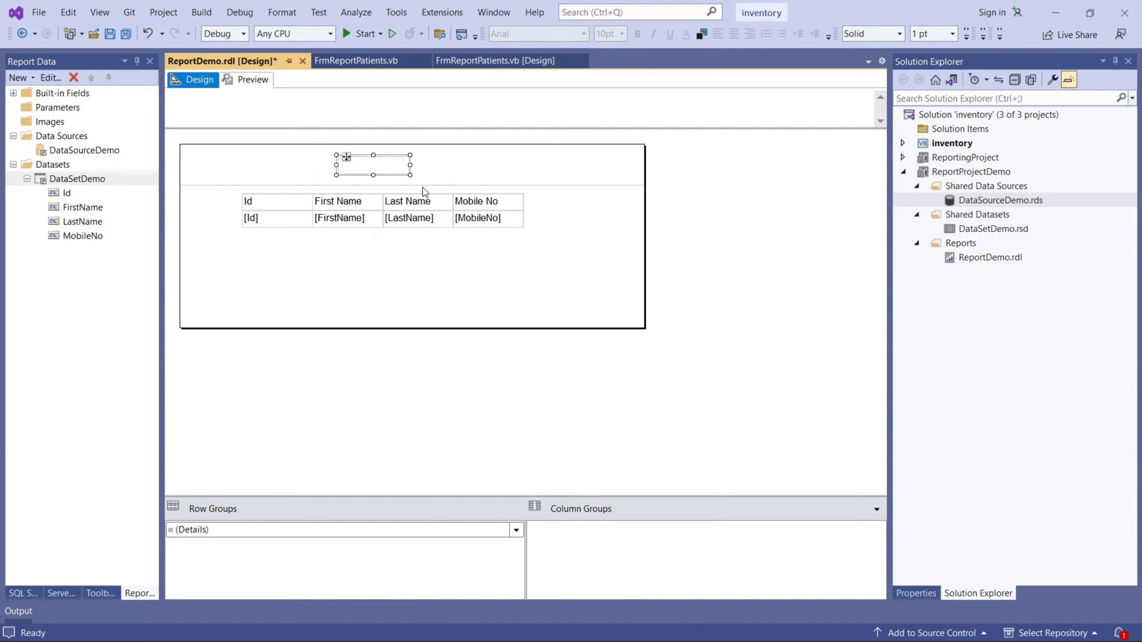
left_click(354, 167)
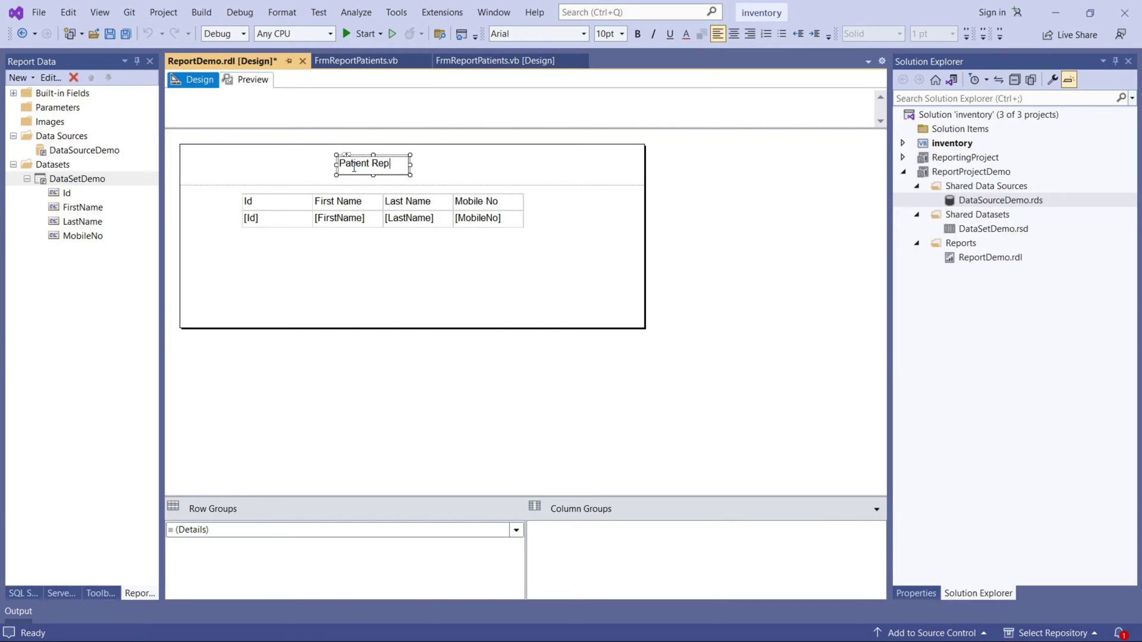
left_click(454, 260)
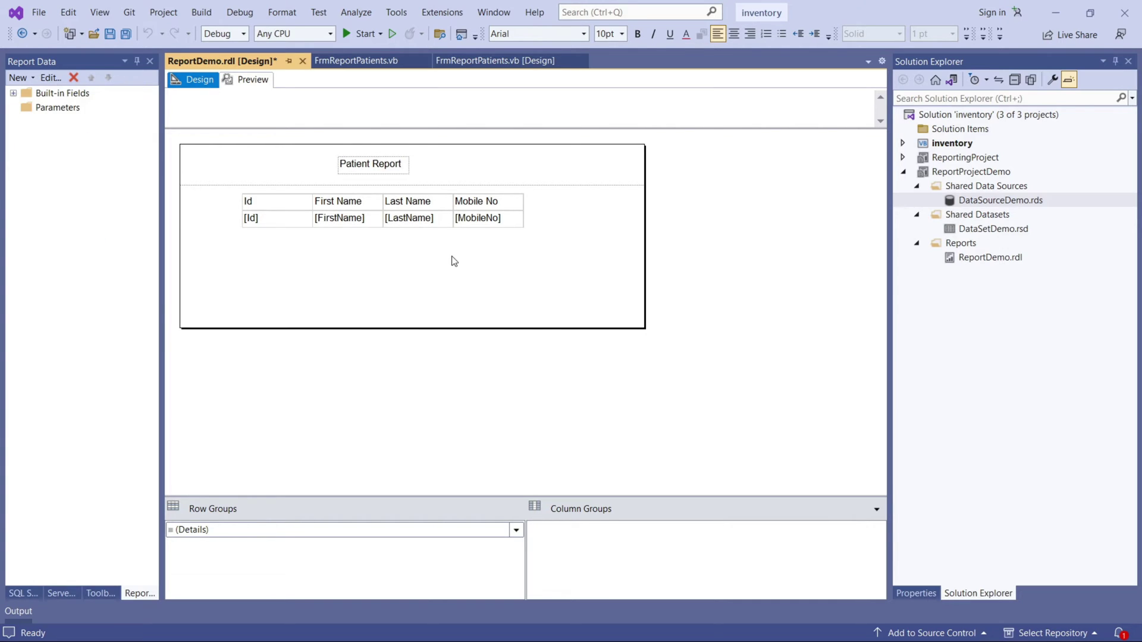
left_click(348, 160)
left_click_drag(345, 158, 525, 164)
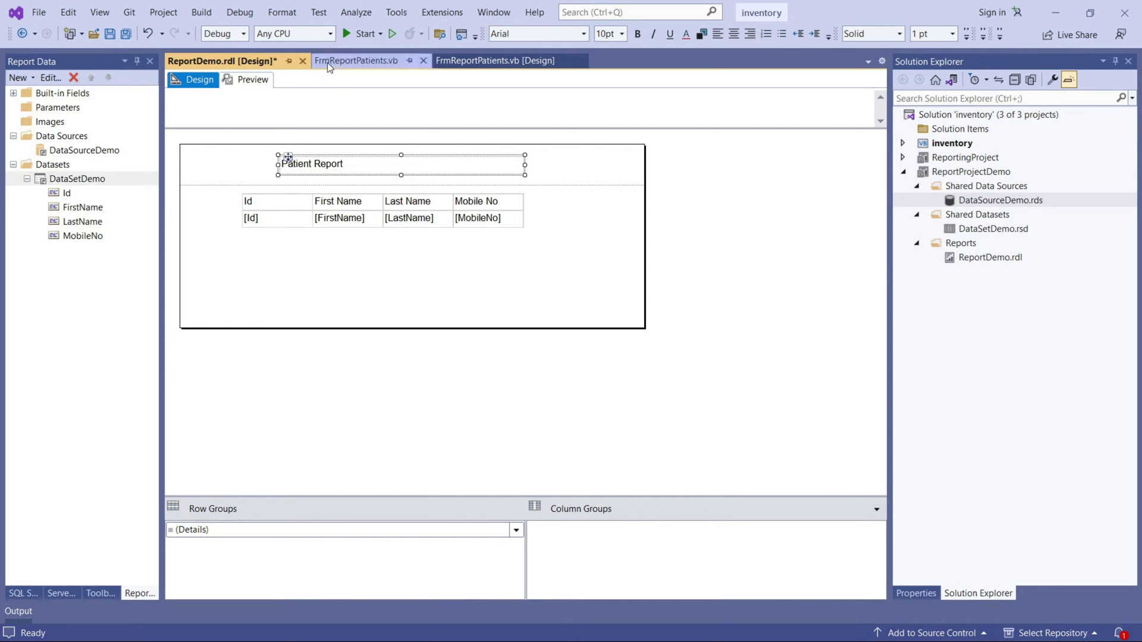
Make the Patient Report title bold with a dark red font colour.
left_click(637, 34)
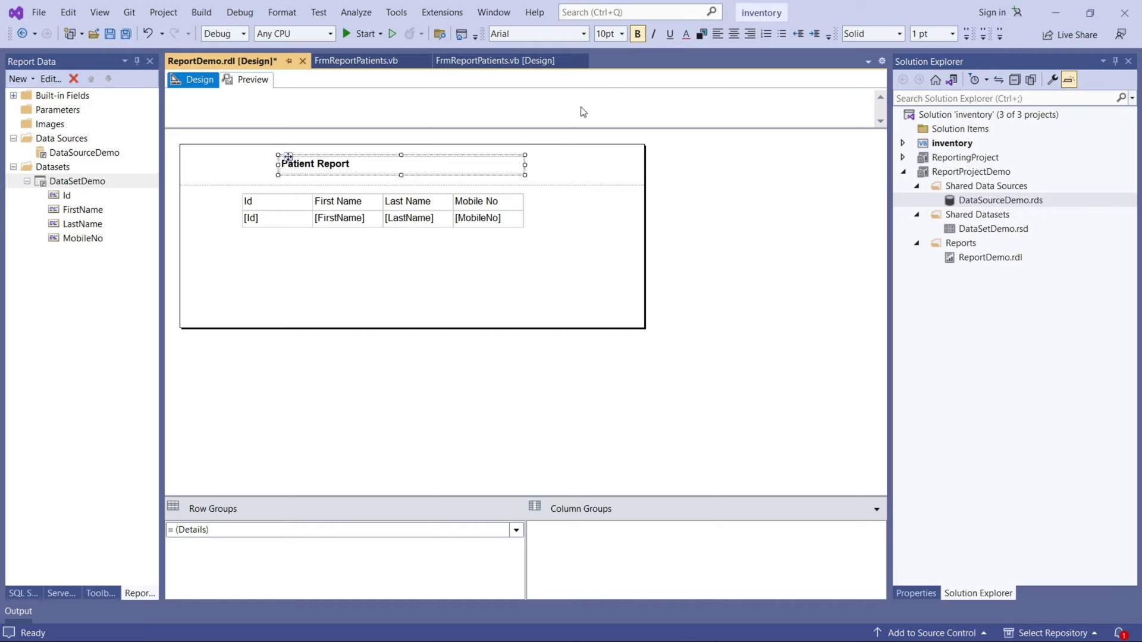
left_click(690, 37)
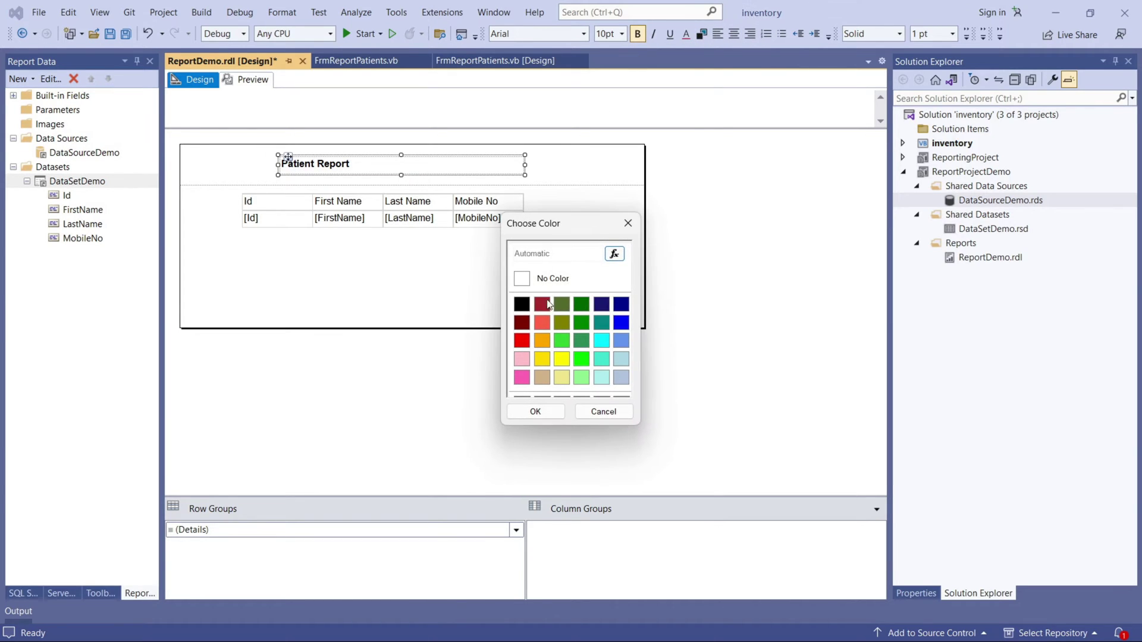
left_click(523, 323)
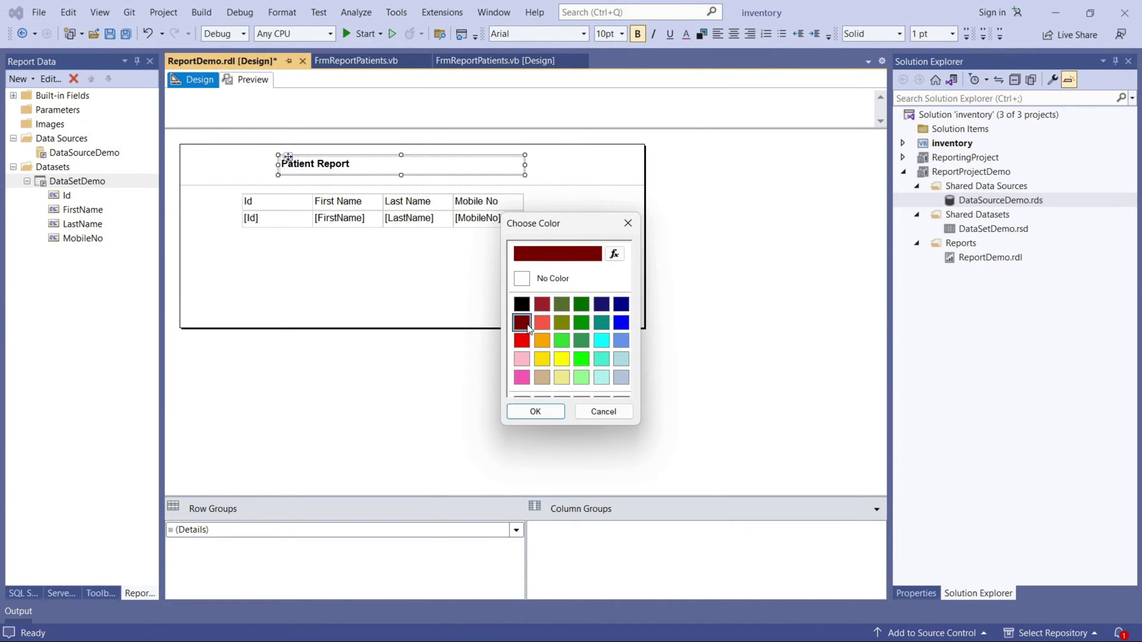
left_click(536, 412)
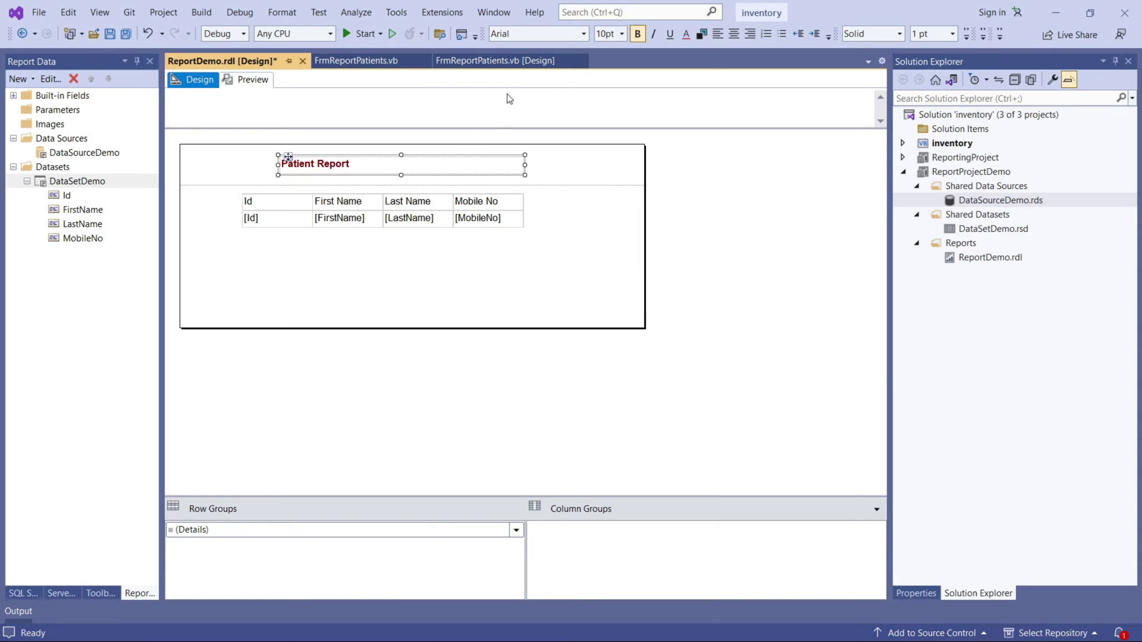
Set the title font to Segoe UI at 36pt and enlarge its box to fit.
left_click(584, 37)
type("s")
scroll(535, 190, "down", 2)
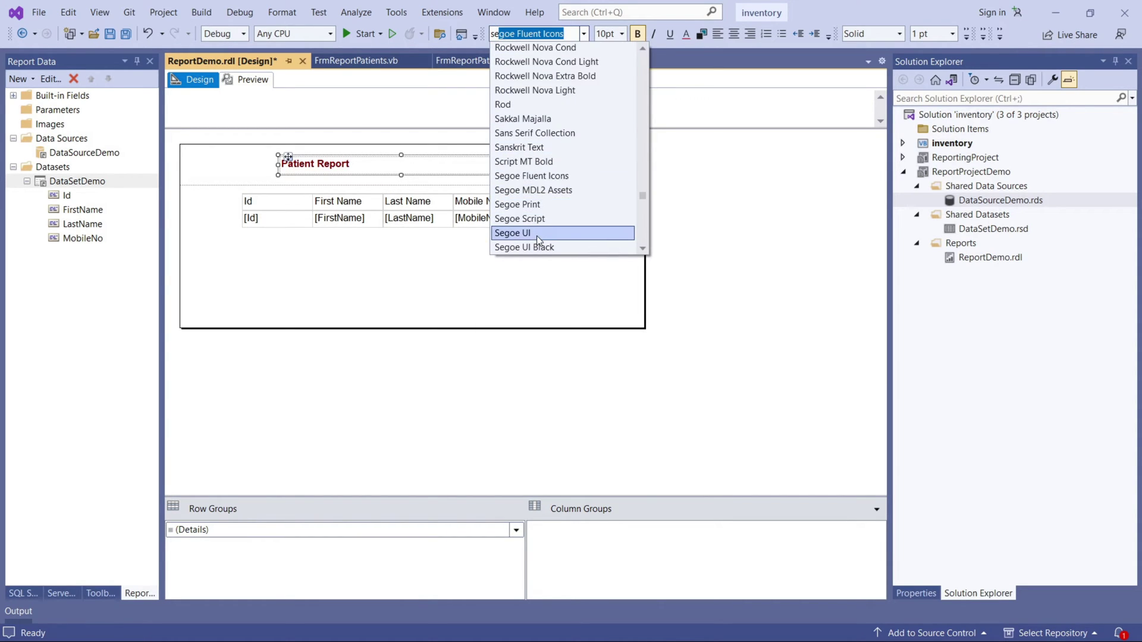
left_click(537, 235)
left_click(623, 34)
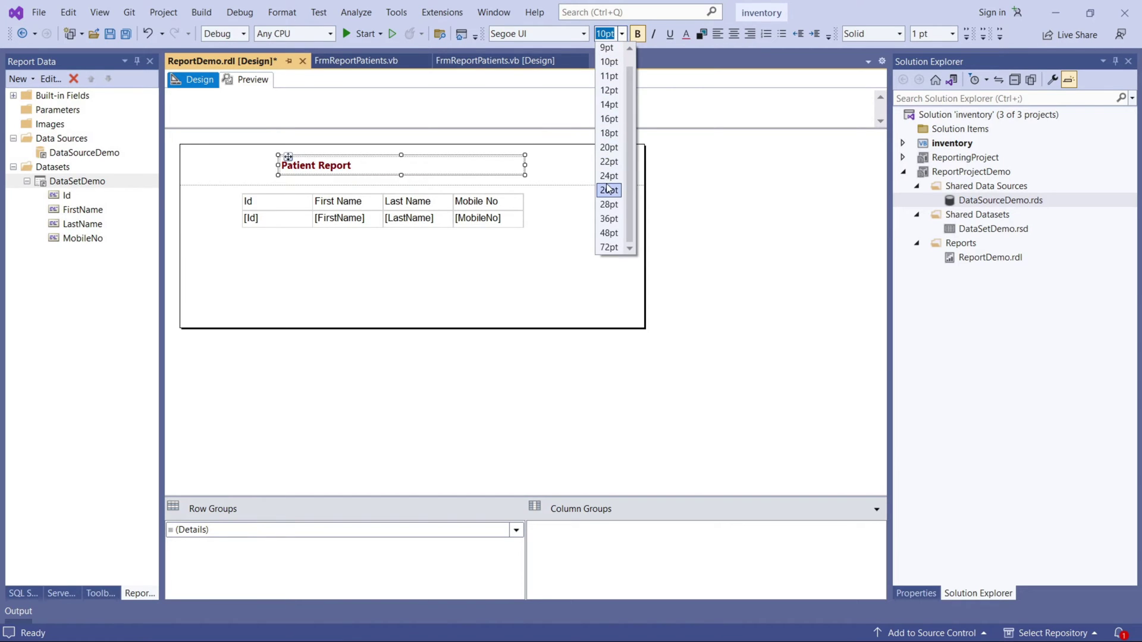
left_click(609, 219)
left_click_drag(401, 175, 413, 201)
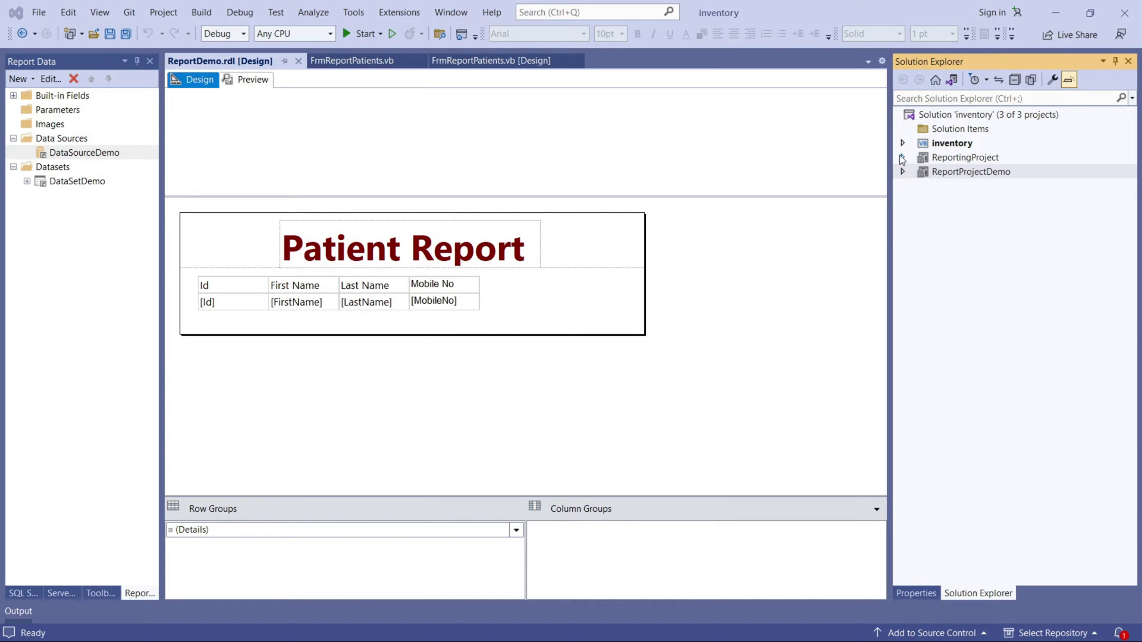
left_click(904, 171)
double_click(974, 200)
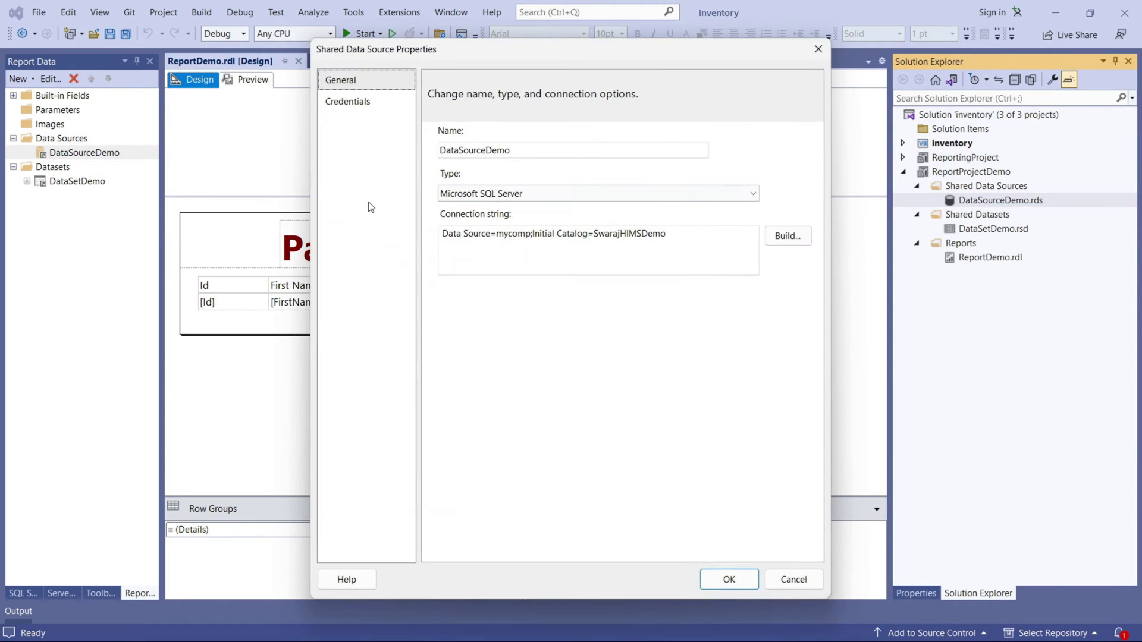
left_click(356, 104)
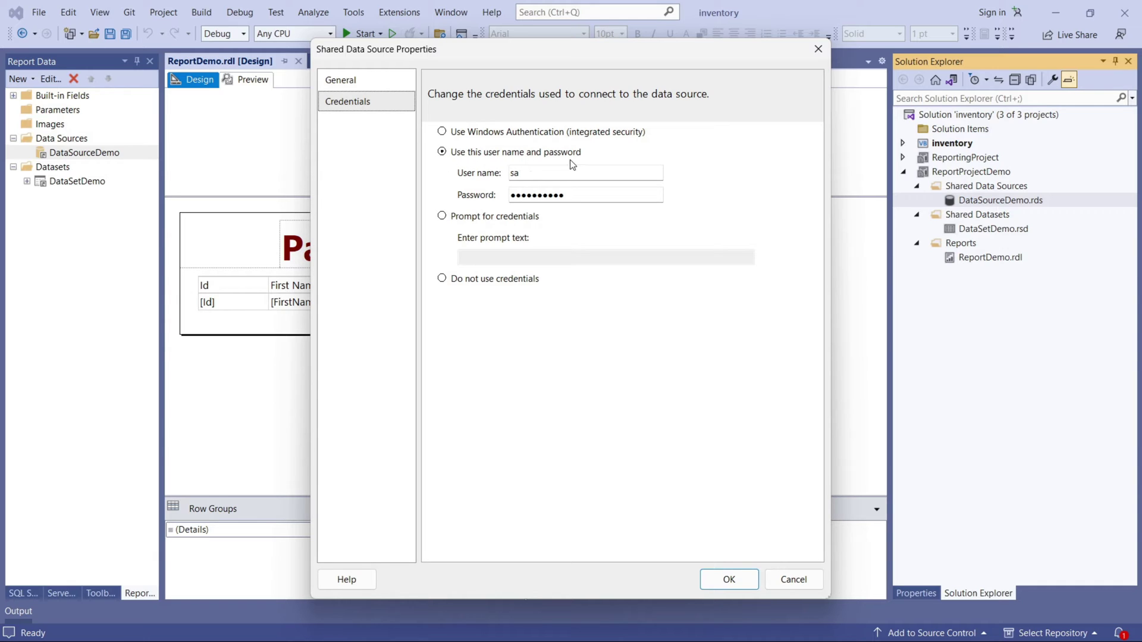
left_click(442, 217)
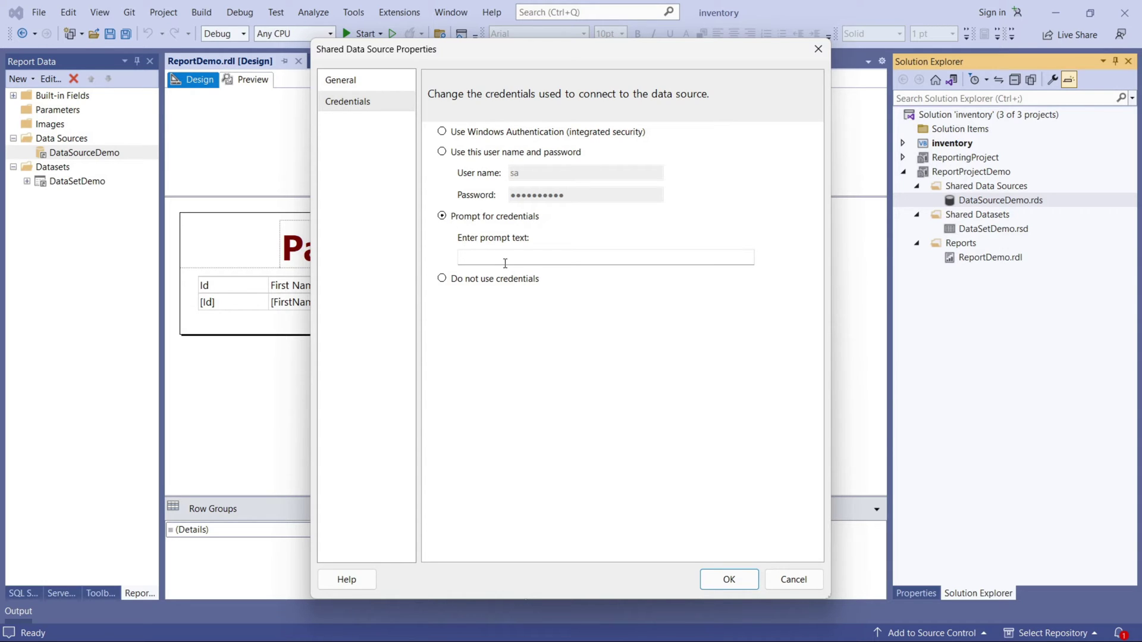
left_click(442, 153)
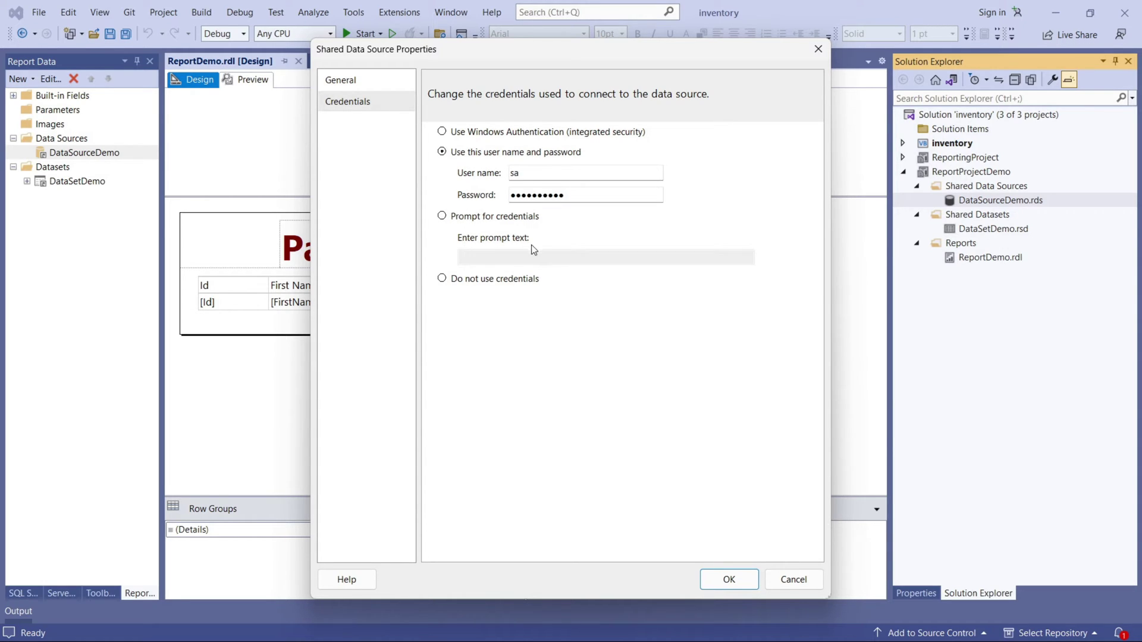
left_click(725, 584)
left_click(86, 154)
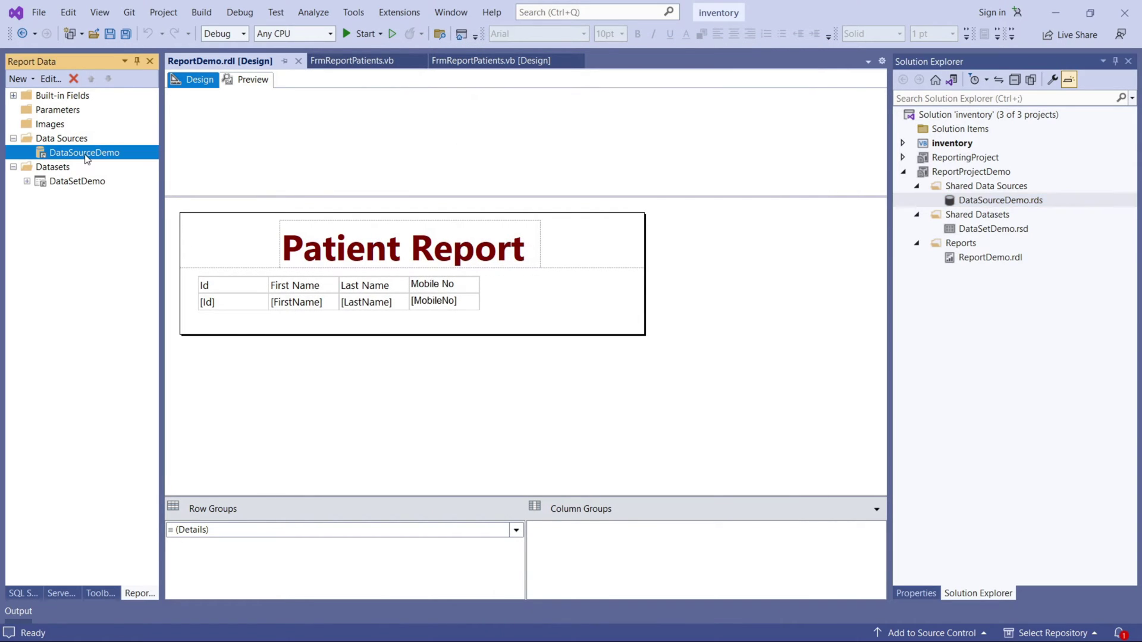
double_click(86, 154)
left_click(720, 352)
left_click(369, 102)
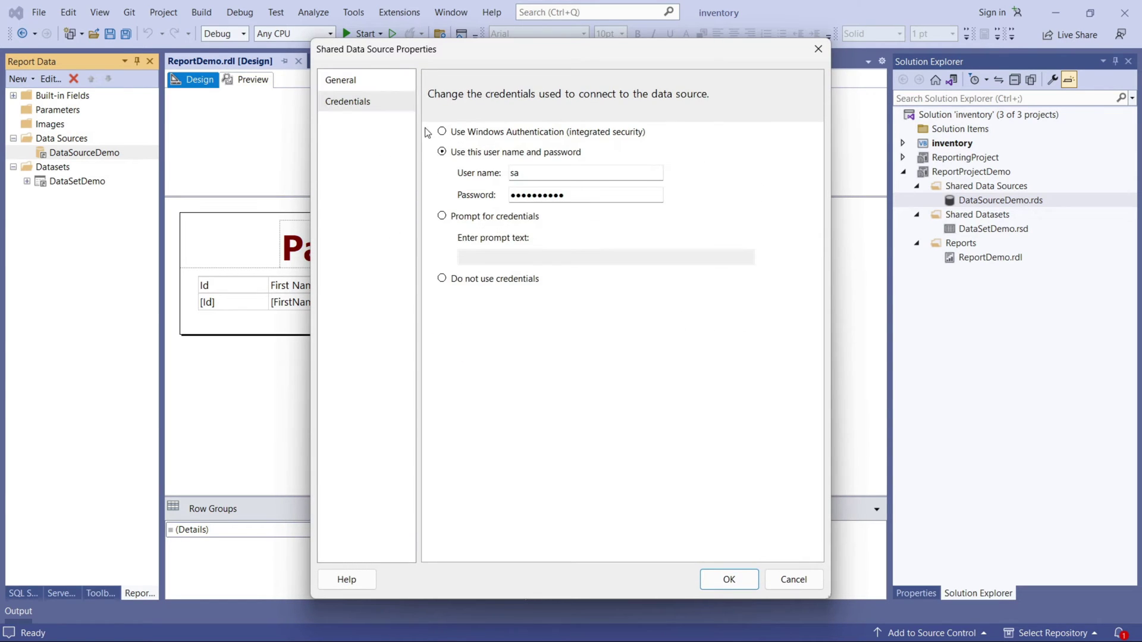
left_click(794, 580)
left_click(793, 580)
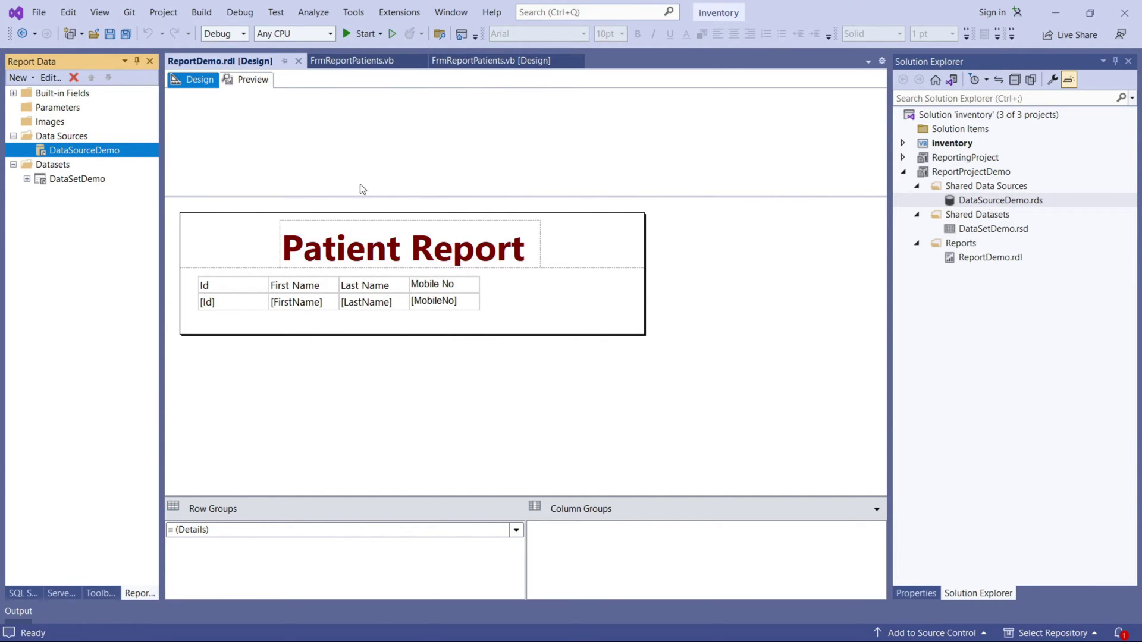
Edit the DataSetDemo shared dataset query in the query builder to include Address, then confirm it.
double_click(964, 231)
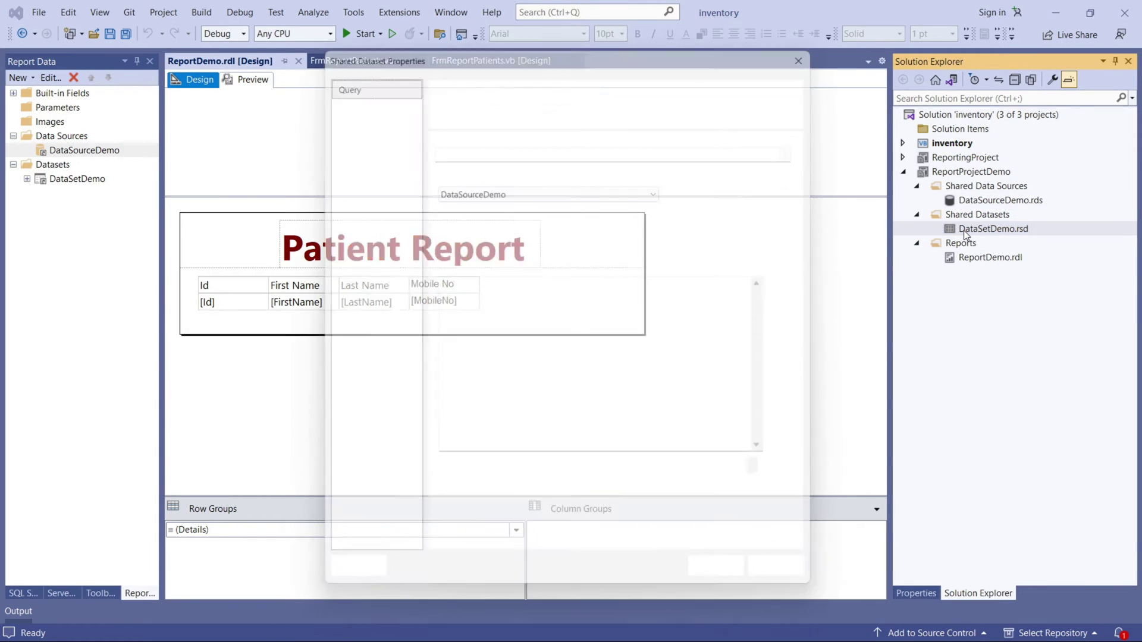
left_click(623, 285)
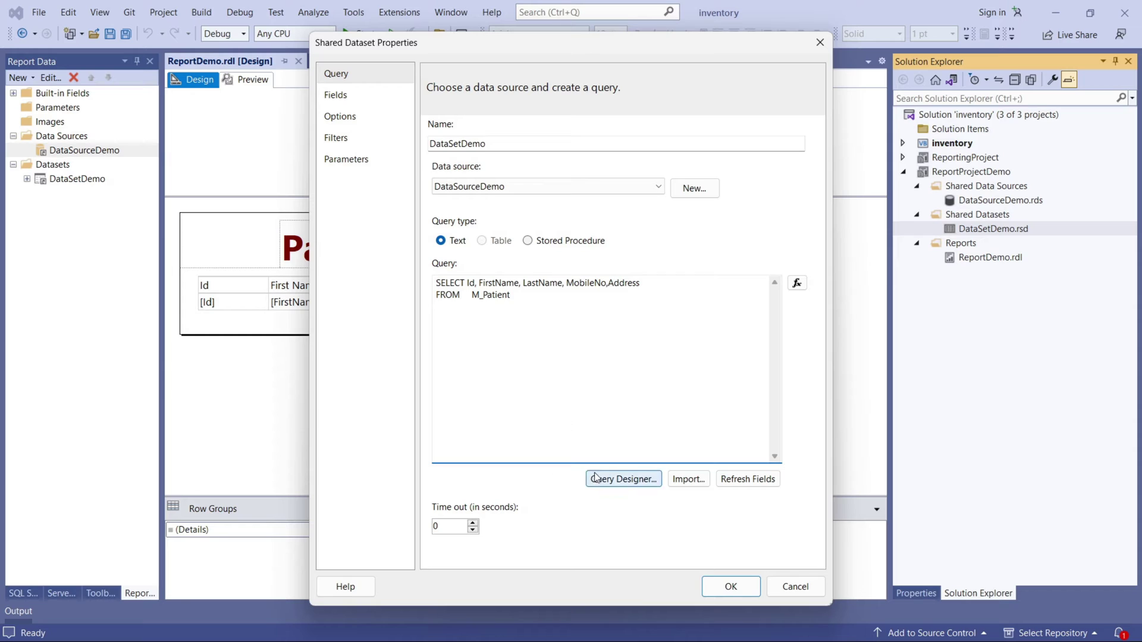
left_click(623, 479)
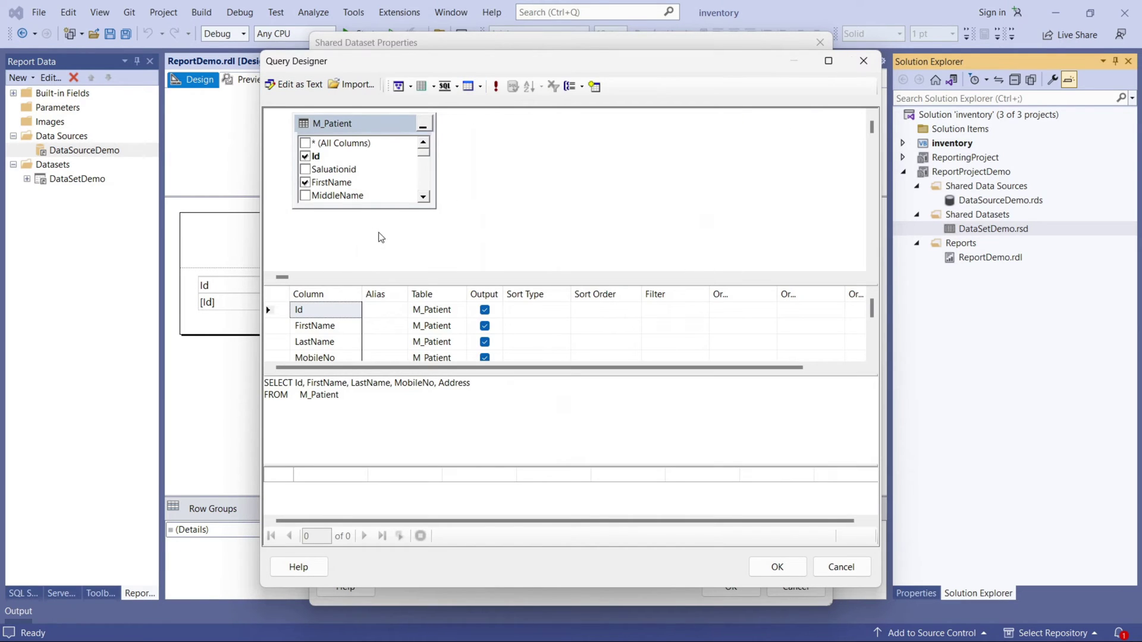
scroll(377, 237, "down", 3)
scroll(339, 333, "down", 1)
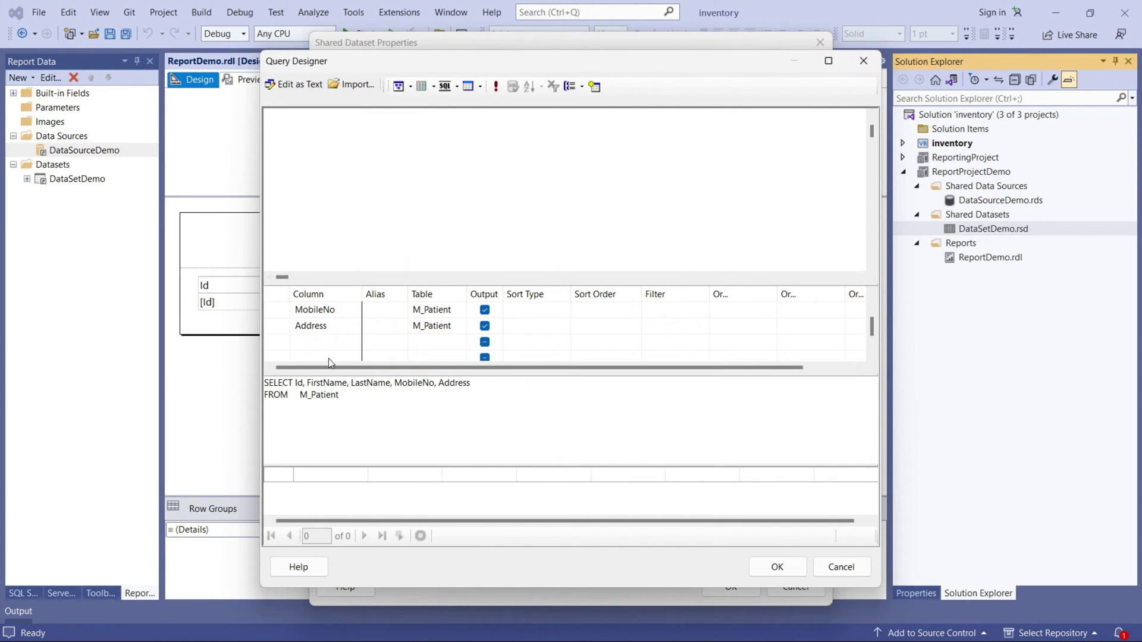
left_click(495, 86)
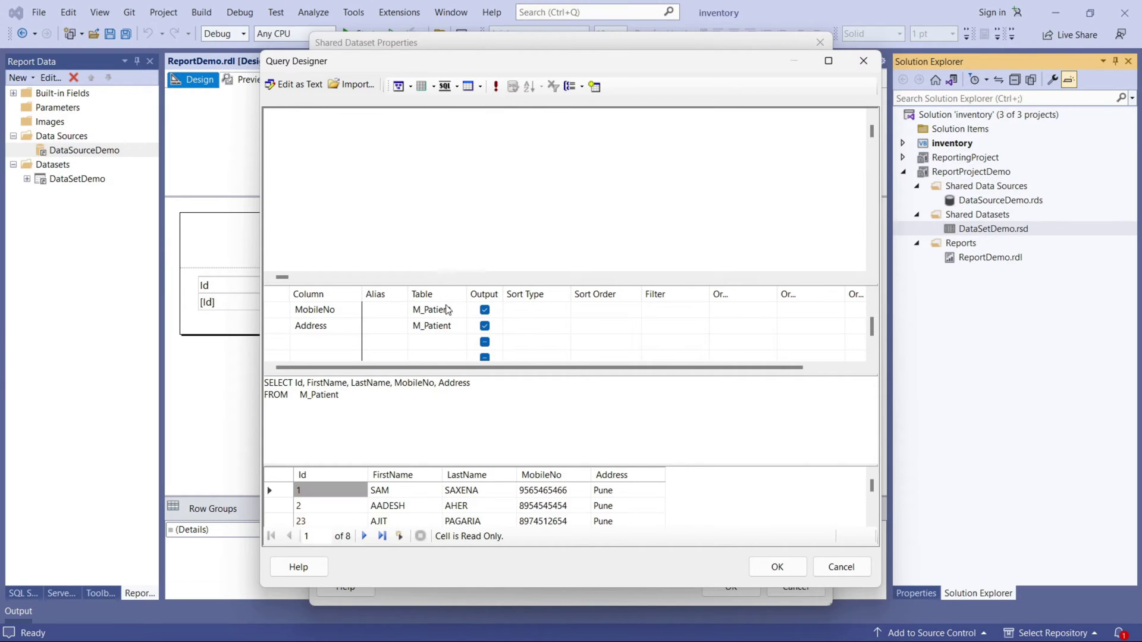
left_click(778, 568)
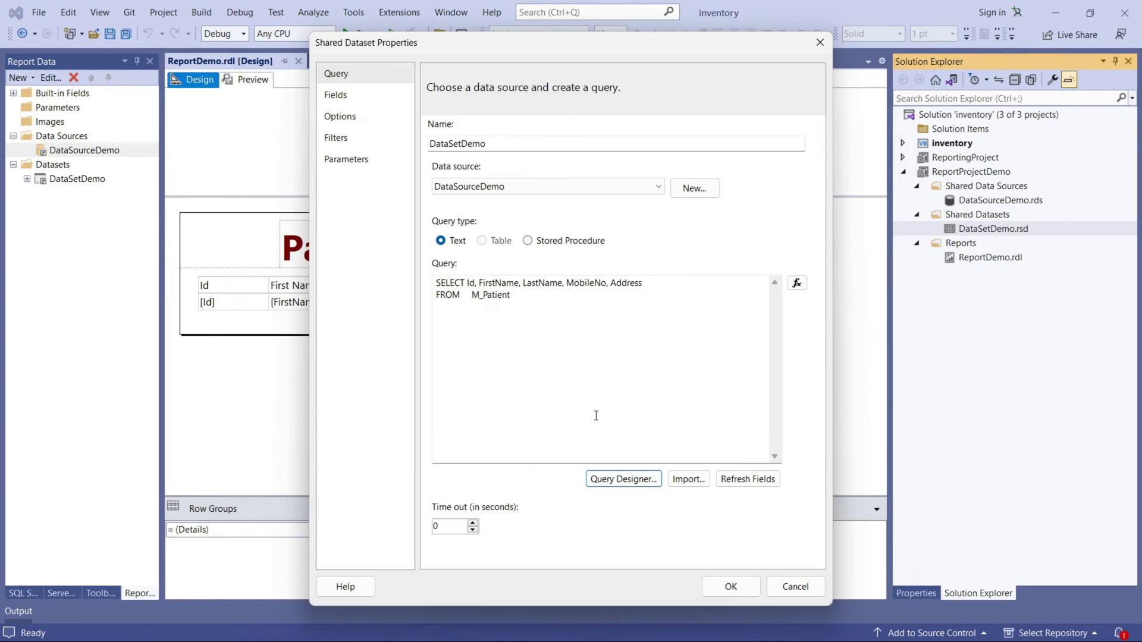
left_click(731, 586)
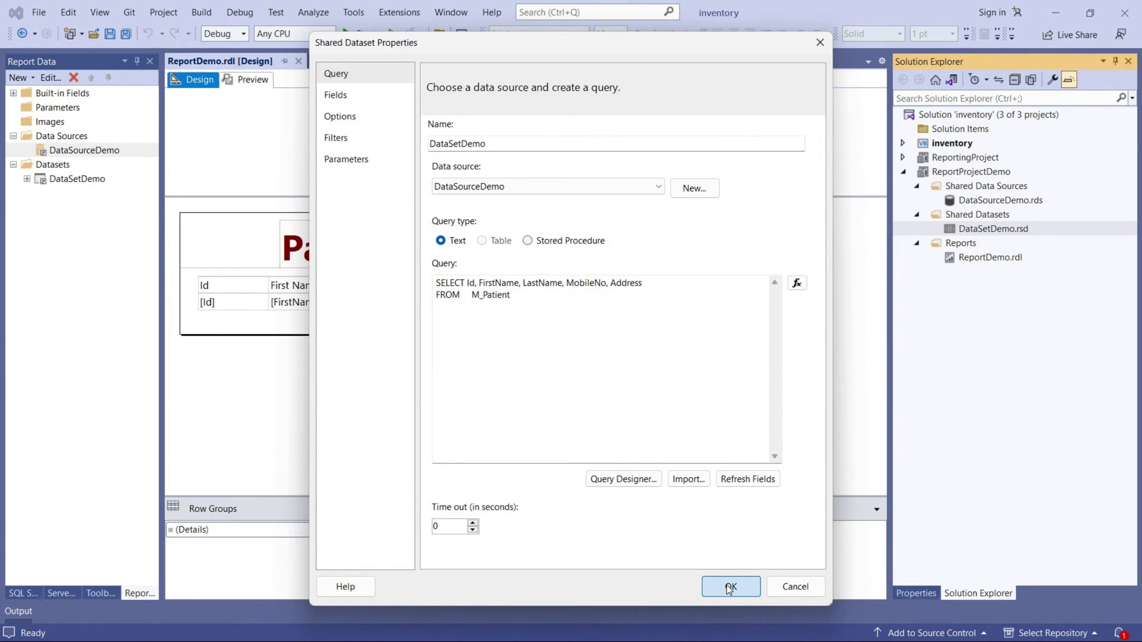
Refresh the report dataset's fields from shared DataSetDemo so the new Address field appears.
double_click(53, 181)
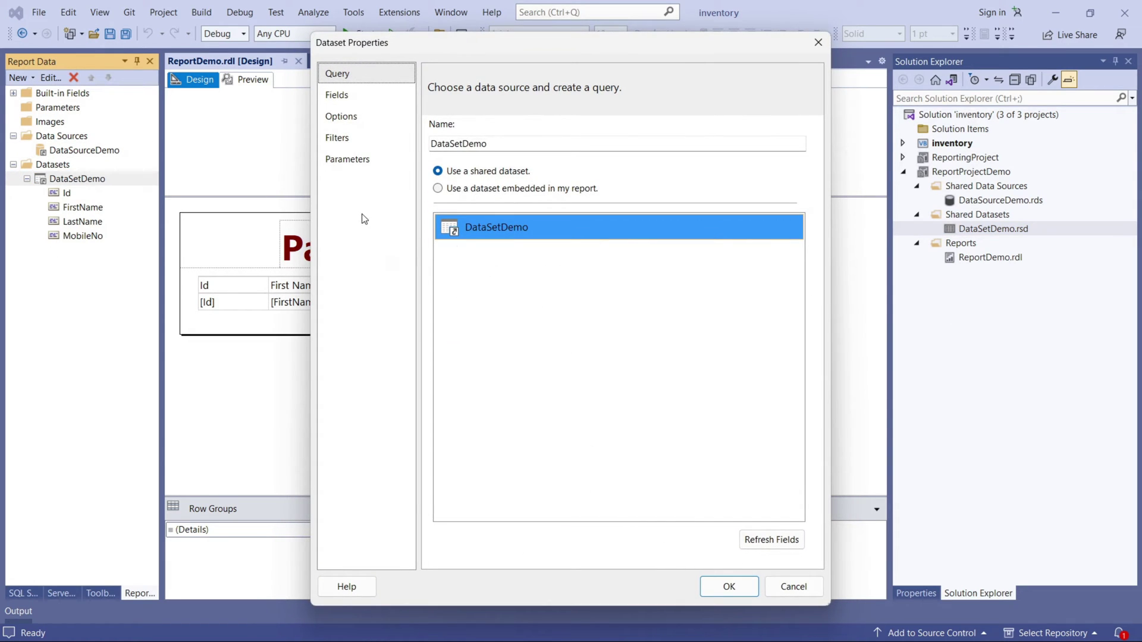
left_click(344, 98)
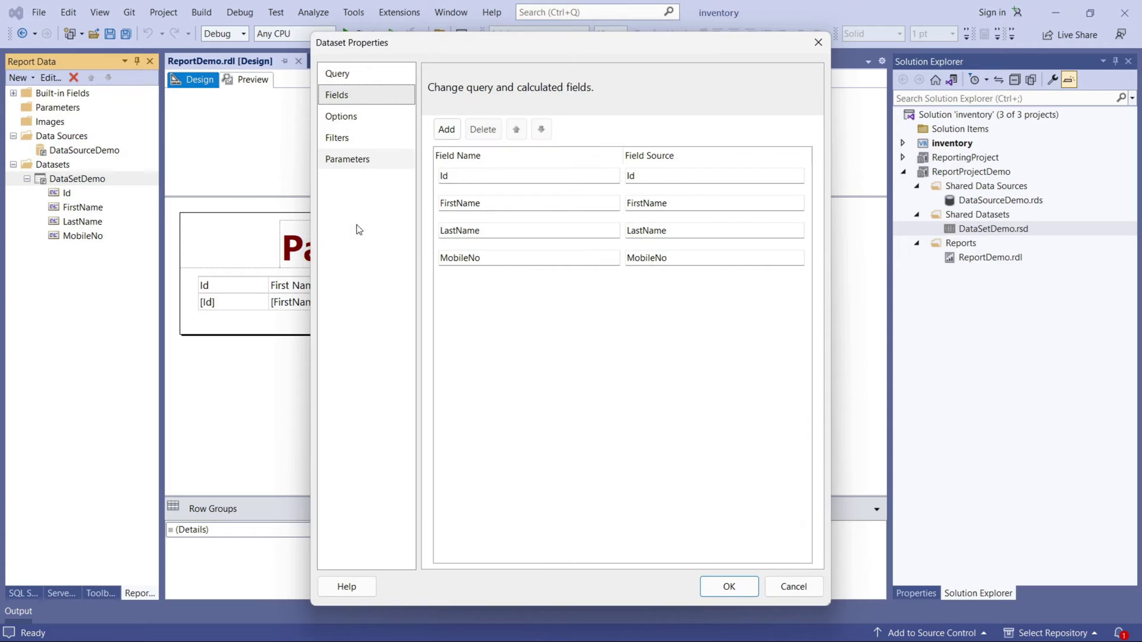
left_click(337, 73)
left_click(336, 94)
left_click(338, 73)
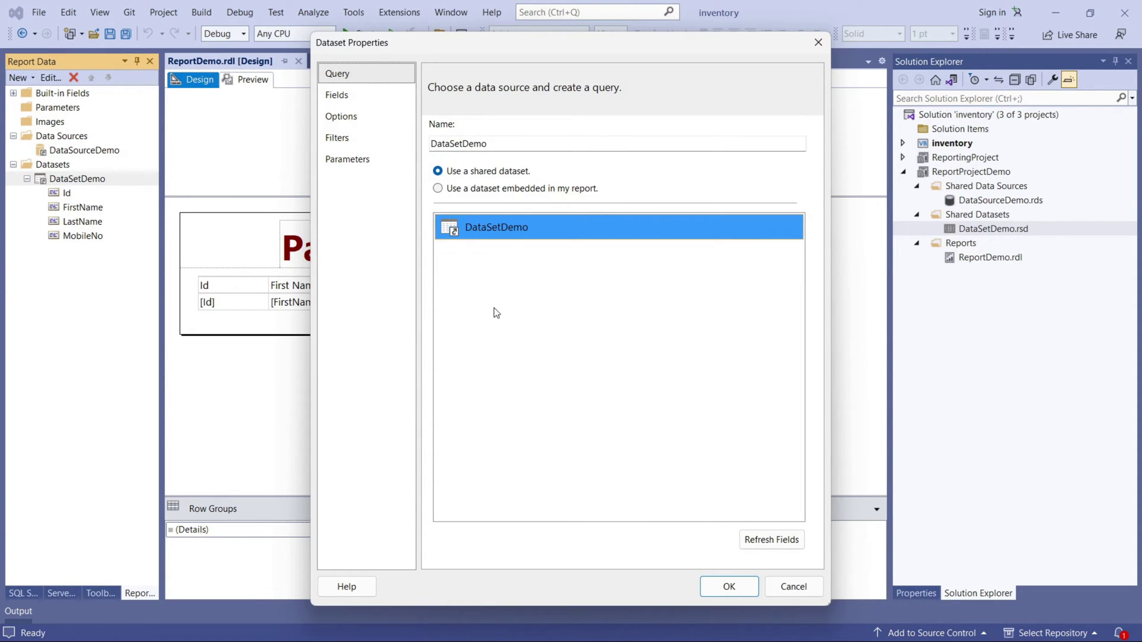
left_click(526, 234)
left_click(772, 542)
left_click(774, 545)
left_click(741, 591)
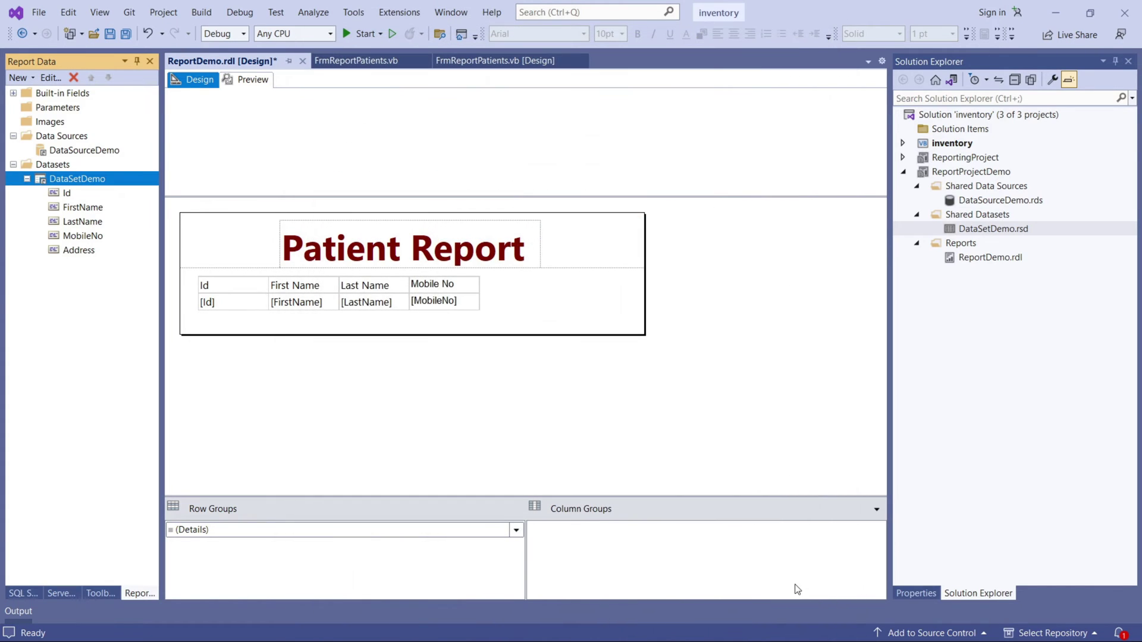
left_click(88, 252)
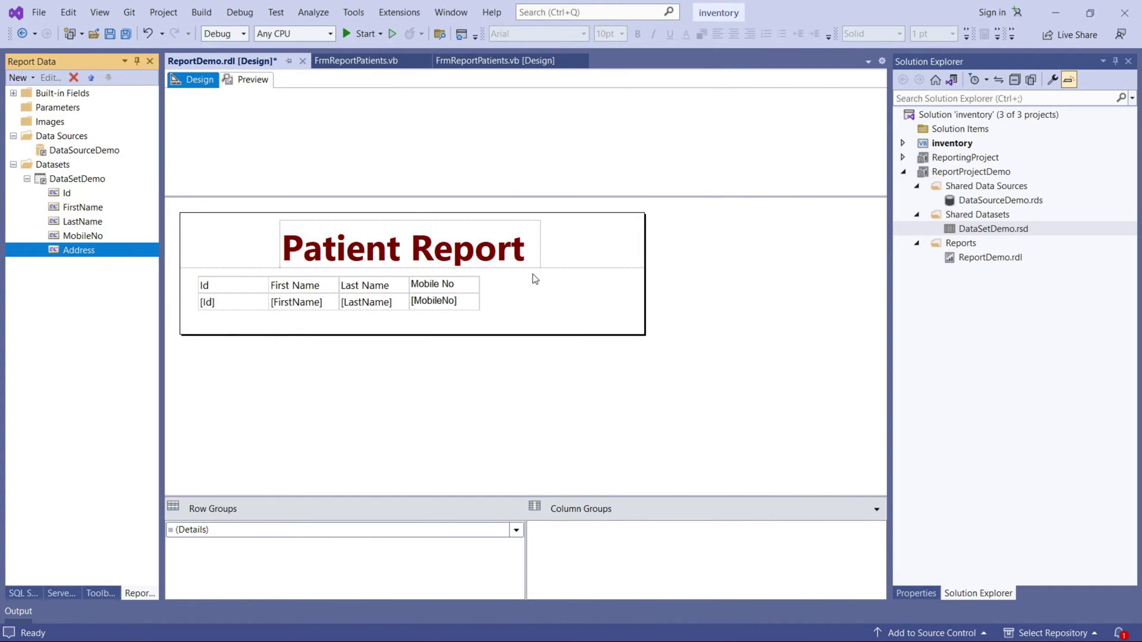
Insert a new column right of Mobile No and bind it to the Address field.
right_click(472, 288)
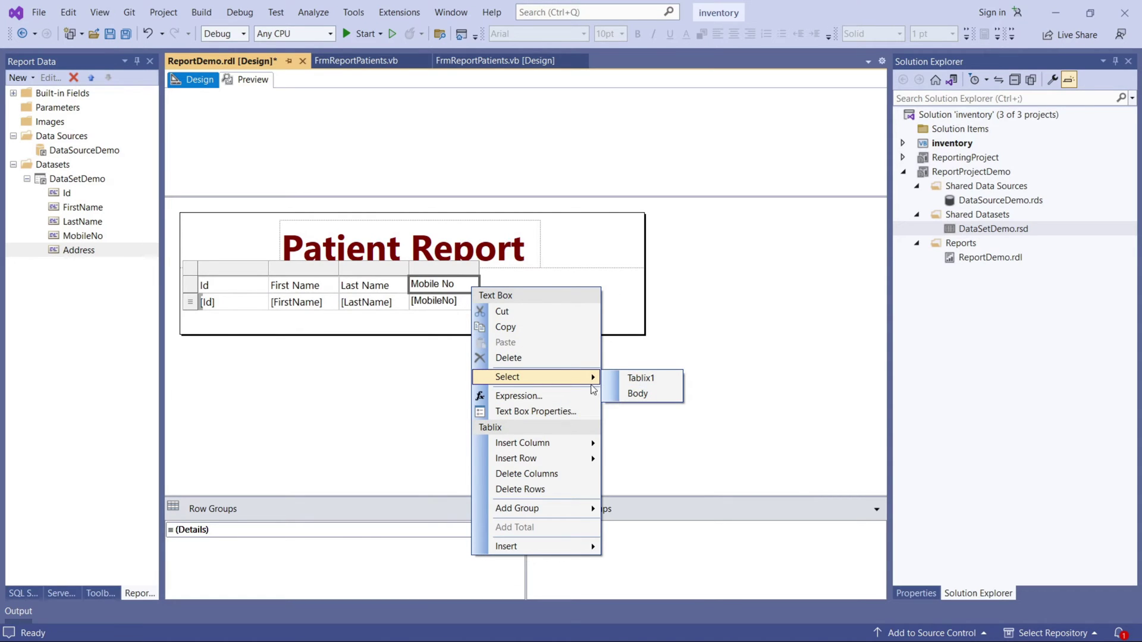
mouse_move(561, 459)
mouse_move(586, 445)
left_click(646, 461)
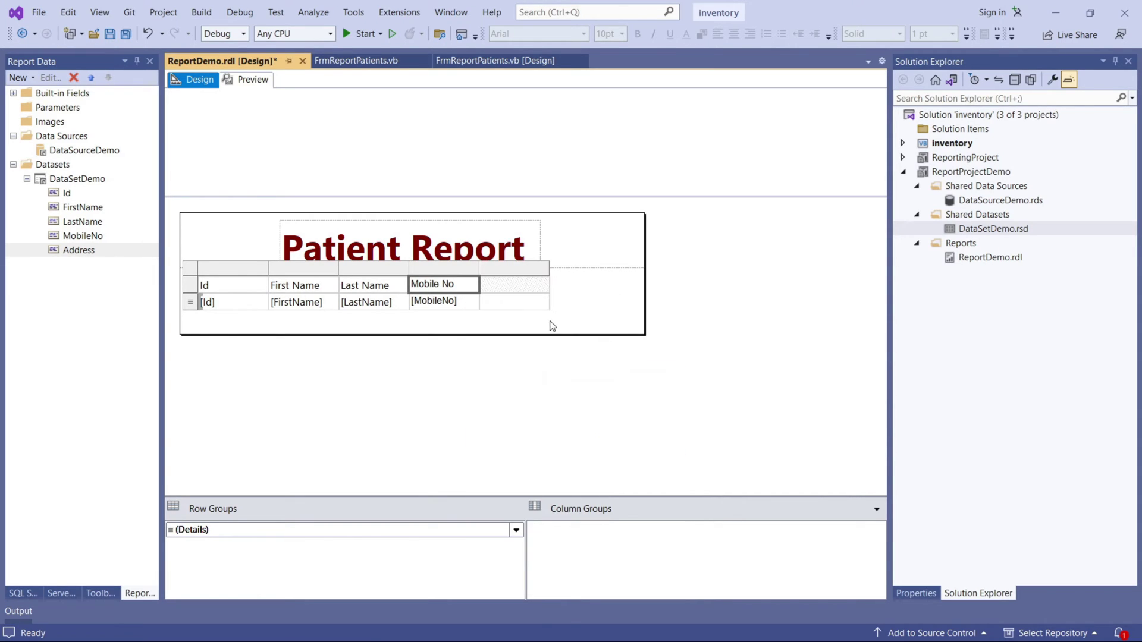
left_click(543, 299)
left_click(559, 374)
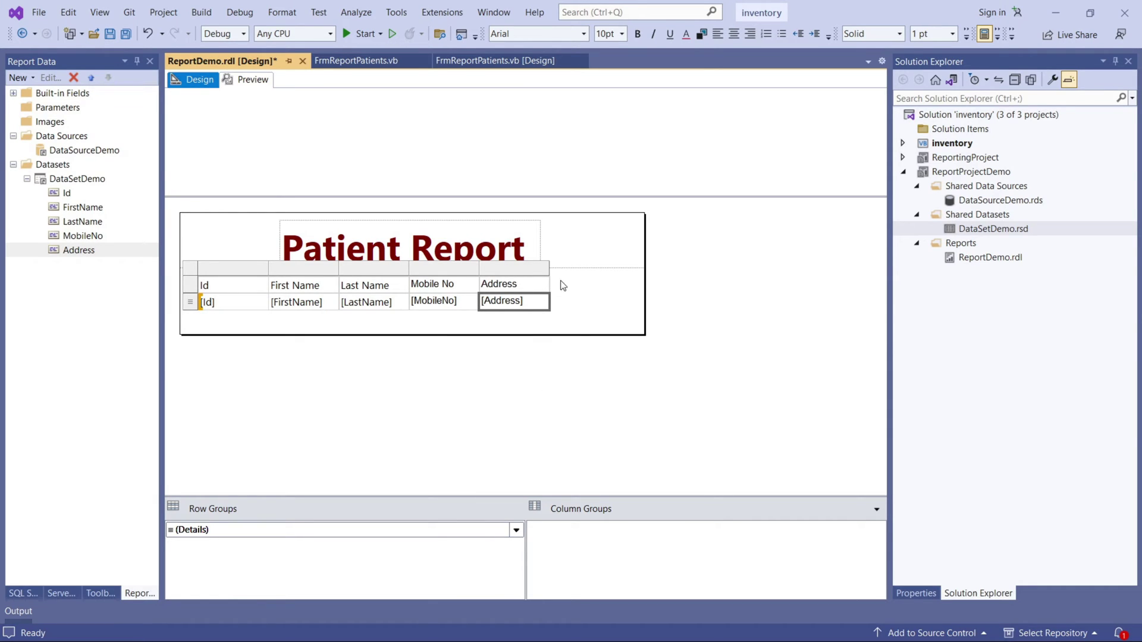
Widen the Address column and save ReportDemo.rdl.
left_click(556, 283)
left_click_drag(549, 288, 557, 288)
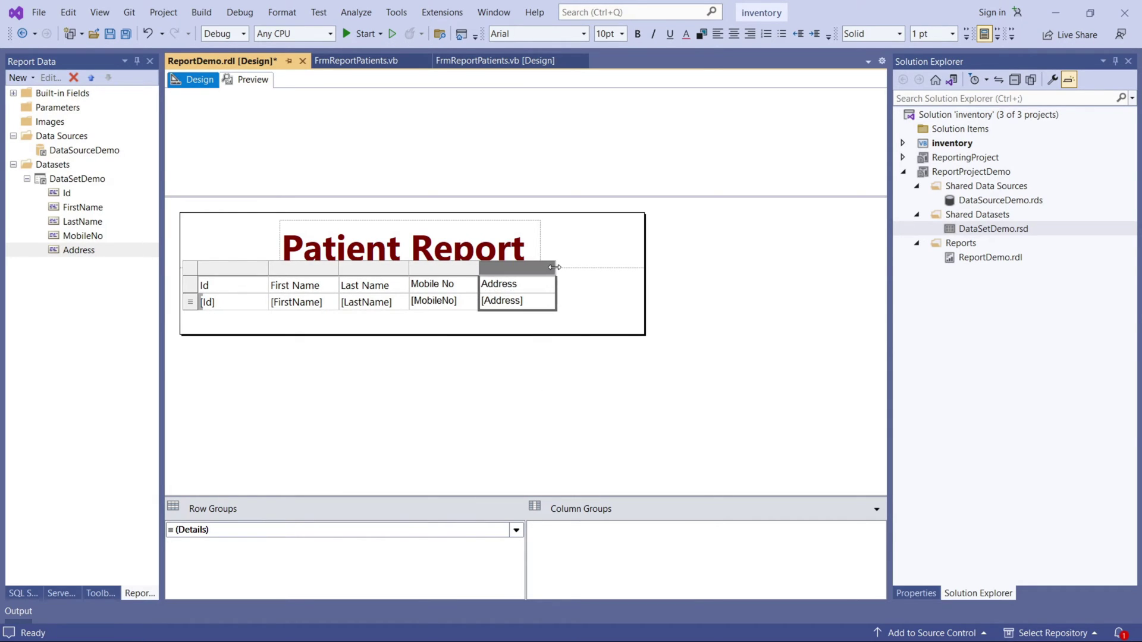
left_click(594, 304)
left_click(110, 34)
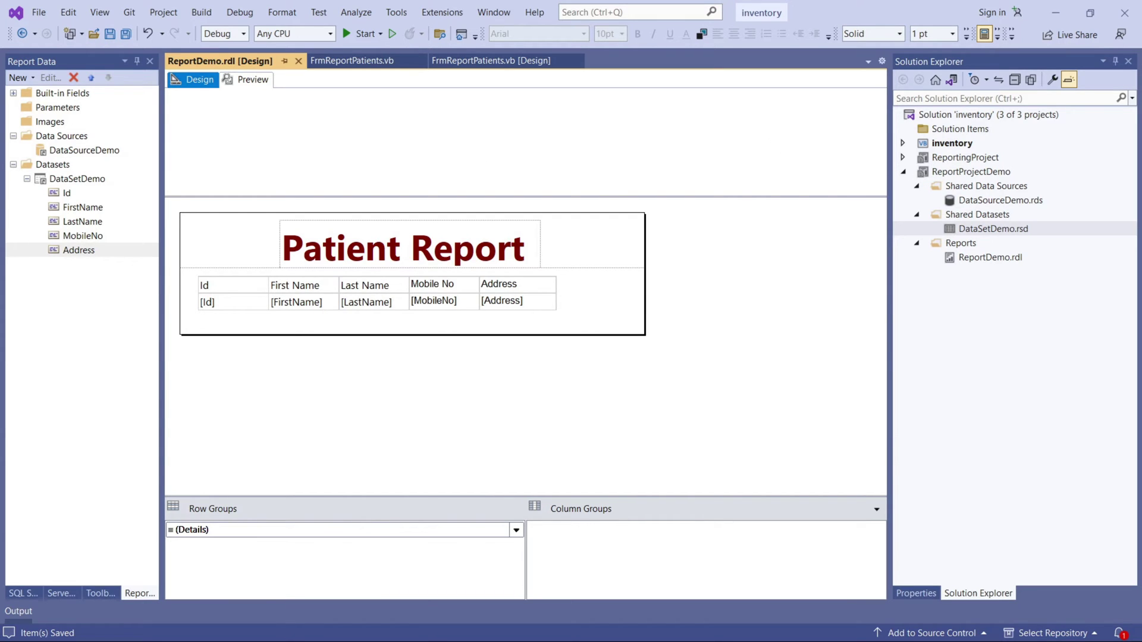
key("alt+Tab")
View the Home folder's management settings, then return to the Home folder listing.
left_click(272, 331)
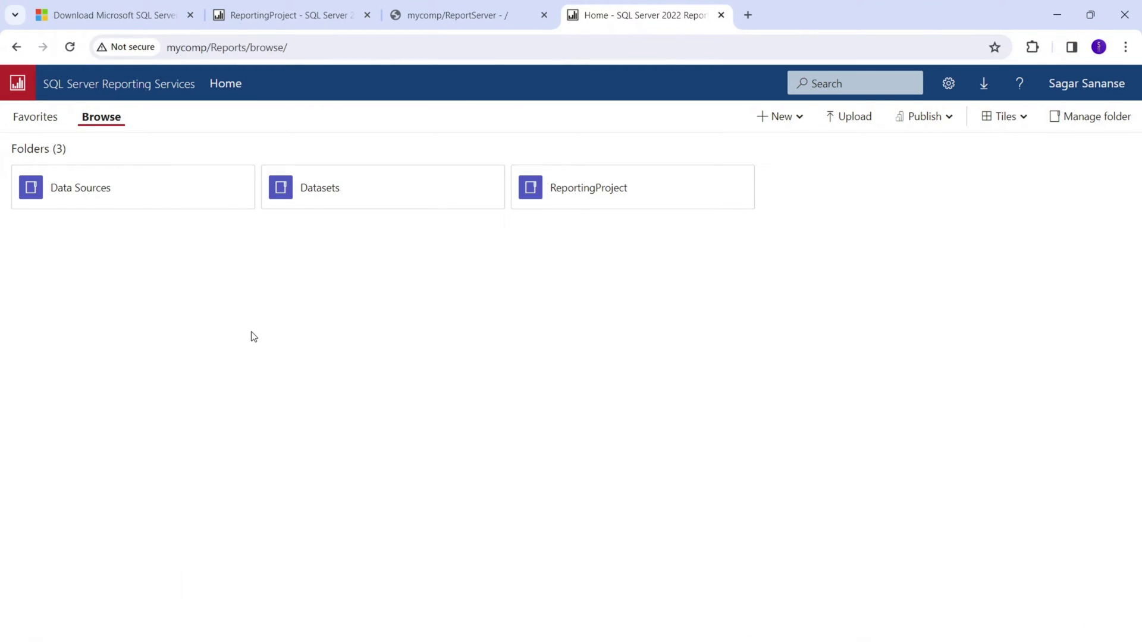
right_click(225, 319)
left_click(999, 97)
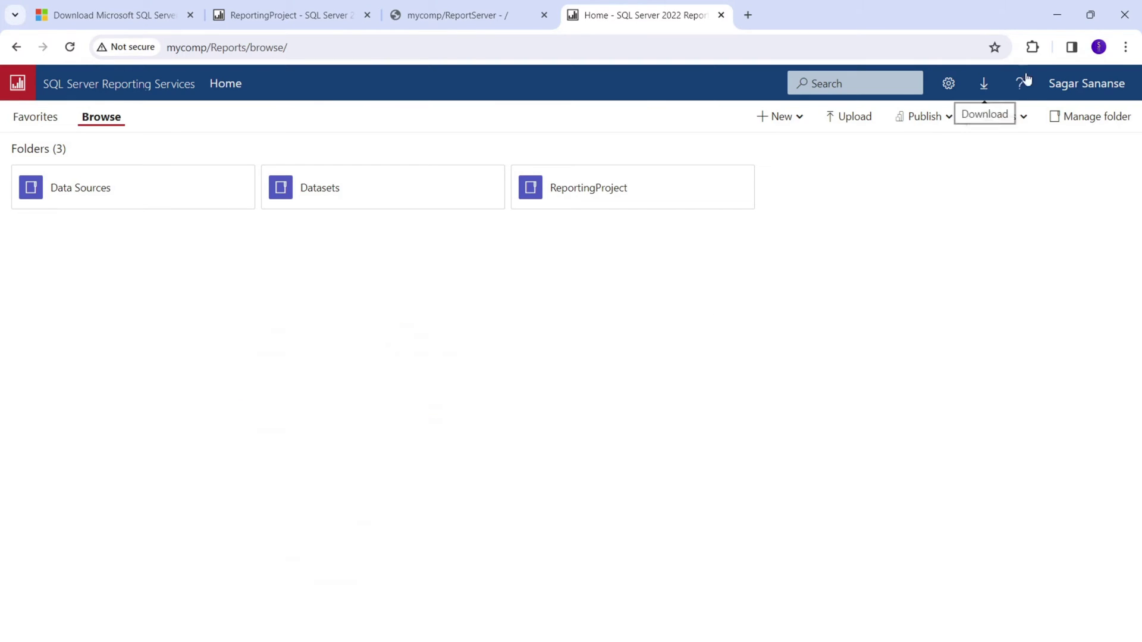
left_click(1098, 116)
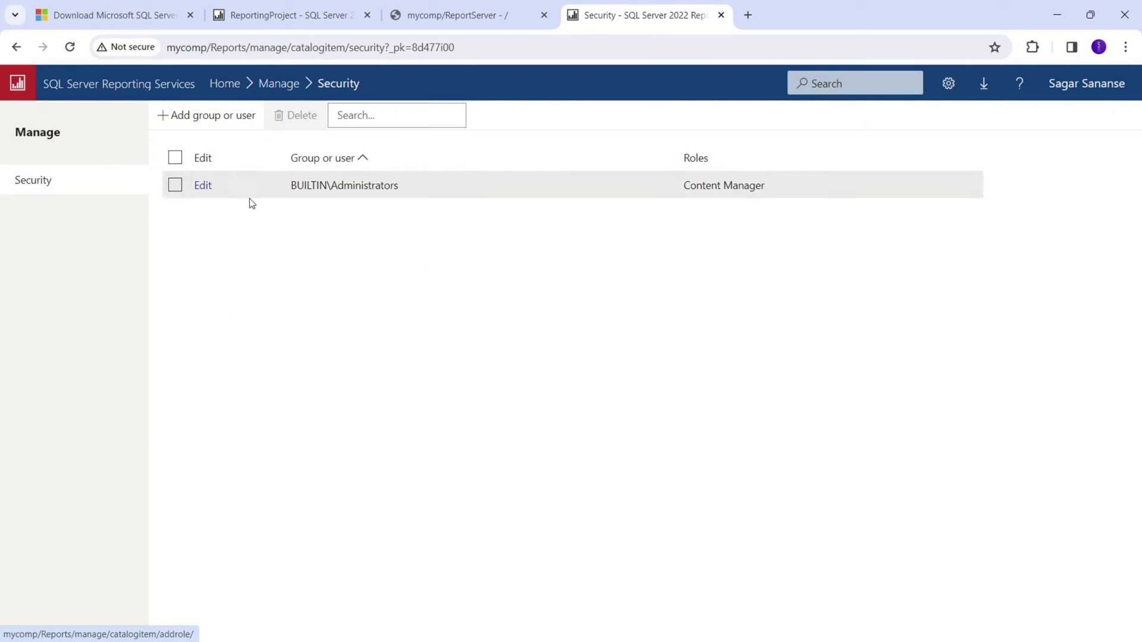
left_click(226, 85)
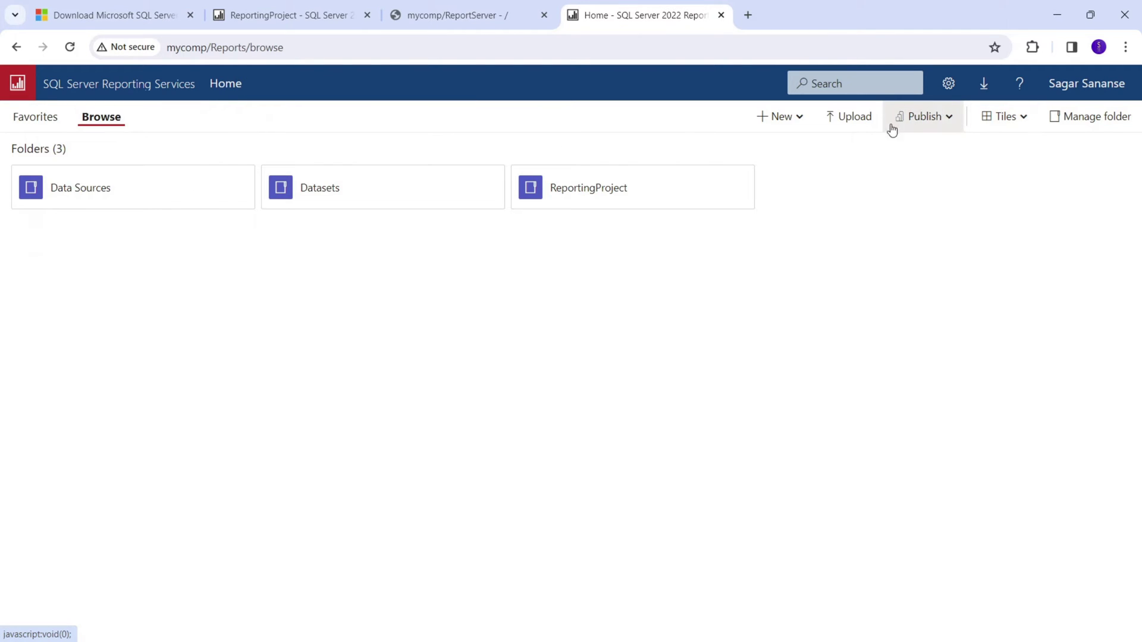
Create a new folder named datasourcedemo in the portal's Home folder.
left_click(779, 117)
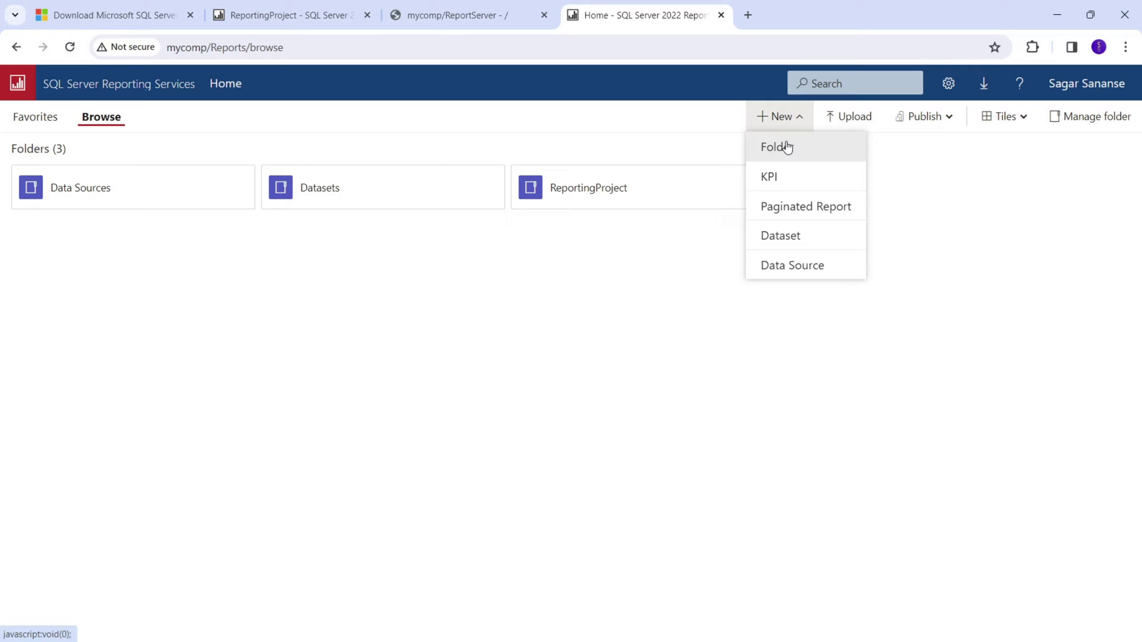
left_click(787, 147)
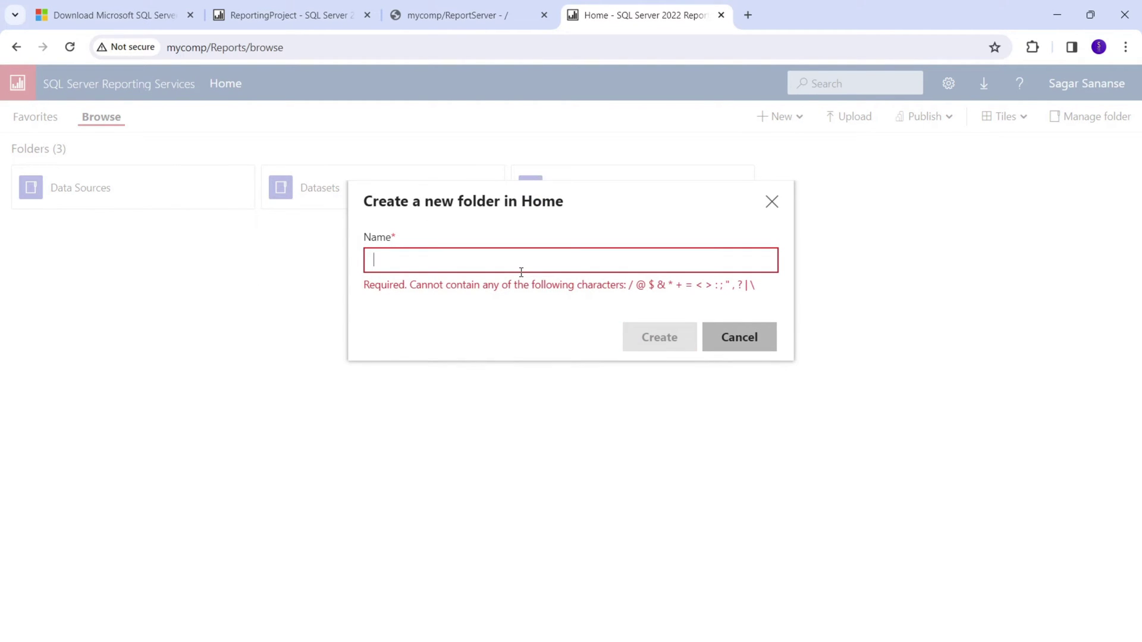
type("datasourcedemo")
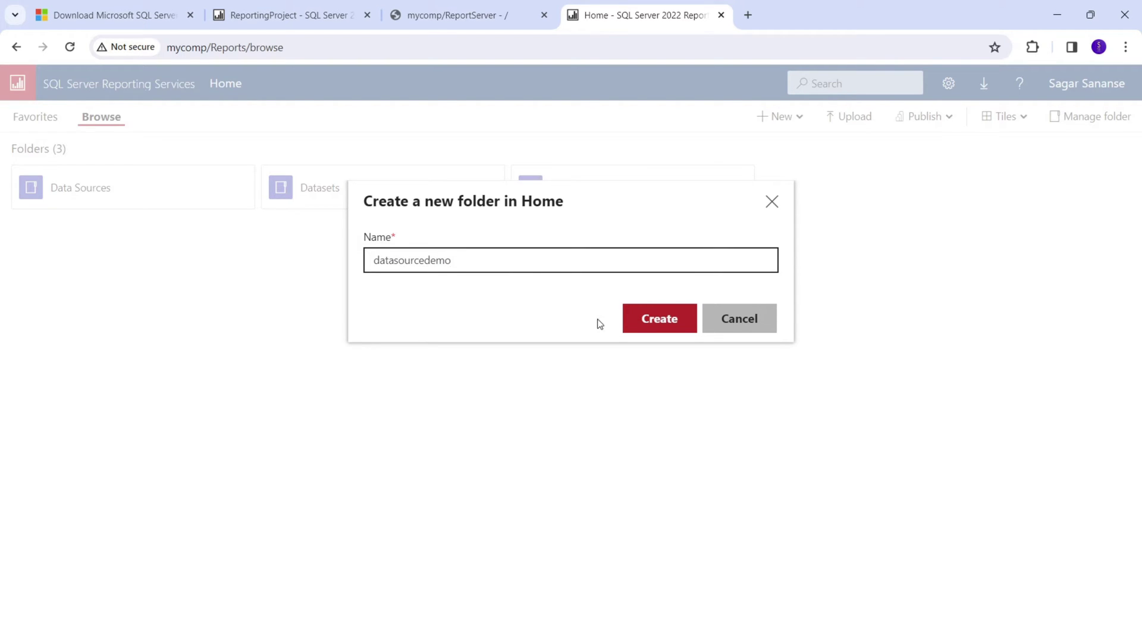
left_click(633, 325)
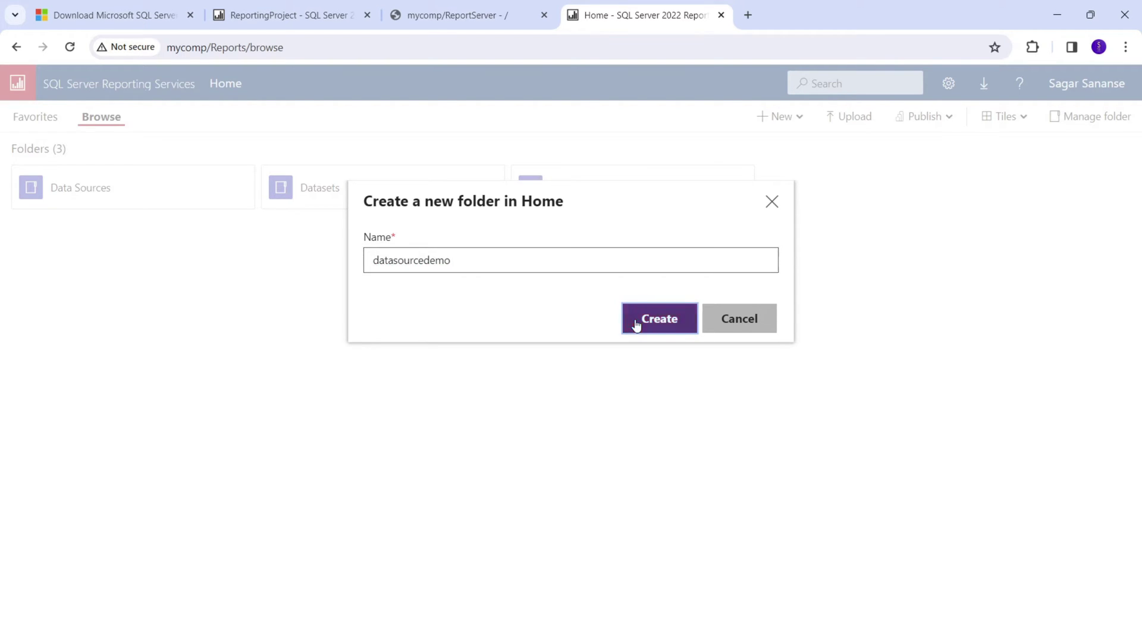
left_click(474, 258)
left_click(650, 322)
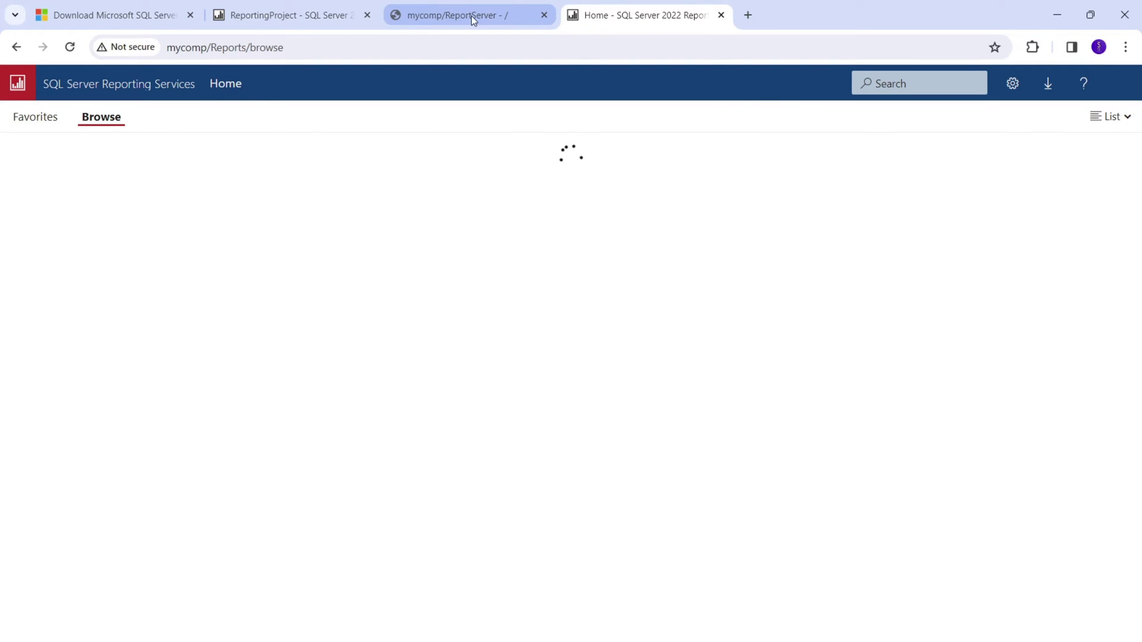
Create a datasetdemo folder inside the ReportingProject folder.
left_click(261, 18)
left_click(783, 116)
left_click(789, 145)
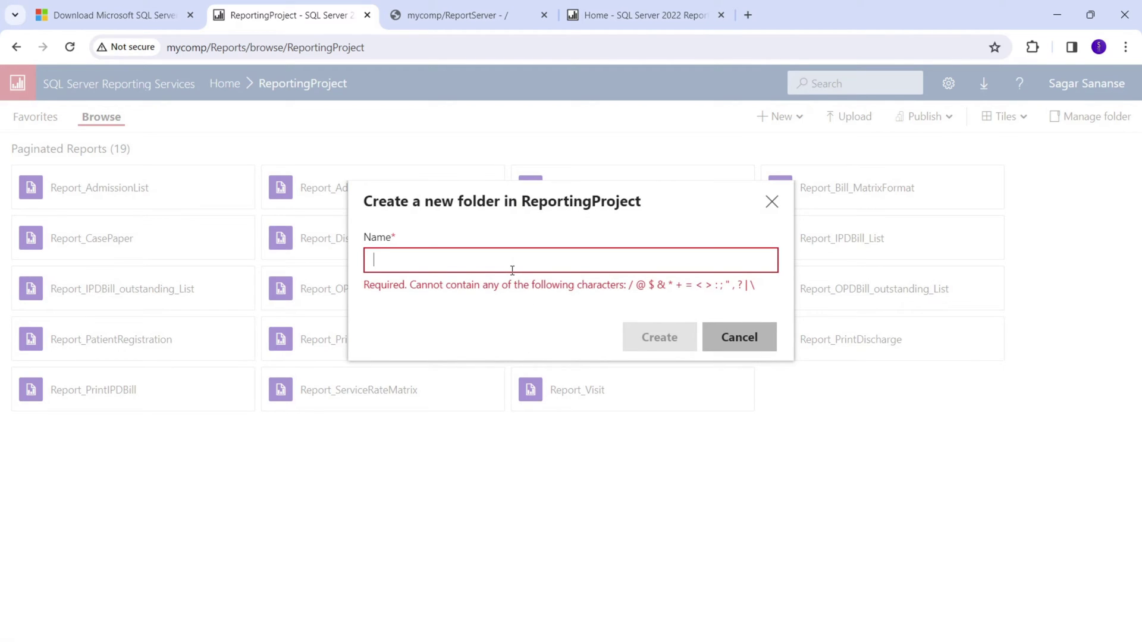
type("datasetdemo")
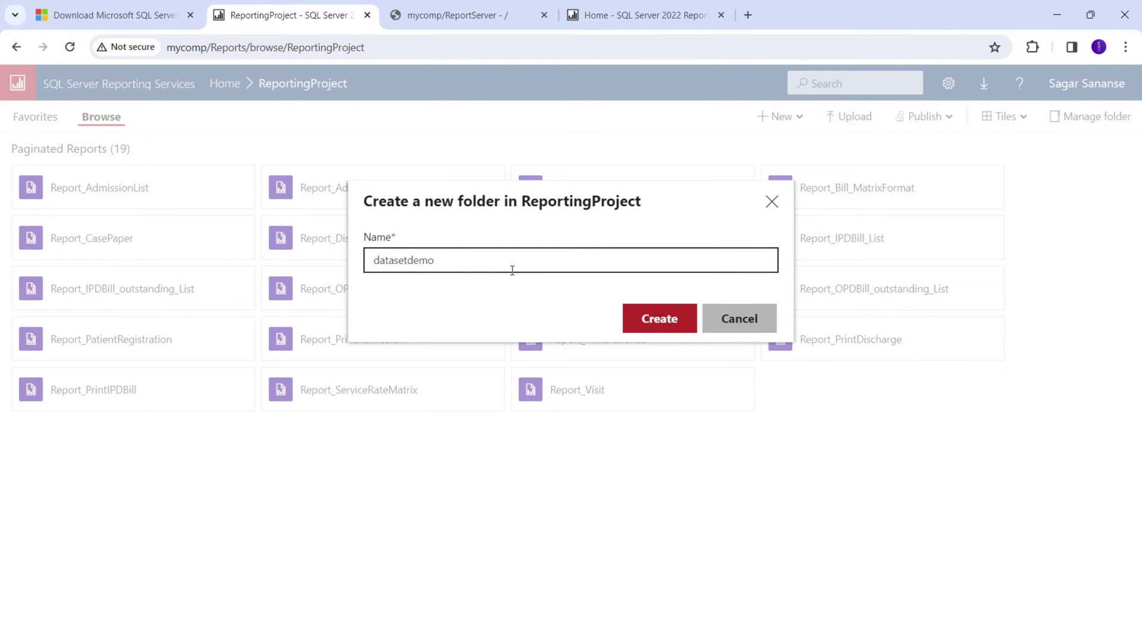
left_click(633, 326)
Duplicate the Home portal tab to view Home listing four folders.
left_click(633, 18)
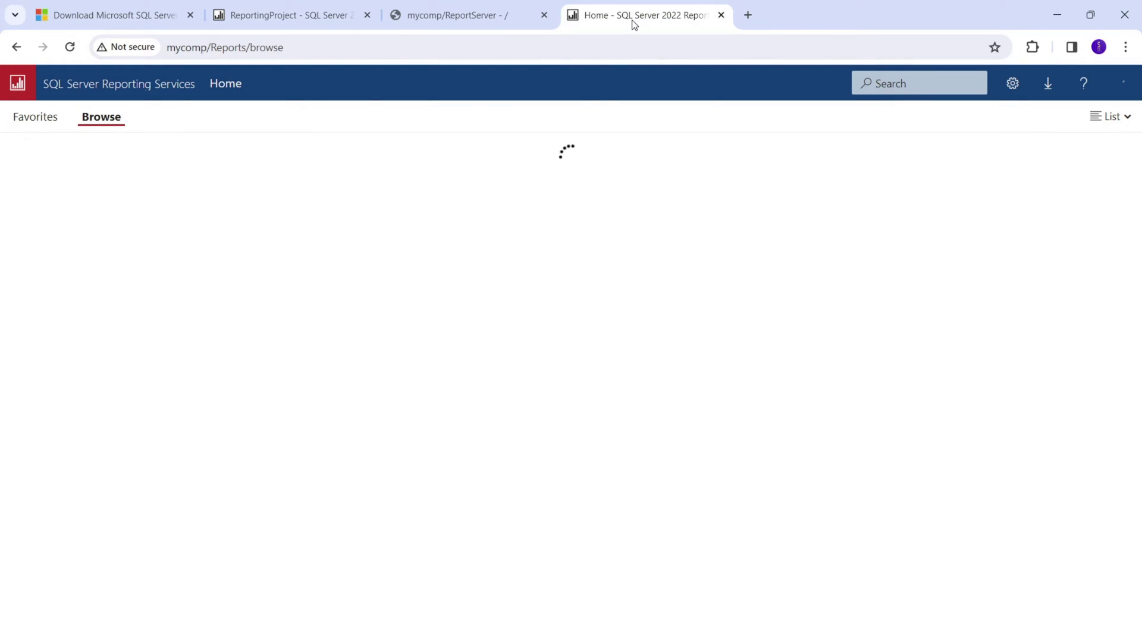
right_click(625, 21)
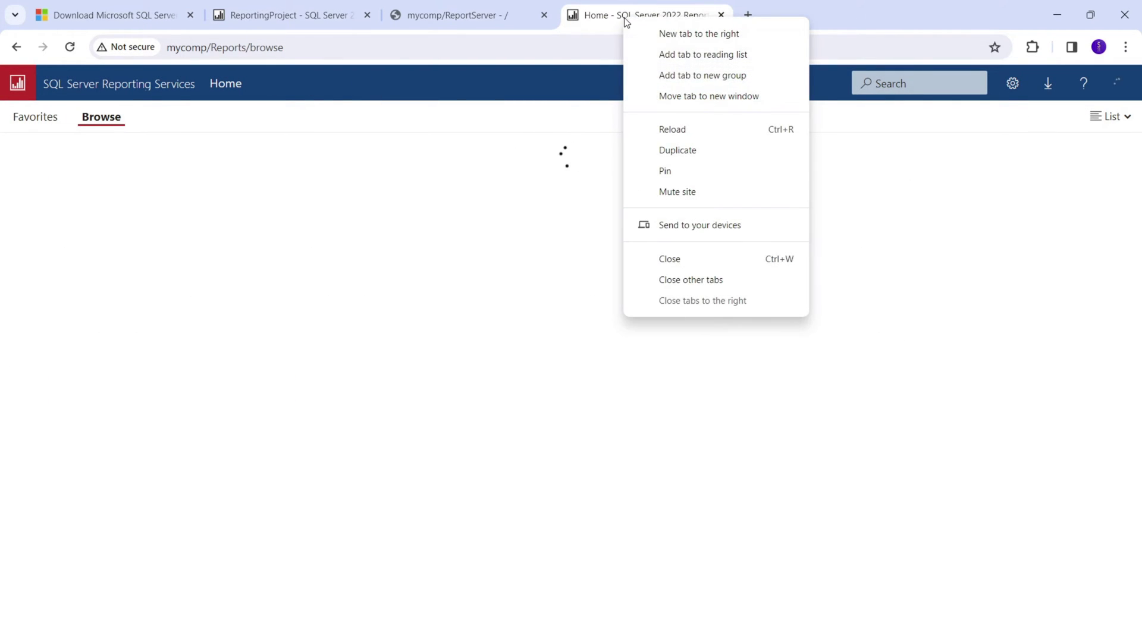
left_click(675, 150)
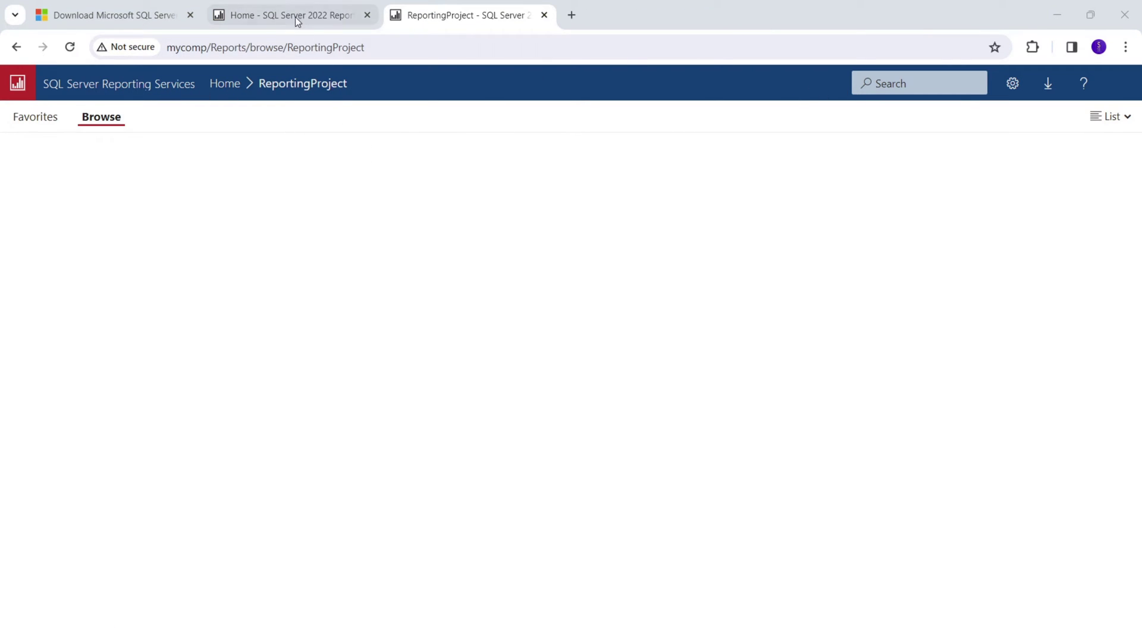
left_click(293, 13)
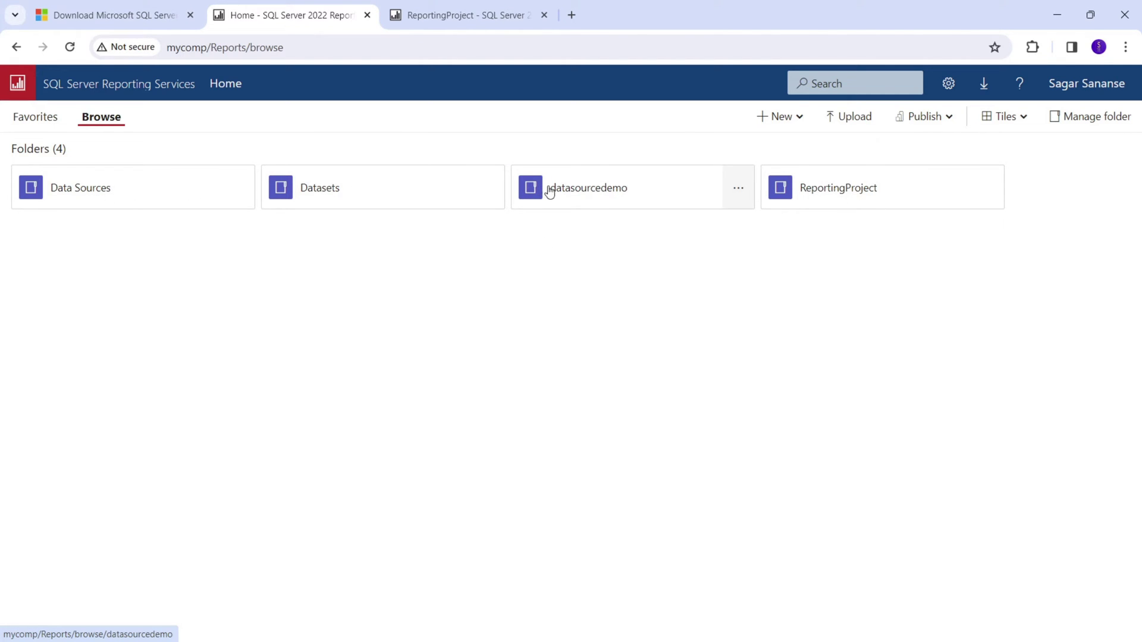
Create a Reportdemo folder in Home.
left_click(790, 118)
left_click(790, 153)
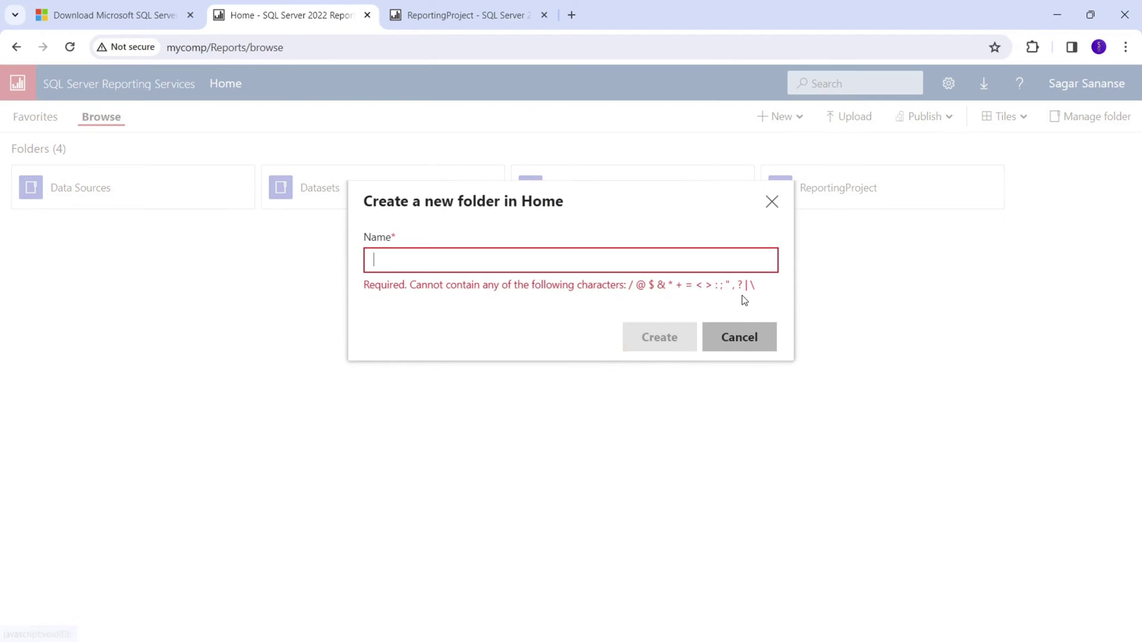
type("Reportdemo")
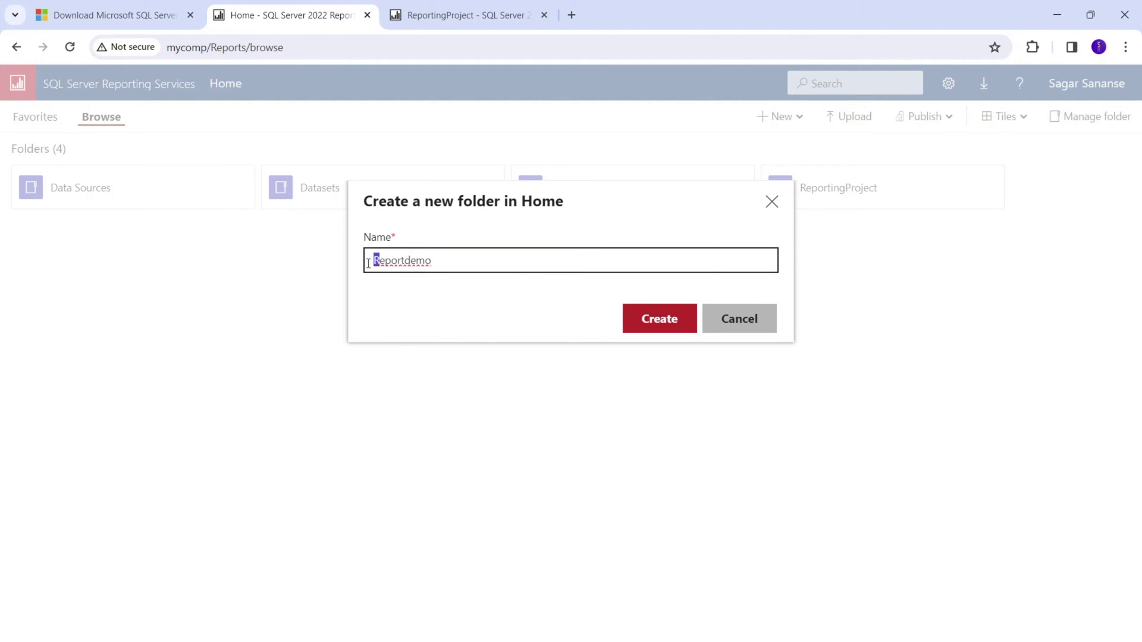
left_click(669, 327)
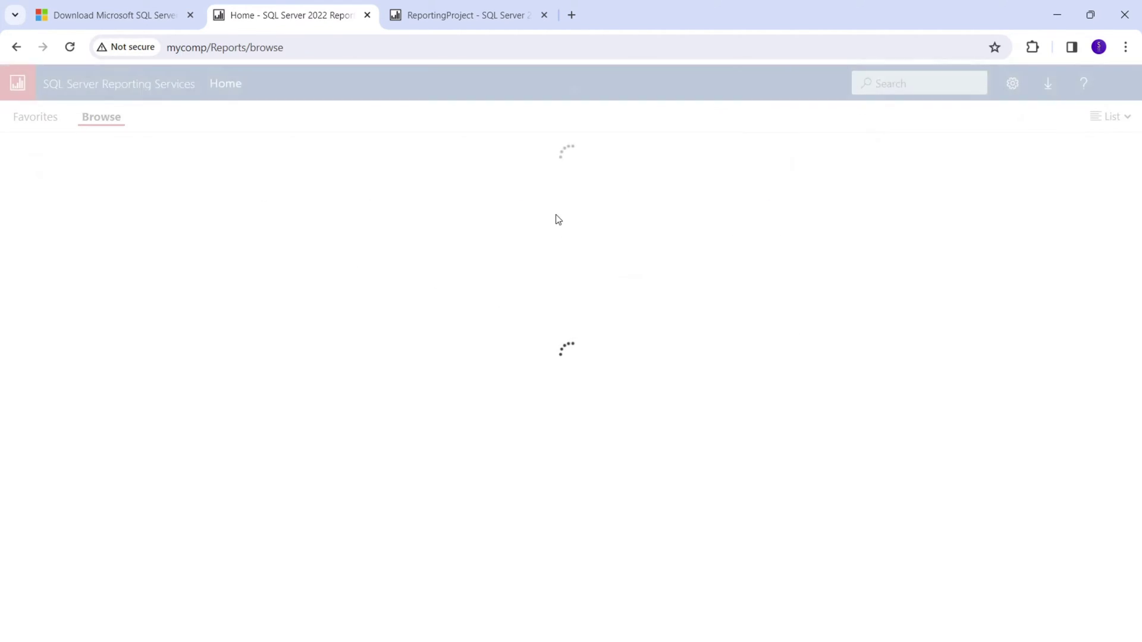
Go back to the refreshed home folder list, then minimize the browser to show Visual Studio.
left_click(451, 21)
left_click(102, 117)
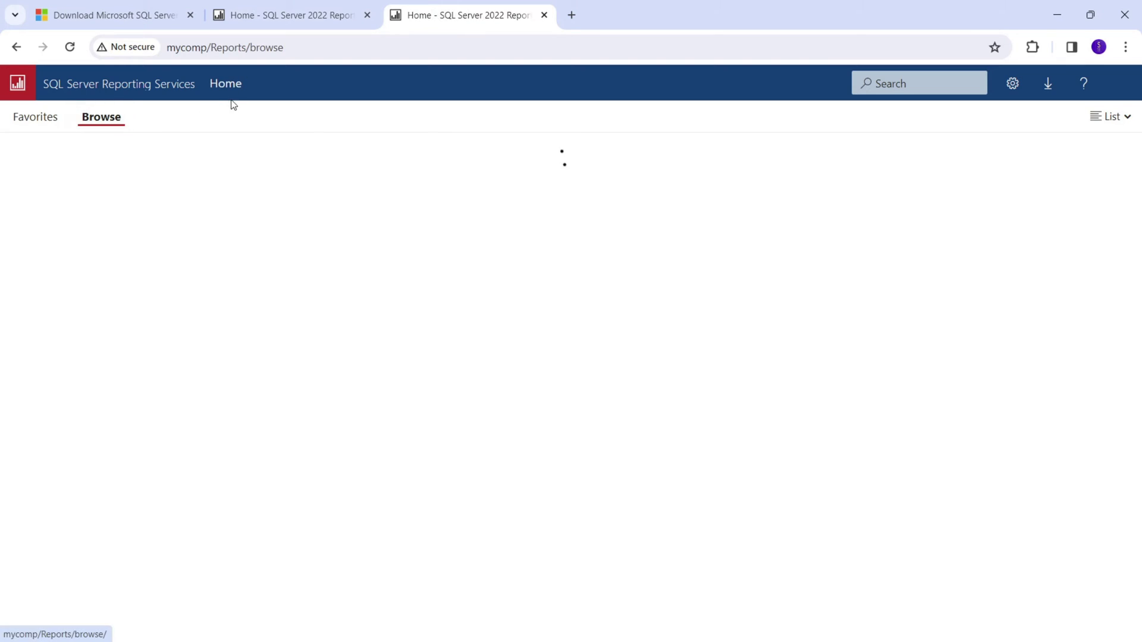
left_click(102, 118)
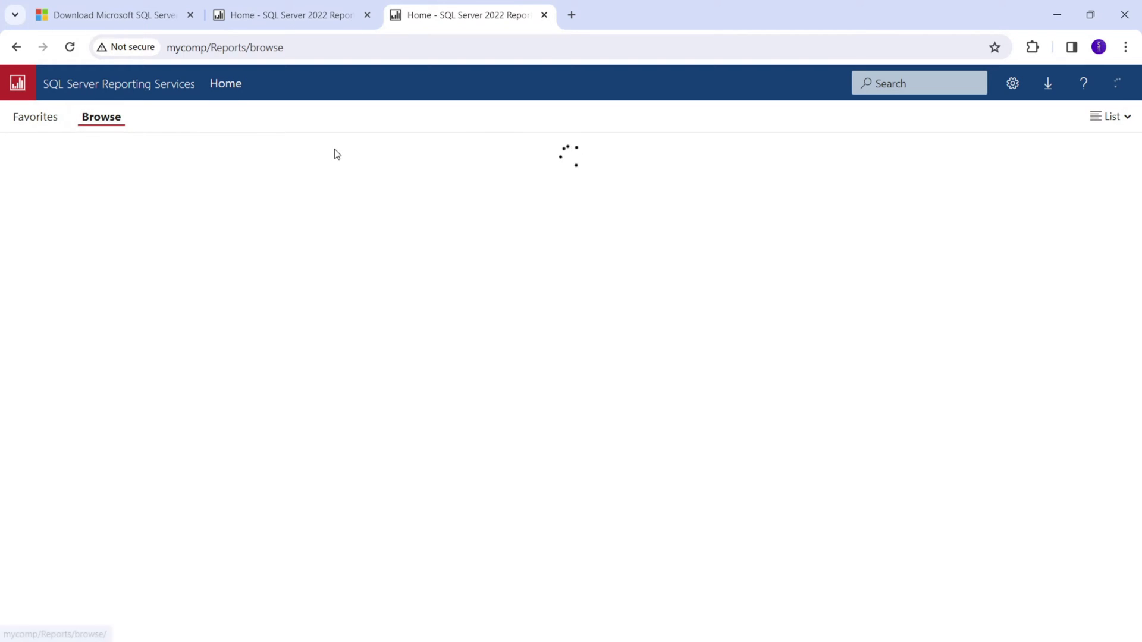
left_click(1056, 15)
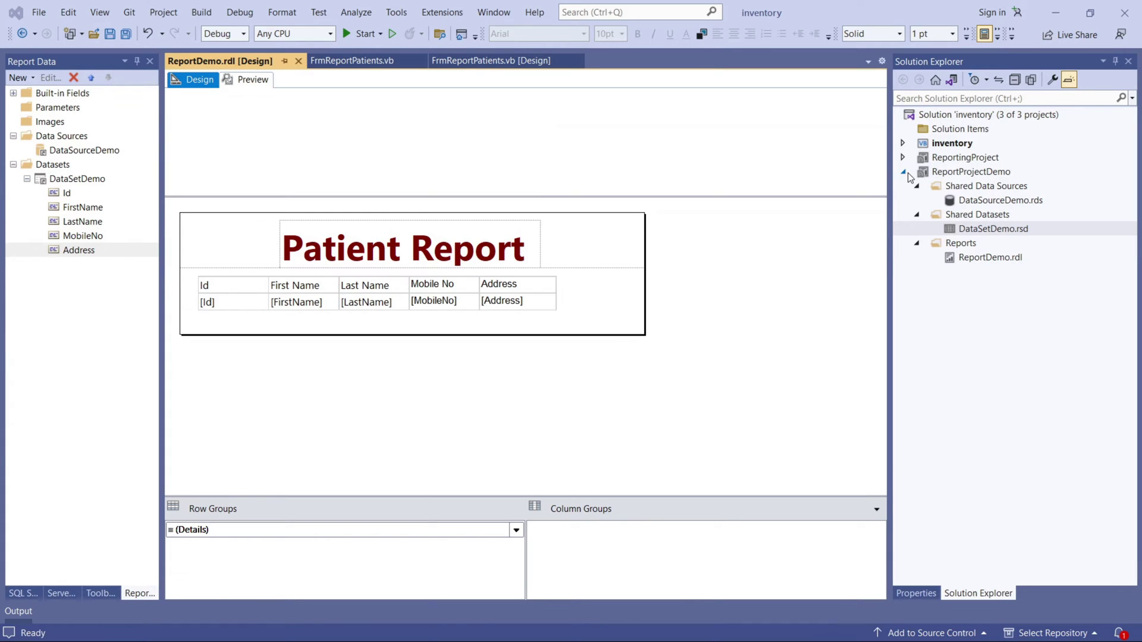
Build the ReportProjectDemo project and open its project properties.
right_click(981, 171)
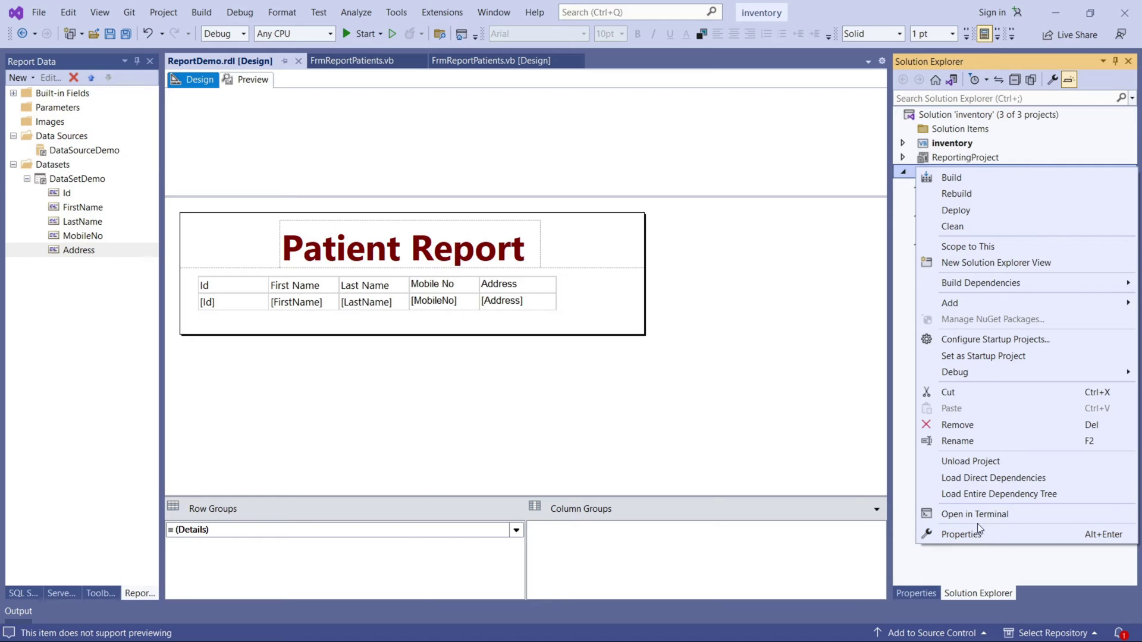
left_click(949, 177)
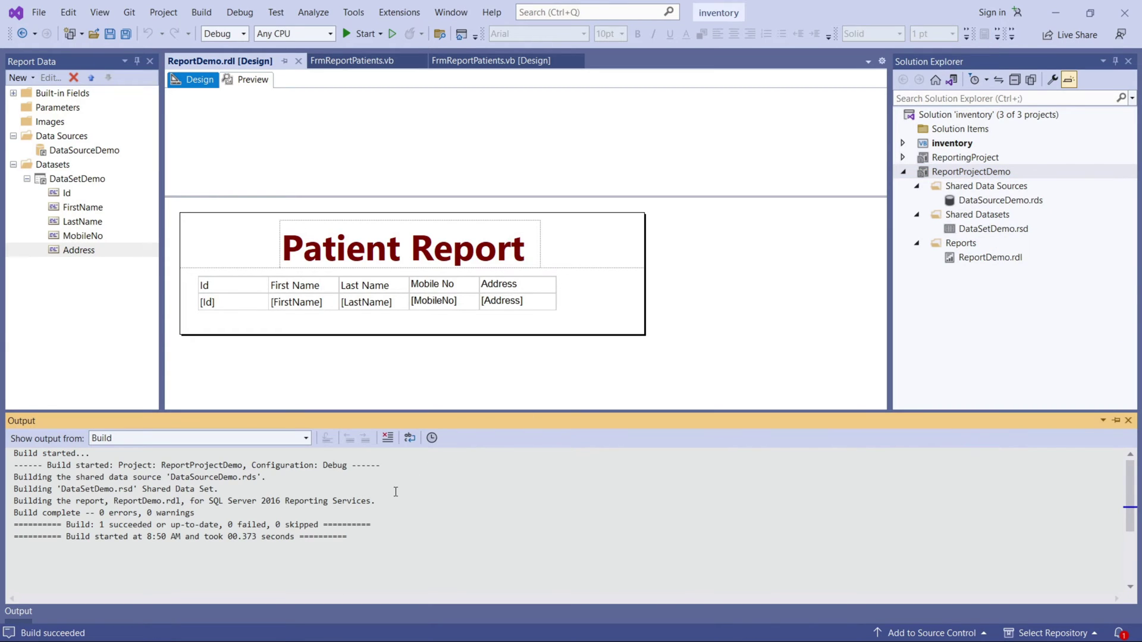
right_click(961, 172)
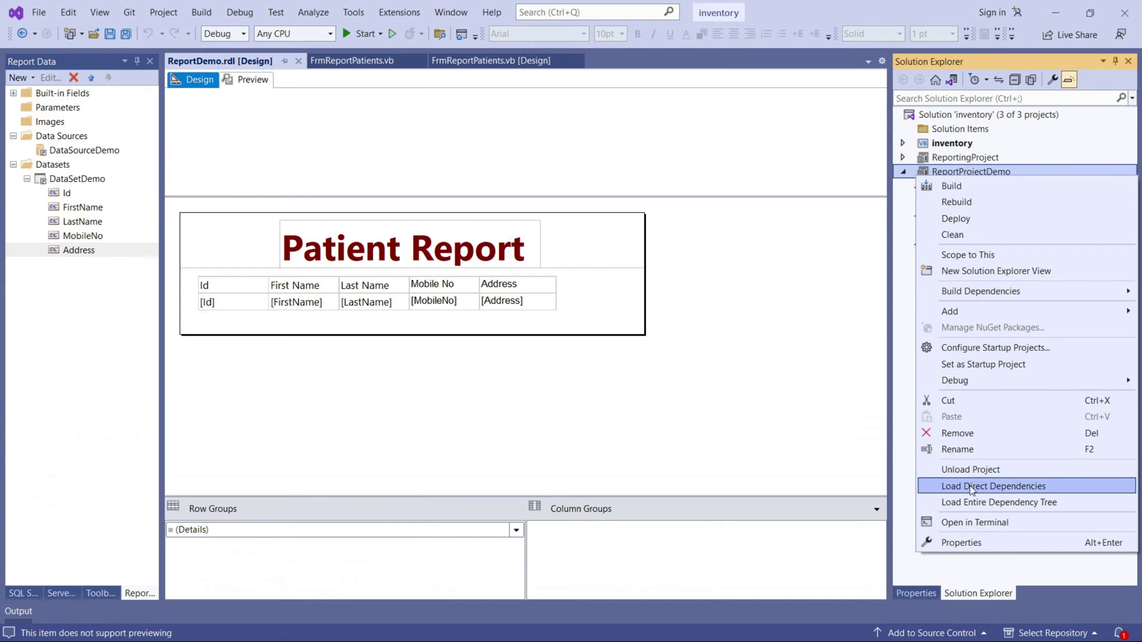
left_click(969, 538)
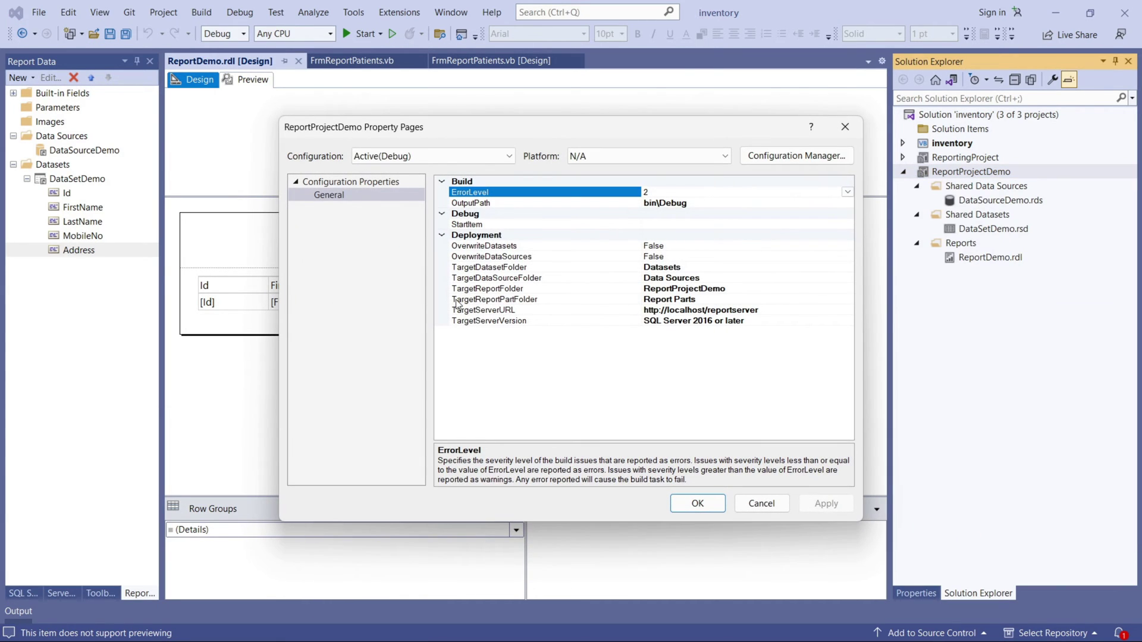
Set OverwriteDatasets and OverwriteDataSources to True.
left_click(679, 249)
left_click(848, 245)
left_click(660, 266)
left_click(841, 259)
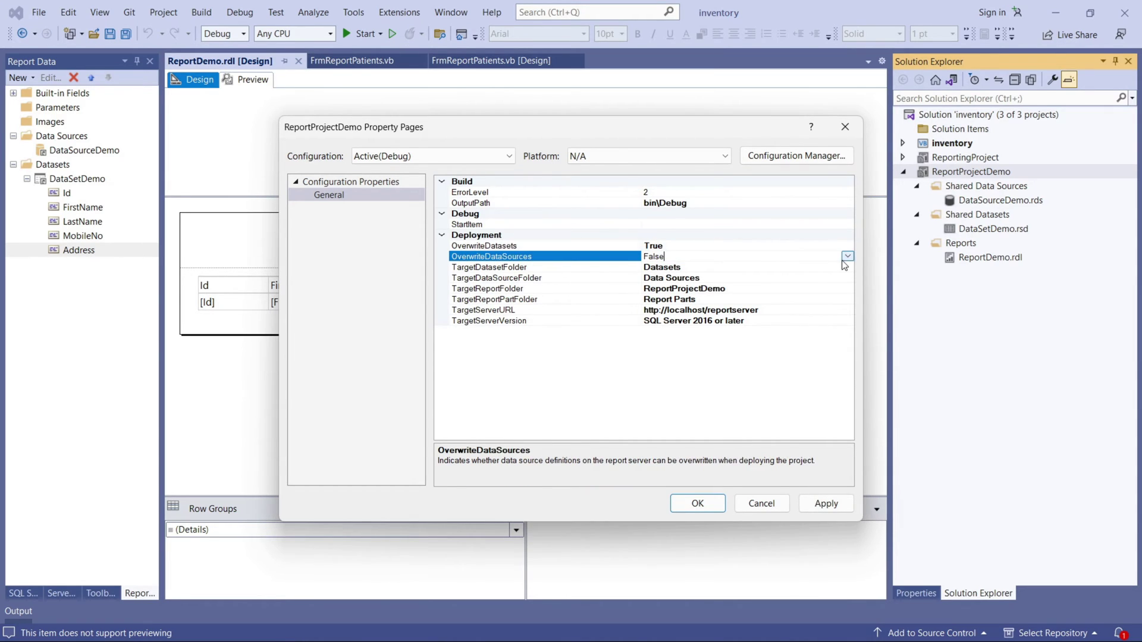
left_click(848, 256)
left_click(654, 267)
Replace the TargetDatasetFolder and TargetDataSourceFolder values with the new datasetdemo and datasourcedemo folder names.
left_click(670, 268)
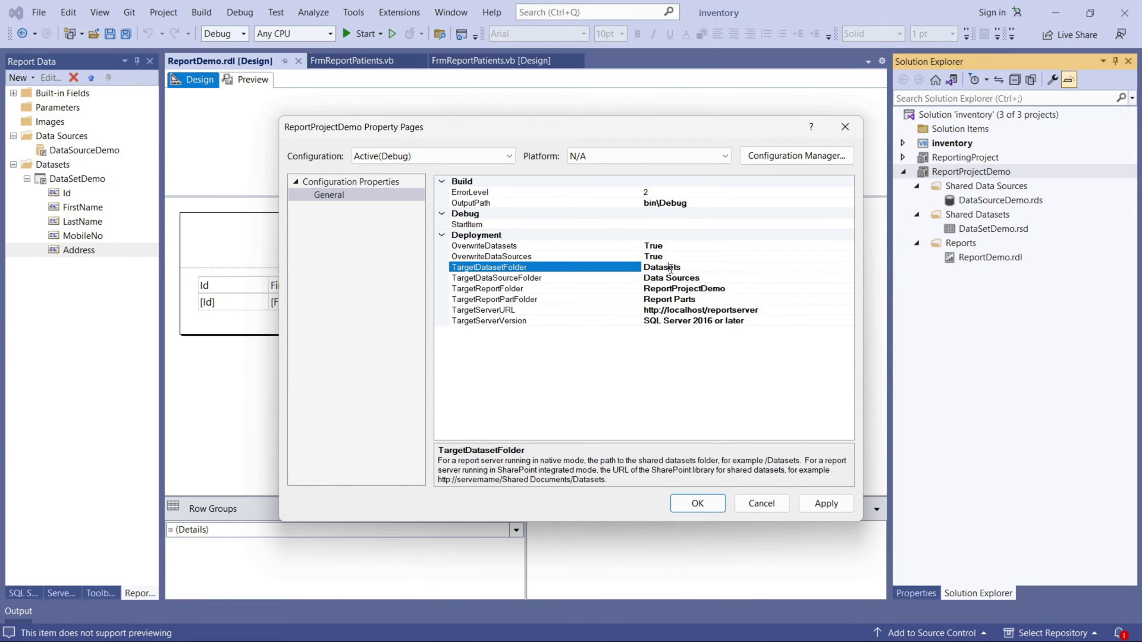
left_click(714, 270)
left_click(693, 267)
key("BackSpace")
key("BackSpace")
key("BackSpace")
key("BackSpace")
key("BackSpace")
key("BackSpace")
key("BackSpace")
left_click(711, 278)
left_click_drag(702, 278, 567, 281)
type("dat")
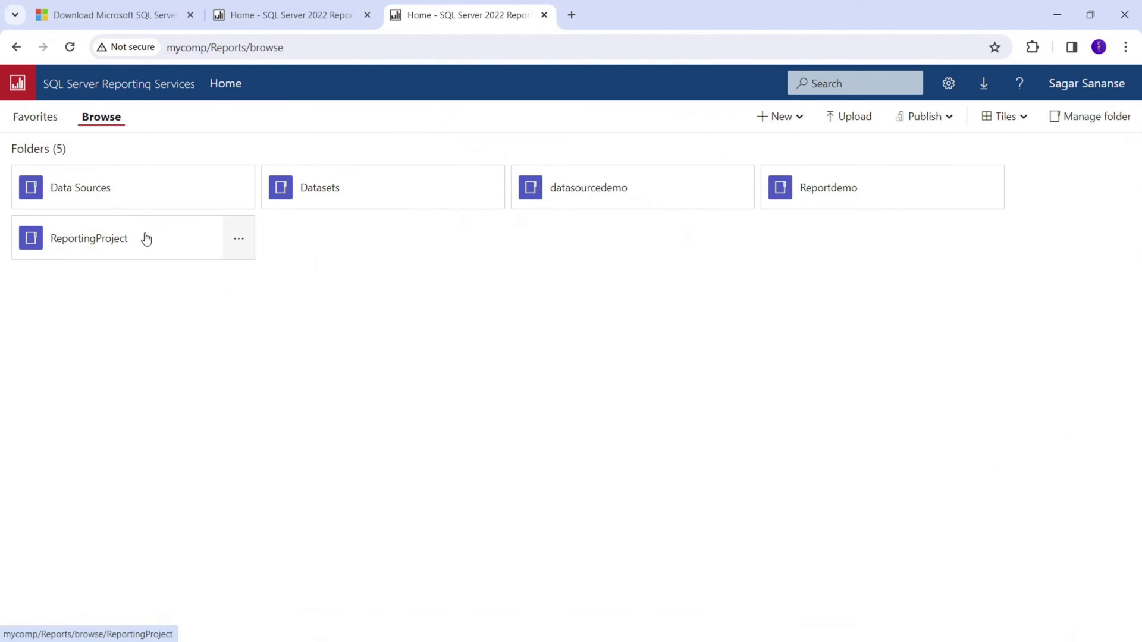
left_click_drag(644, 198, 743, 204)
left_click(739, 188)
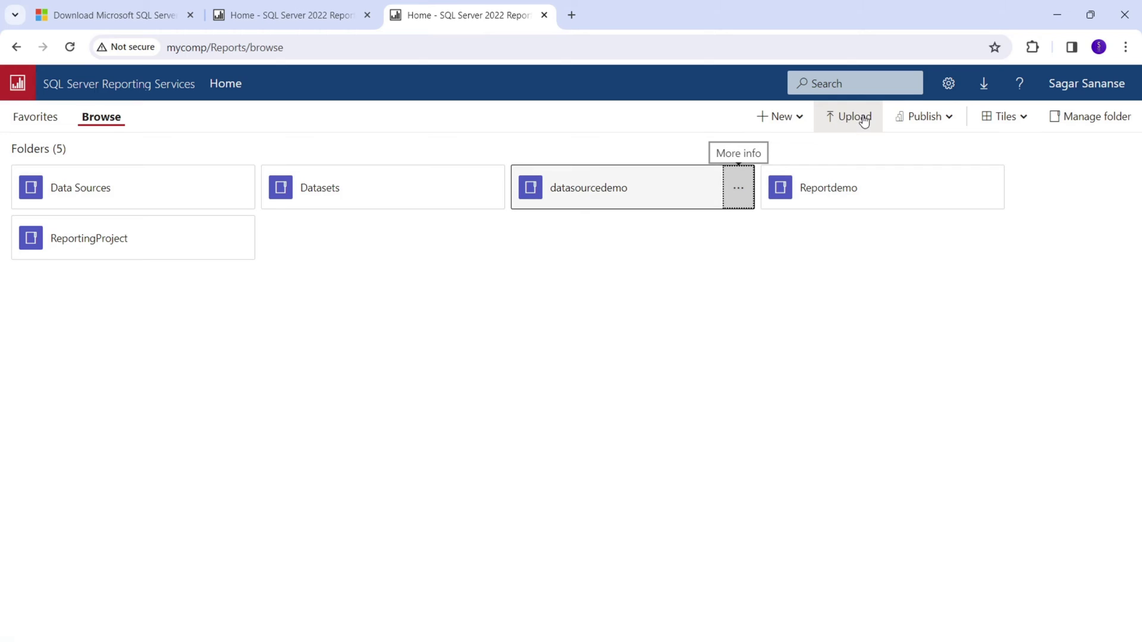
left_click(746, 198)
left_click_drag(880, 113, 755, 110)
left_click(751, 115)
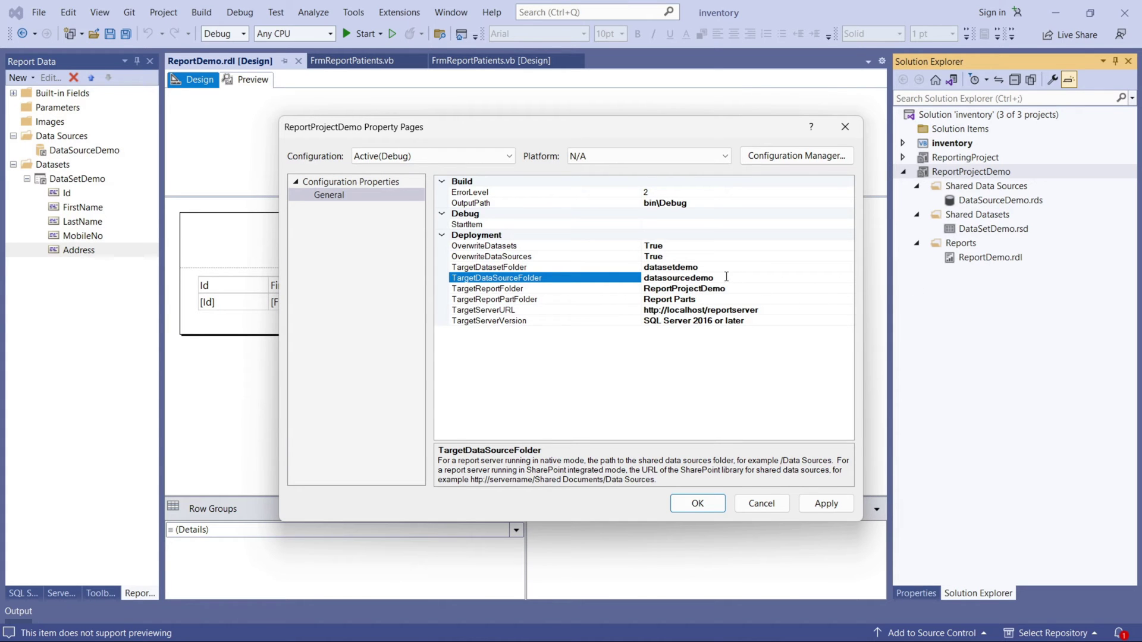
double_click(727, 276)
Keep TargetDataSourceFolder as datasourcedemo by undoing a pasted replacement name.
type("DatasetsDemo")
key("ctrl+z")
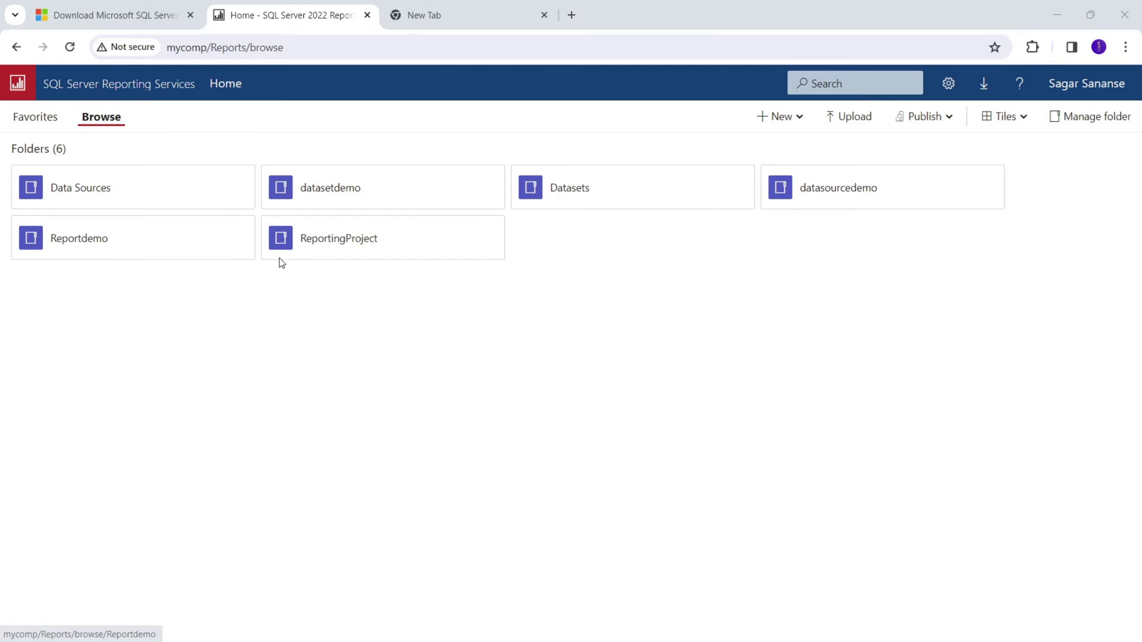
Open the web portal address from Report Server Configuration Manager in the browser.
mouse_move(392, 11)
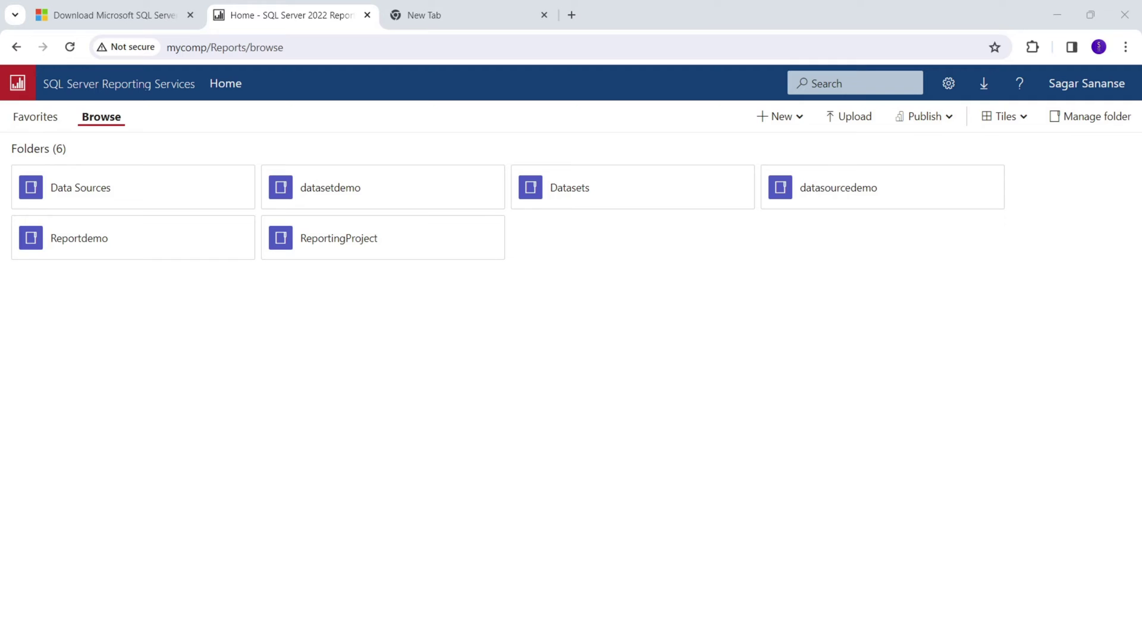
key("alt+Tab")
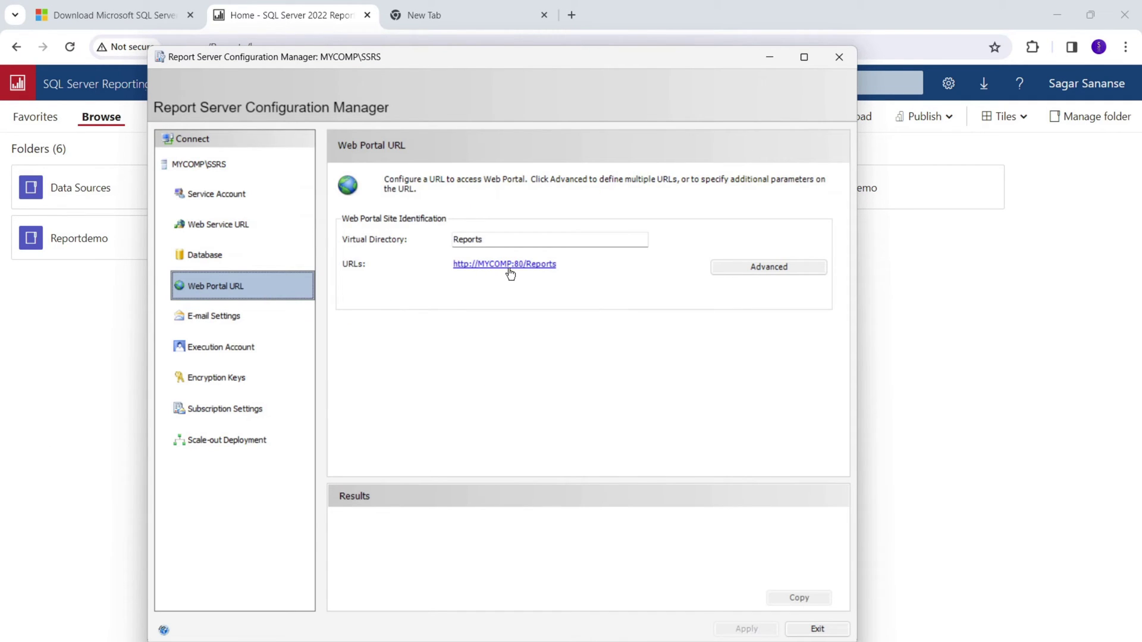
left_click(505, 265)
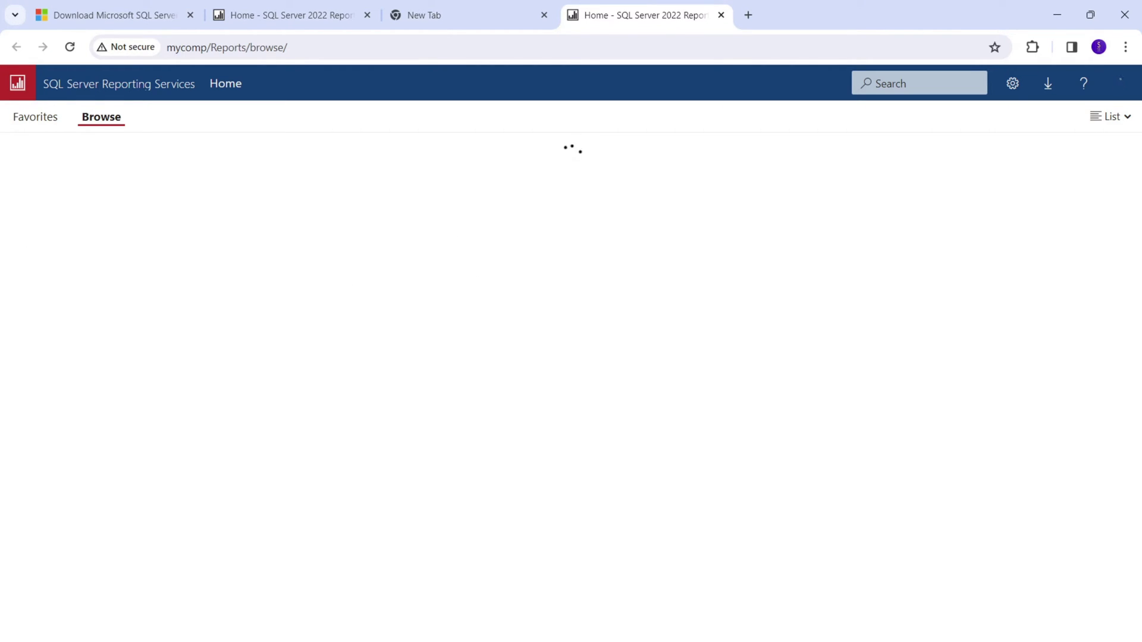
Open the Web Service URL's mycomp/ReportServer page and copy its address.
key("alt+Tab")
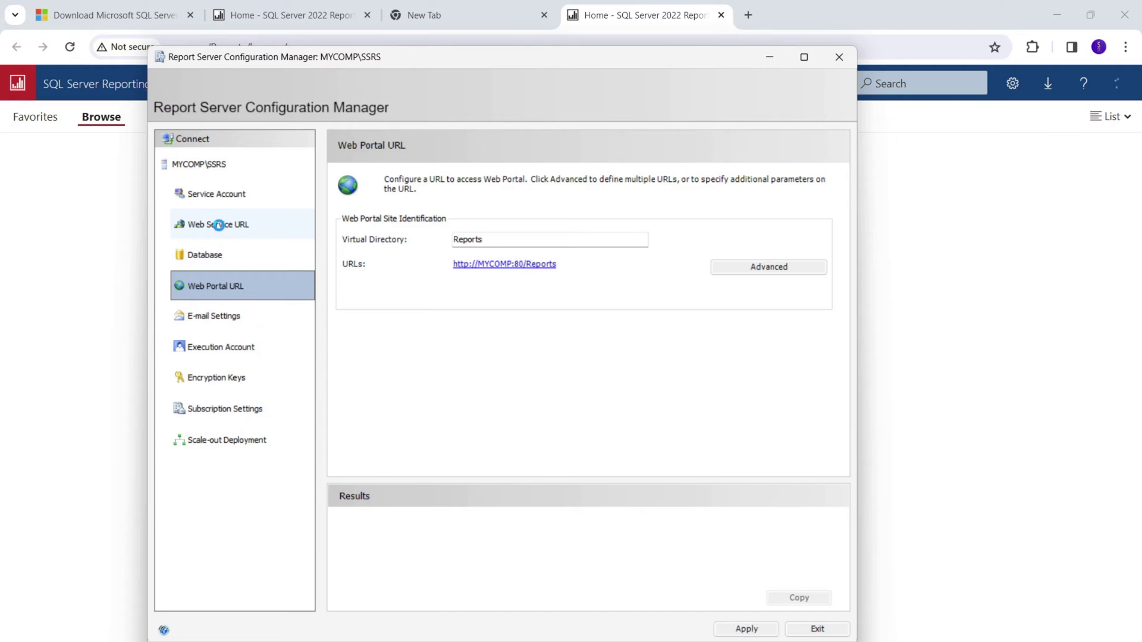
left_click(219, 231)
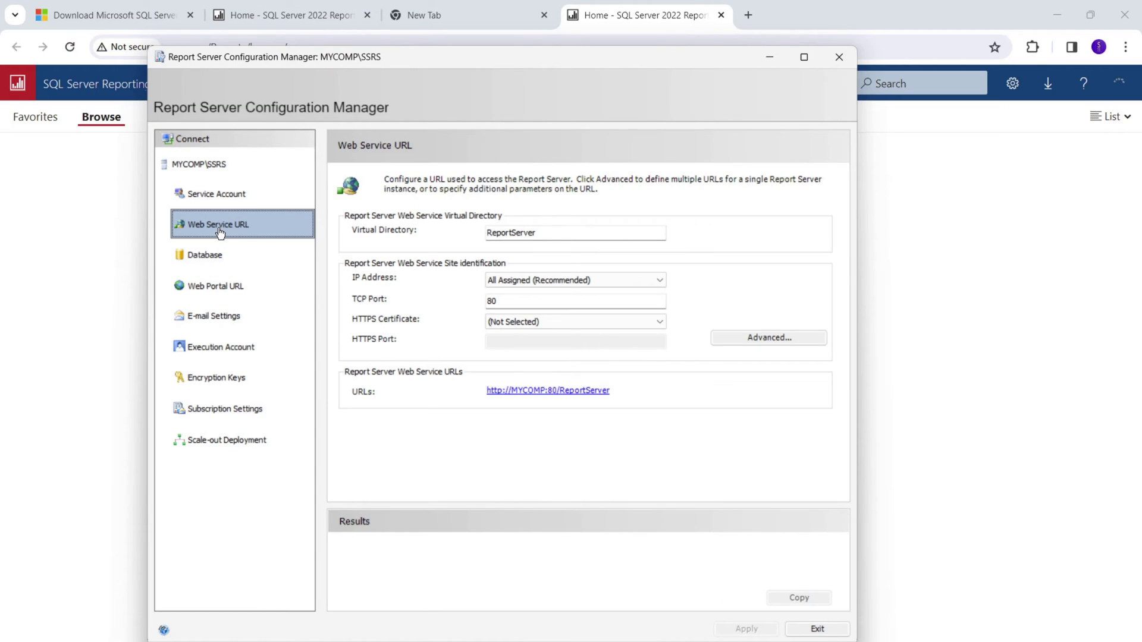
left_click(548, 391)
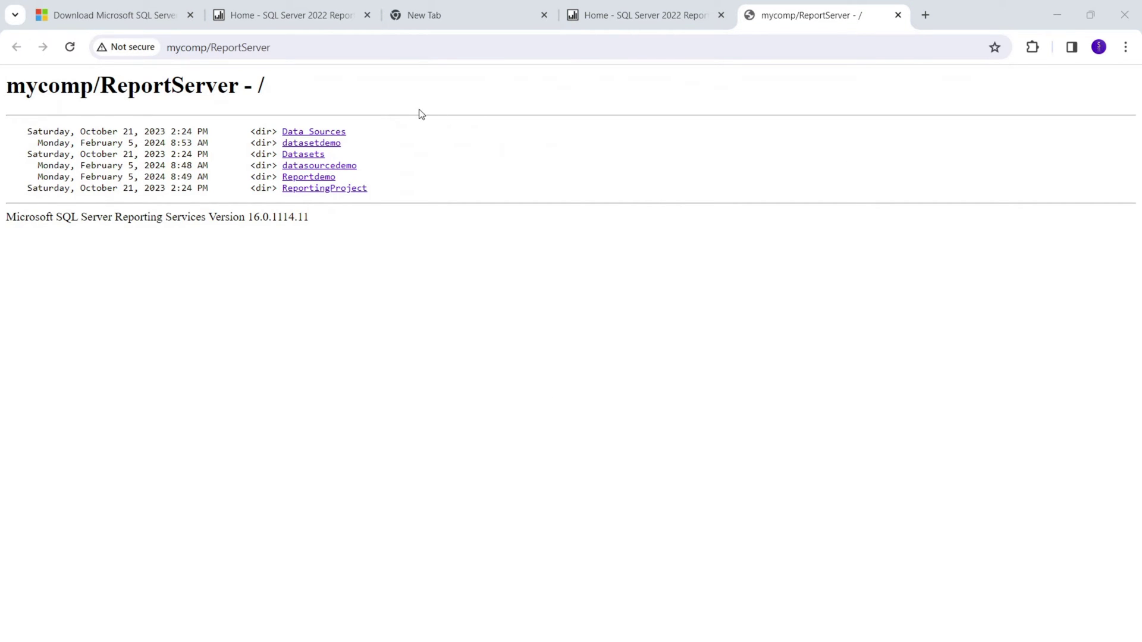
left_click(288, 49)
right_click(239, 51)
left_click(284, 189)
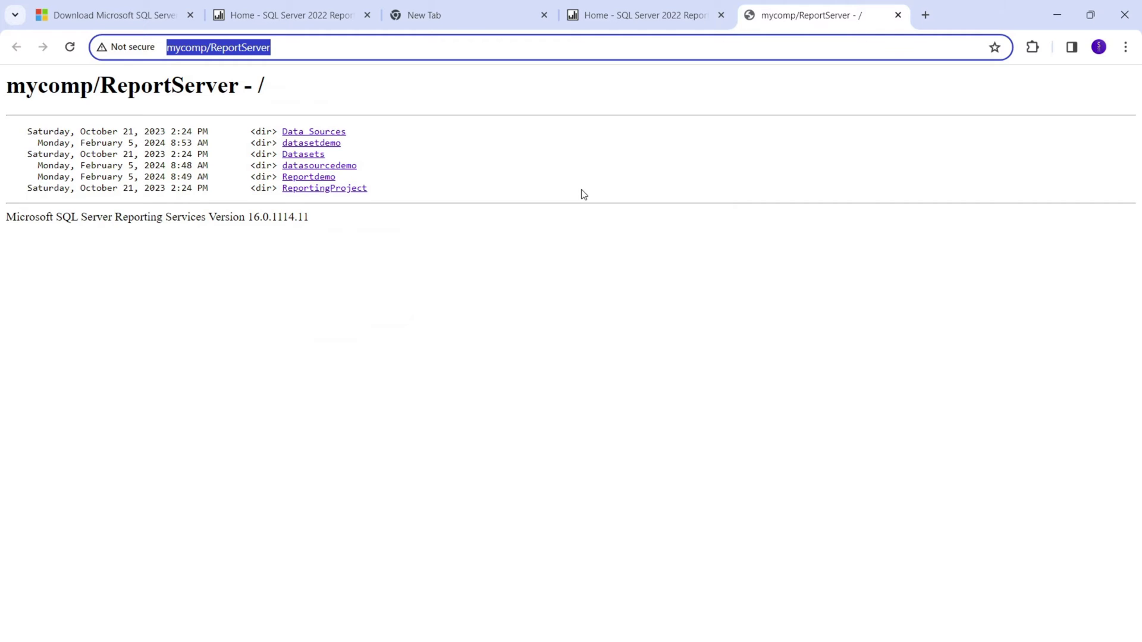
key("alt+Tab")
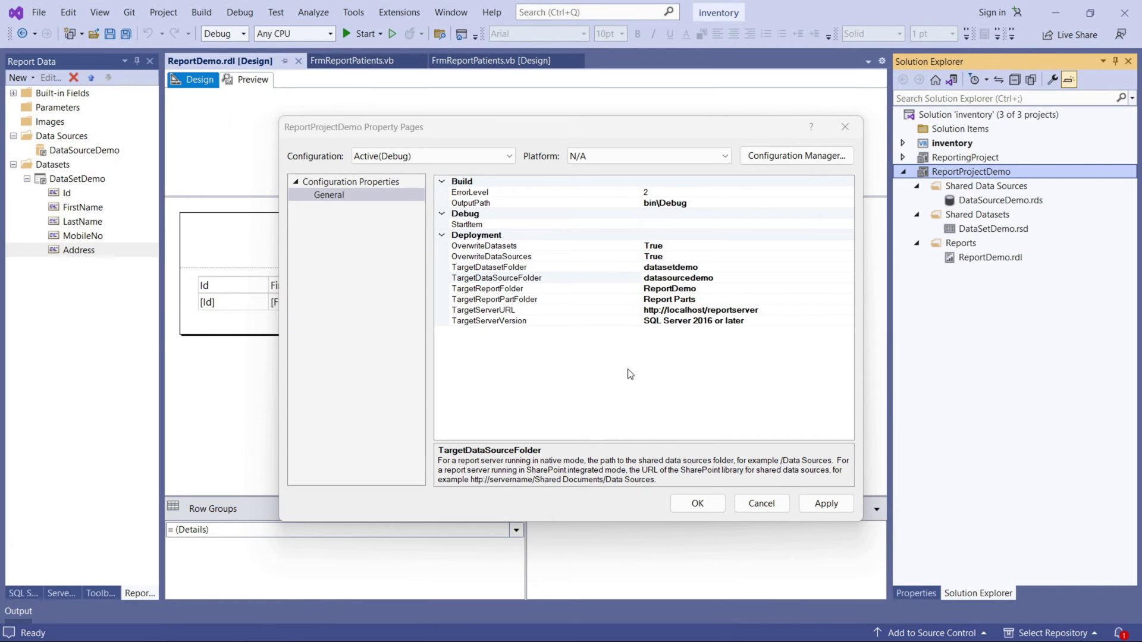
left_click(762, 310)
left_click_drag(759, 310, 680, 310)
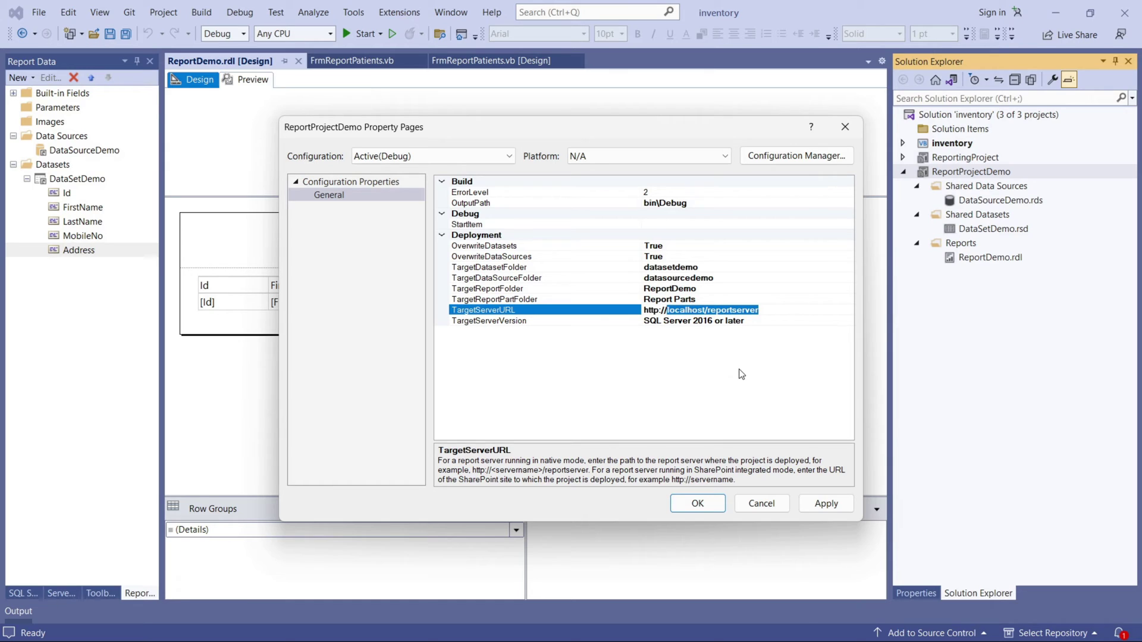
key("ctrl+v")
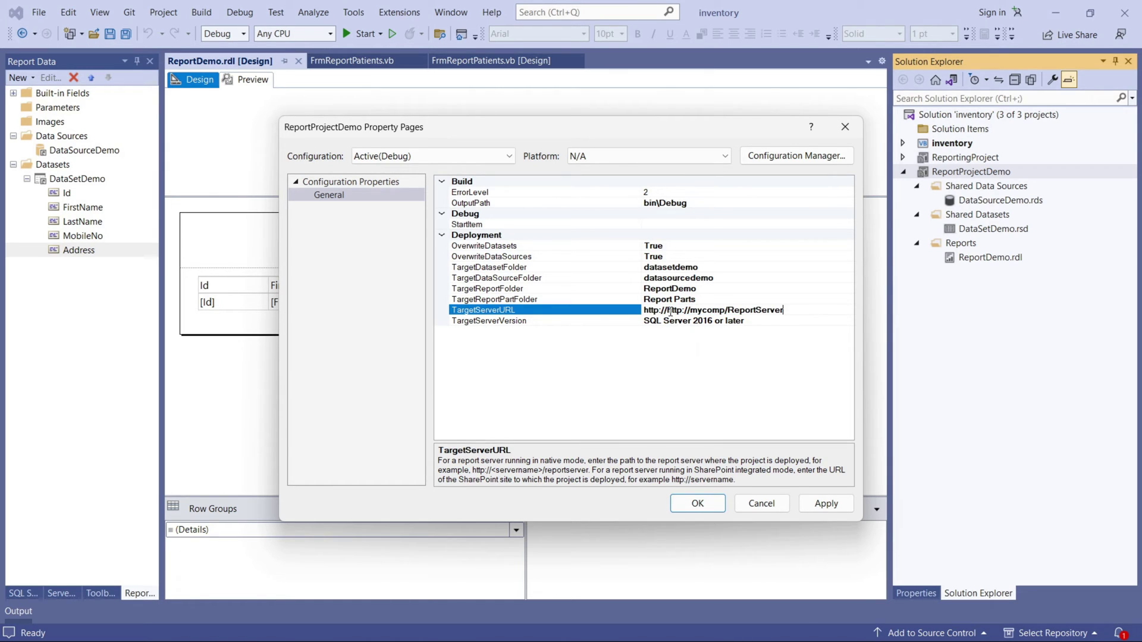
left_click_drag(667, 310, 643, 310)
key("BackSpace")
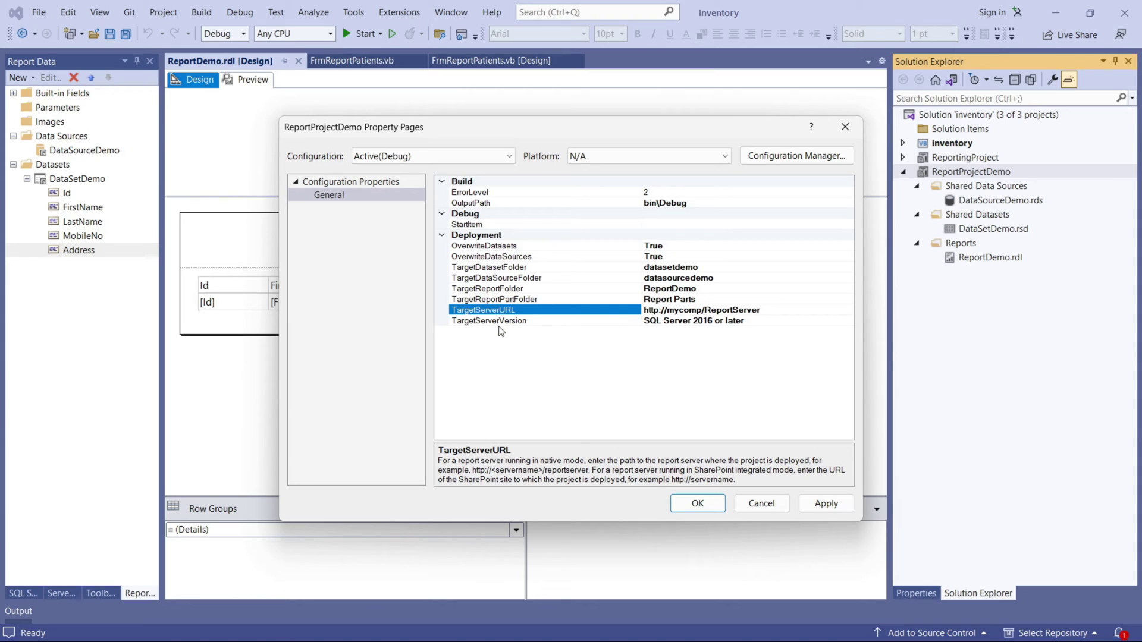
Keep TargetServerVersion as SQL Server 2016 or later, then apply and confirm the properties.
left_click(685, 321)
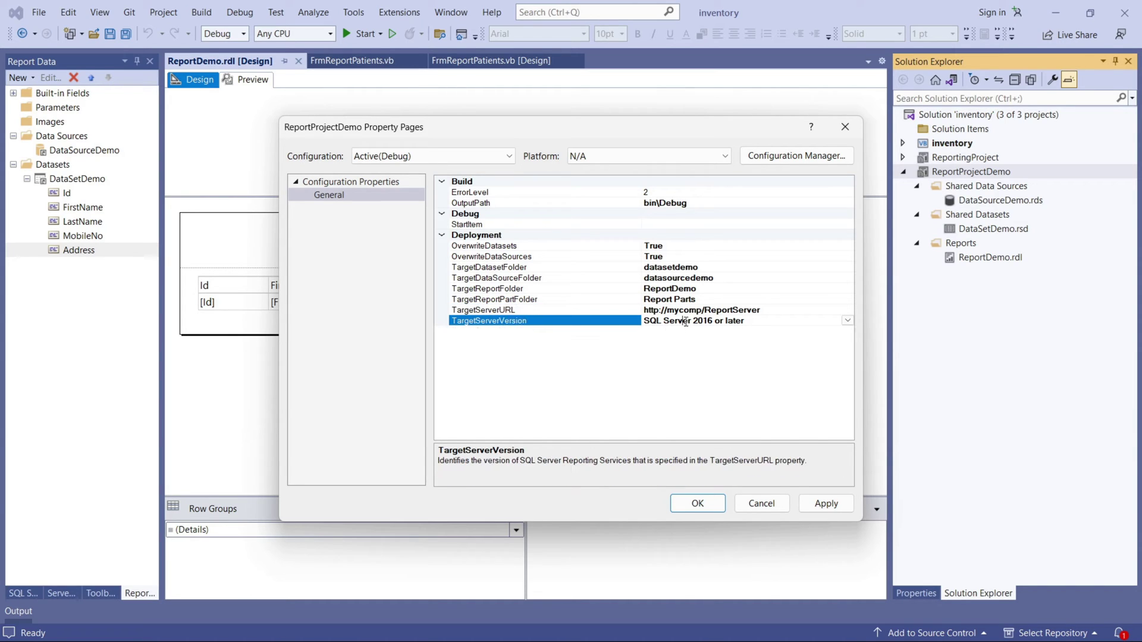
left_click(847, 320)
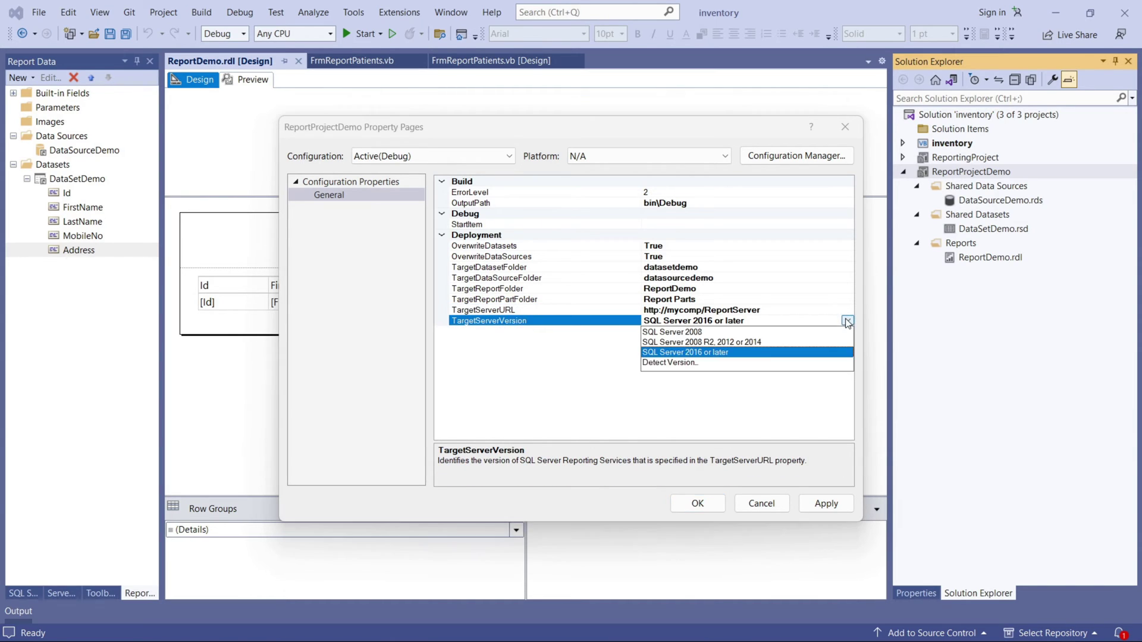
left_click(847, 322)
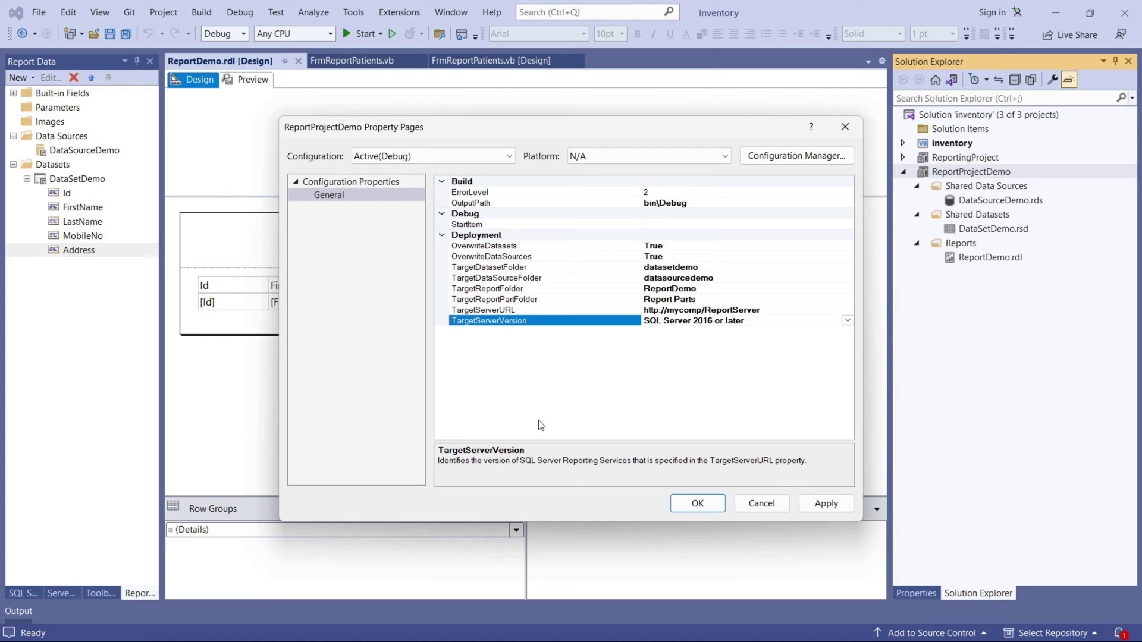
left_click(816, 502)
left_click(695, 510)
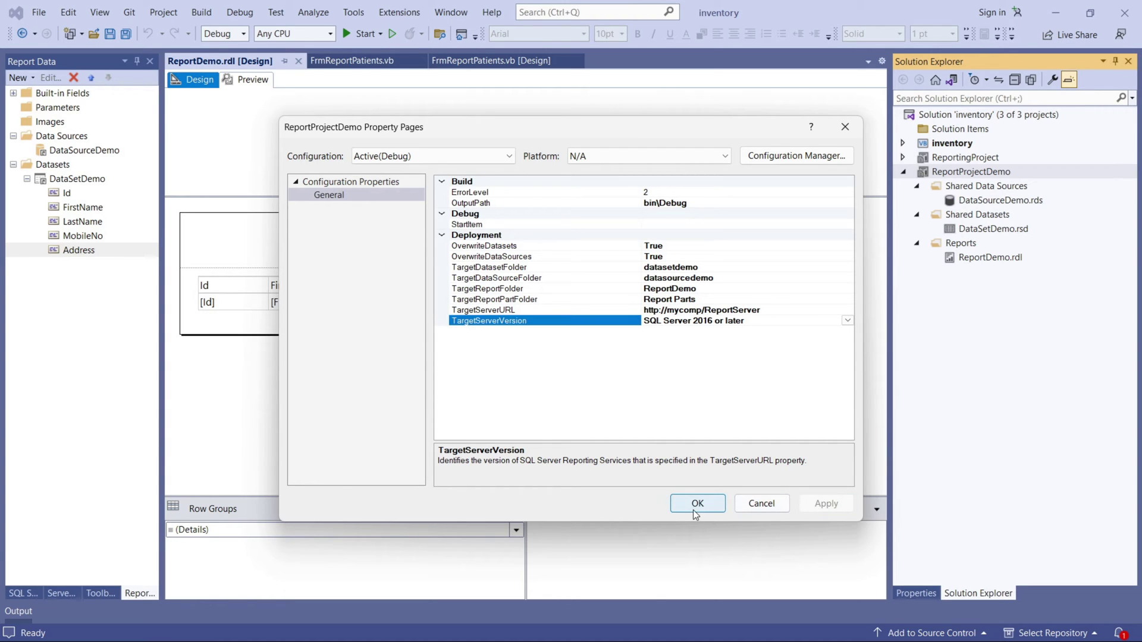
right_click(965, 174)
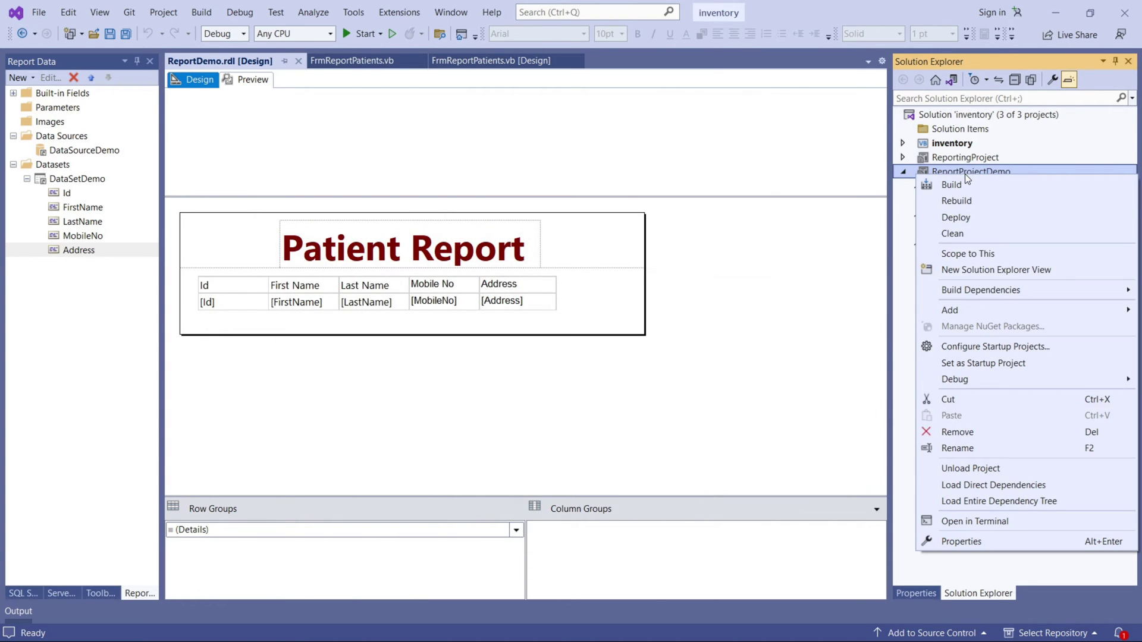
Deploy ReportProjectDemo, check the deployed server and paths in Output, then view the portal Home.
left_click(964, 218)
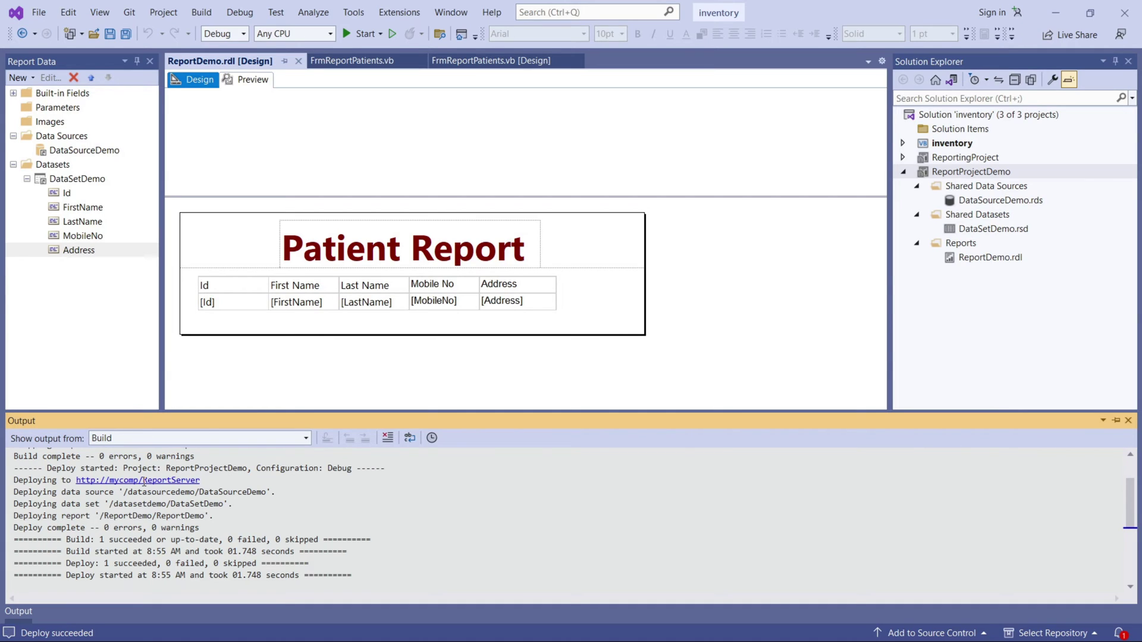
left_click_drag(213, 481, 79, 480)
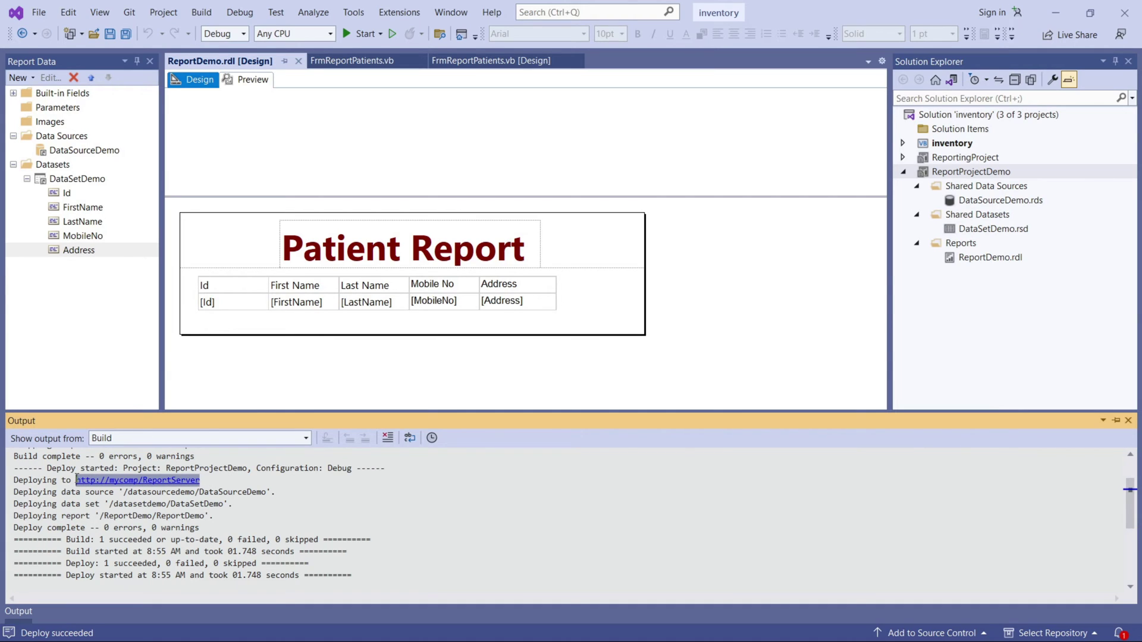
left_click_drag(253, 492, 118, 504)
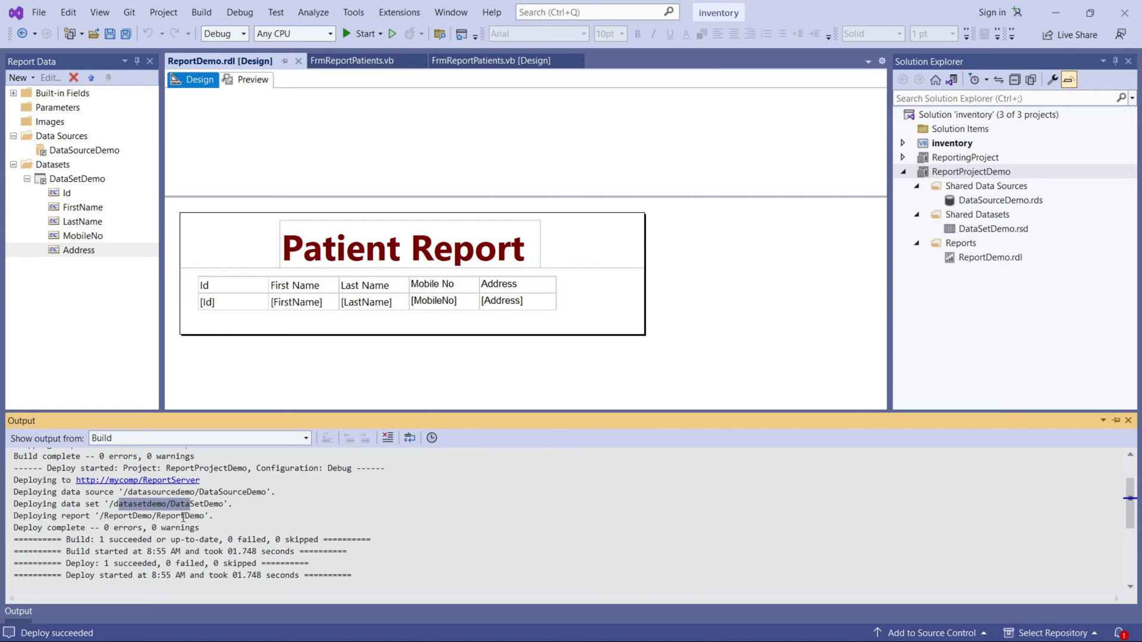
left_click_drag(191, 516, 127, 516)
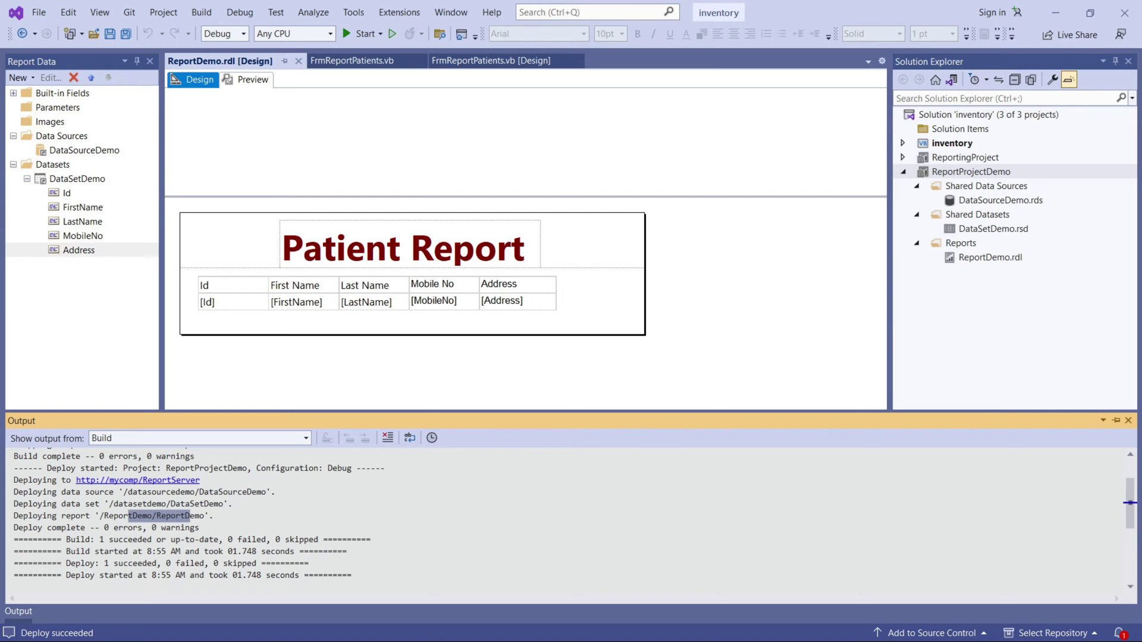
key("alt+Tab")
left_click(662, 13)
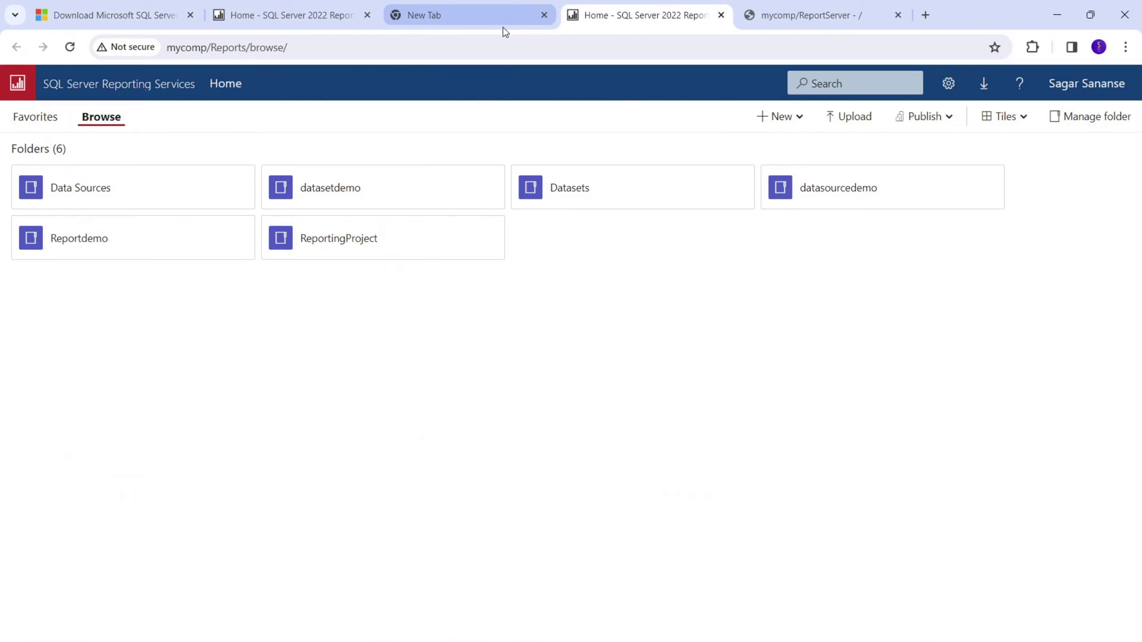
Test the DataSourceDemo connection from its properties, then cancel back to the datasourcedemo folder.
left_click(824, 193)
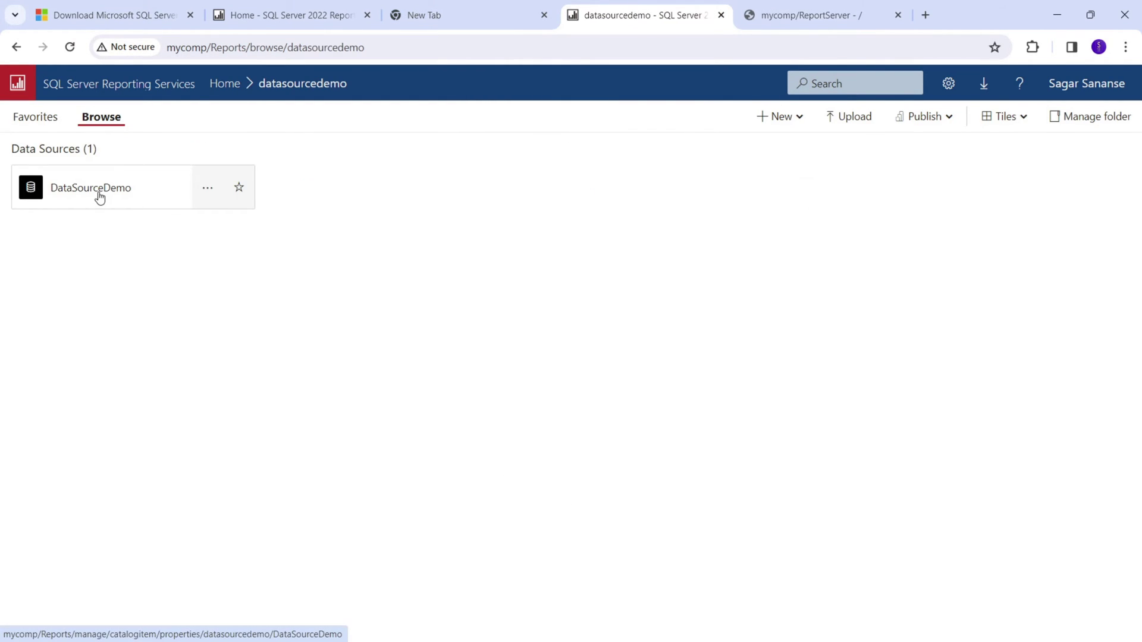
left_click(99, 198)
scroll(476, 392, "down", 4)
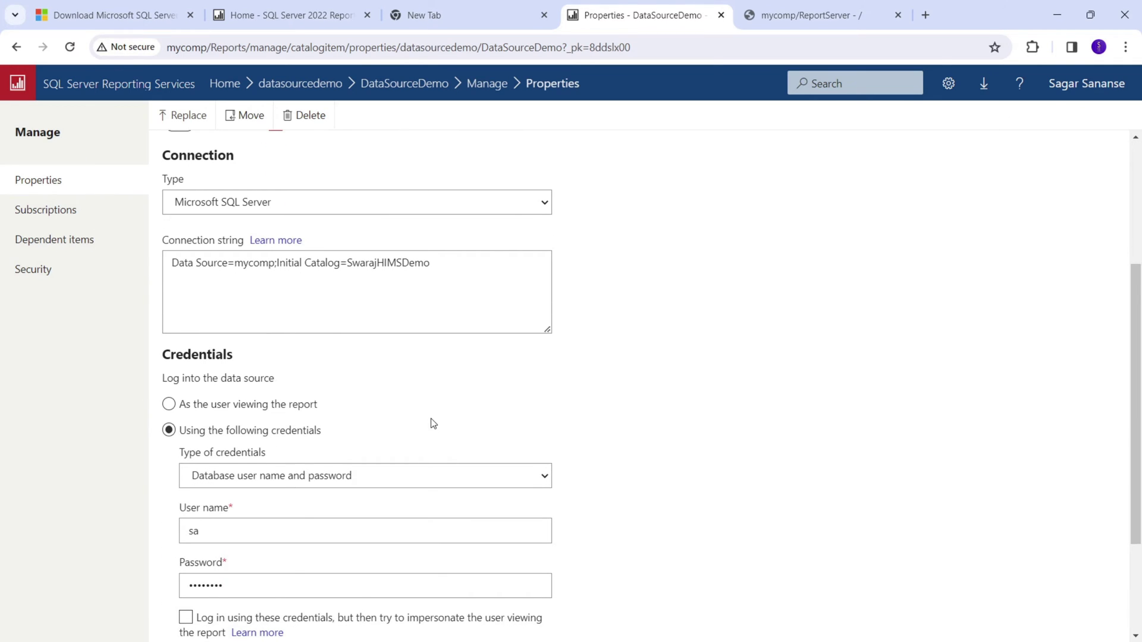
scroll(433, 424, "down", 3)
left_click(247, 561)
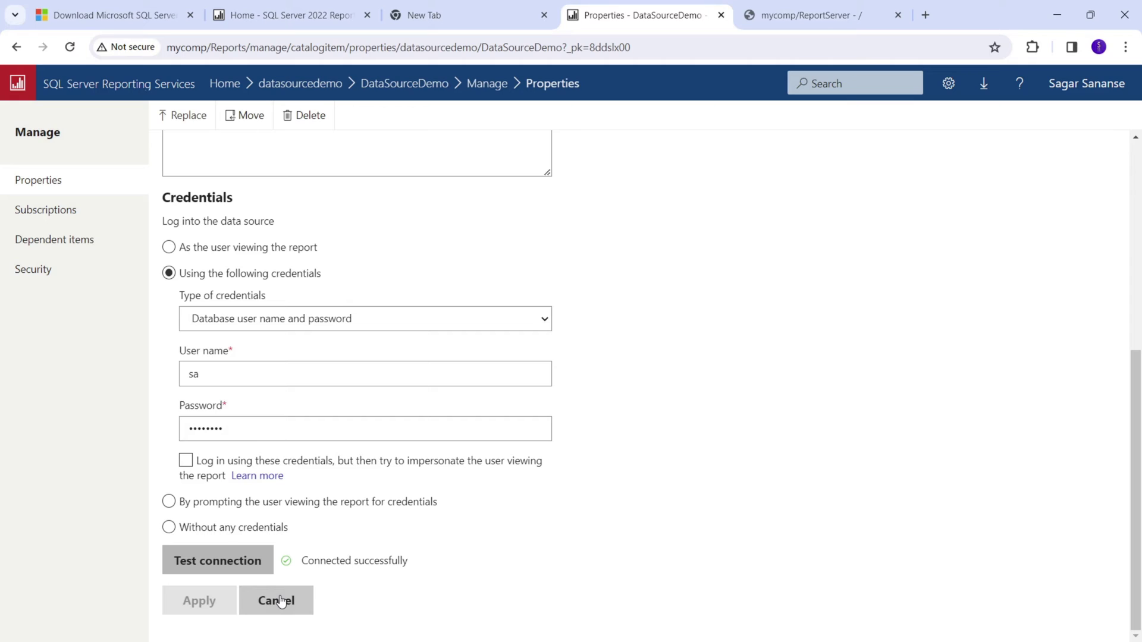
left_click(406, 87)
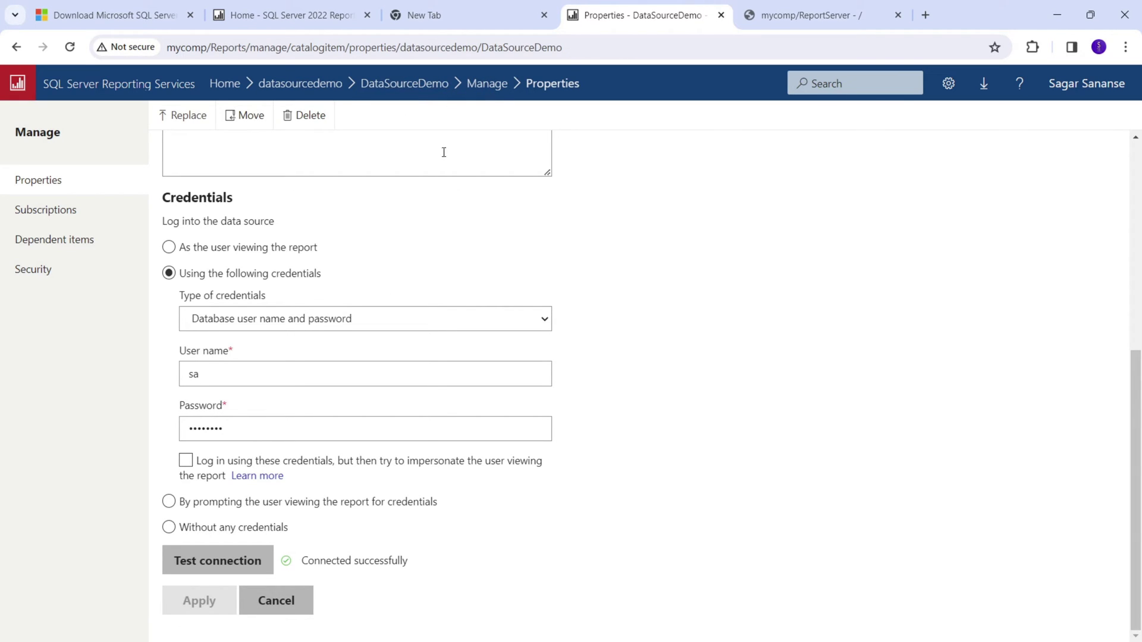
left_click(307, 87)
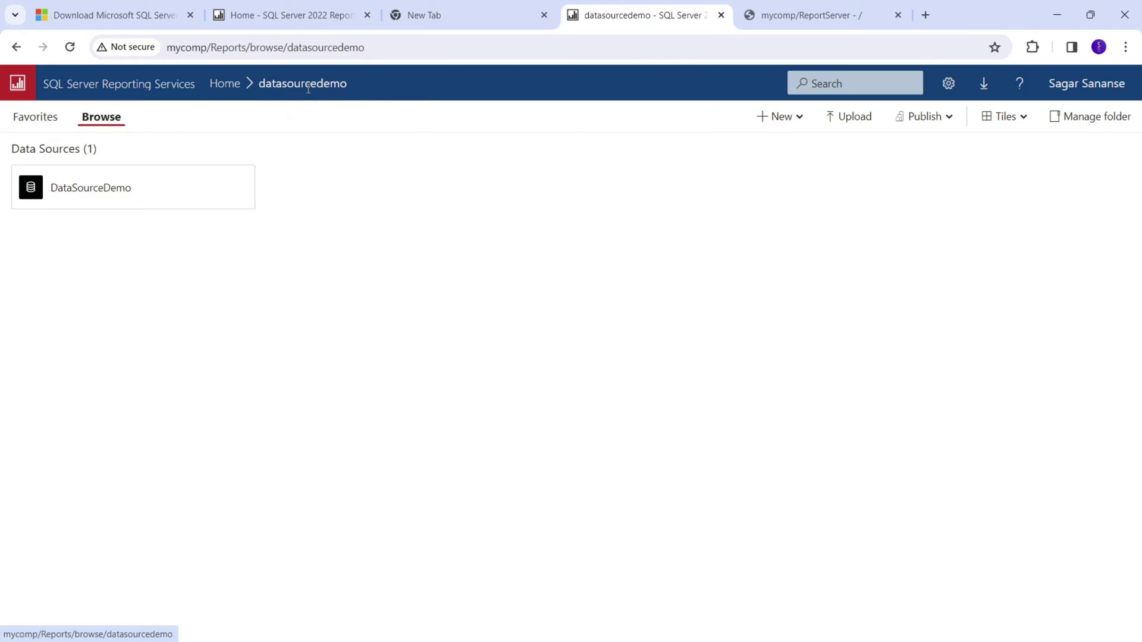
Open the DataSetDemo dataset in the datasetdemo folder and check its data preview and data source.
left_click(222, 84)
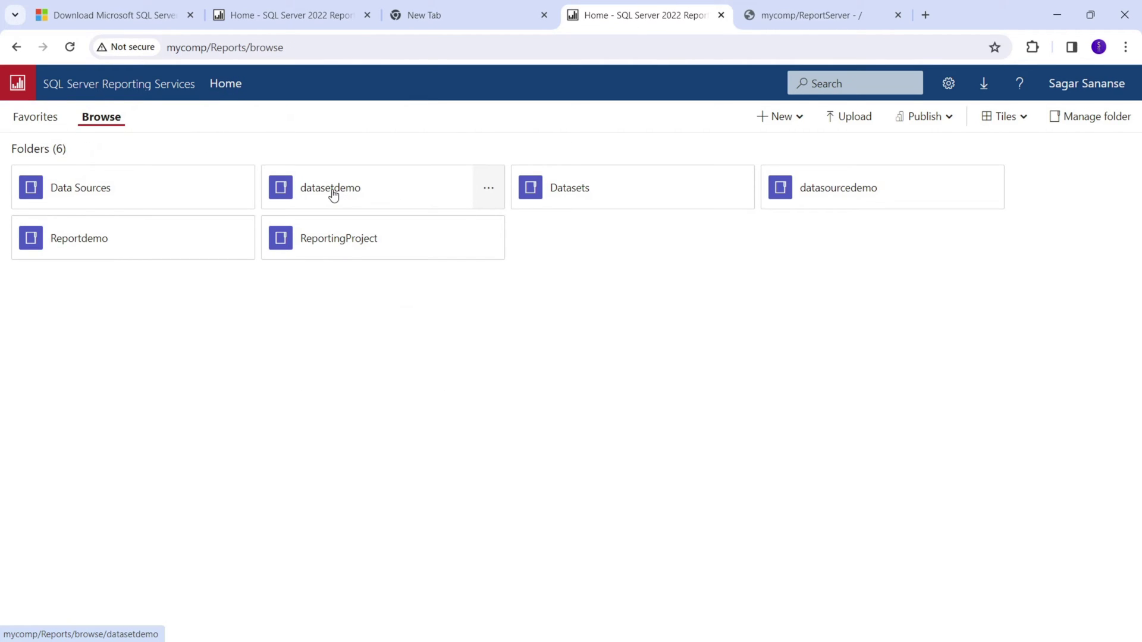
left_click(332, 189)
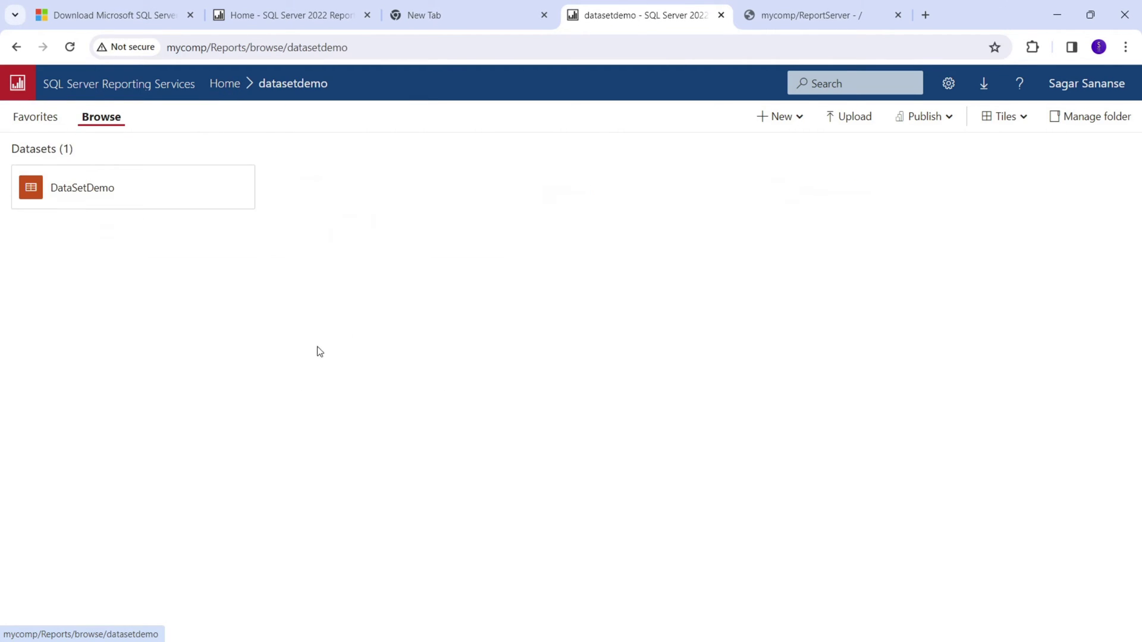
left_click(83, 197)
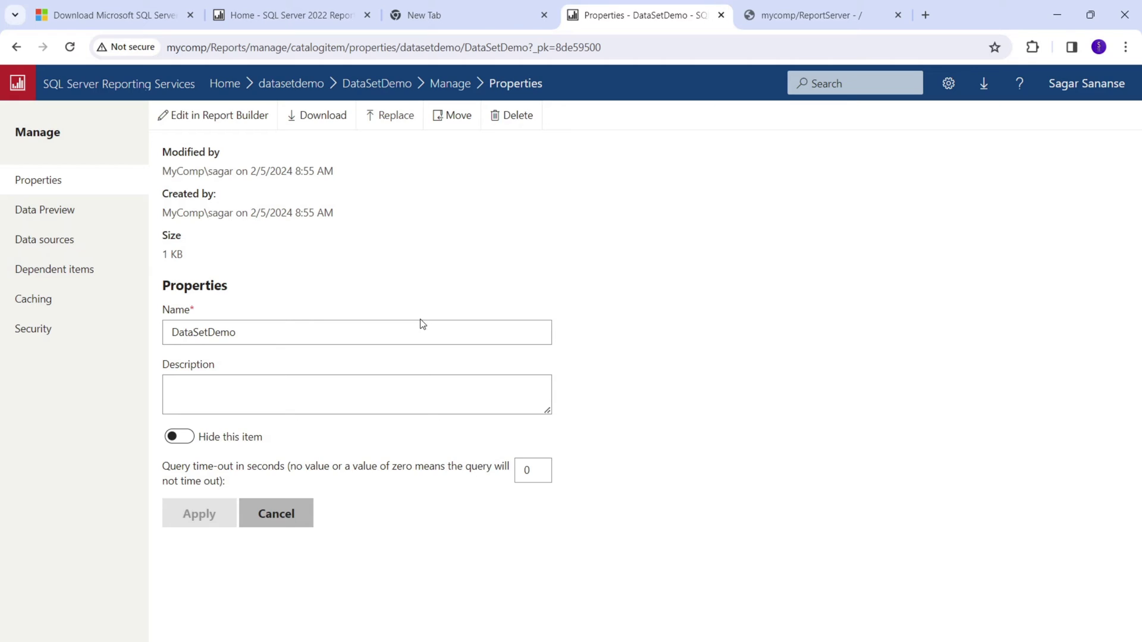
left_click(61, 211)
left_click(63, 241)
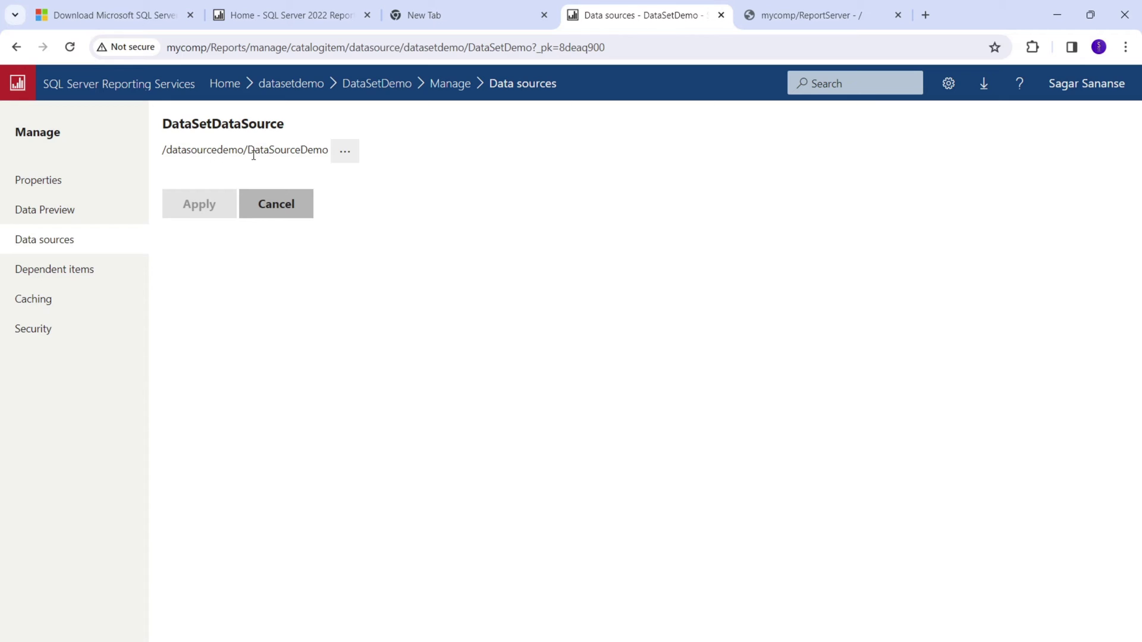
Check DataSetDemo's dependent ReportDemo report, return to Properties, and close the empty New Tab.
left_click(69, 278)
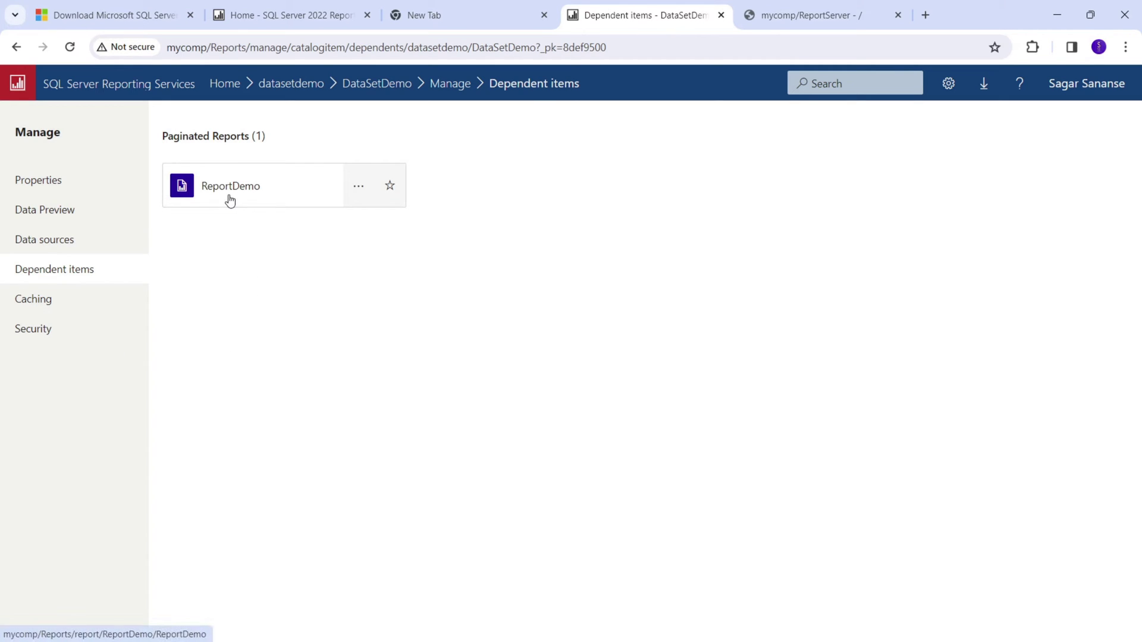
left_click(51, 182)
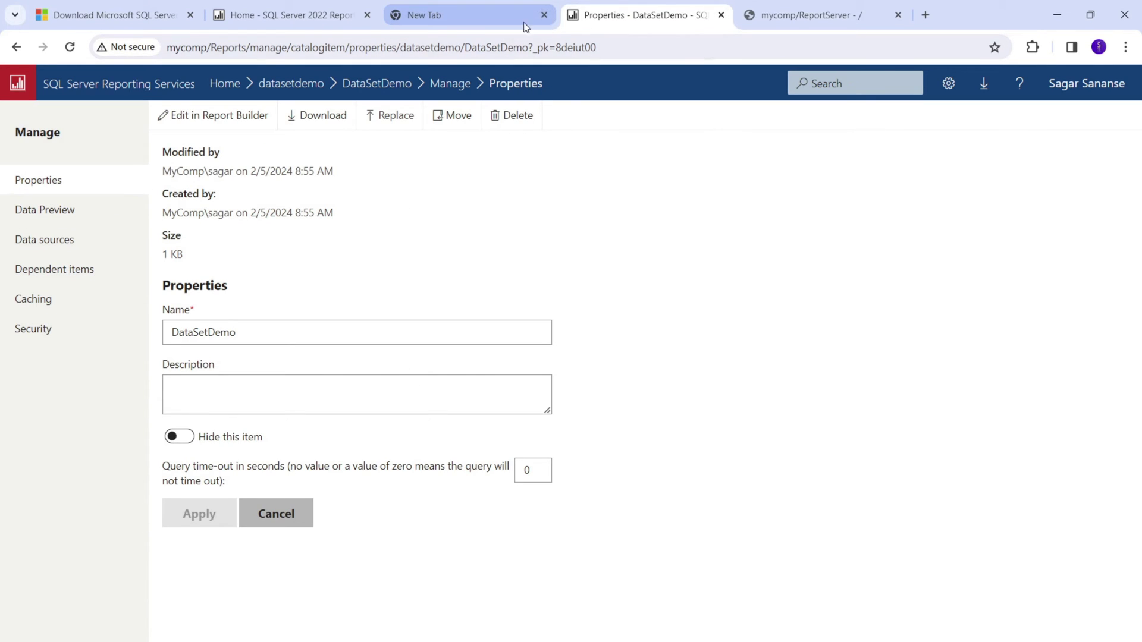
left_click(544, 15)
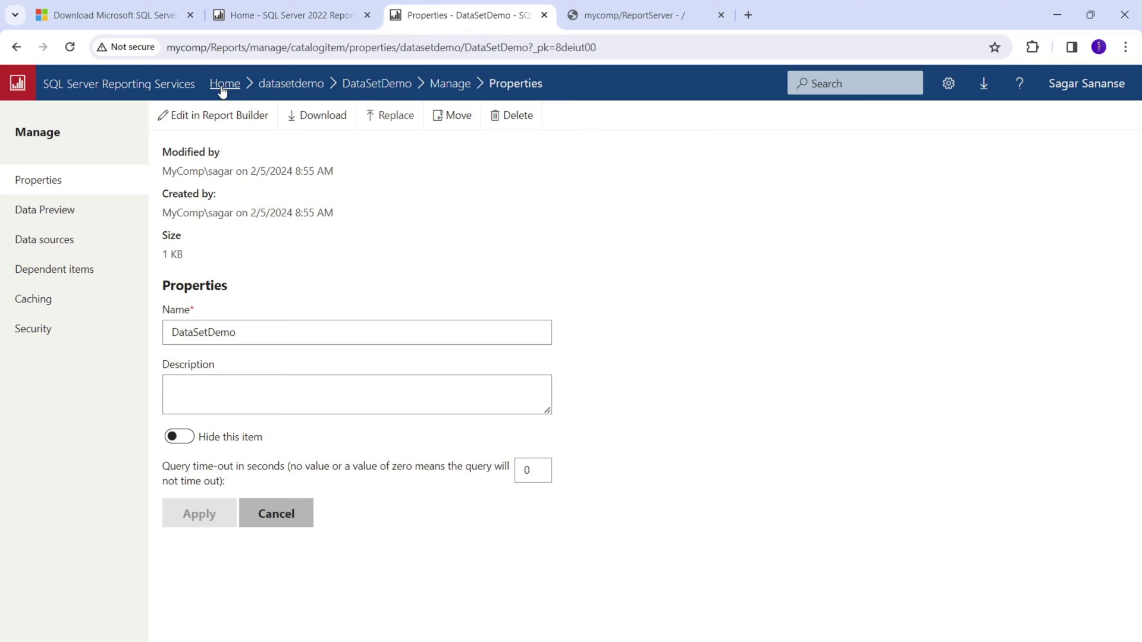
left_click(225, 86)
Run ReportDemo from the Reportdemo folder, open then cancel Print, and select its URL.
left_click(102, 246)
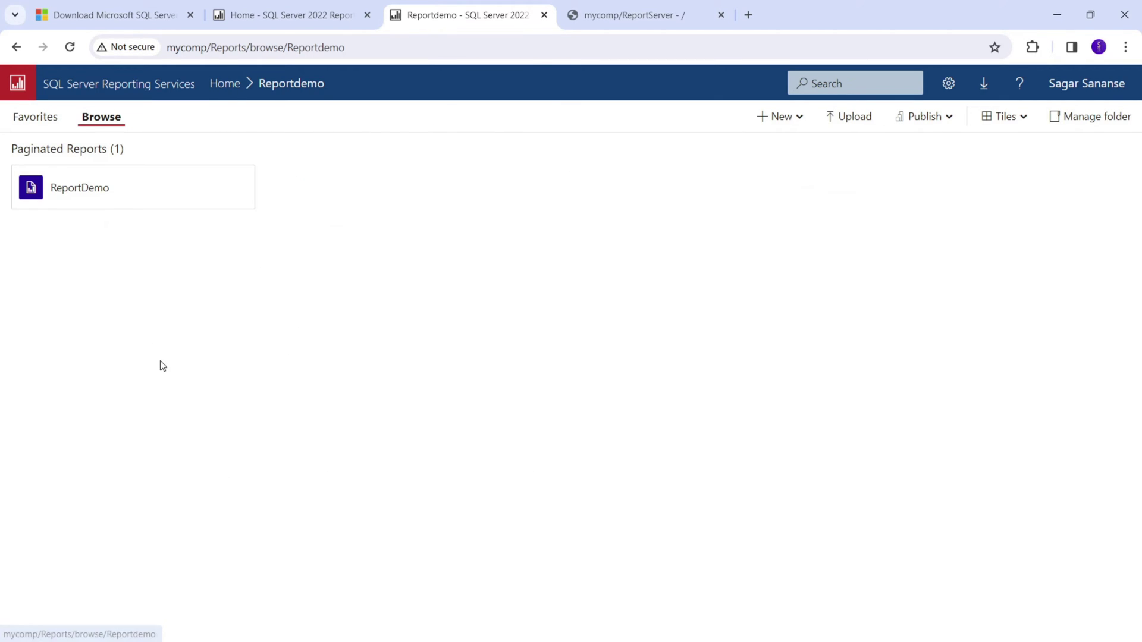
left_click(100, 198)
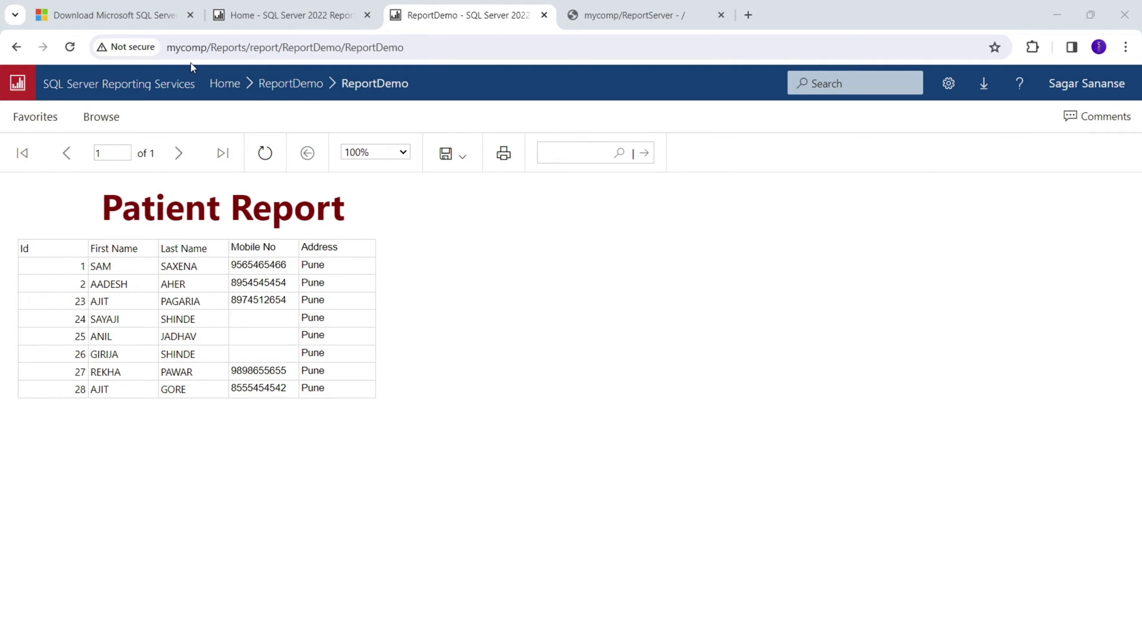
left_click(459, 159)
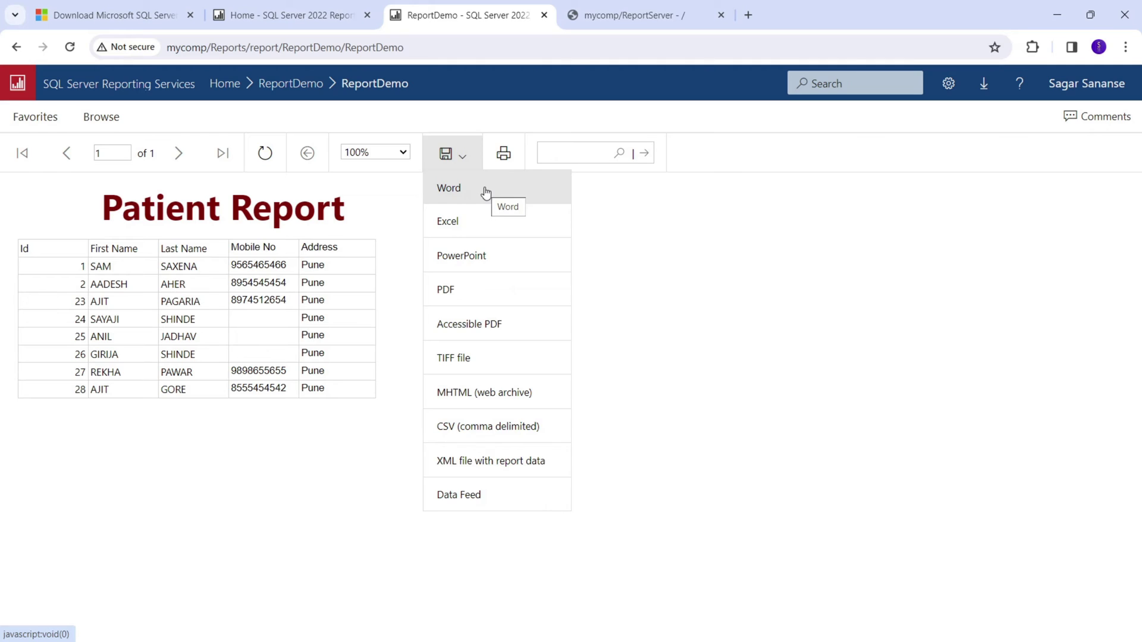
left_click(505, 154)
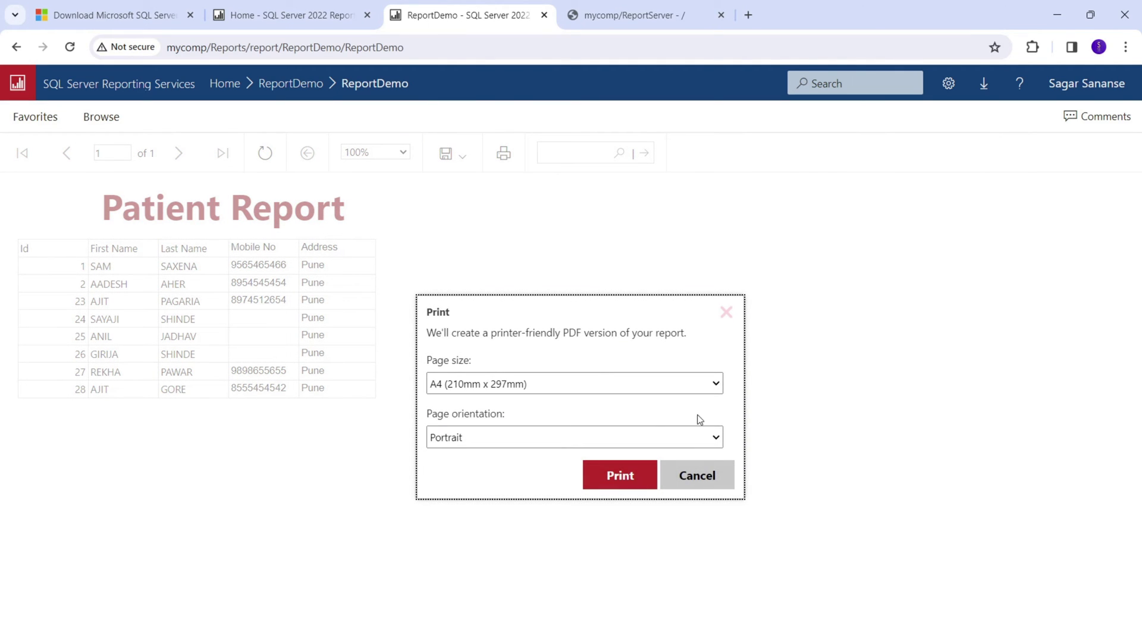
left_click(696, 474)
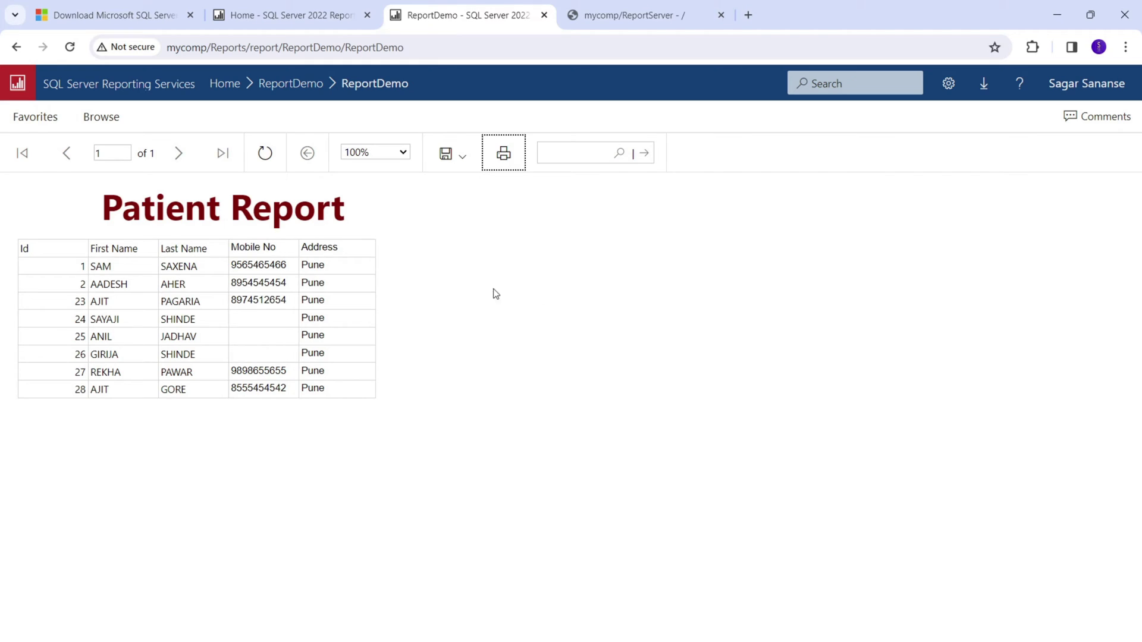
left_click_drag(430, 51, 165, 54)
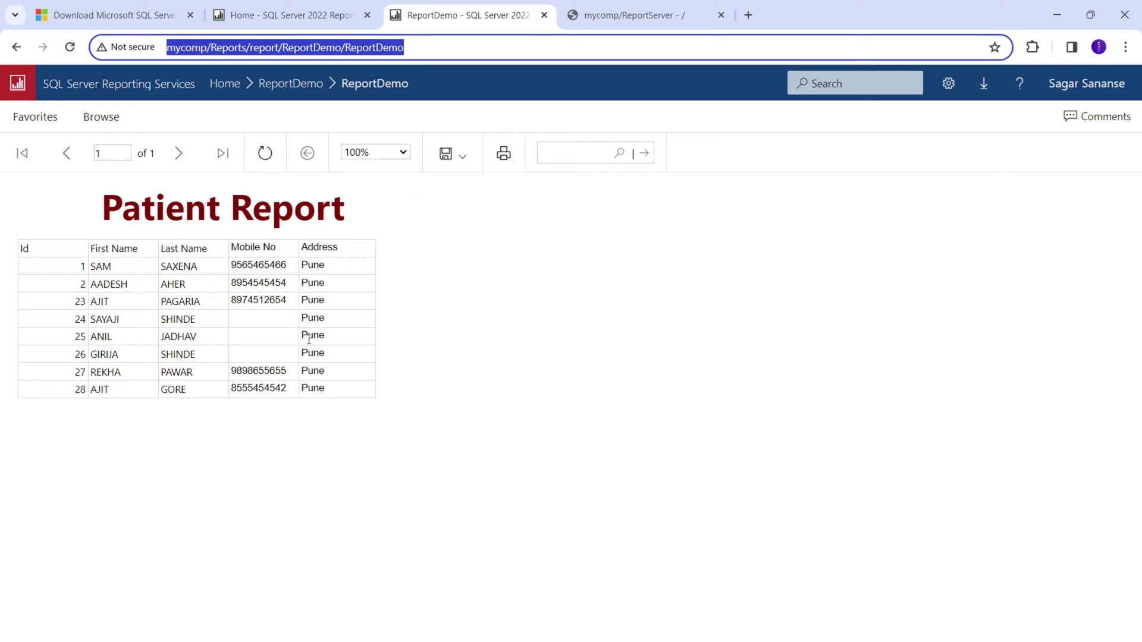
Review the Notepad Steps list through step 7, calling the RDL from .NET, then bring back the report.
key("alt+Tab")
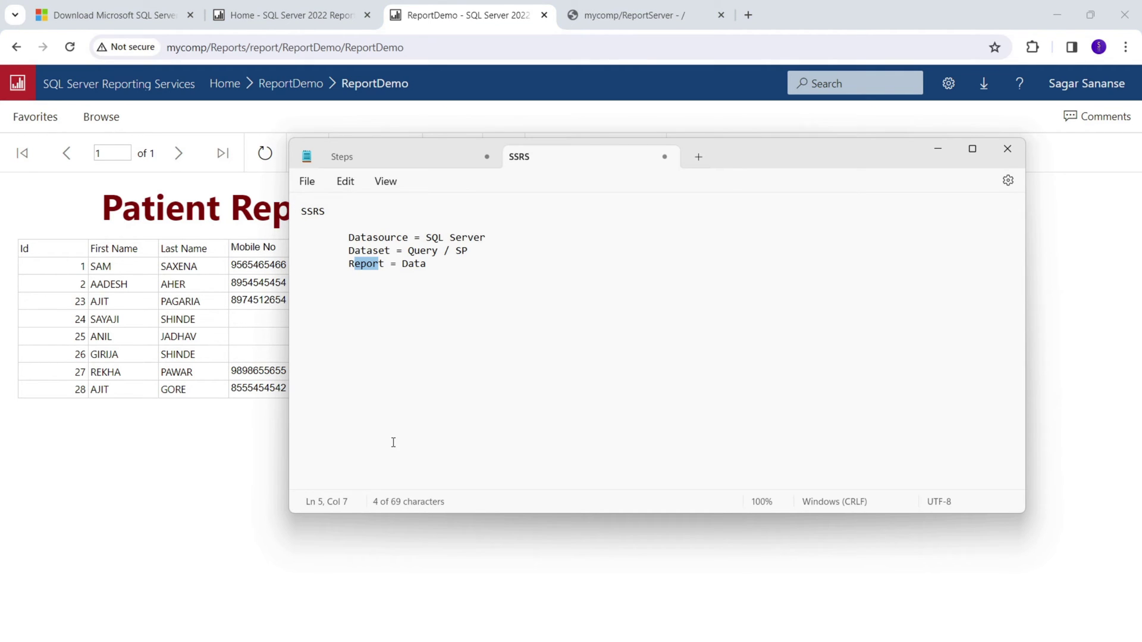
left_click(391, 159)
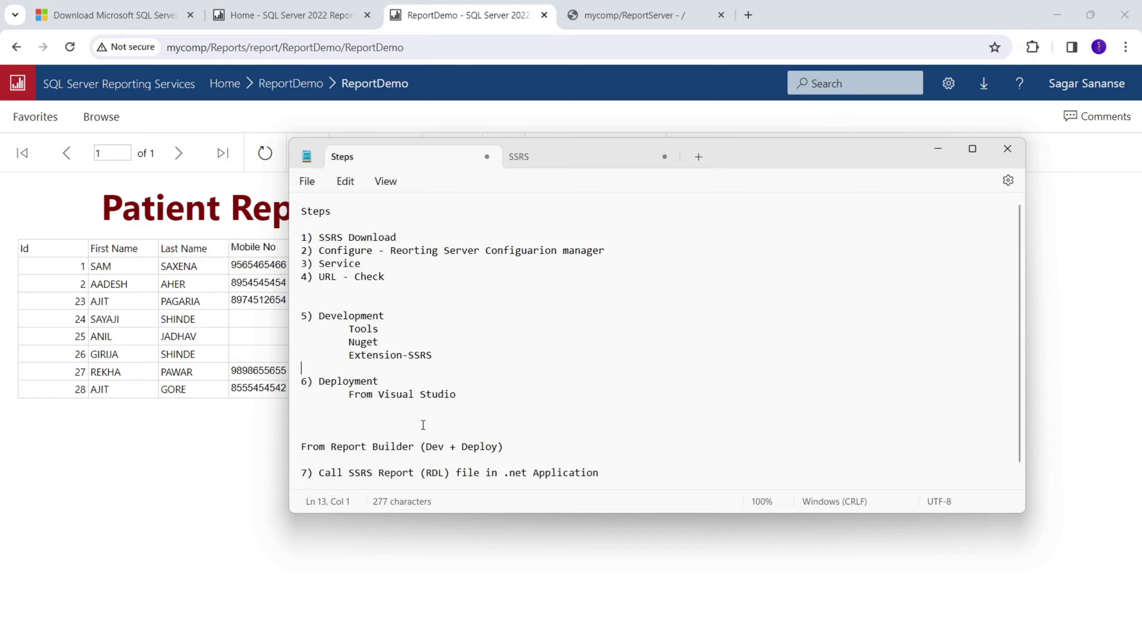
scroll(435, 409, "down", 1)
left_click_drag(319, 300, 418, 327)
left_click_drag(479, 395, 292, 372)
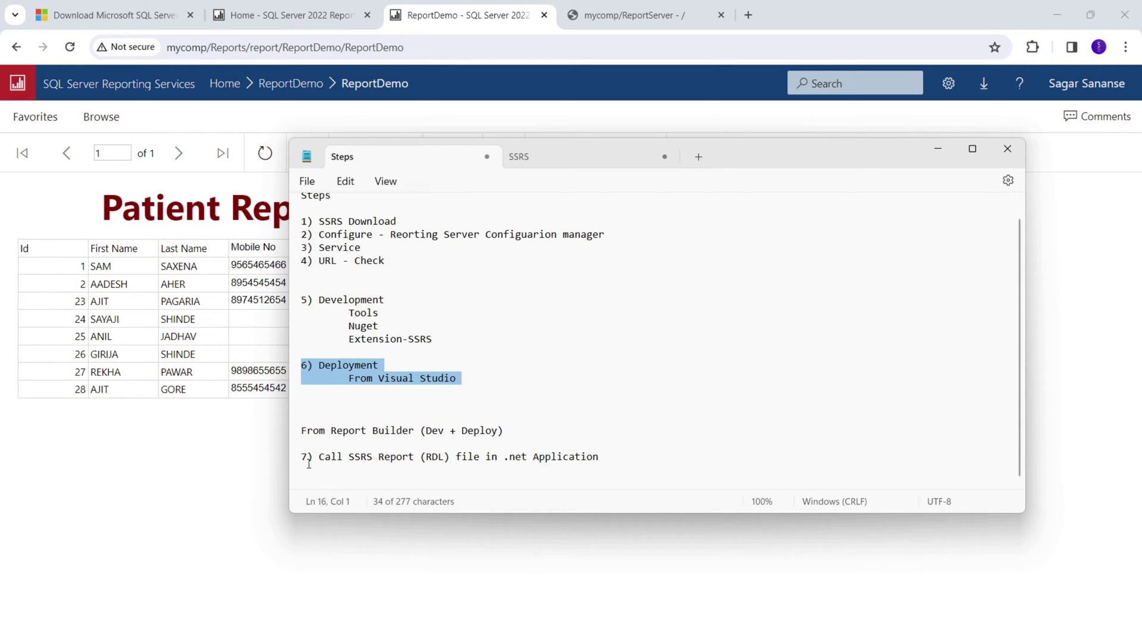
left_click_drag(320, 457, 602, 463)
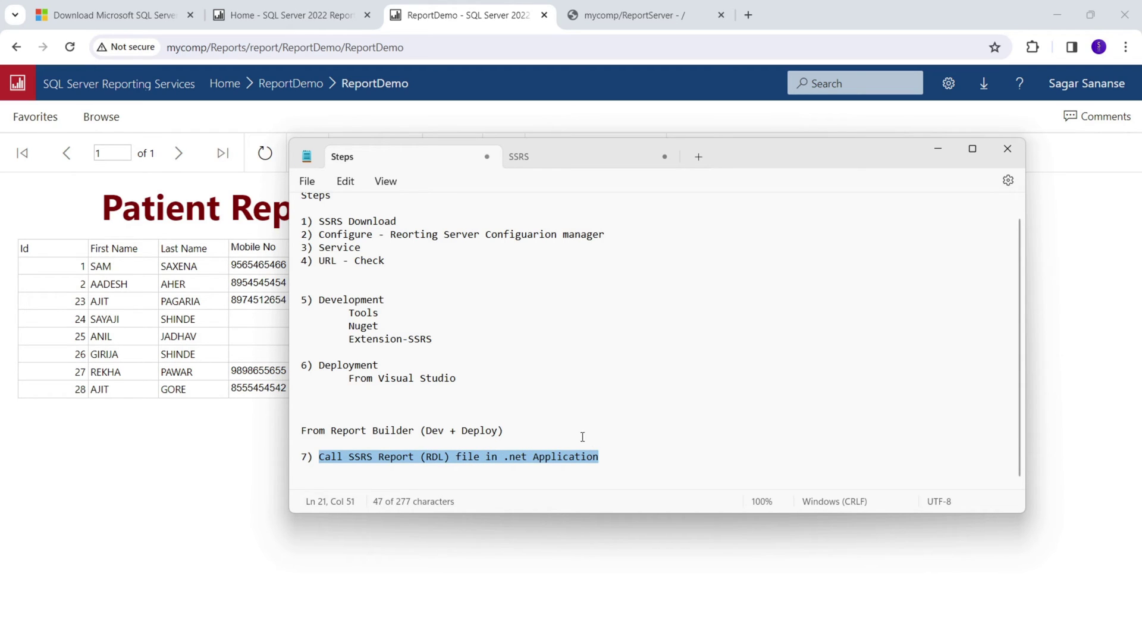
left_click_drag(526, 433, 296, 436)
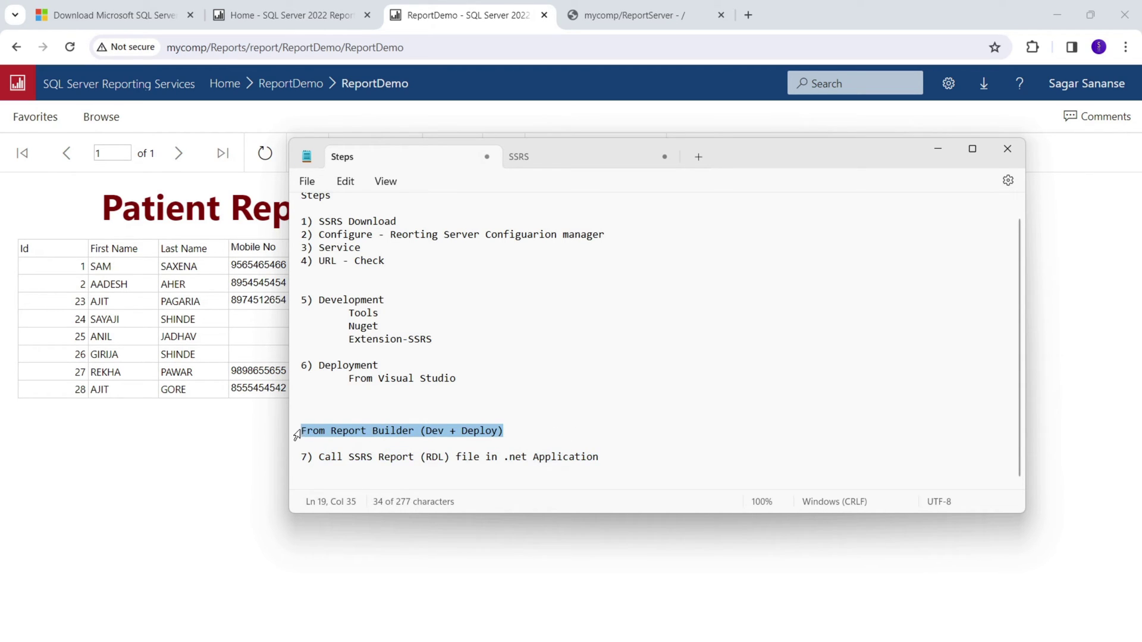
left_click_drag(602, 458, 360, 465)
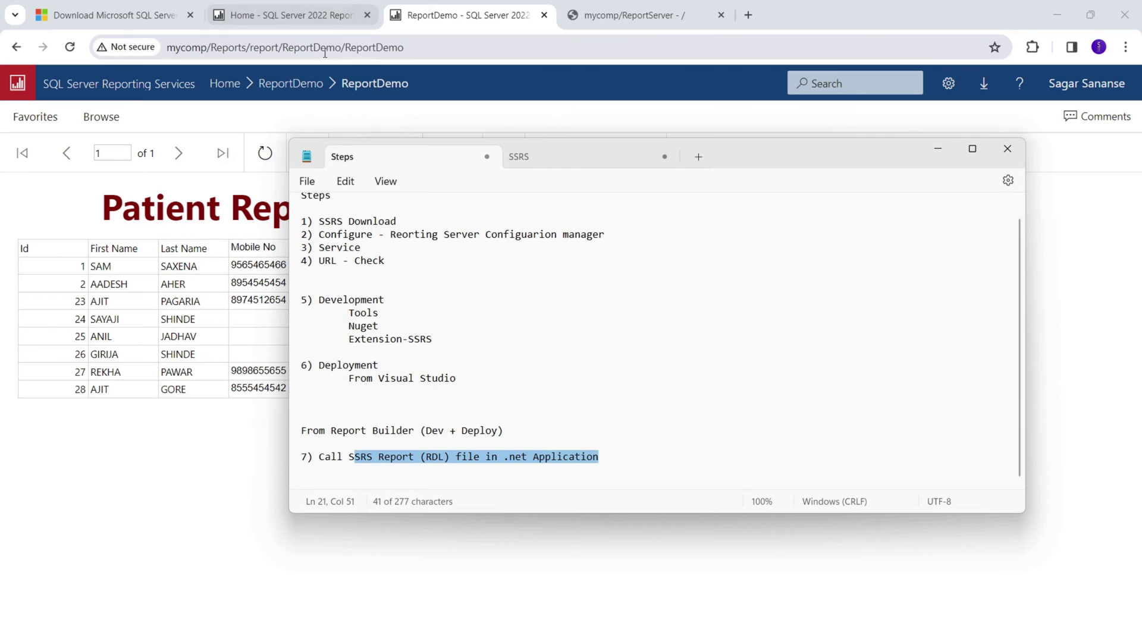
left_click(363, 48)
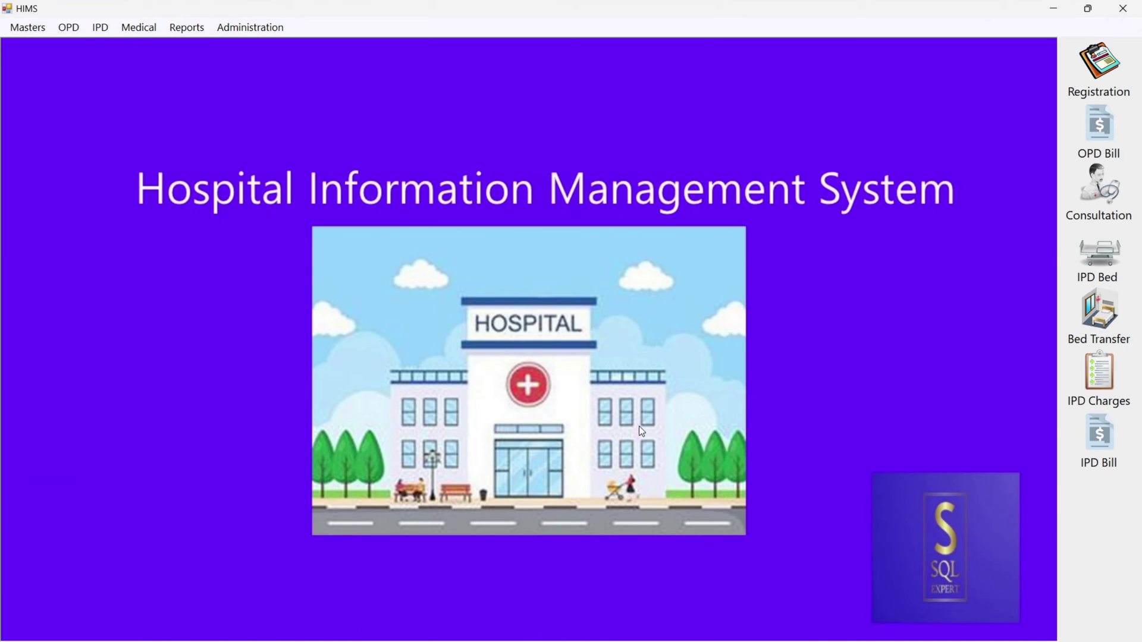
Close HIMS and the Output pane, then open the FrmReportPatients form in Design view.
left_click(1123, 9)
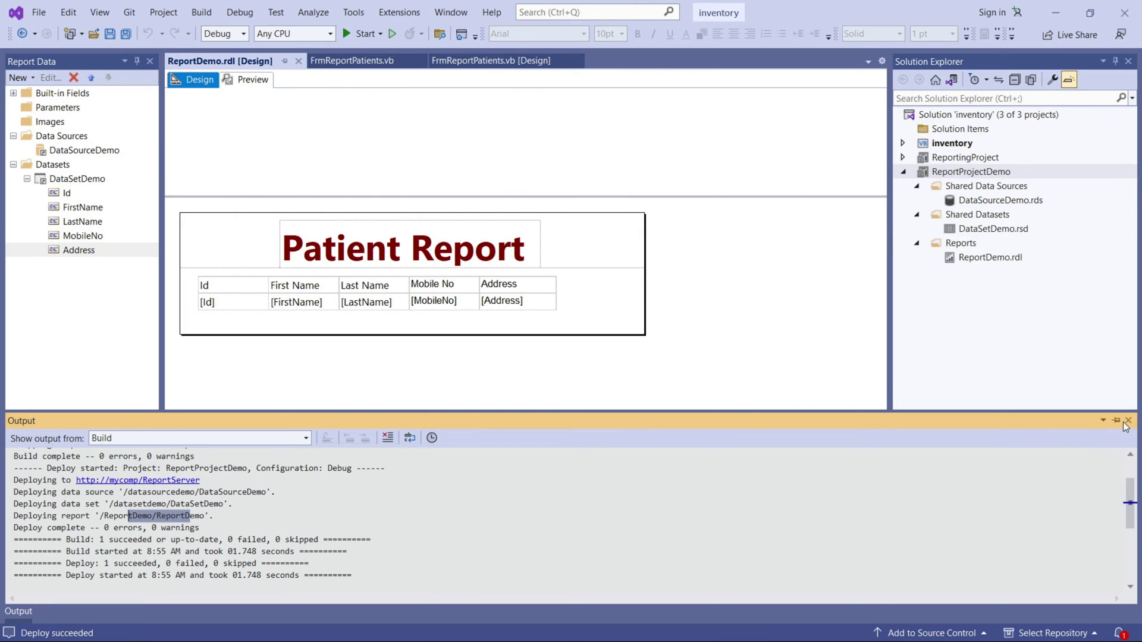
left_click(1123, 422)
left_click(903, 172)
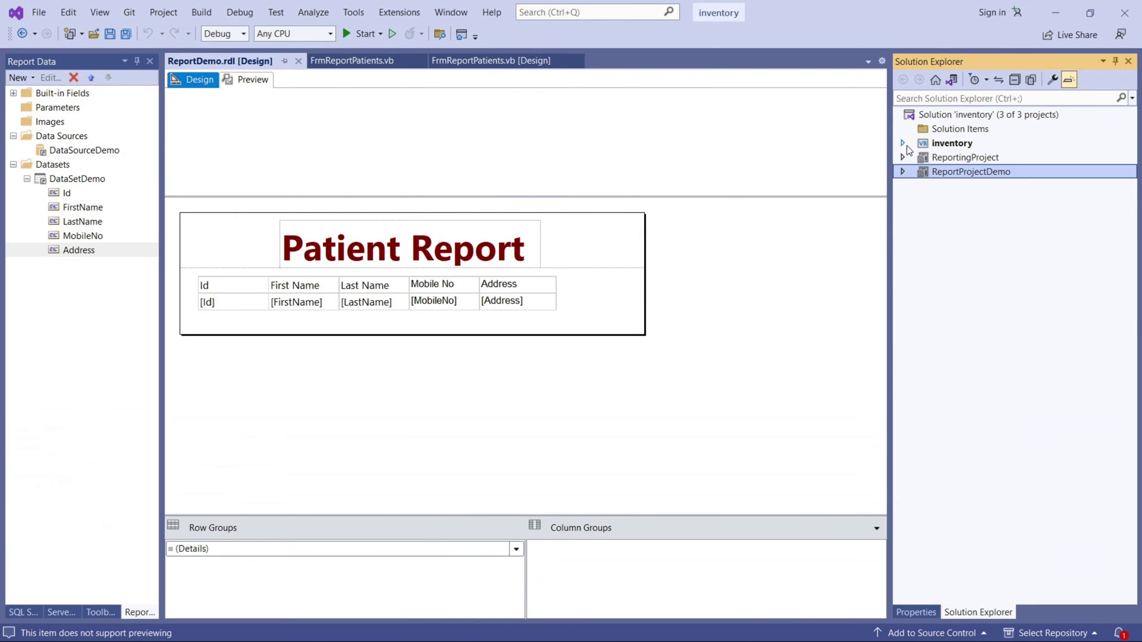
left_click(903, 143)
scroll(982, 411, "down", 10)
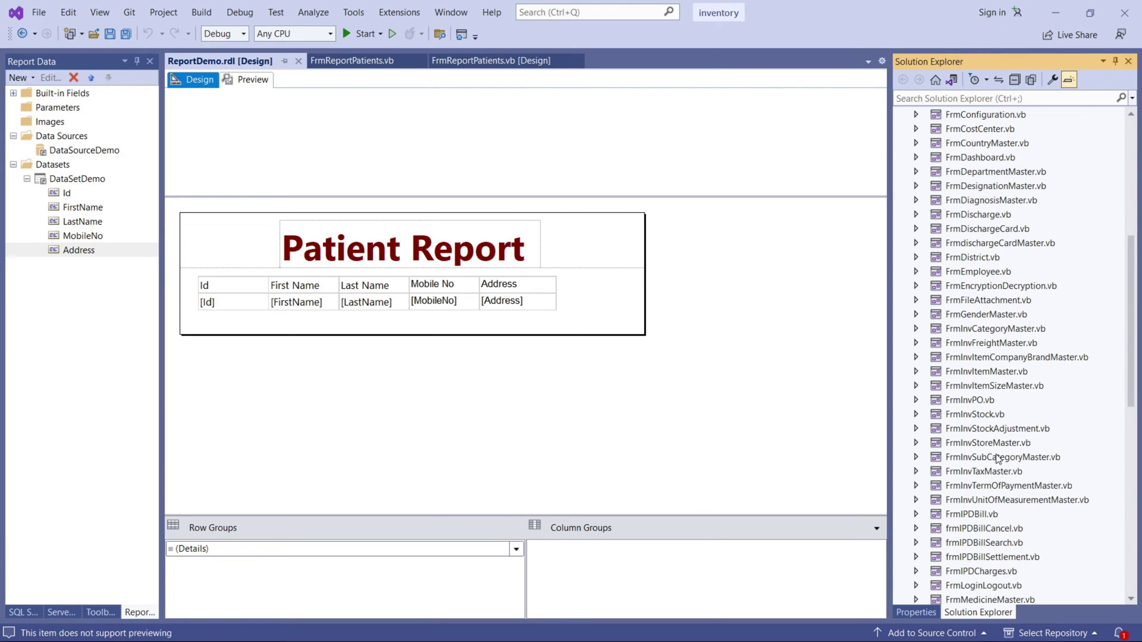
left_click(351, 60)
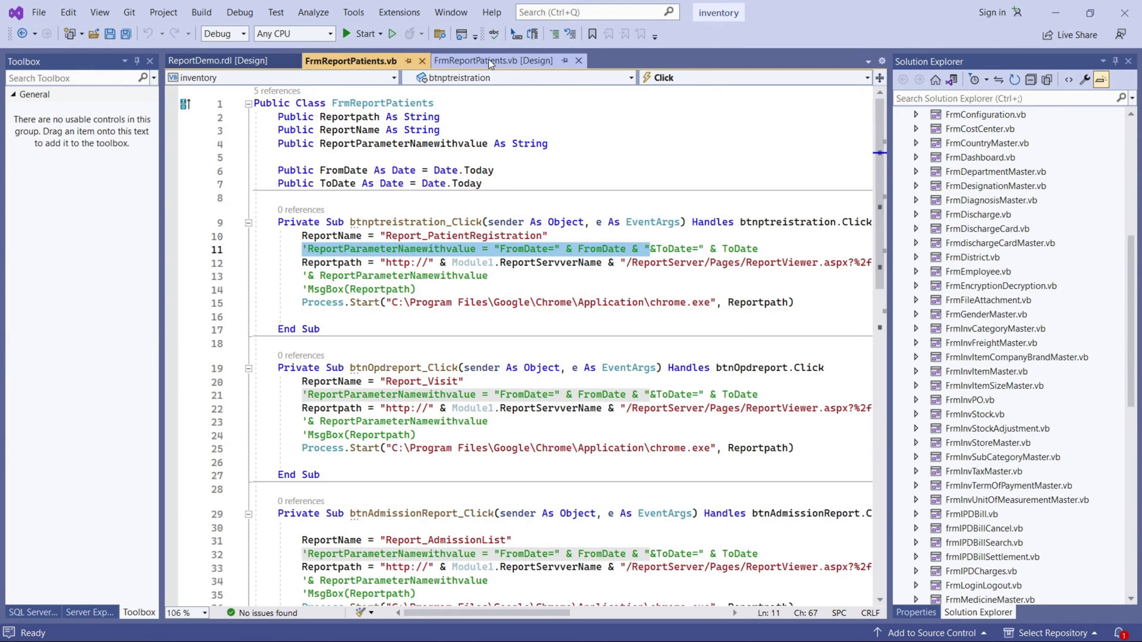
left_click(489, 61)
scroll(53, 268, "up", 1)
Add a new Button to the form and move it beside Patient Ledger.
left_click(57, 185)
left_click(541, 321)
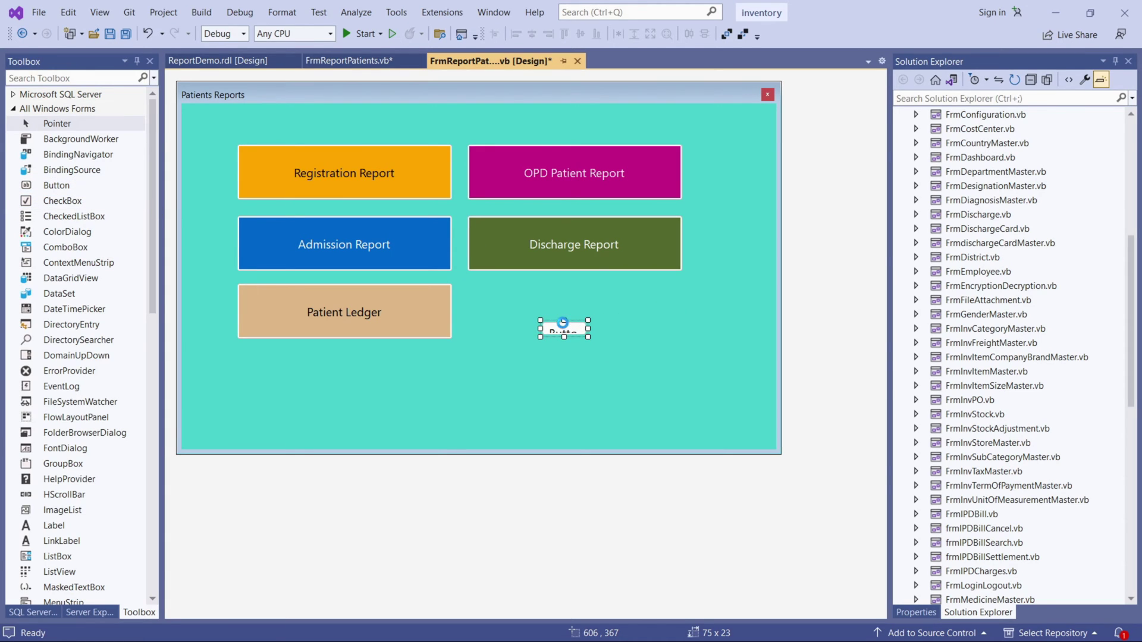
double_click(563, 326)
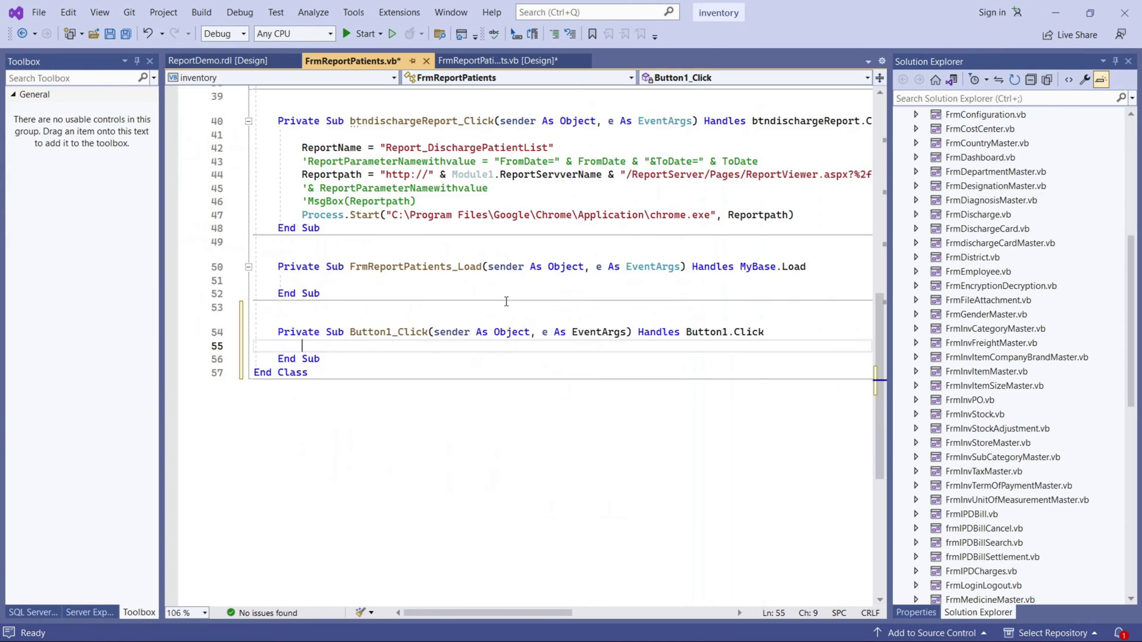
left_click(428, 61)
left_click_drag(560, 332, 641, 334)
right_click(585, 318)
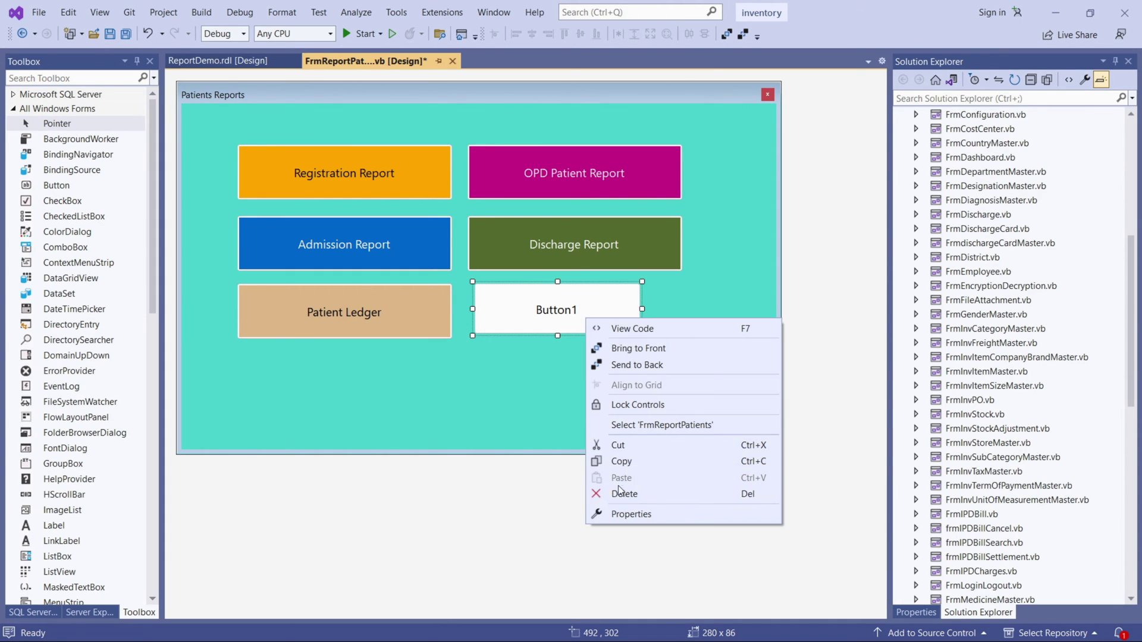
left_click(498, 321)
Name the new button btndemo and set its Text to "Demo Report".
left_click(908, 602)
left_click(917, 612)
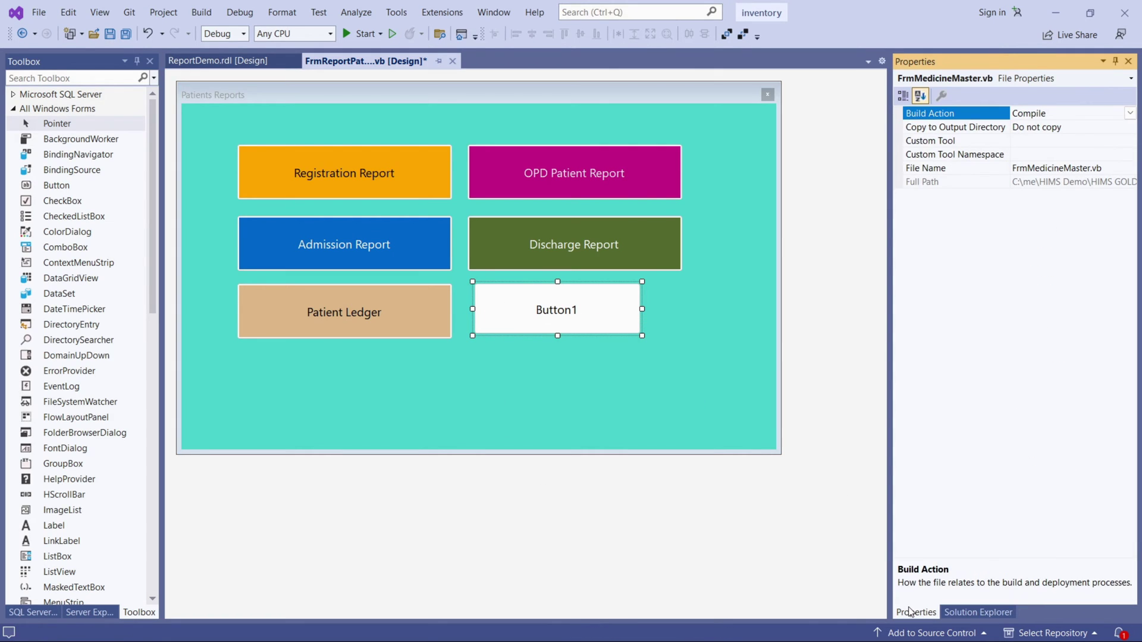
scroll(1055, 137, "up", 4)
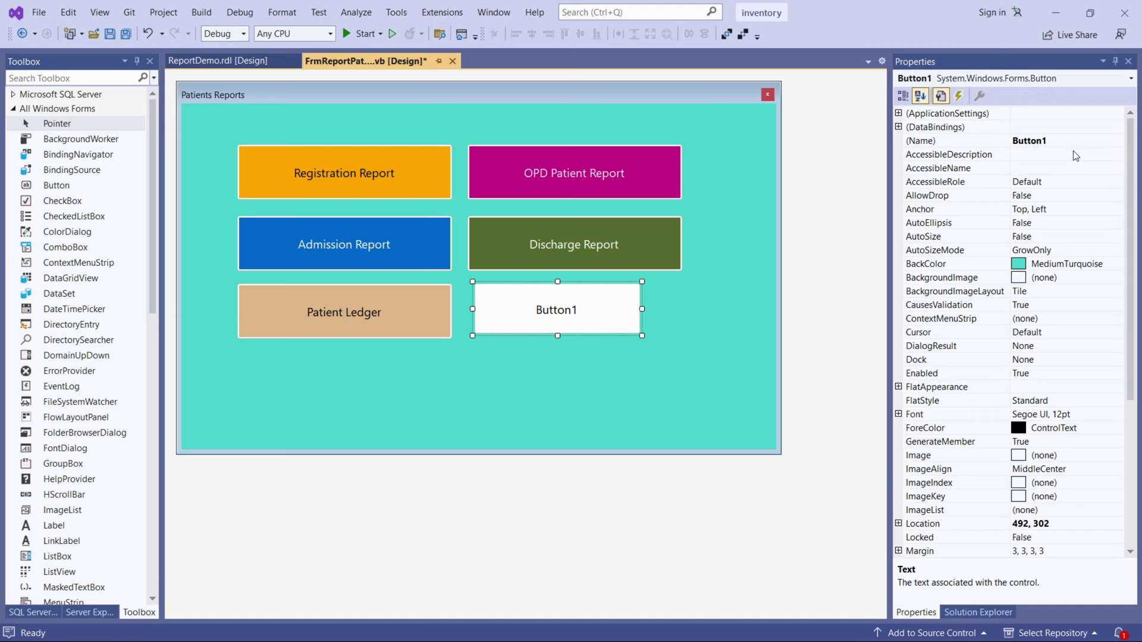
left_click(1067, 141)
type("btn")
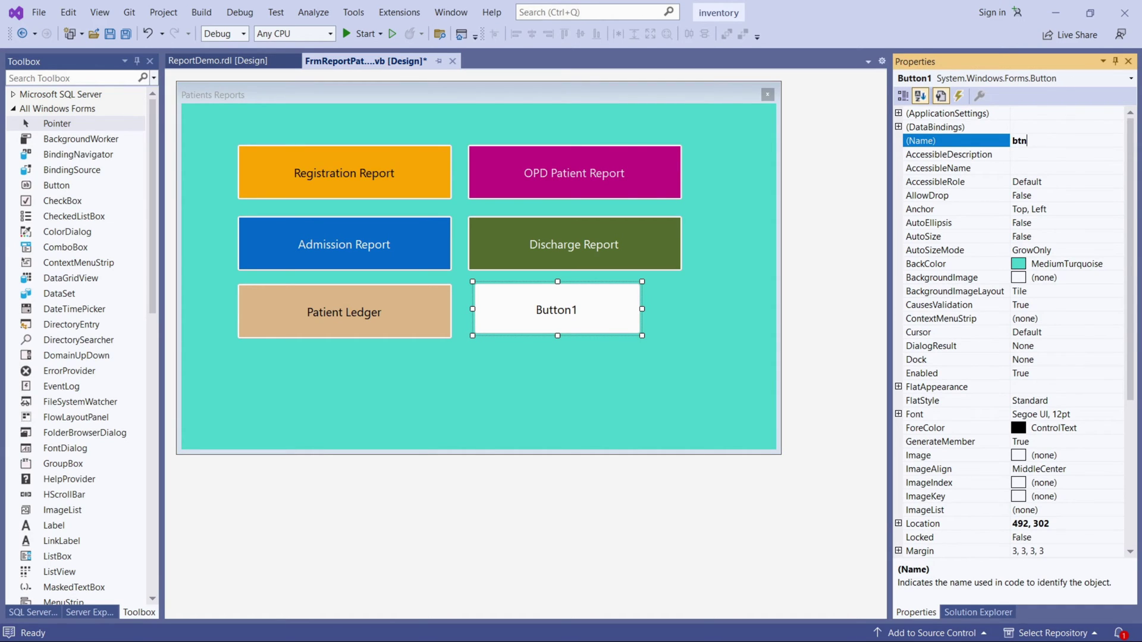
type("demo")
key("Return")
scroll(1078, 445, "down", 6)
double_click(1054, 457)
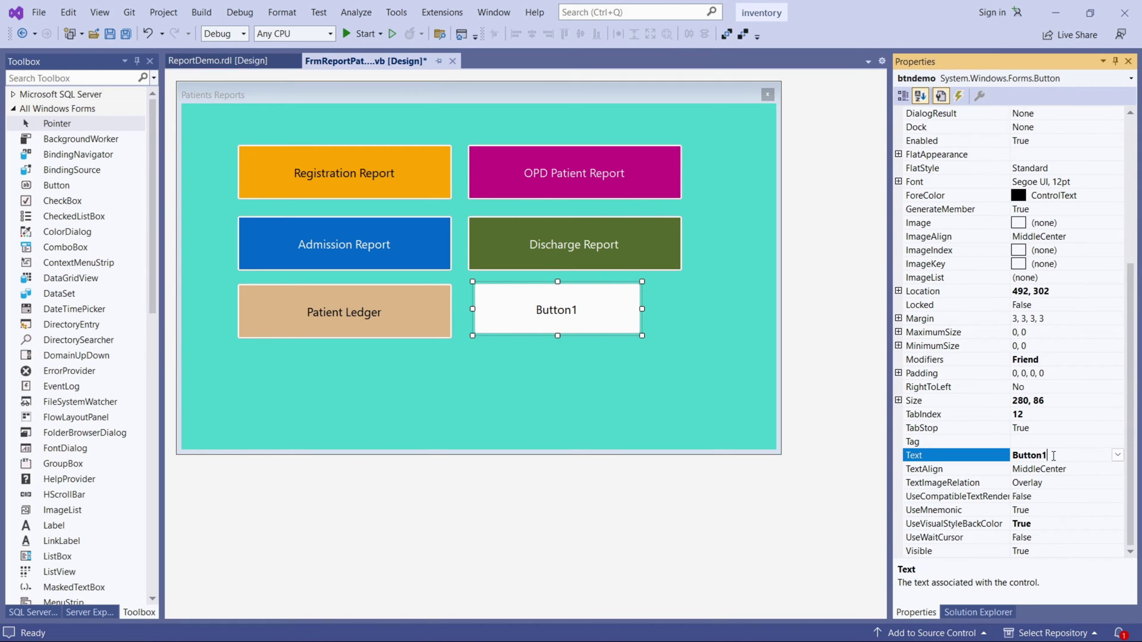
type("Demo Repor")
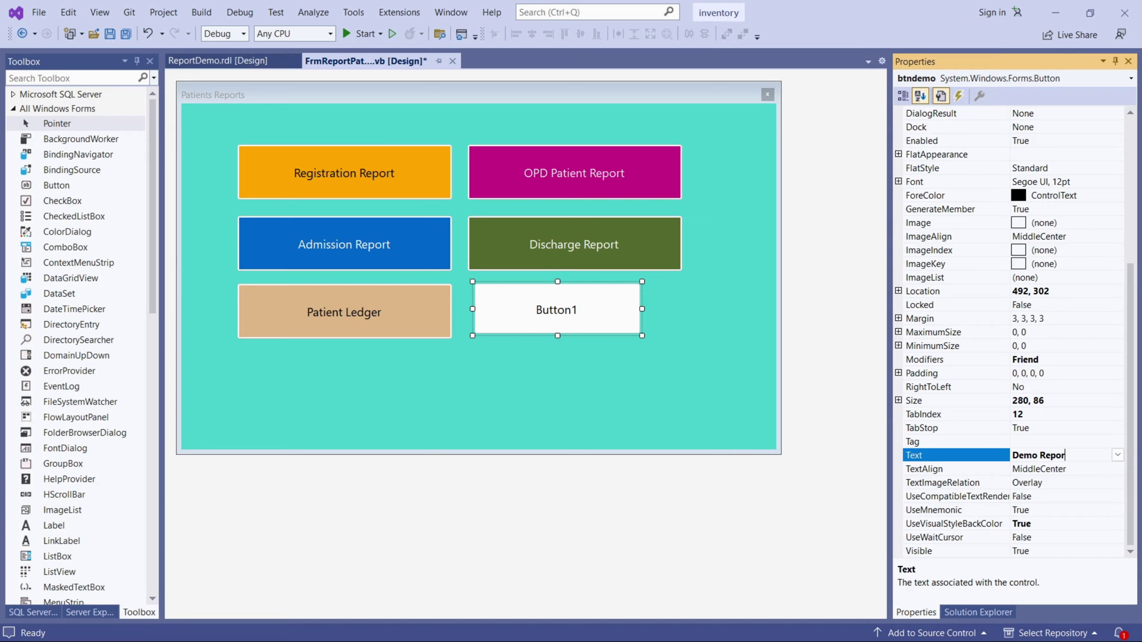
left_click(567, 405)
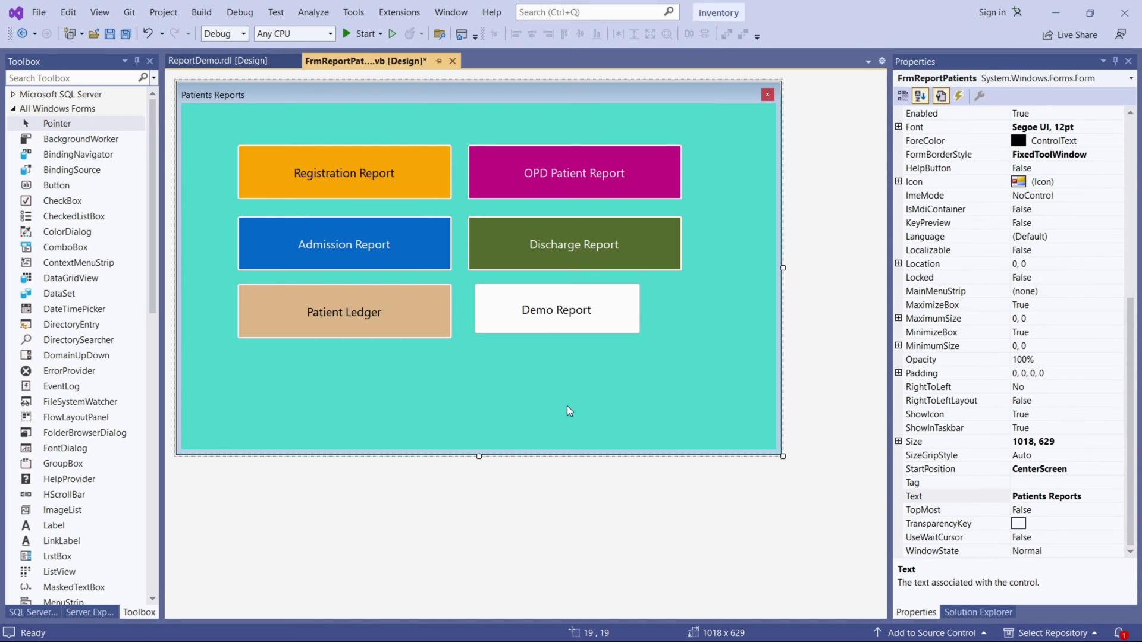
left_click(563, 318)
Delete the unused empty handlers and recreate the Demo Report button's btndemo_Click handler.
double_click(562, 322)
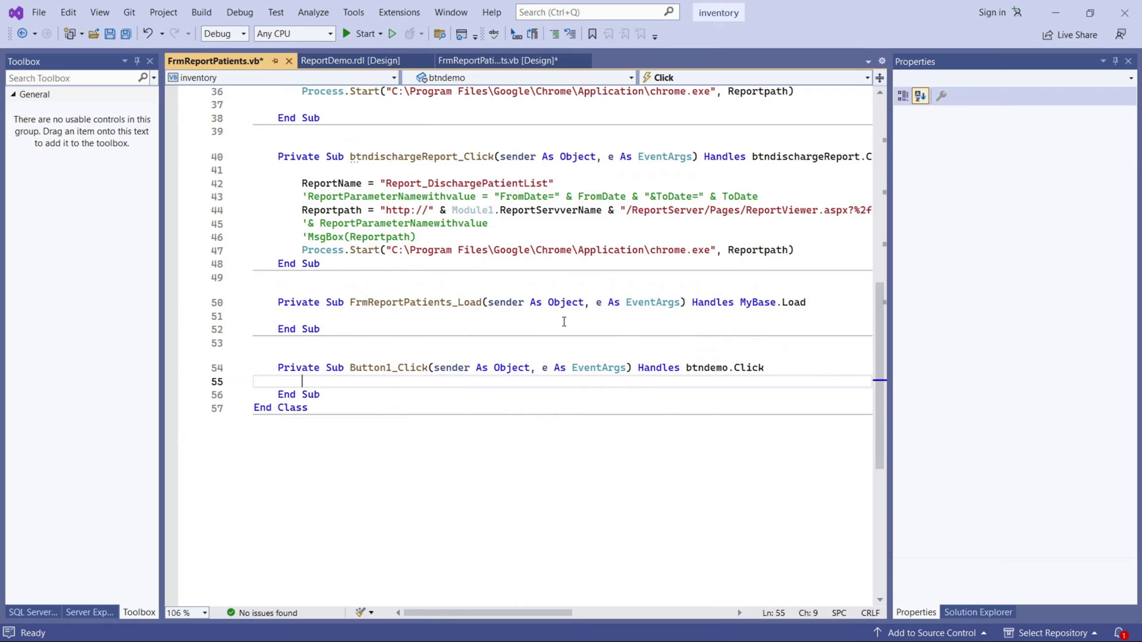
left_click_drag(357, 278, 369, 389)
key("Delete")
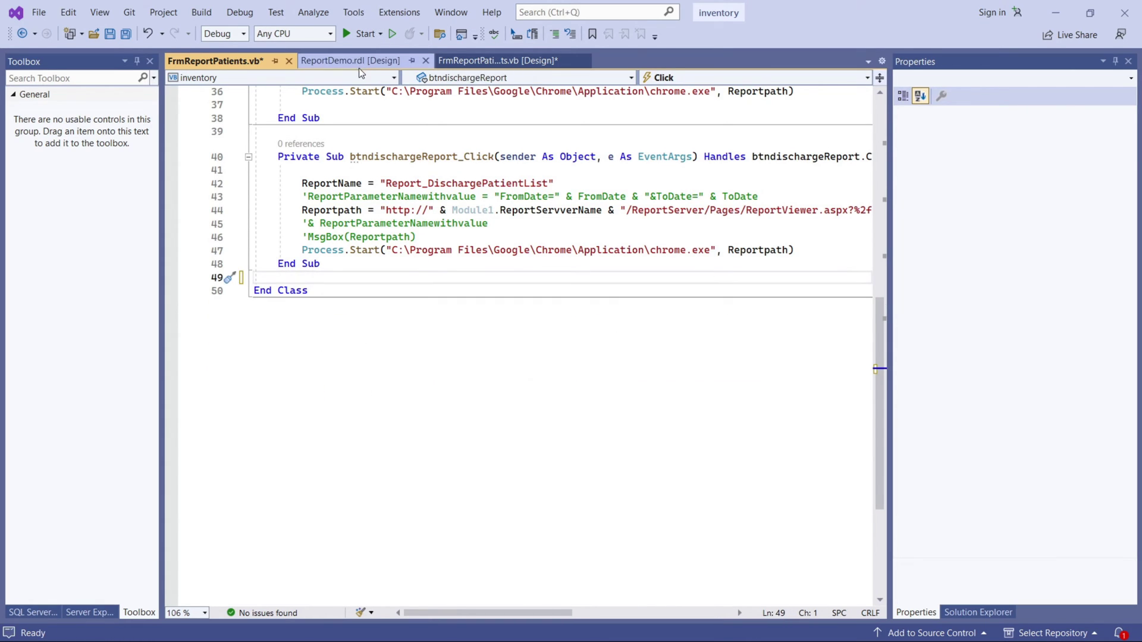
left_click(357, 61)
left_click(494, 61)
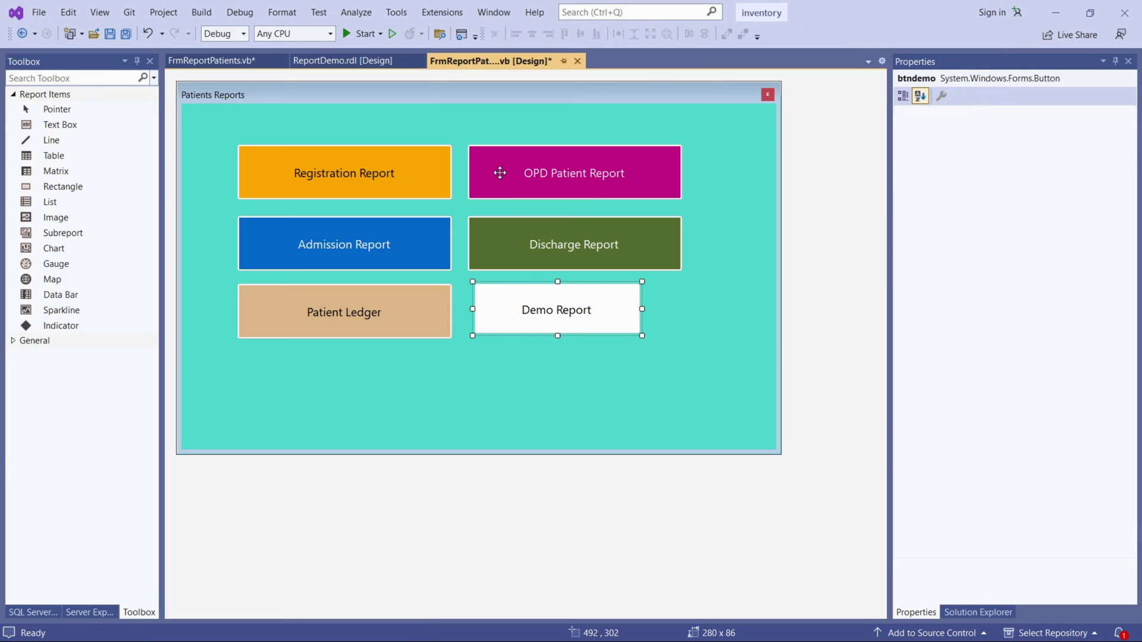
double_click(550, 312)
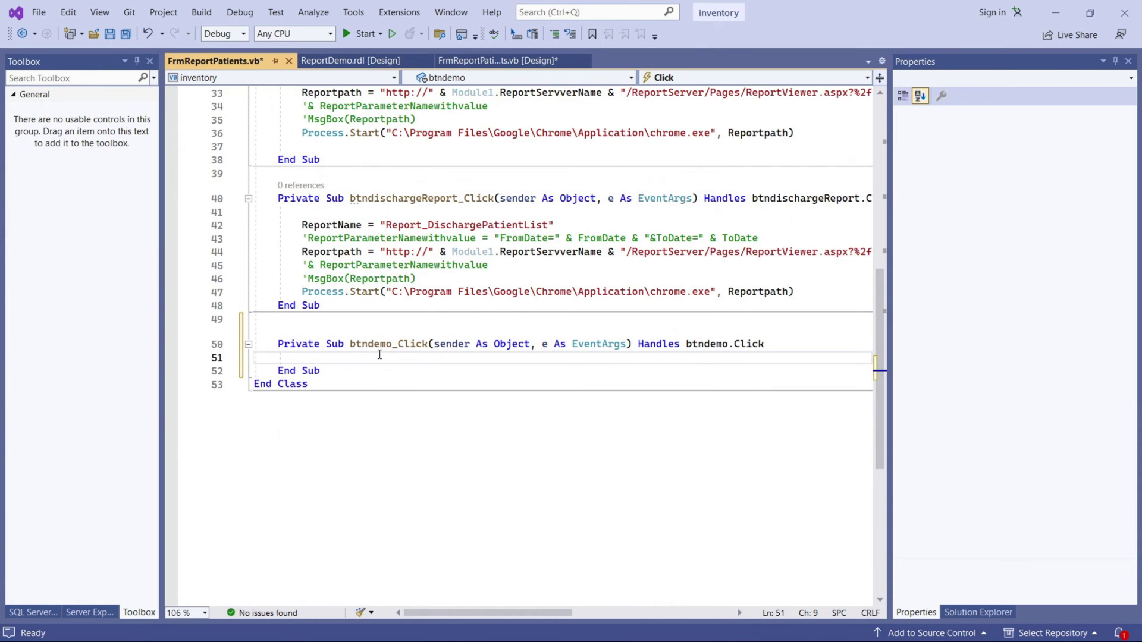
Copy the Discharge Report's report-opening code into btndemo_Click.
scroll(459, 374, "up", 2)
left_click_drag(301, 305, 836, 379)
key("ctrl+c")
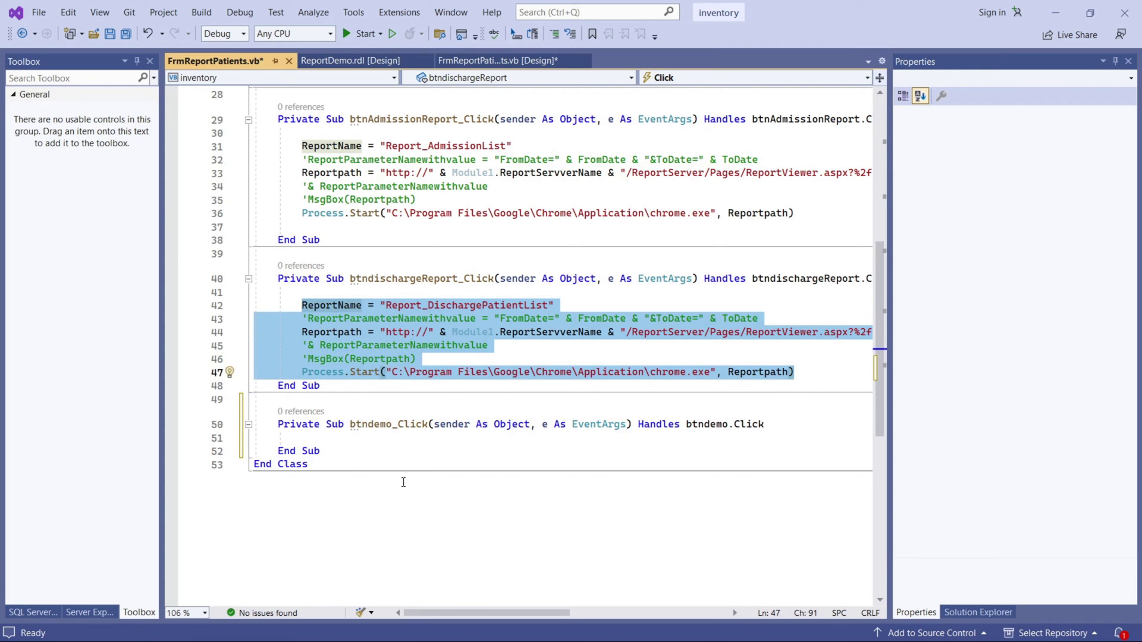
left_click(339, 437)
key("ctrl+v")
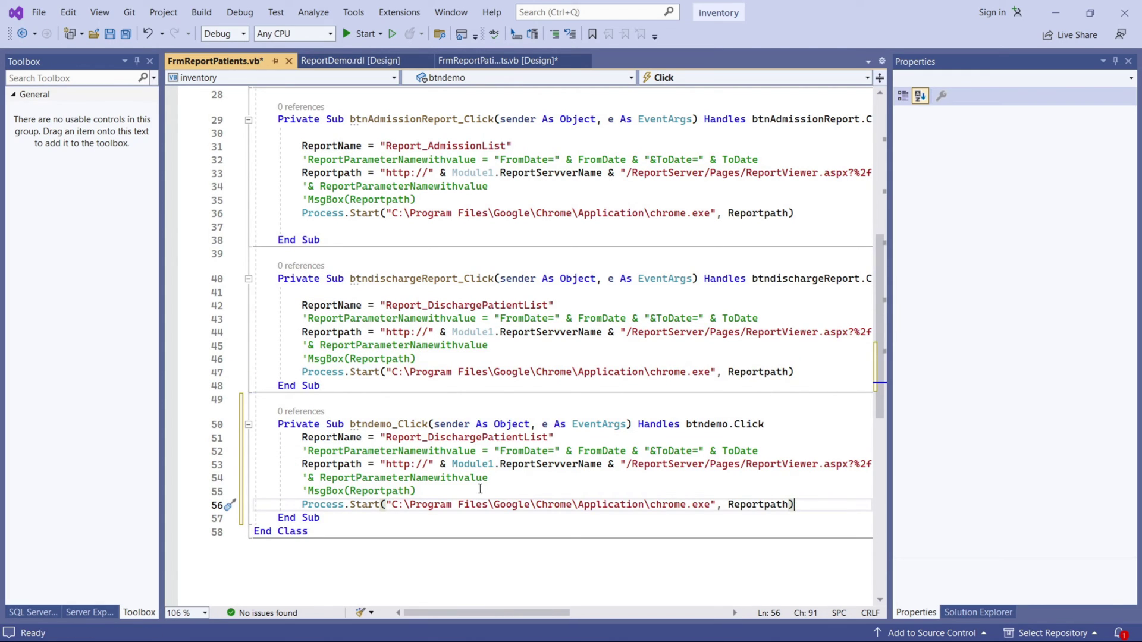
double_click(418, 437)
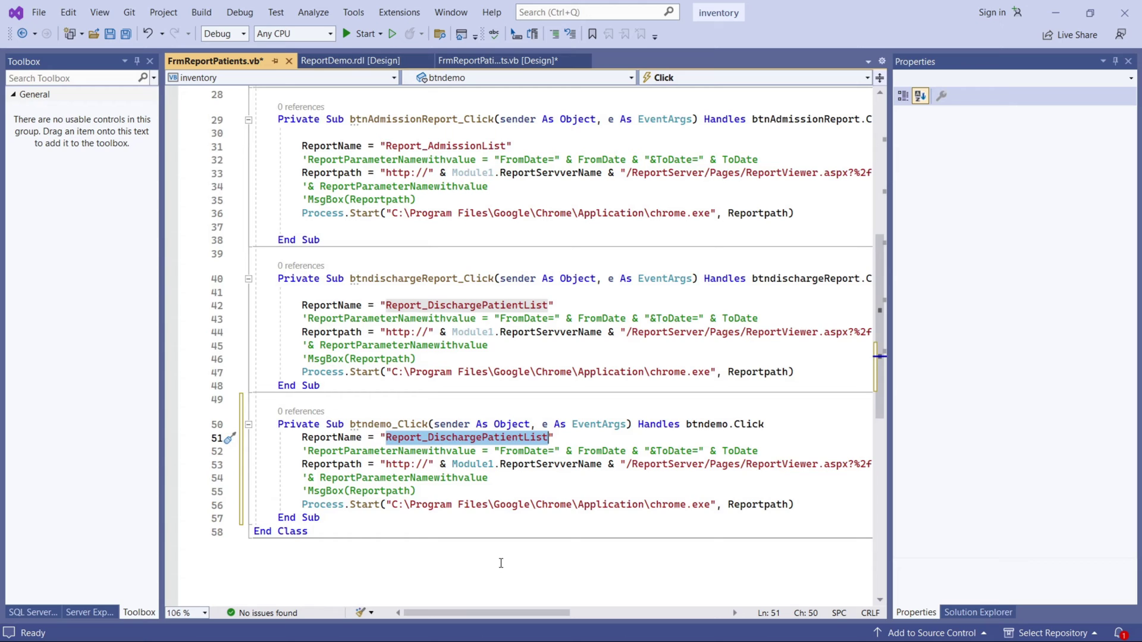
Replace the copied report name on line 51 with ReportDemo from the ReportProjectDemo project.
left_click(978, 613)
scroll(994, 511, "down", 10)
scroll(993, 511, "down", 1)
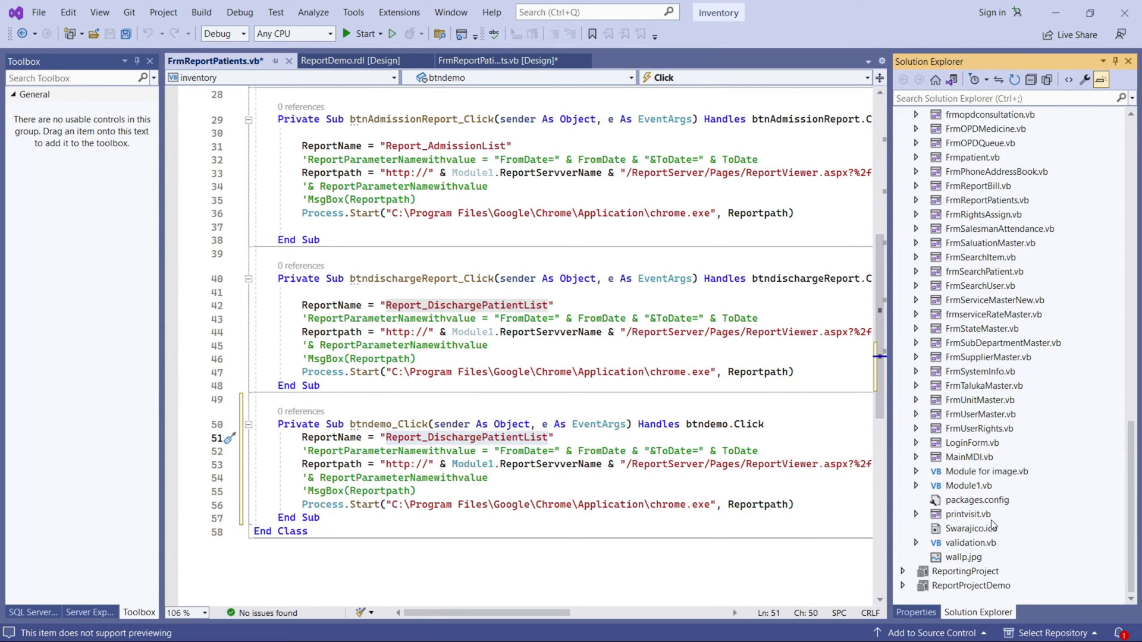
left_click(904, 586)
left_click(904, 586)
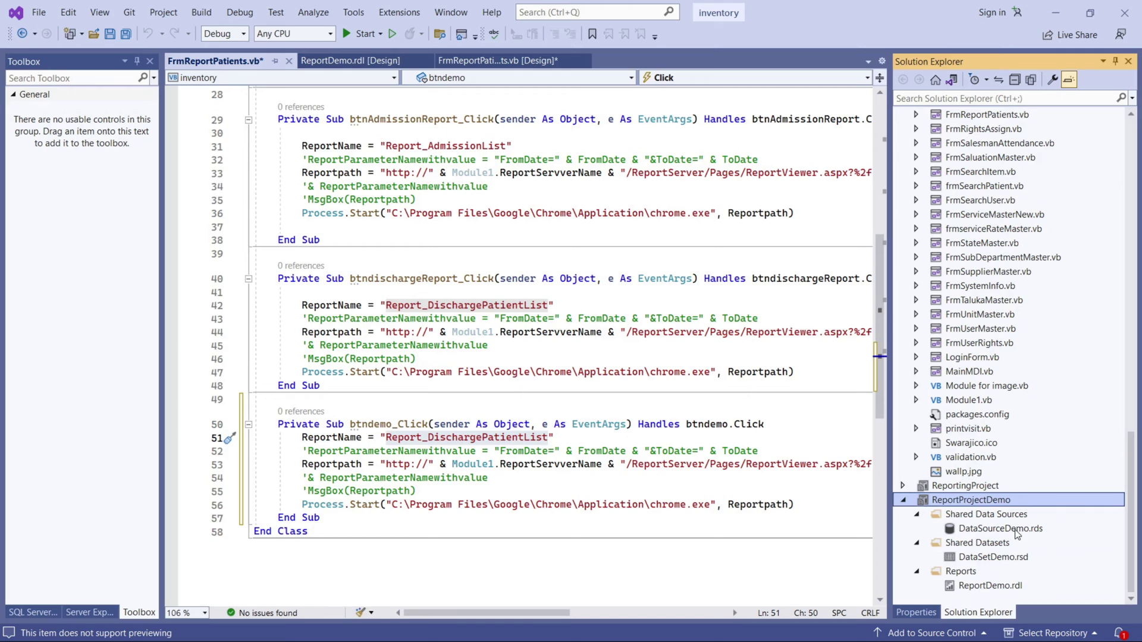
right_click(965, 590)
left_click(982, 575)
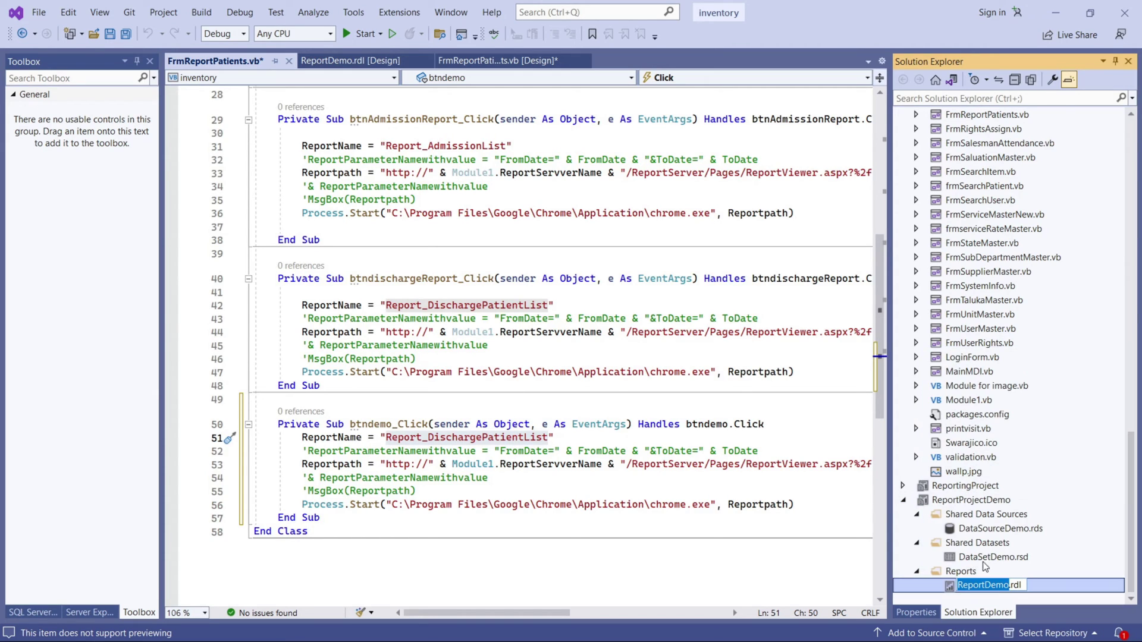
double_click(485, 443)
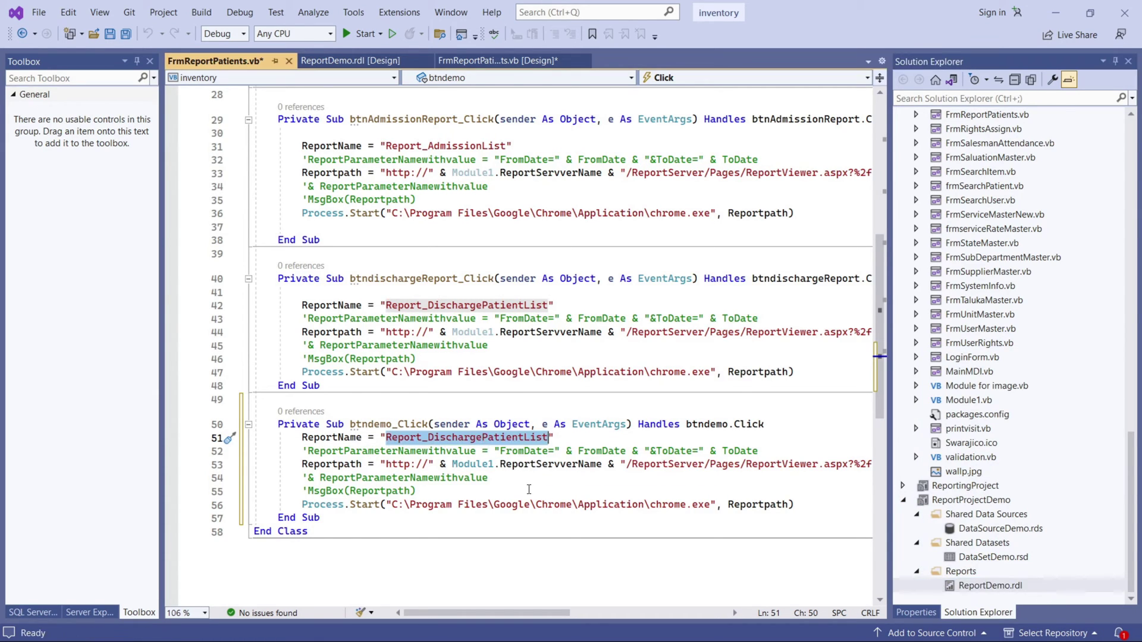
key("ctrl+v")
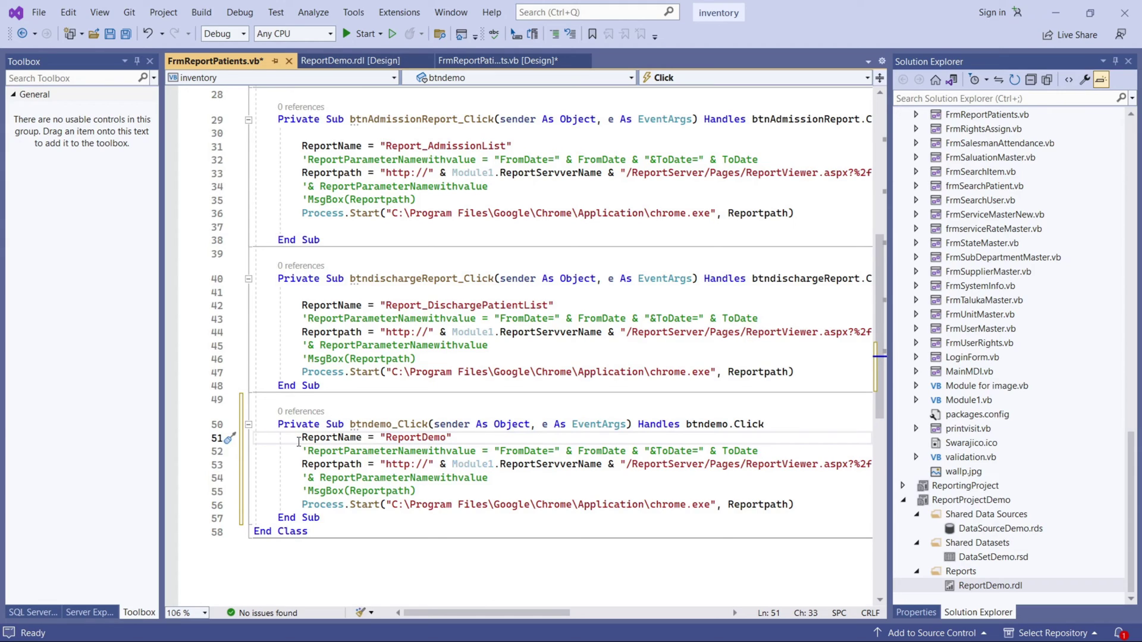
Delete the commented parameter line and the leftover blank line in btndemo_Click.
left_click_drag(301, 451, 779, 449)
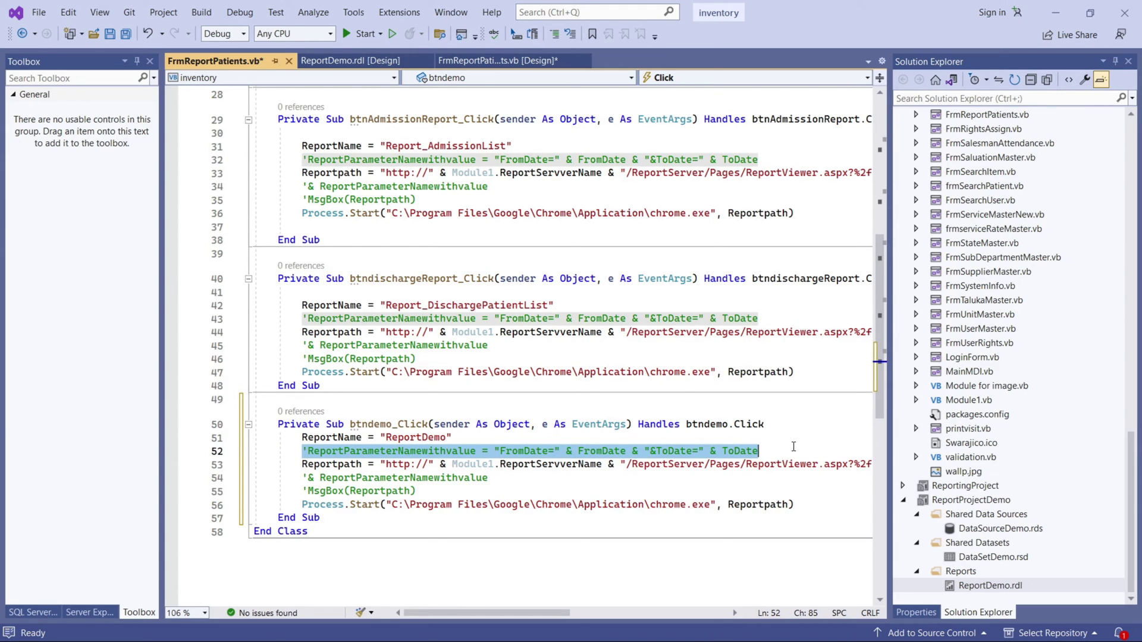
key("Delete")
left_click(469, 439)
key("Delete")
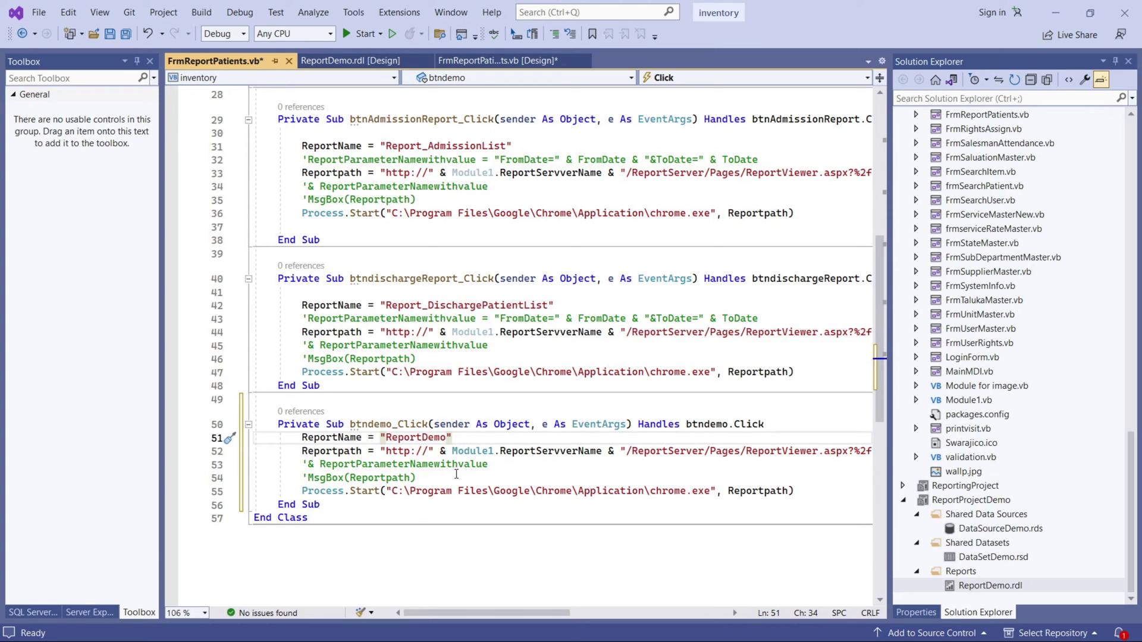
Read the full Reportpath line 52 and bring up navigation options for Module1.
double_click(529, 458)
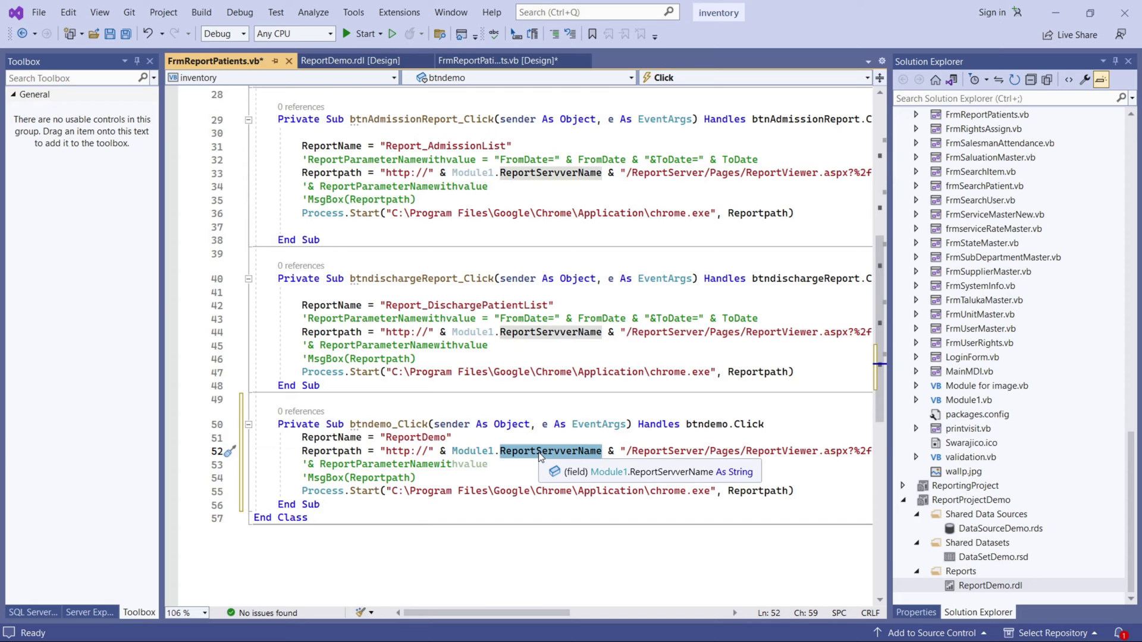
left_click_drag(527, 613, 600, 614)
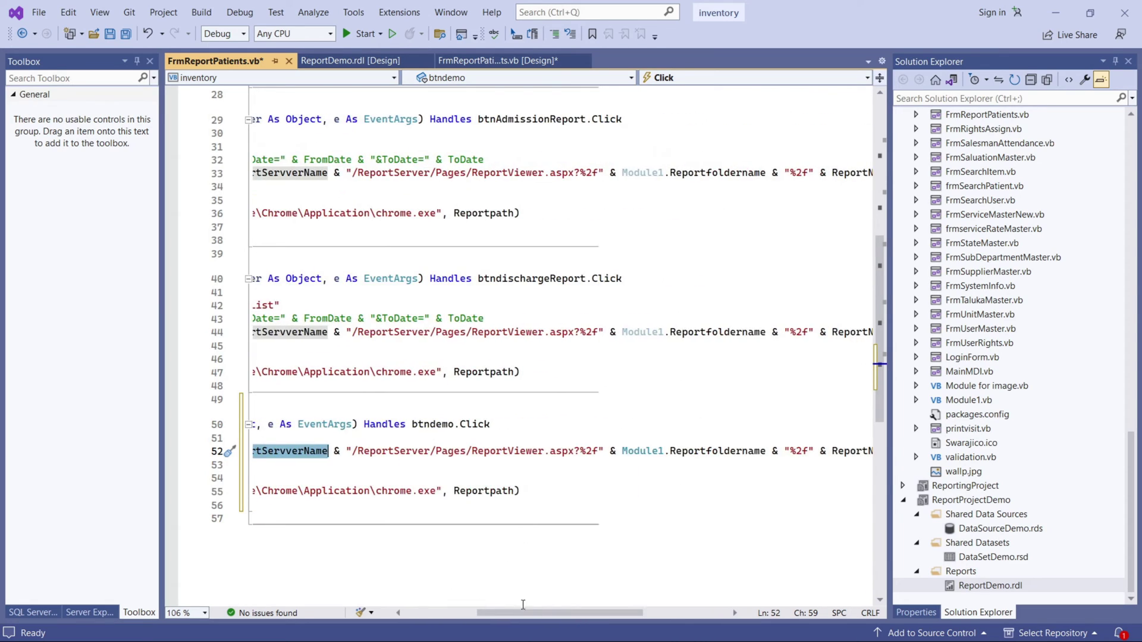
left_click_drag(544, 613, 472, 613)
scroll(464, 475, "up", 5)
scroll(476, 476, "down", 4)
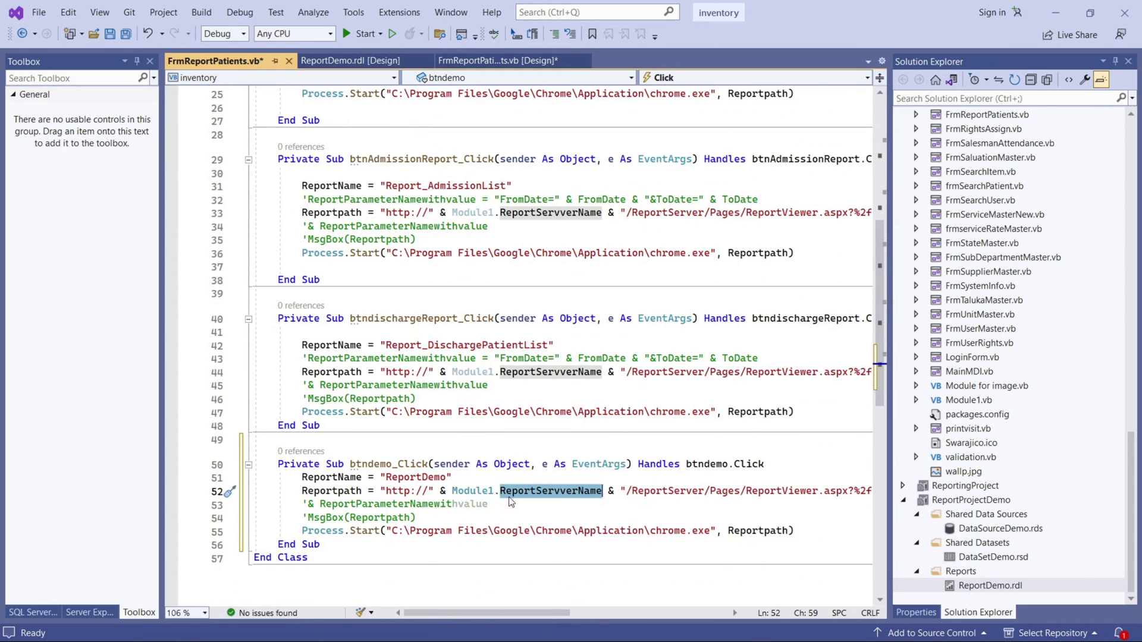
right_click(477, 493)
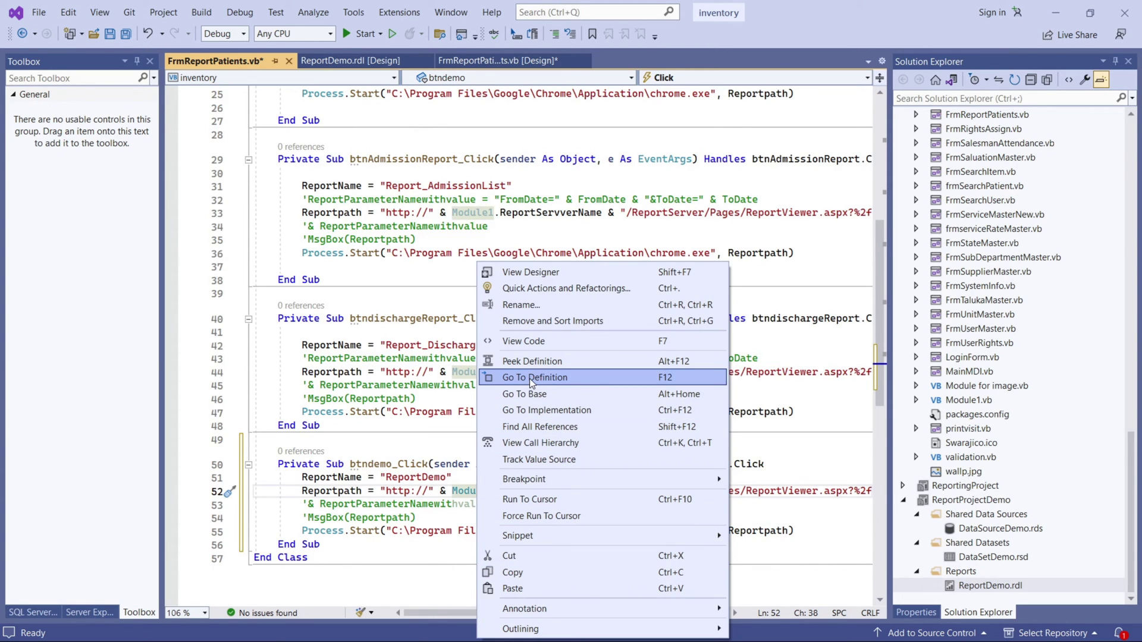
left_click(531, 379)
scroll(558, 531, "down", 13)
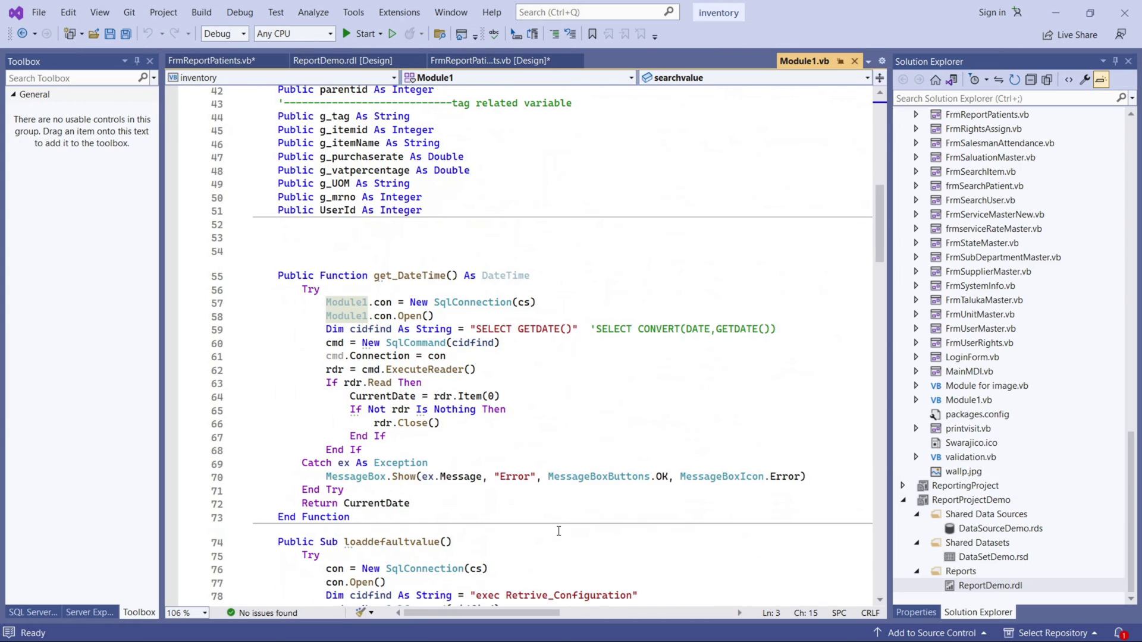
scroll(559, 531, "down", 2)
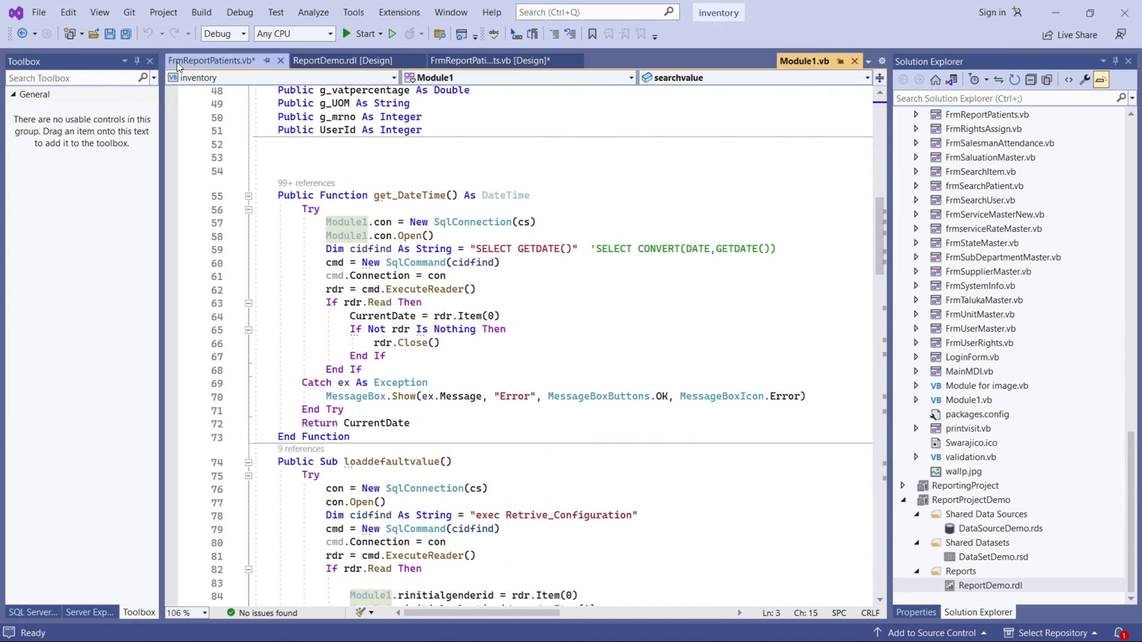
scroll(599, 325, "up", 5)
scroll(599, 325, "up", 4)
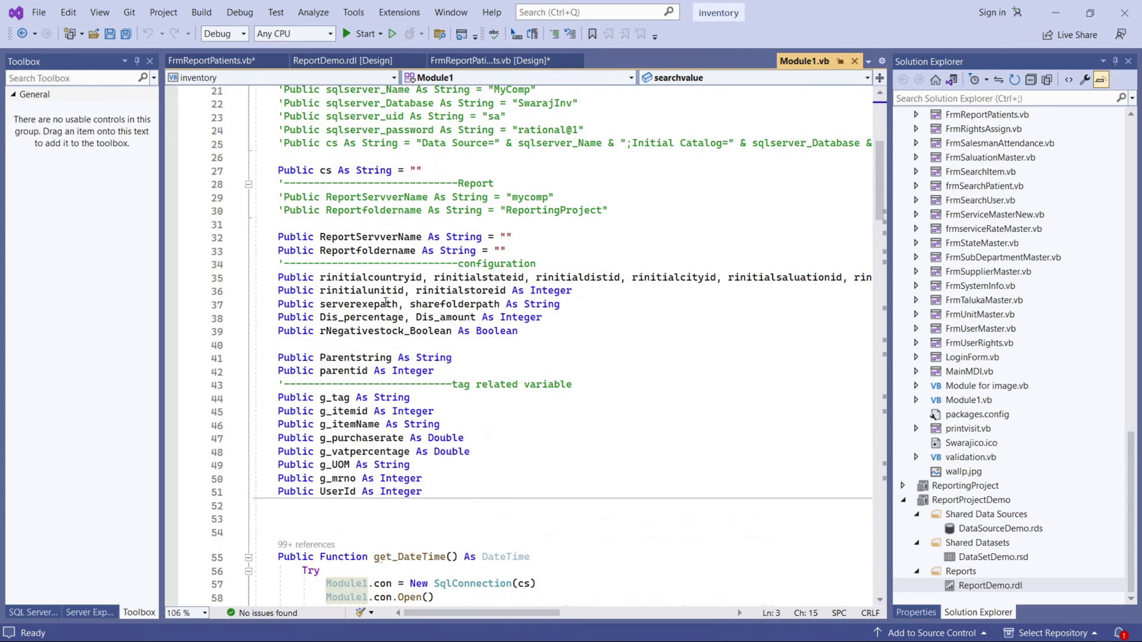
left_click_drag(274, 237, 527, 249)
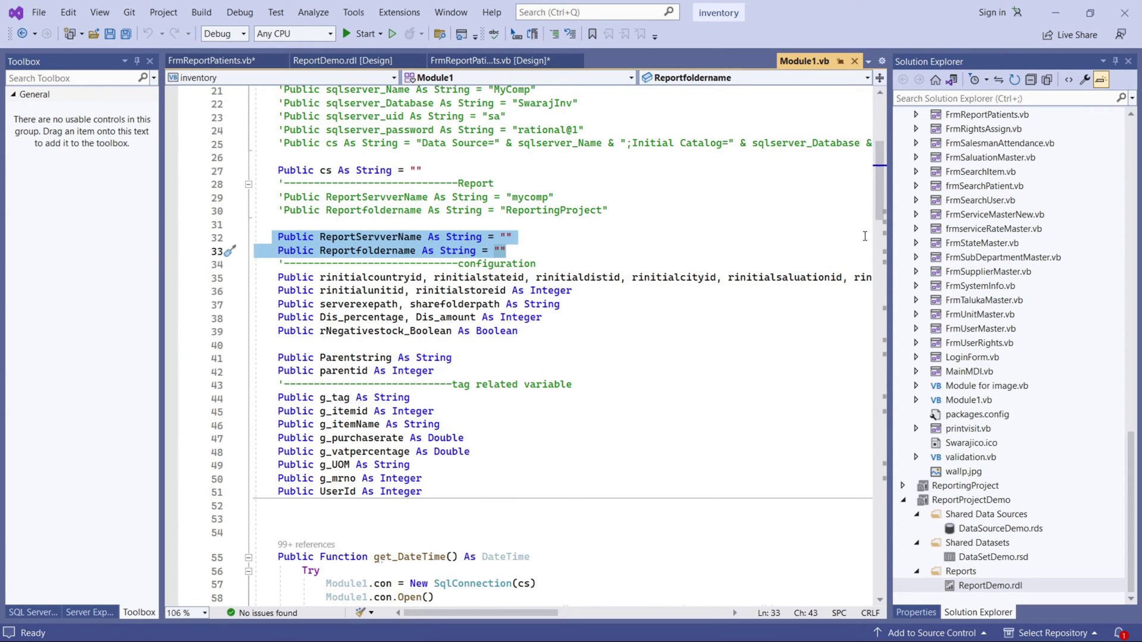
left_click_drag(879, 213, 861, 400)
scroll(344, 375, "up", 20)
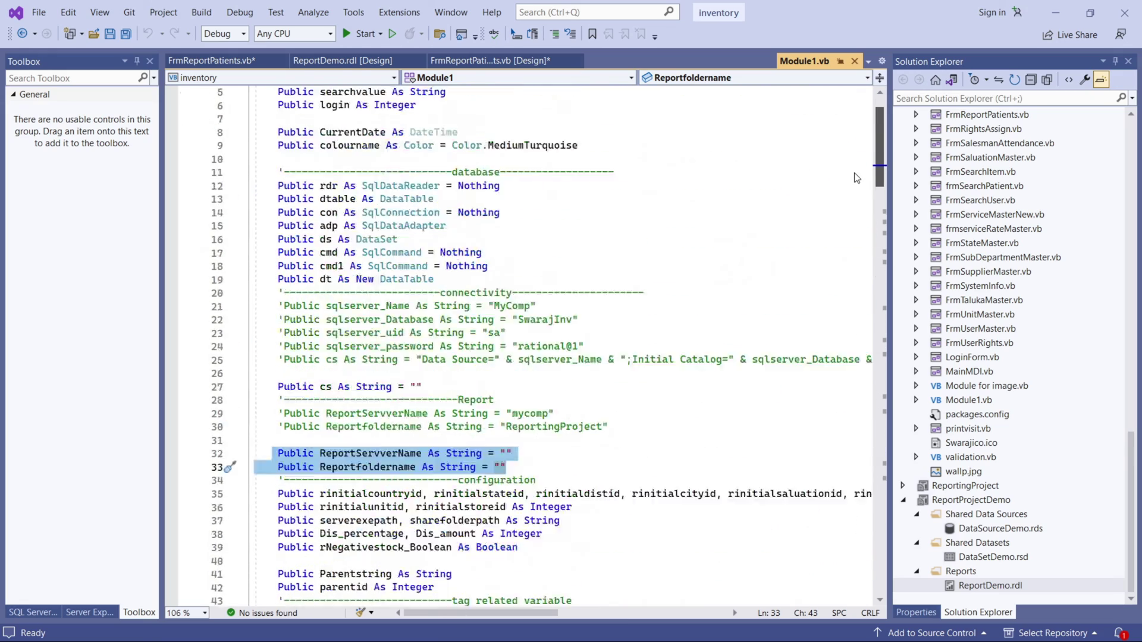
scroll(395, 486, "down", 5)
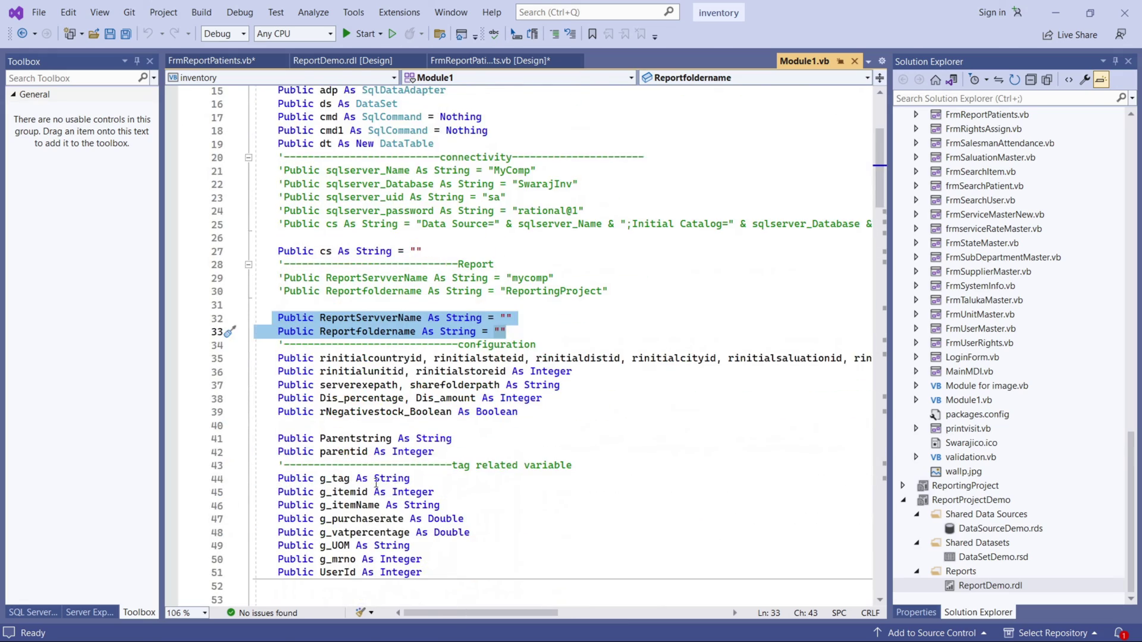
left_click(422, 318)
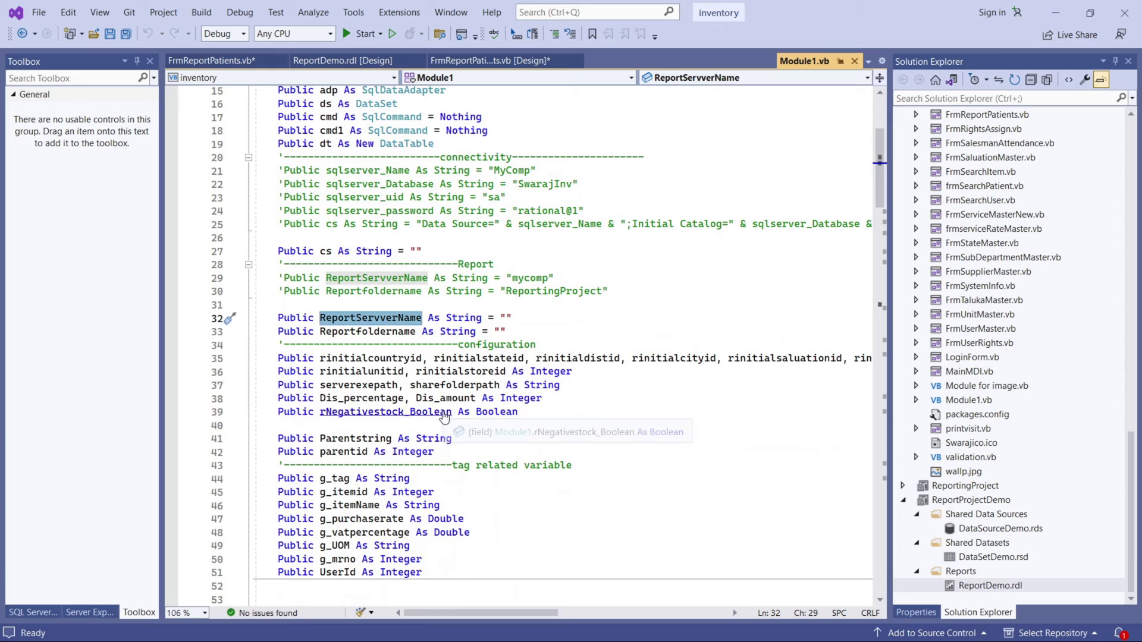
key("ctrl+f")
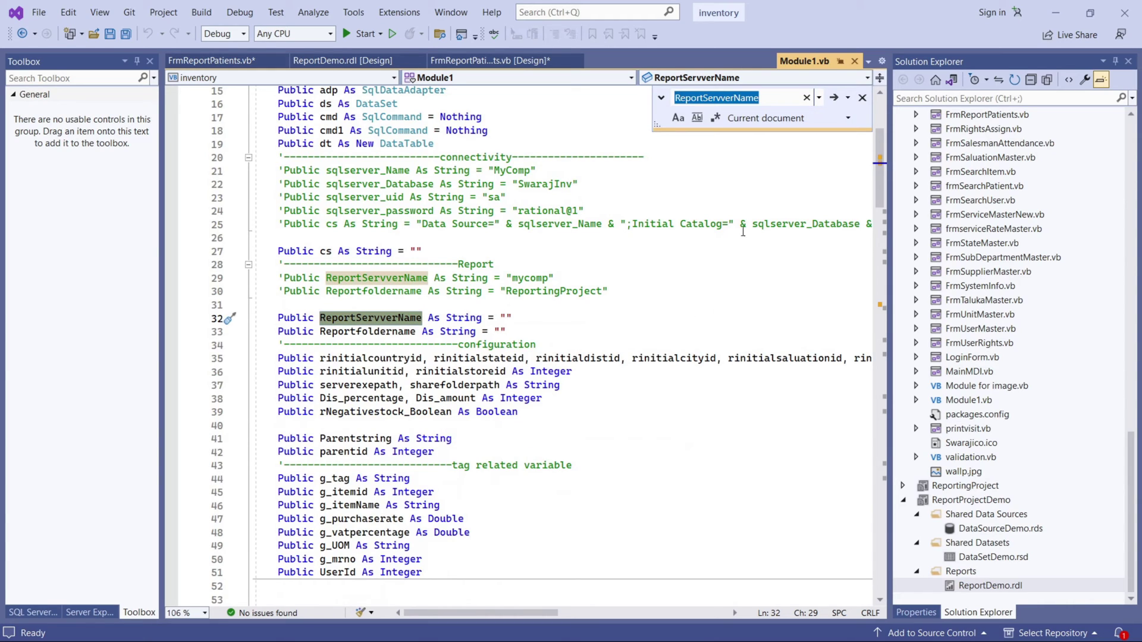
double_click(357, 337)
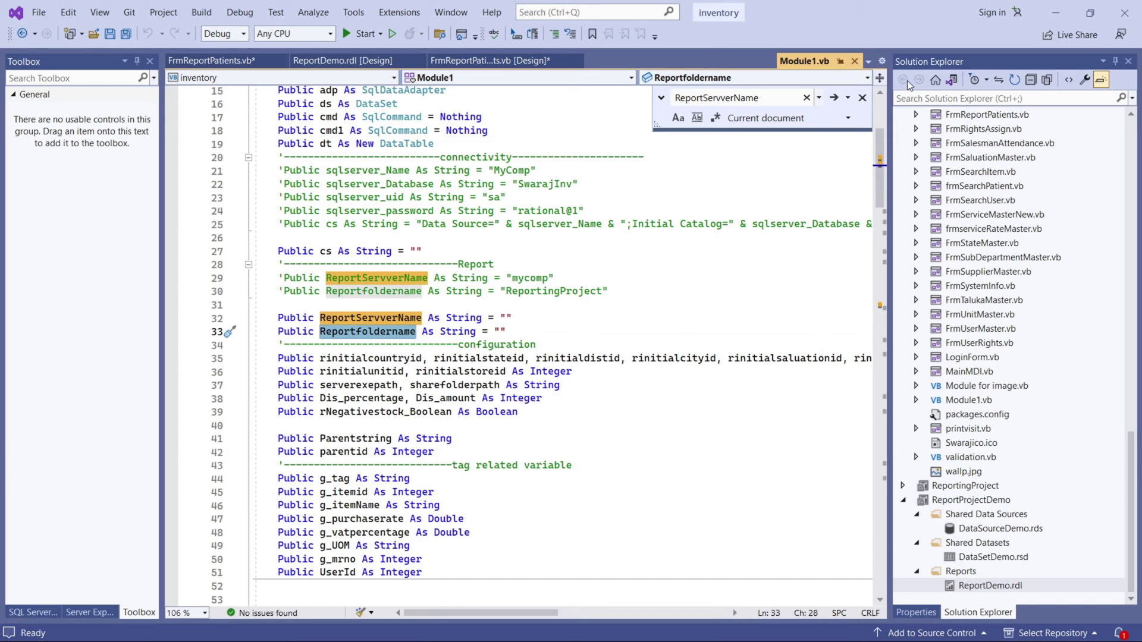
left_click(862, 97)
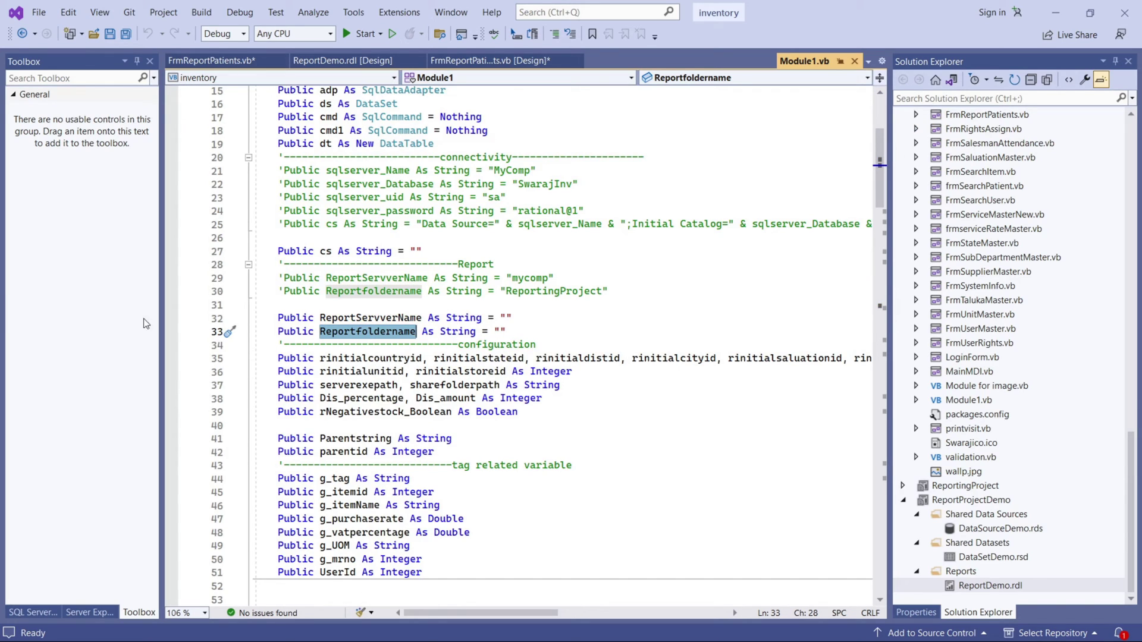
left_click(1, 450)
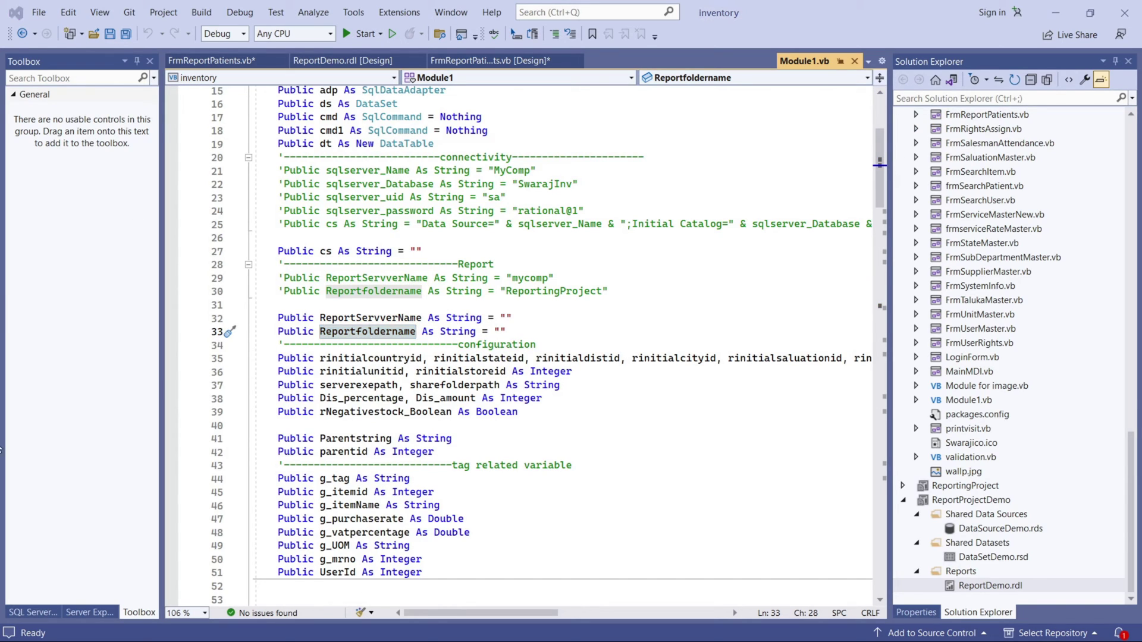
left_click(370, 333)
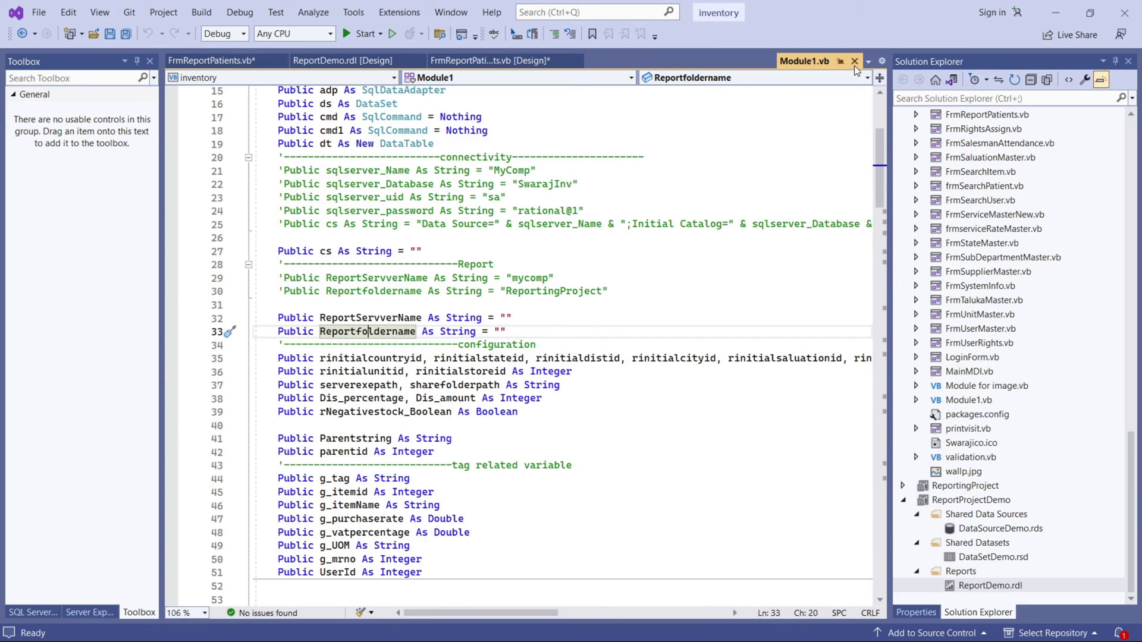
left_click(855, 60)
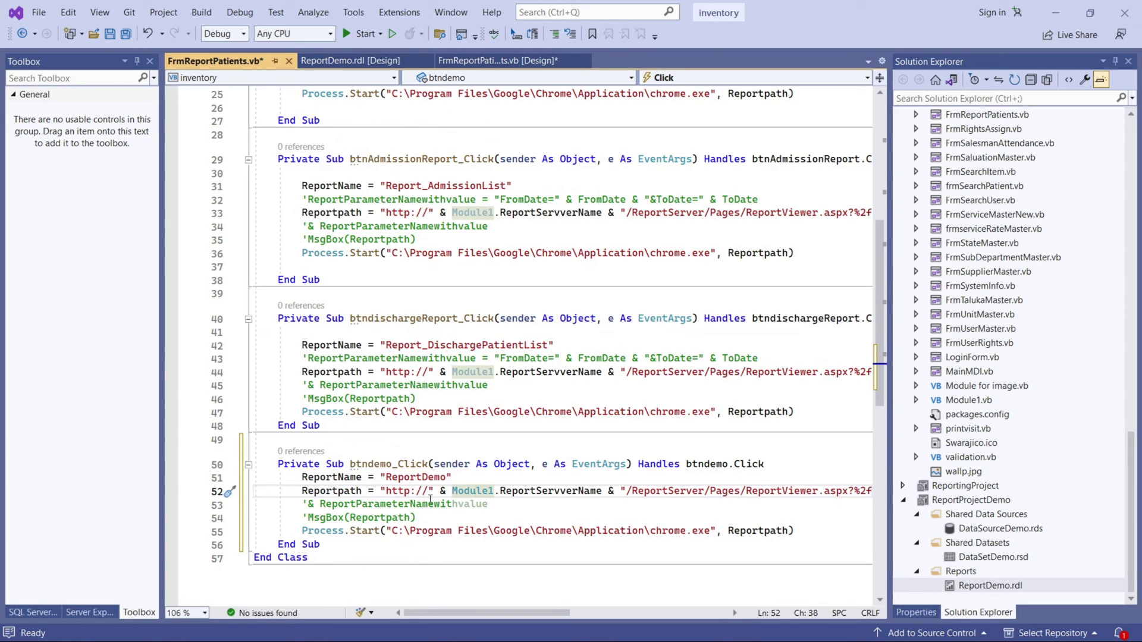
scroll(488, 357, "up", 8)
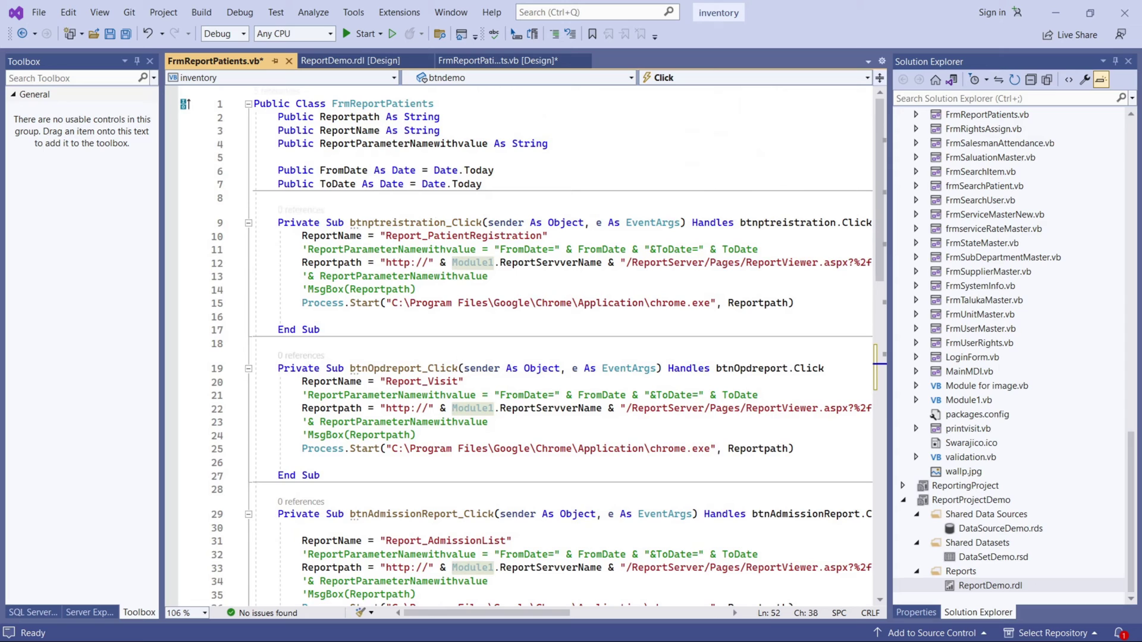
scroll(612, 507, "down", 4)
scroll(611, 507, "down", 6)
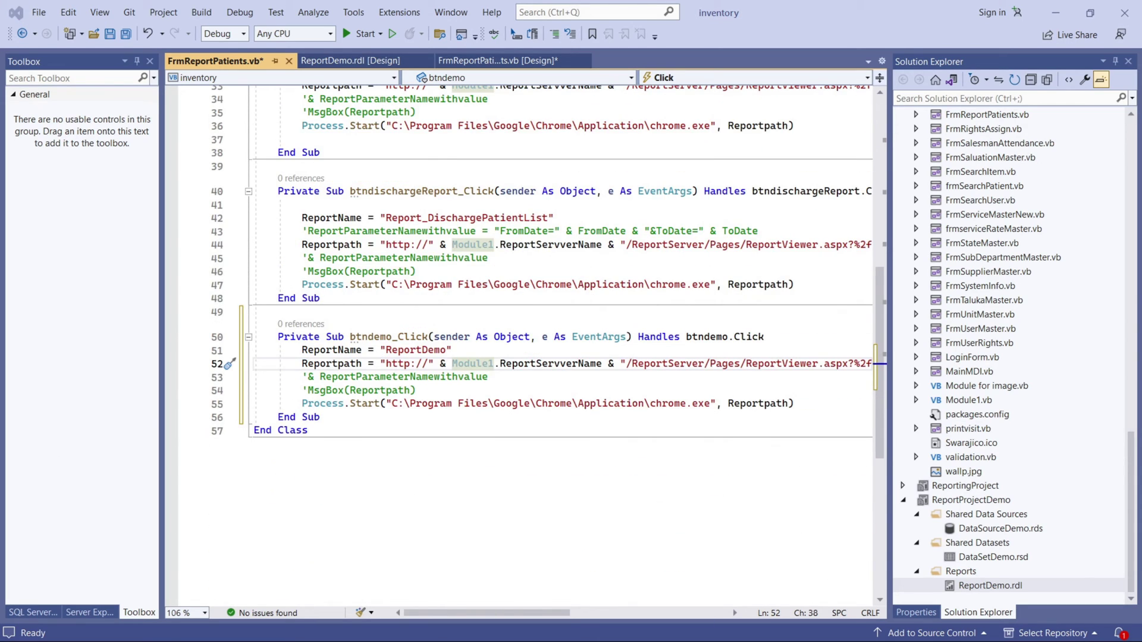
Rerun Select * from M_Configuration and confirm ReportServerName mycomp and ReportProjectFolder ReportingProject.
key("alt+Tab")
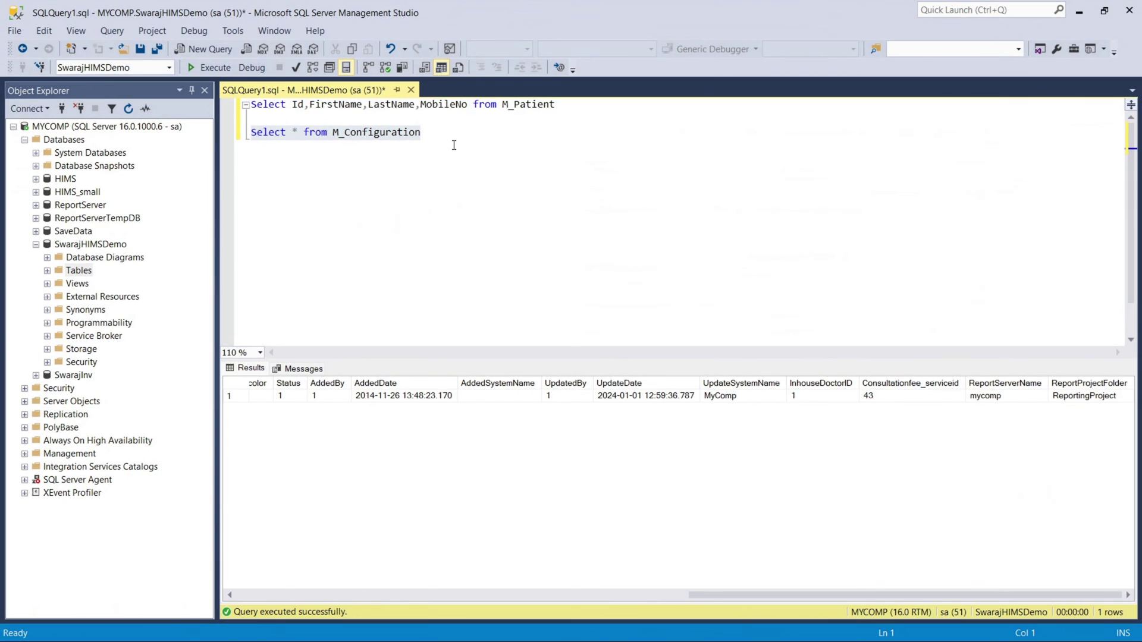
left_click_drag(462, 135, 188, 135)
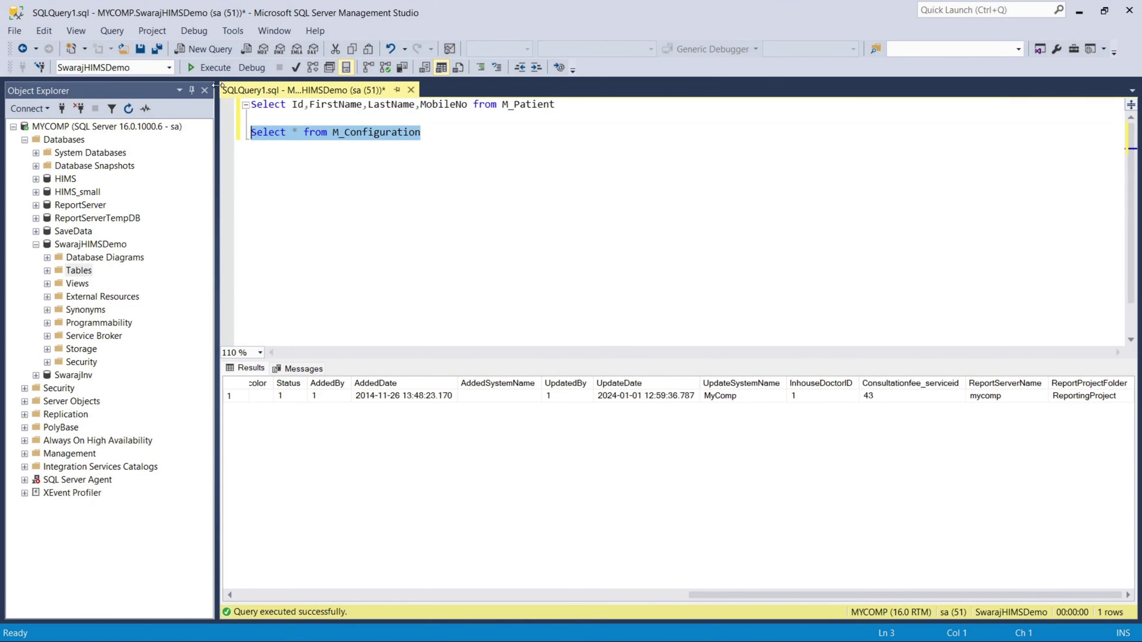
key("F5")
left_click_drag(559, 595, 1011, 597)
left_click(1003, 396)
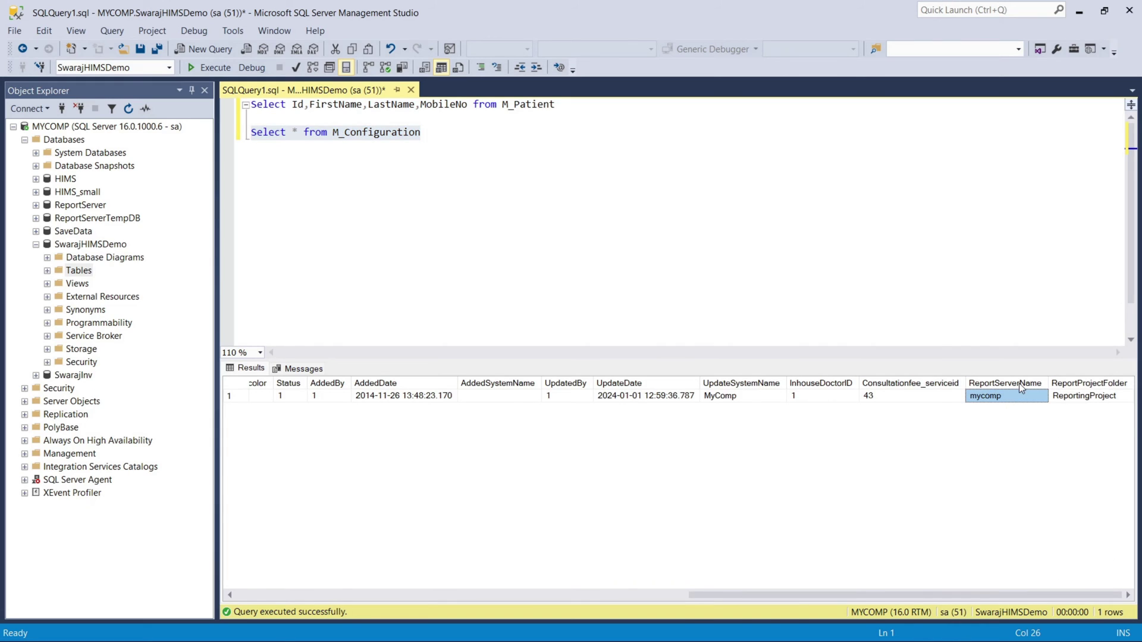
left_click(1090, 395)
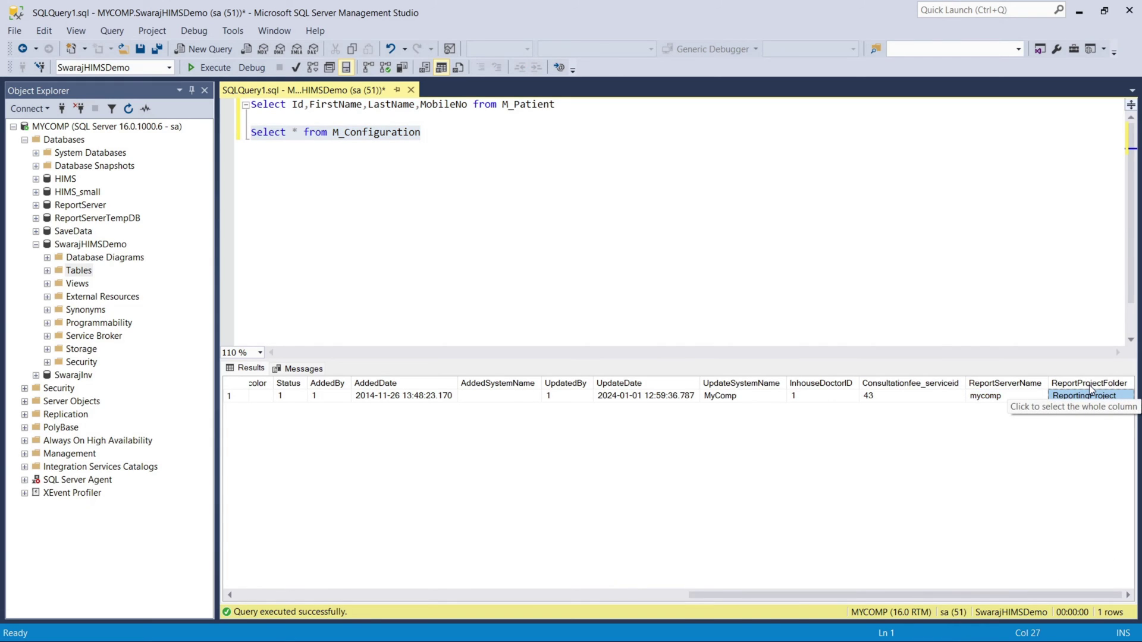
left_click(642, 253)
key("Return")
key("Return")
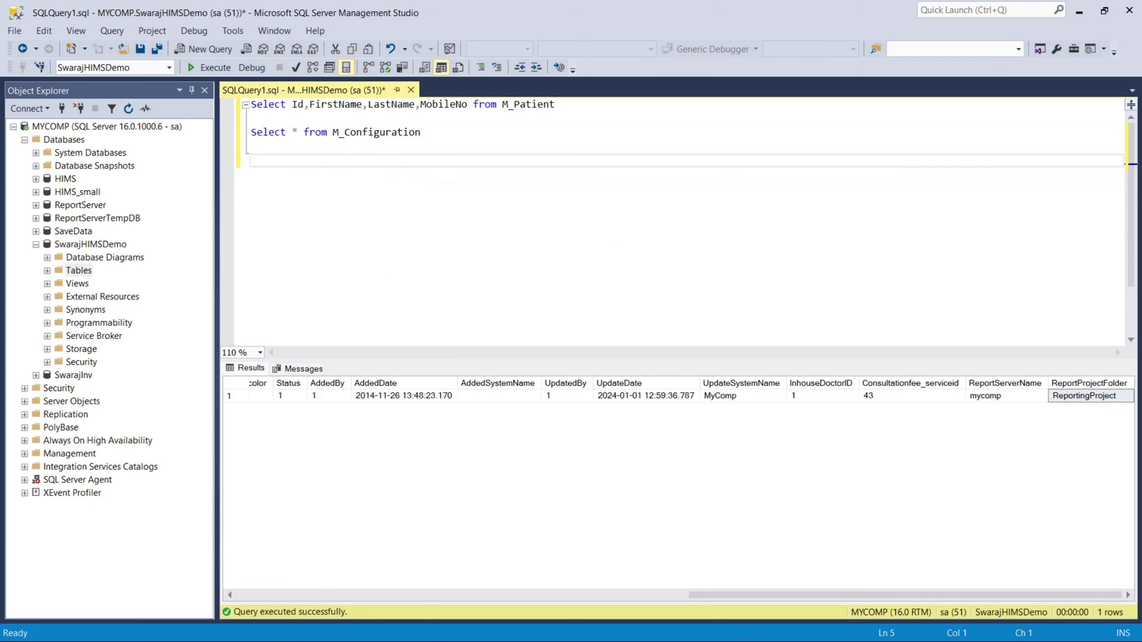
key("alt+Tab")
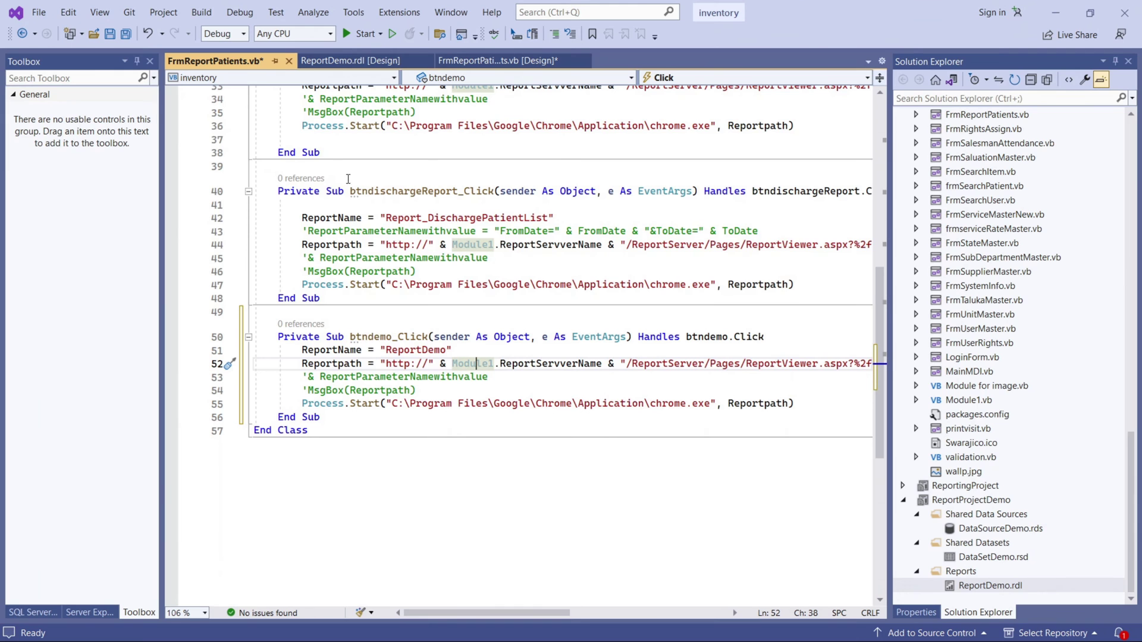
Comment out lines 51–55 of btndemo_Click and start the HIMS application.
left_click_drag(254, 350, 440, 403)
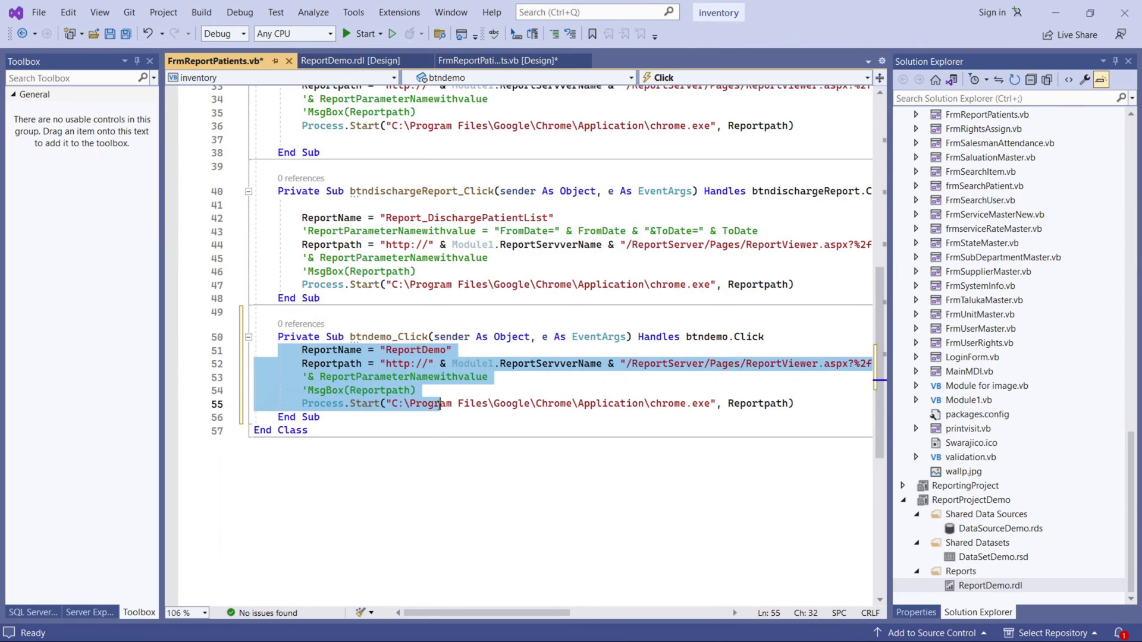
left_click(554, 33)
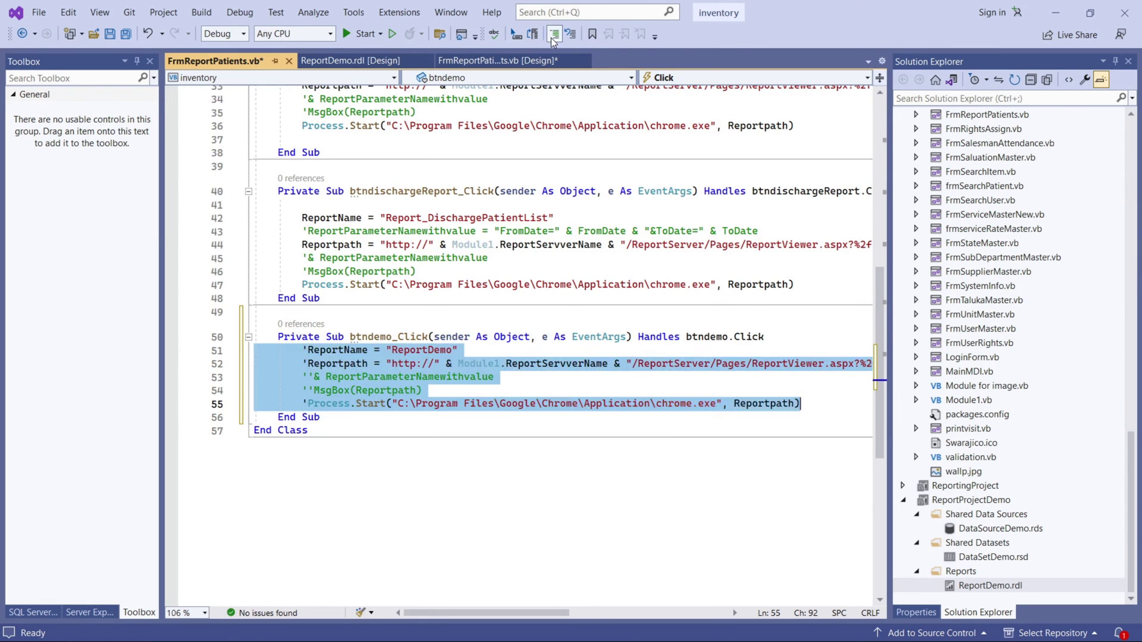
left_click(580, 208)
left_click(346, 34)
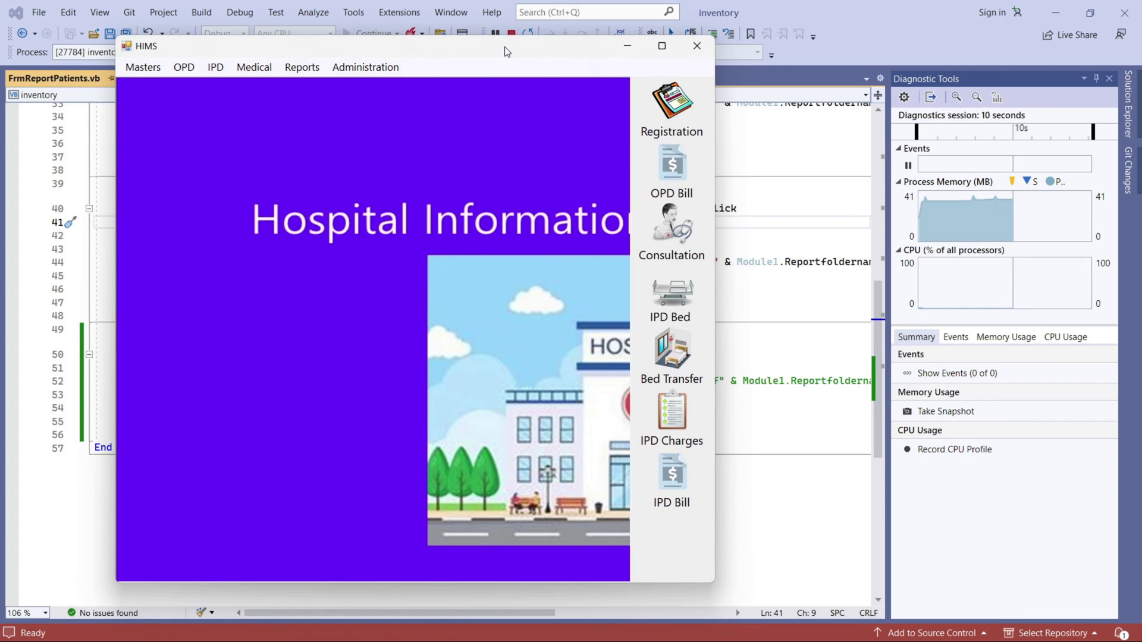
Maximize the HIMS window and open, then close, the OPD bill form.
double_click(504, 46)
left_click(1098, 134)
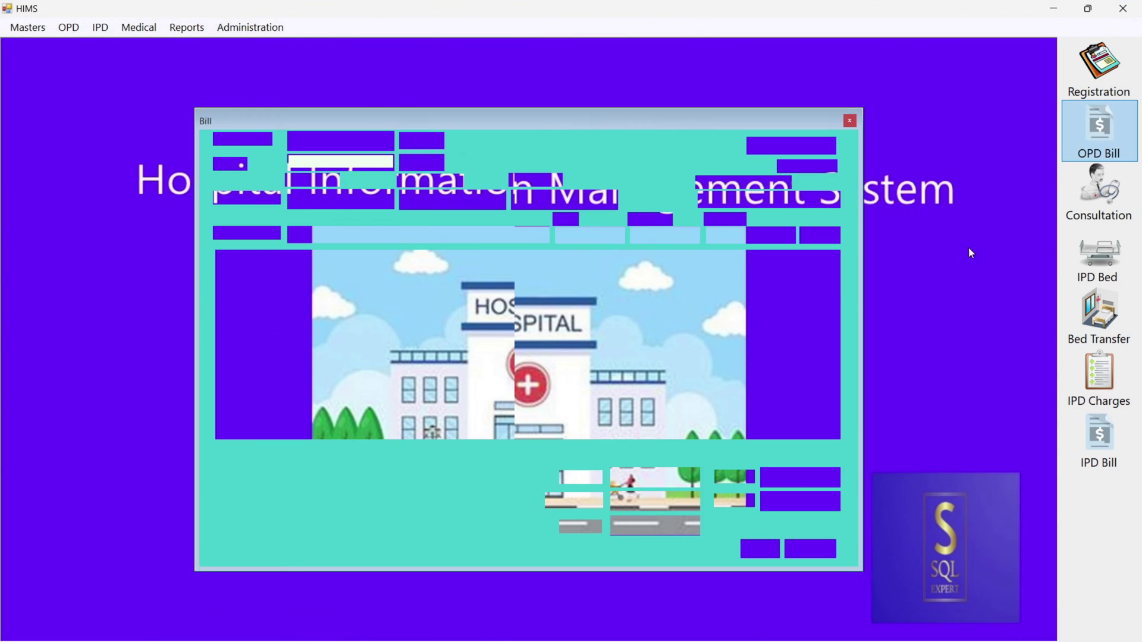
left_click(851, 121)
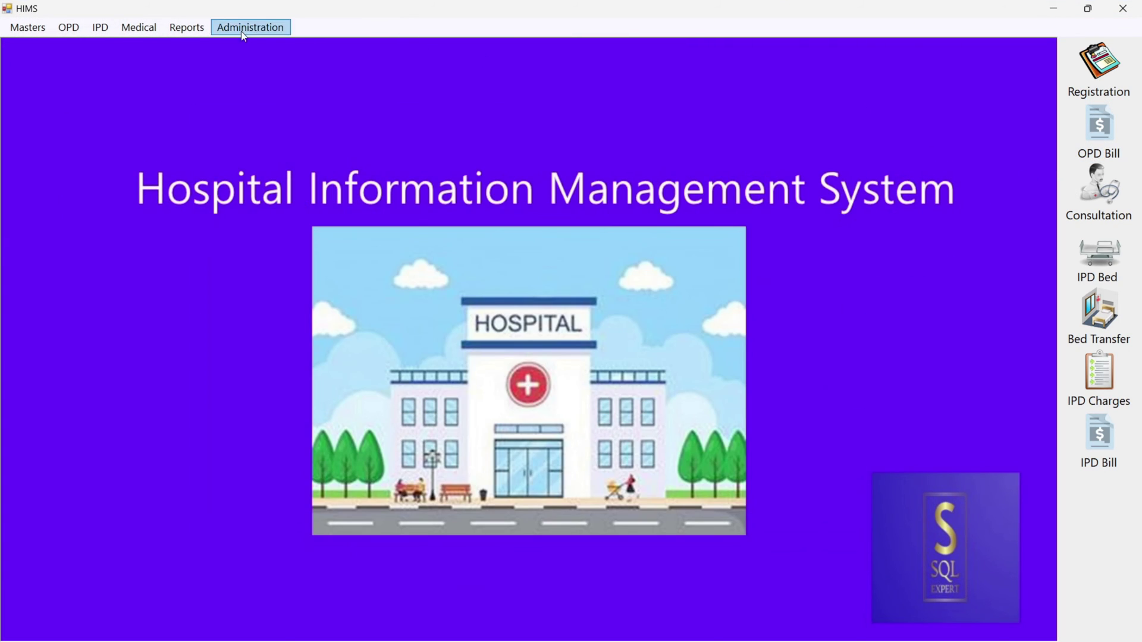
Open Administration > Configuration past the table errors and check server mycomp and folder ReportingProject.
left_click(251, 28)
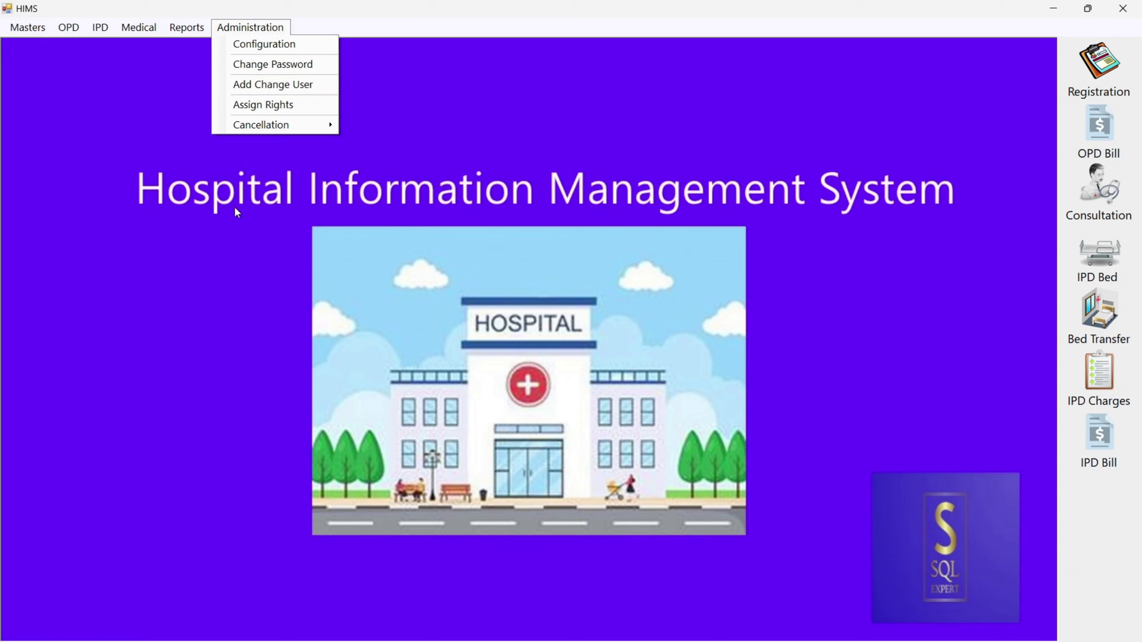
left_click(279, 46)
left_click(629, 387)
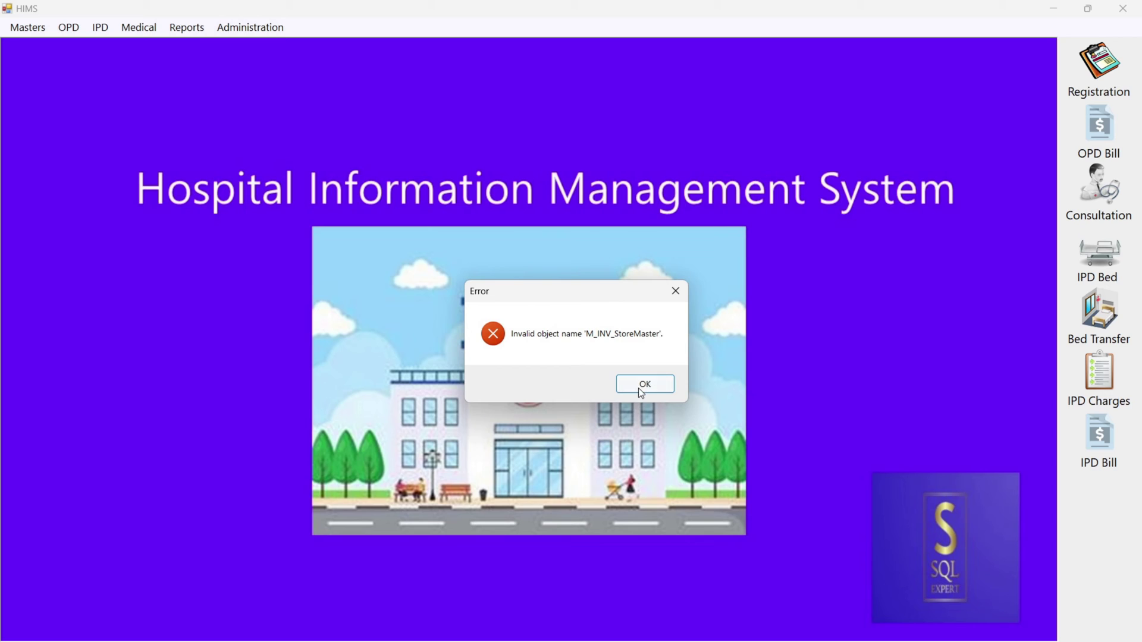
left_click(641, 386)
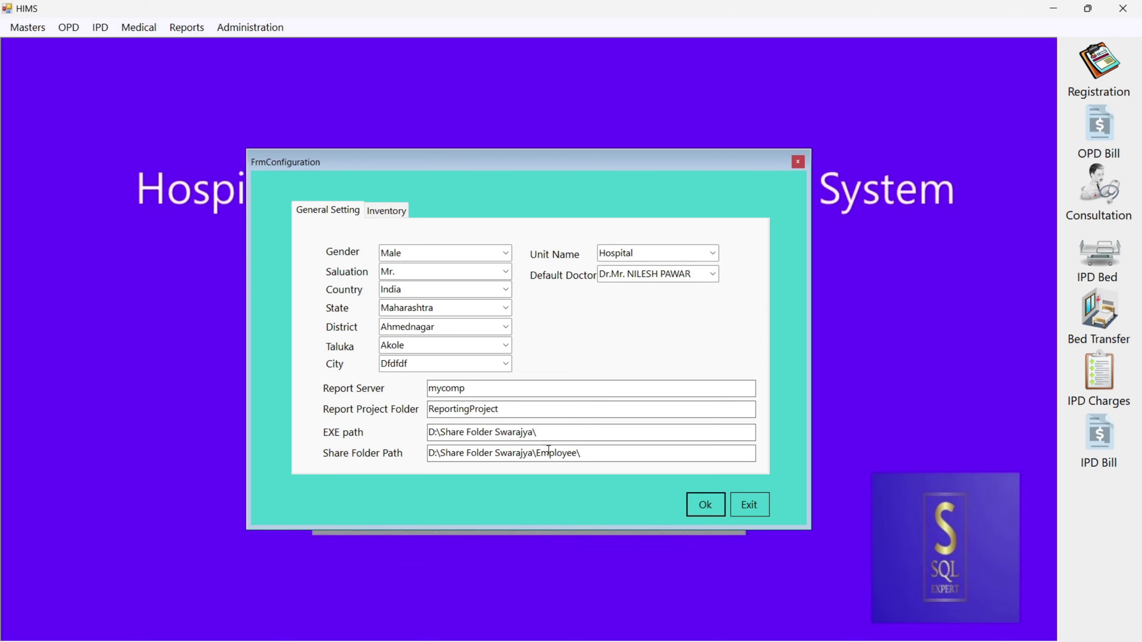
double_click(455, 391)
double_click(470, 409)
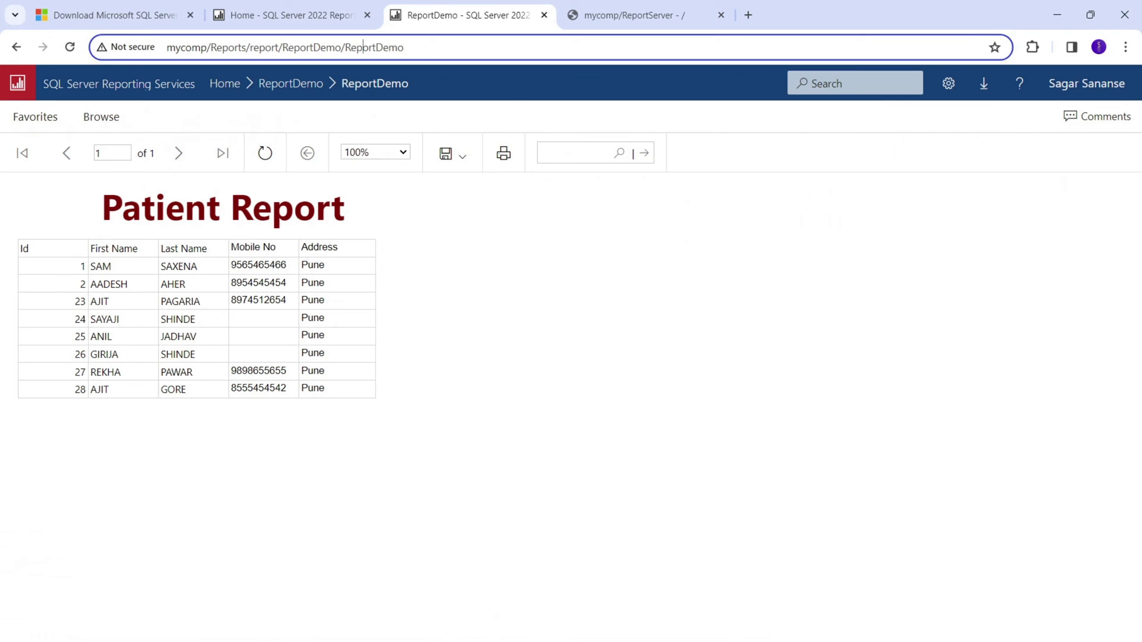
Return to the portal's Home folders and view, then close, the Reportdemo folder's details.
left_click(229, 84)
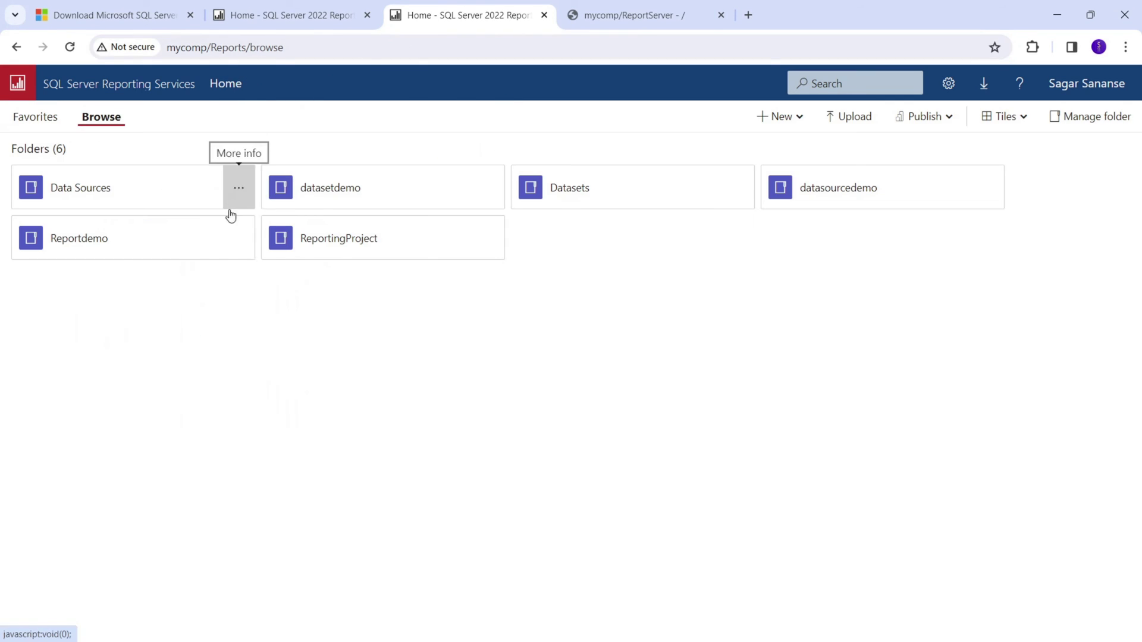
left_click(237, 247)
left_click(158, 371)
left_click_drag(109, 245, 186, 244)
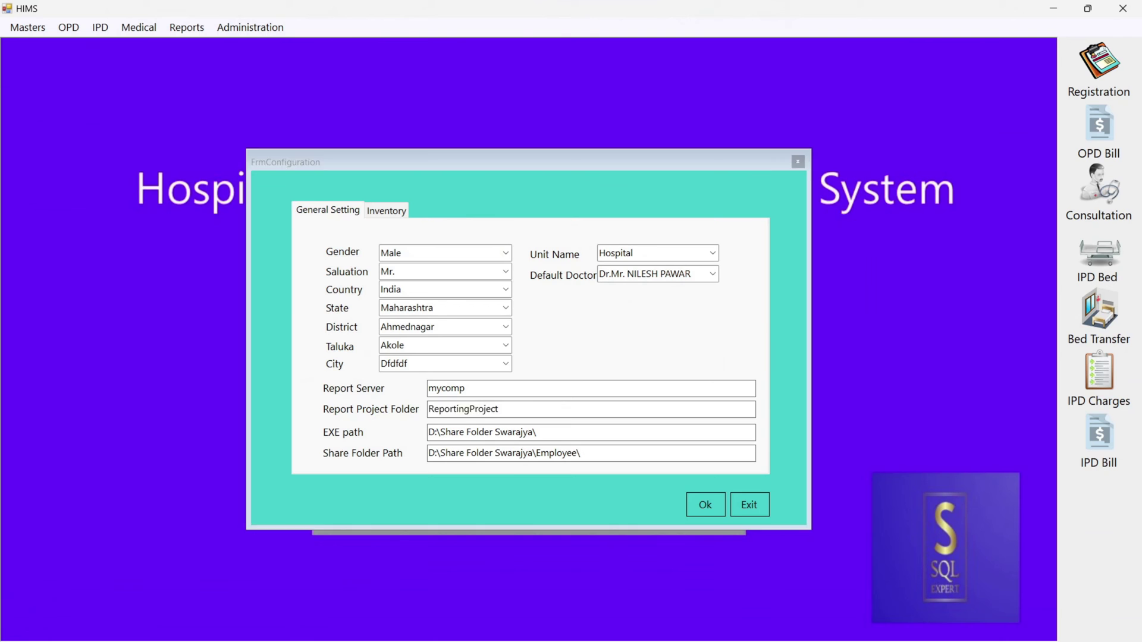
Enter Reportdemo as the Report Project Folder and save, dismissing the table-error and saved messages.
key("alt+Tab")
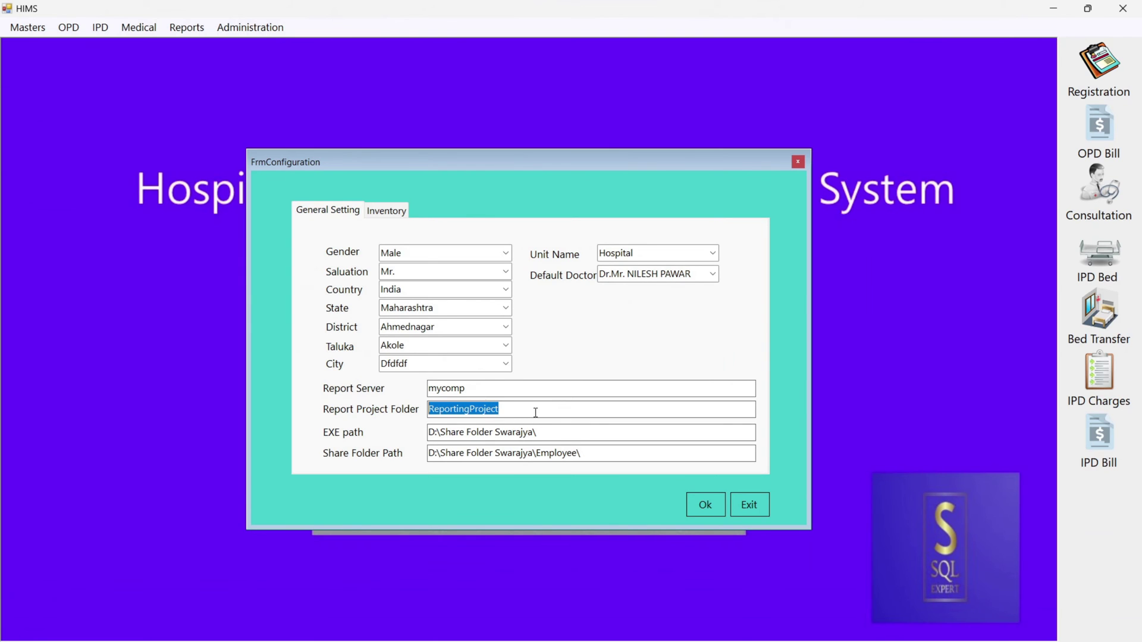
type("Reportdemo")
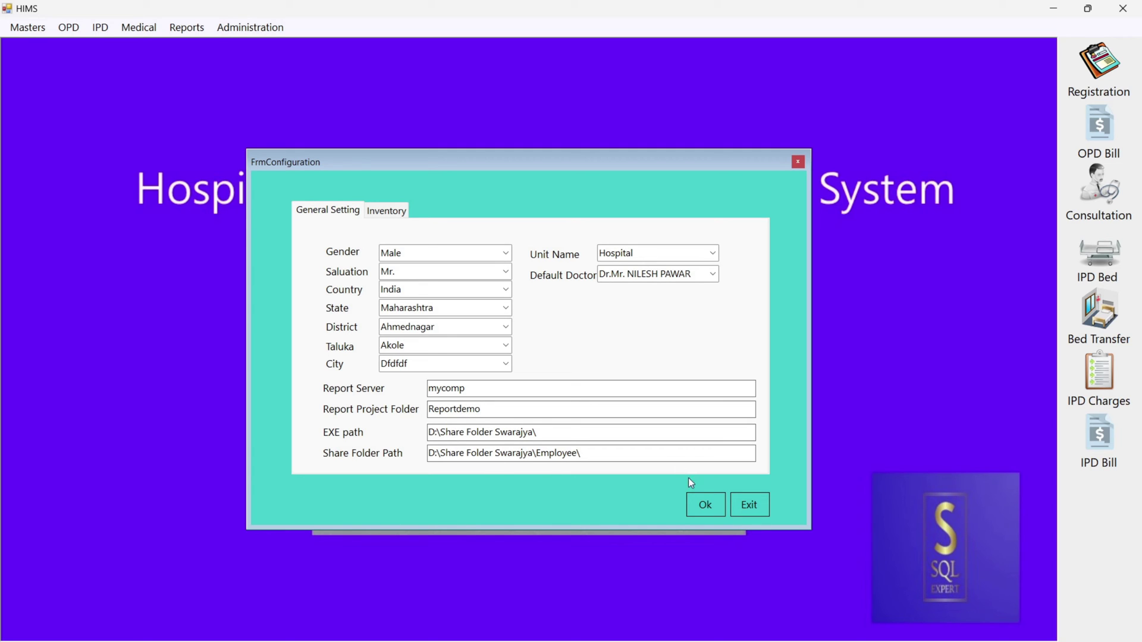
left_click(708, 504)
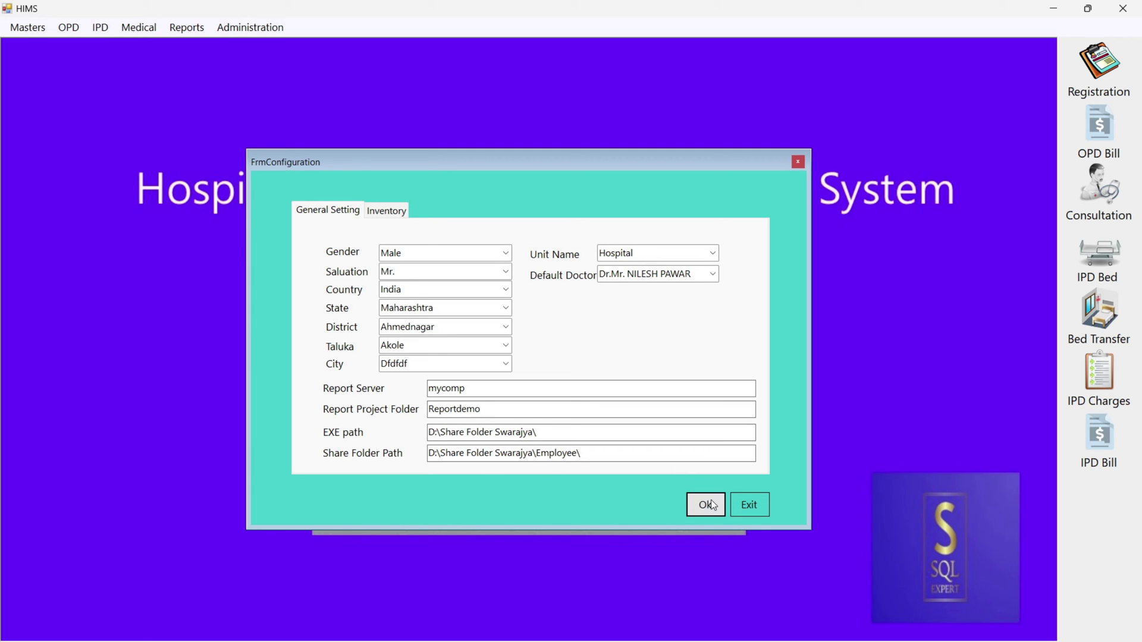
left_click(634, 385)
left_click(637, 385)
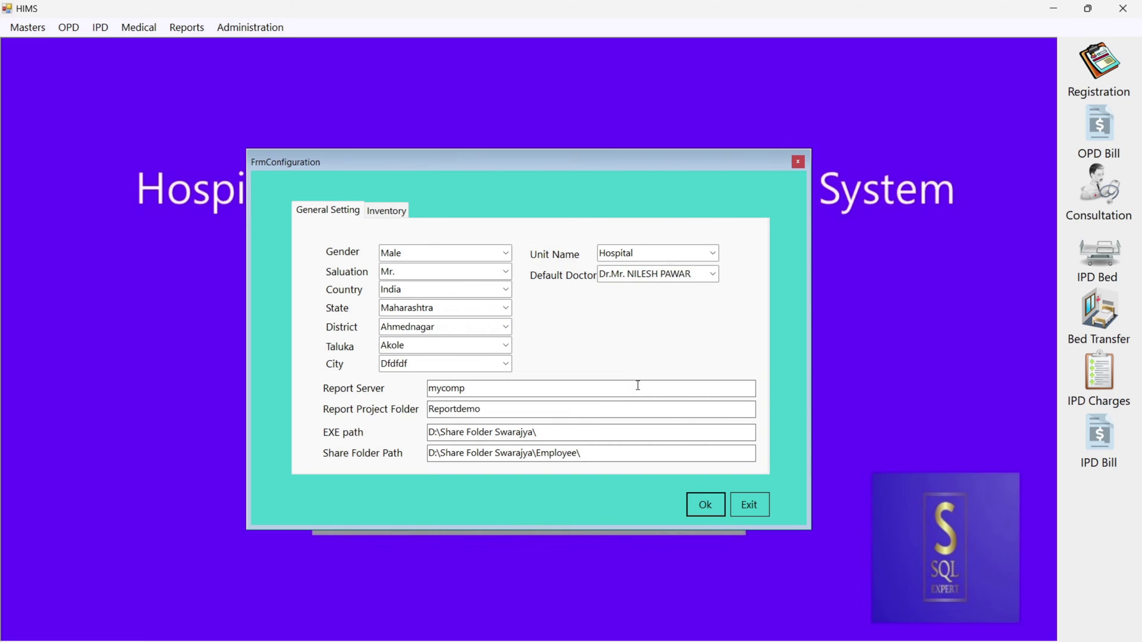
Close the configuration window and HIMS, then rerun the M_Configuration query in SQL Server Management Studio.
left_click(798, 162)
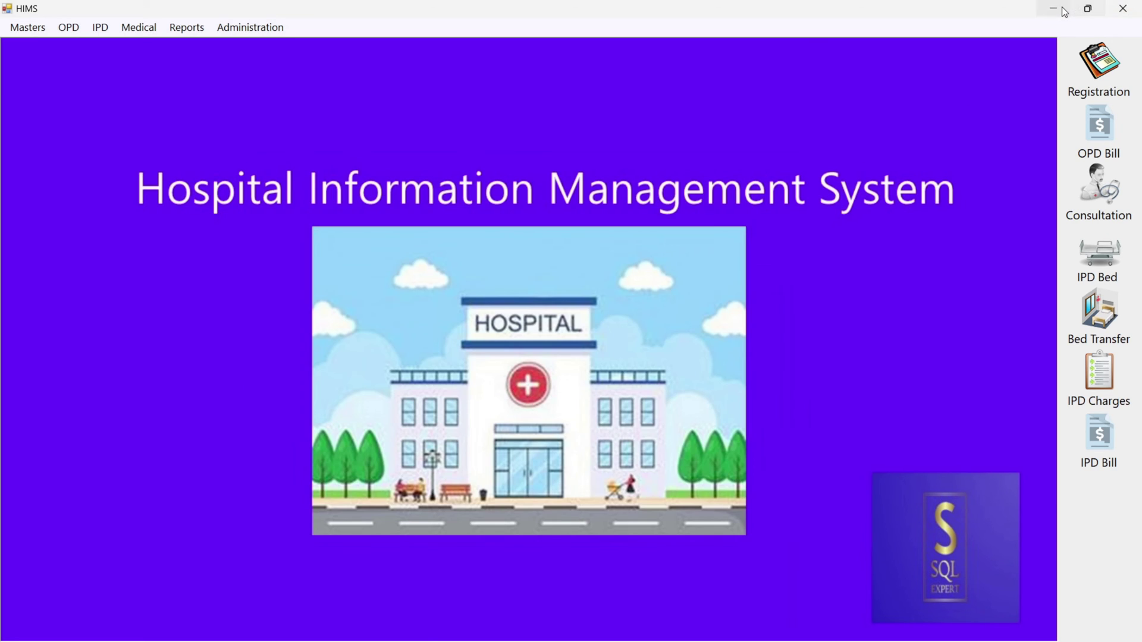
left_click(1123, 8)
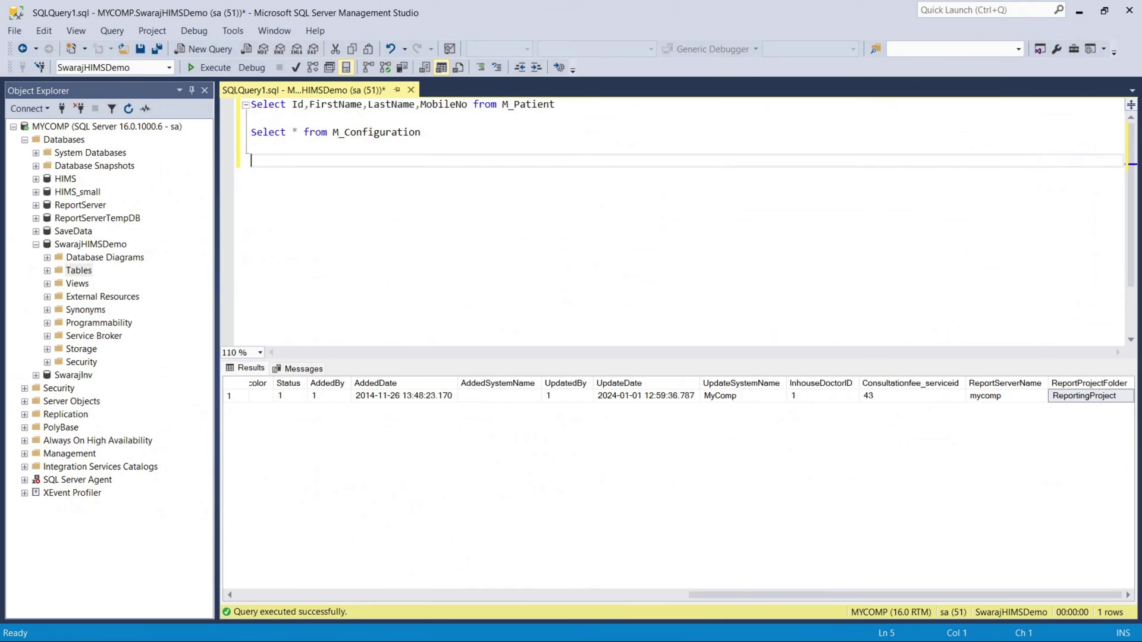
key("alt+Tab")
left_click_drag(434, 132, 251, 132)
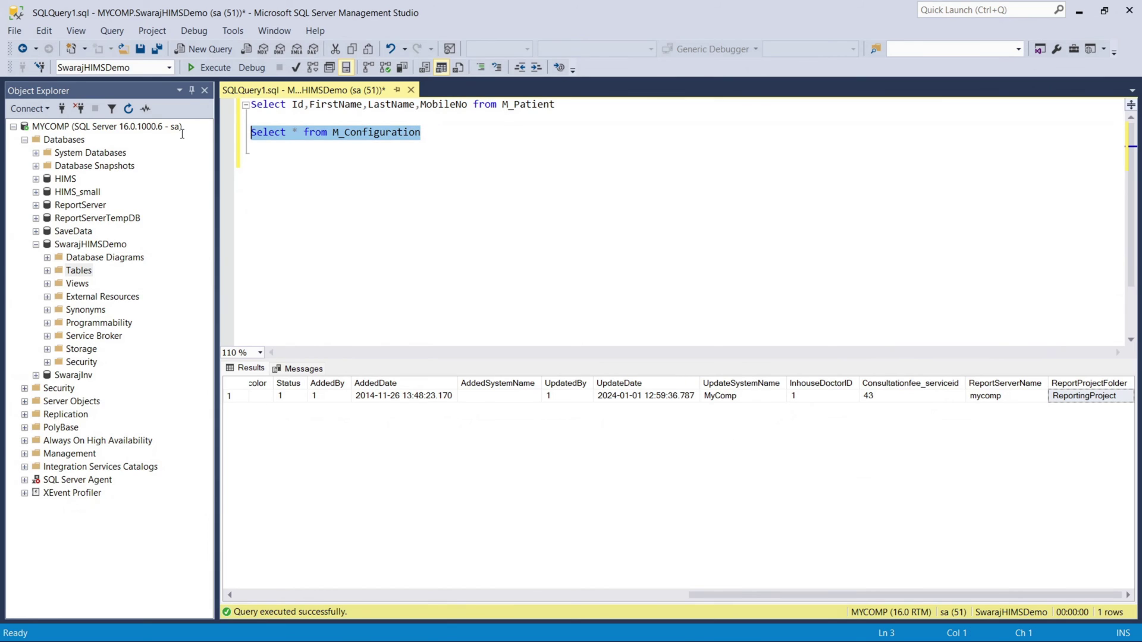
left_click(209, 67)
Scroll the results to check the ReportProjectFolder (Reportdemo) and ReportServerName cells.
left_click_drag(469, 595, 922, 594)
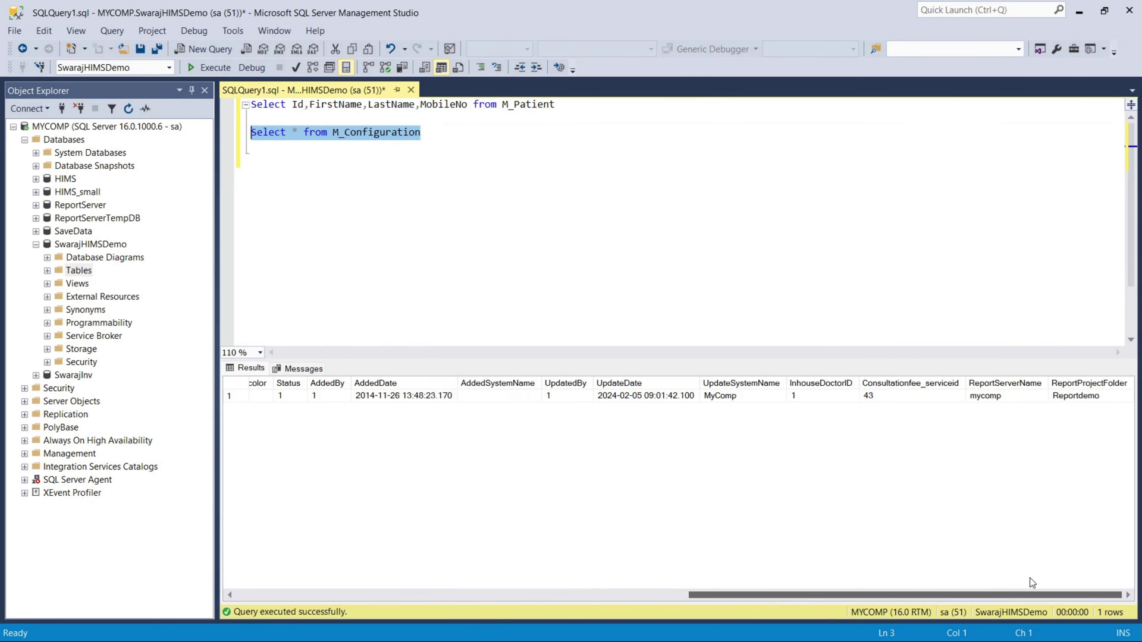
left_click(1069, 398)
left_click(1014, 397)
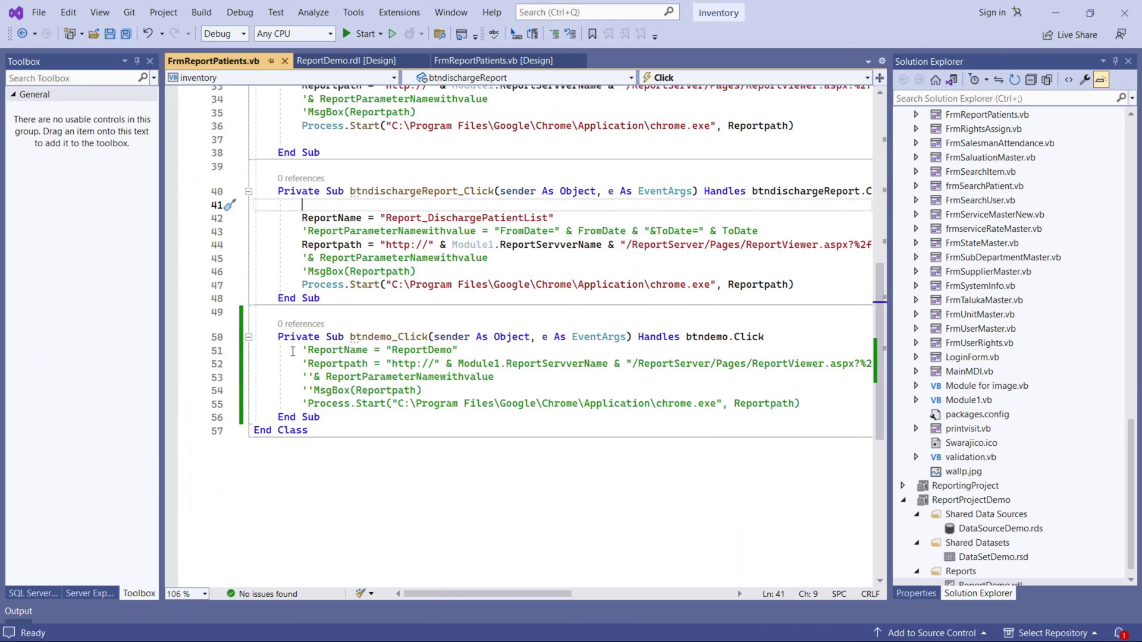
Uncomment the btndemo_Click code and review the ReportDemo name and ReportServverName variable.
left_click_drag(290, 350, 419, 404)
left_click(570, 34)
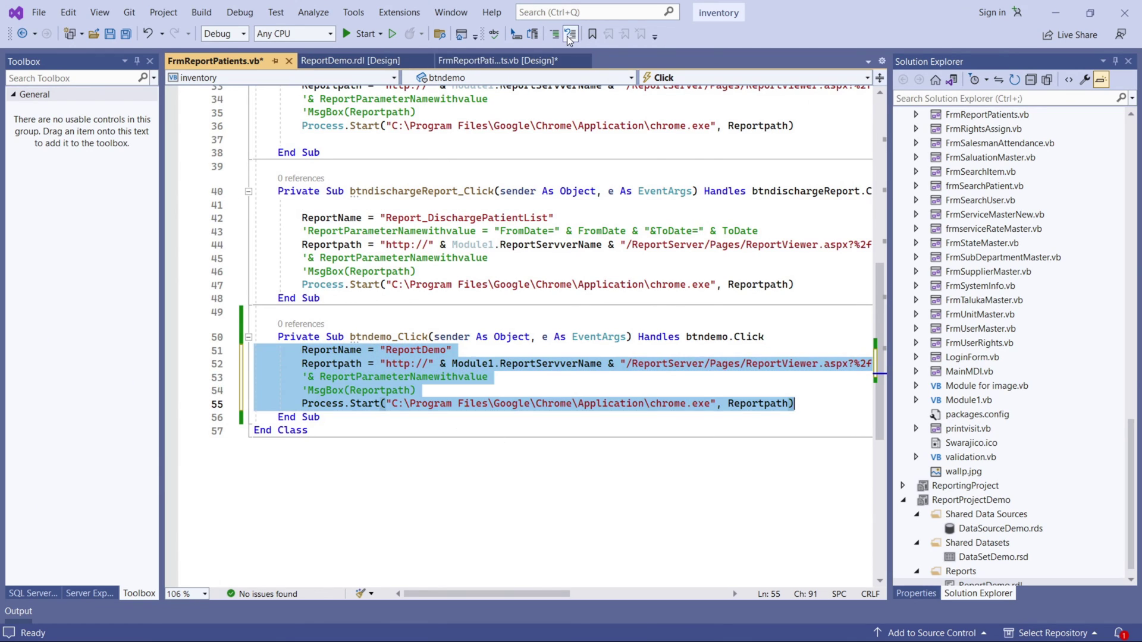
left_click(377, 373)
double_click(417, 350)
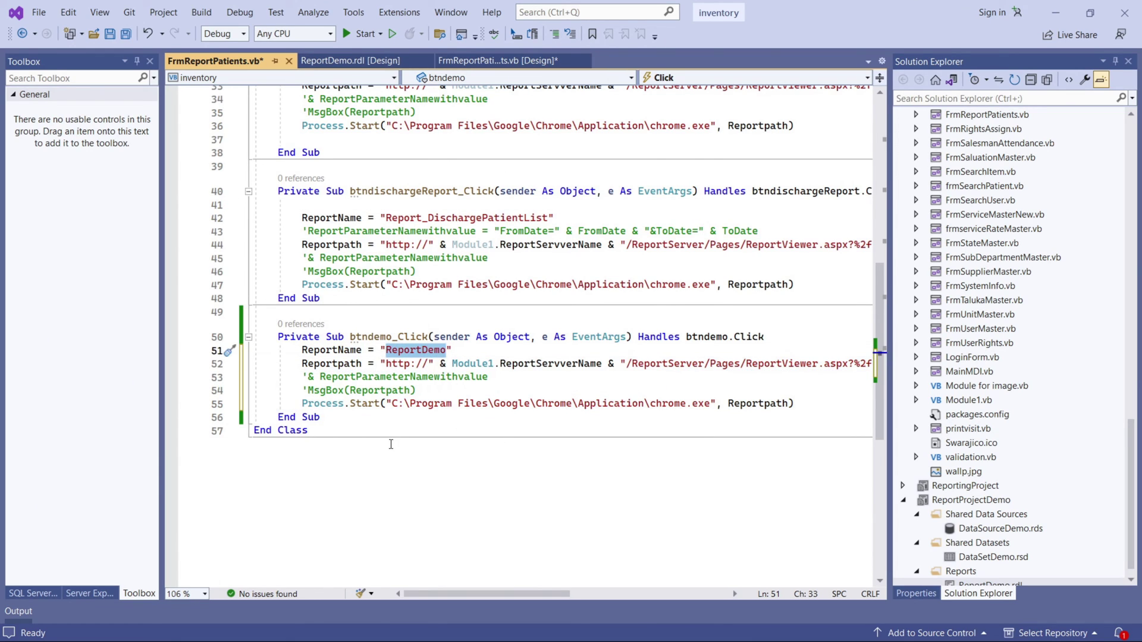
scroll(1093, 496, "down", 1)
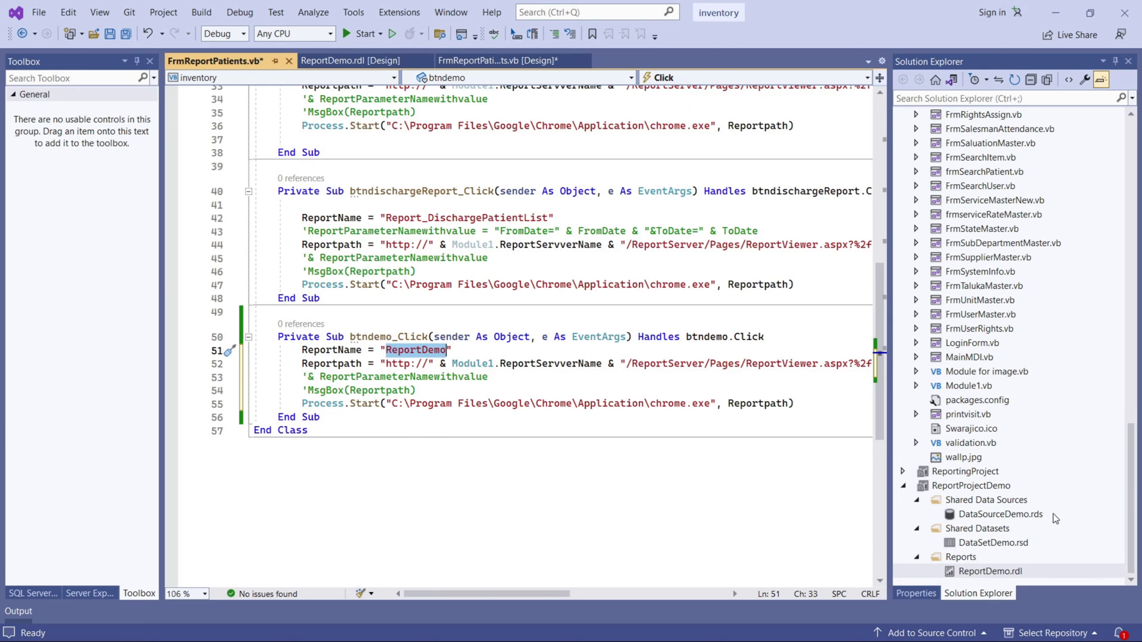
left_click_drag(406, 597, 452, 597)
double_click(414, 364)
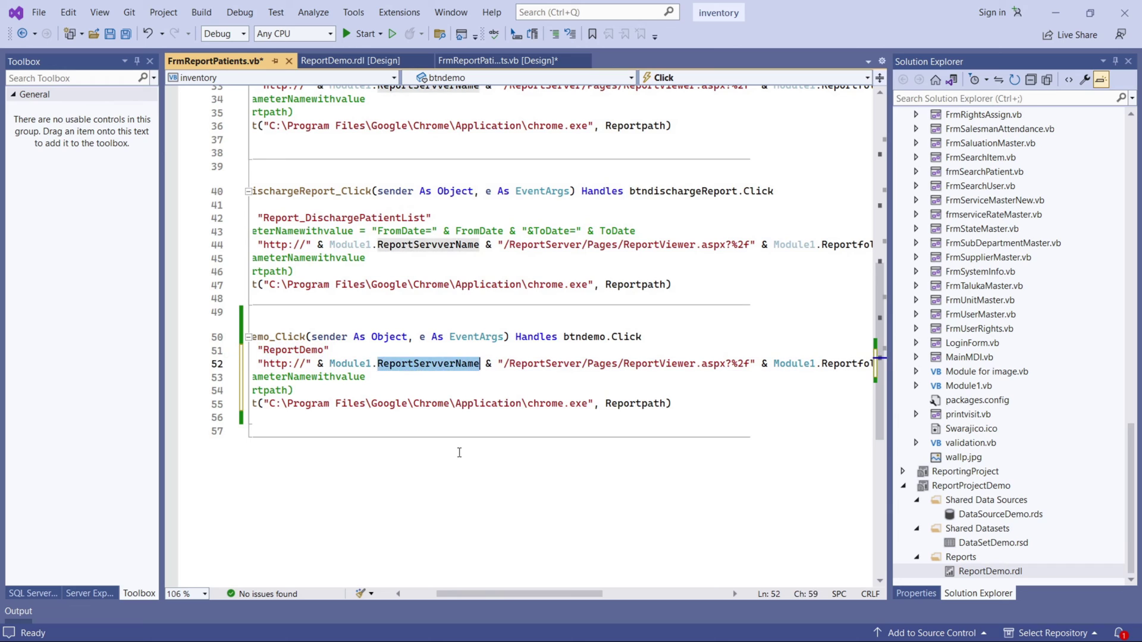
left_click_drag(531, 594, 547, 594)
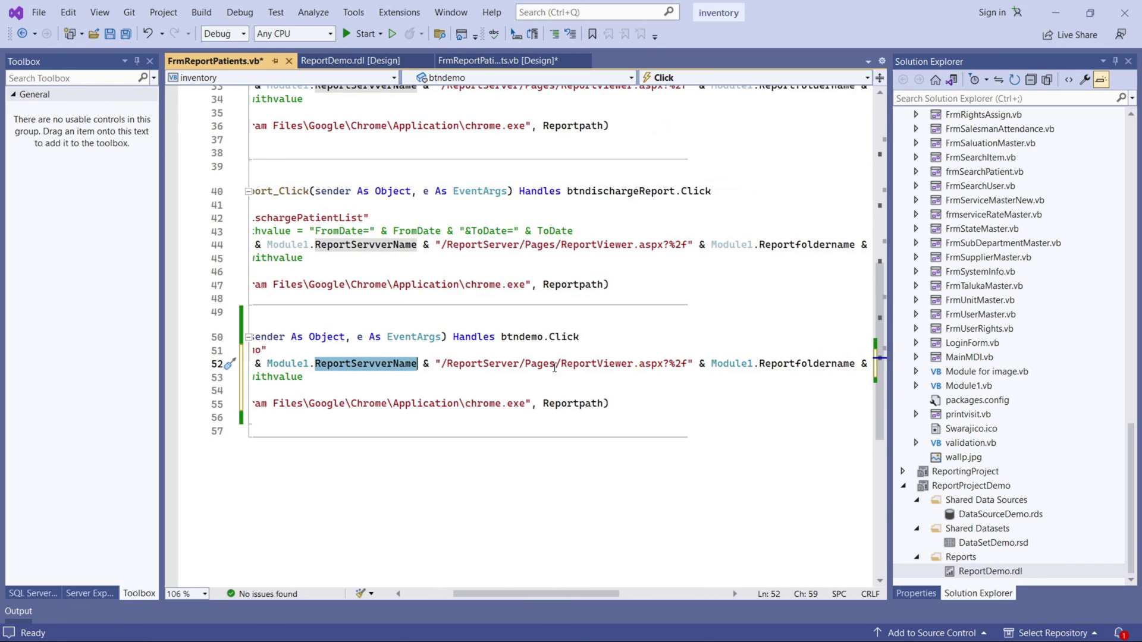
left_click_drag(520, 594, 567, 594)
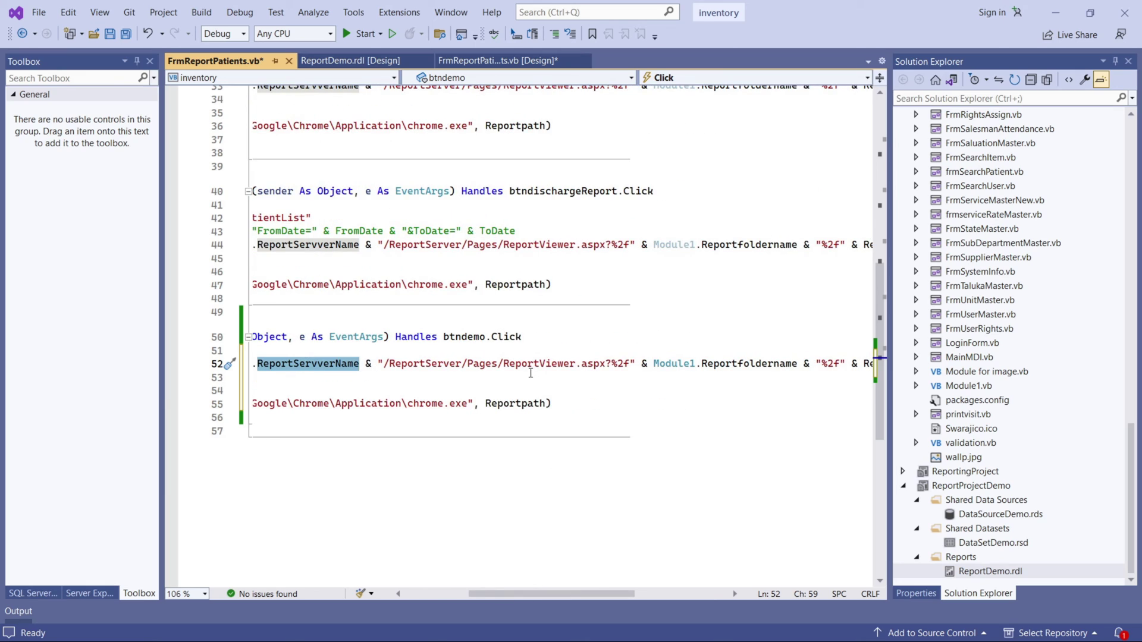
left_click_drag(558, 598, 500, 593)
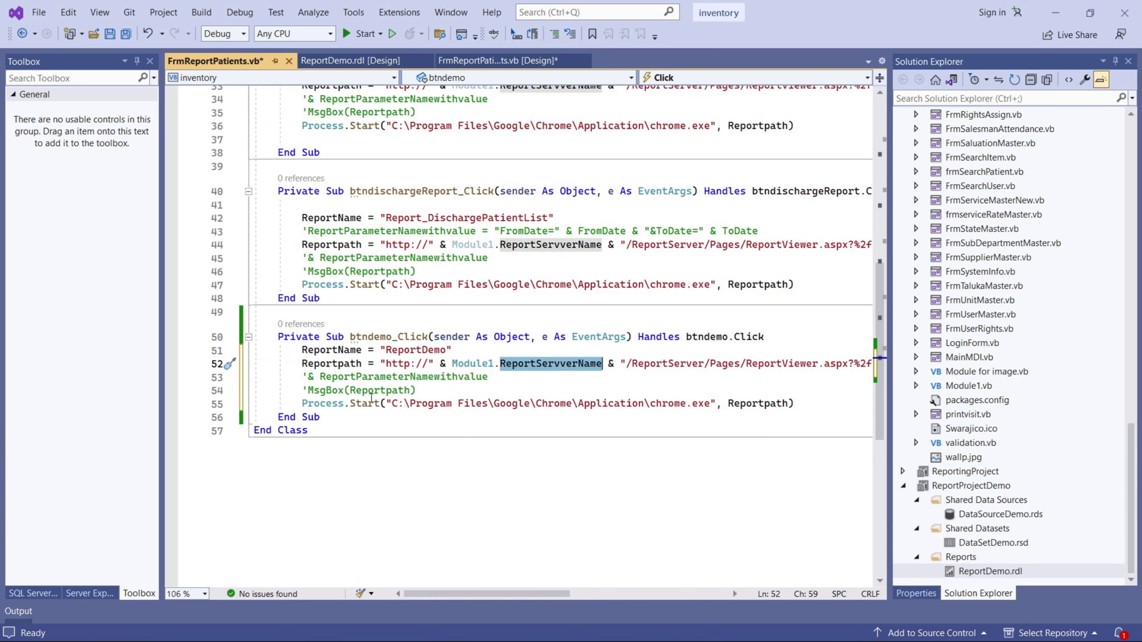
Delete the leftover parameter comment on line 53 and move an uncommented MsgBox(Reportpath) onto it.
left_click_drag(303, 377, 492, 378)
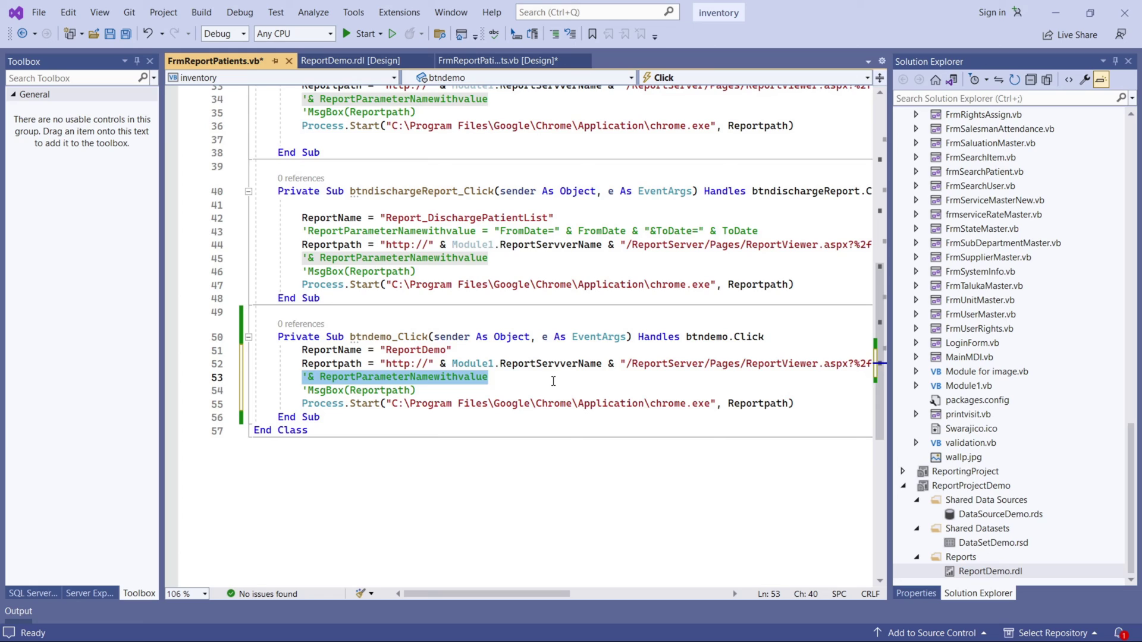
key("Delete")
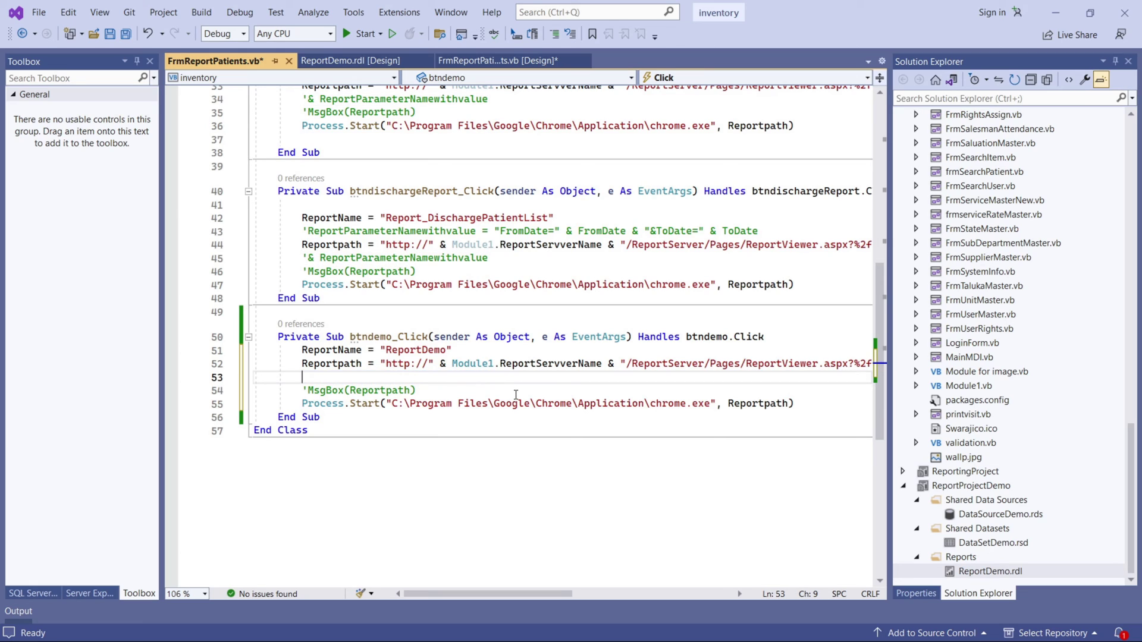
left_click(305, 390)
key("BackSpace")
key("Up")
key("Delete")
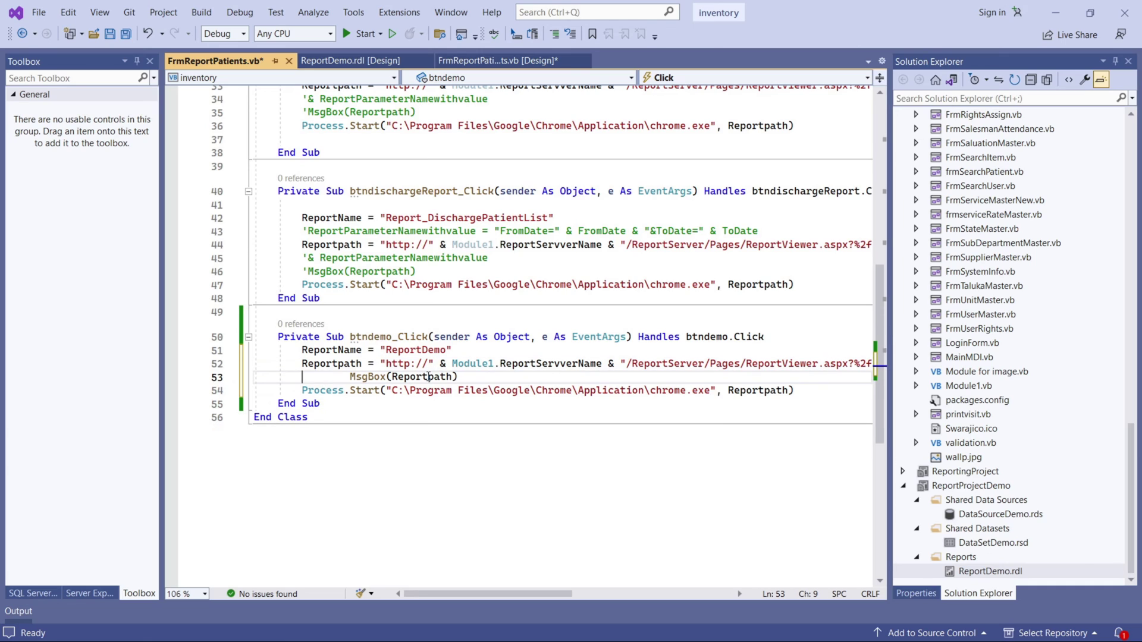
key("Delete")
key("Delete")
key("Delete")
key("Delete")
key("Delete")
key("Delete")
key("Delete")
key("Delete")
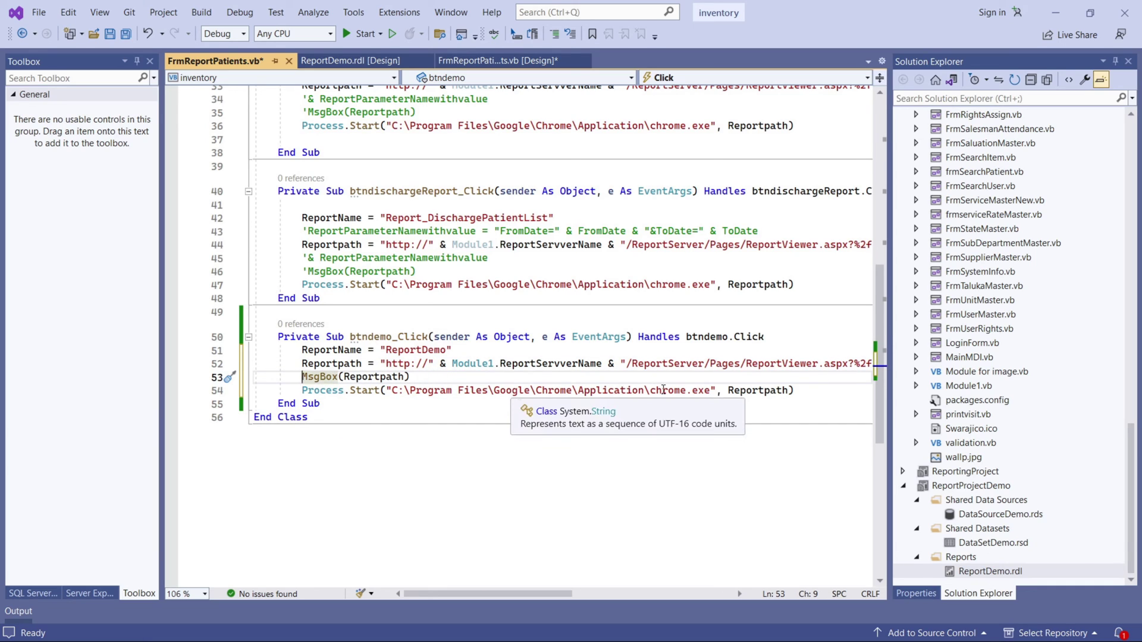
Check the Chrome path and Reportpath usage in Process.Start, then save all project files.
left_click_drag(711, 390, 393, 391)
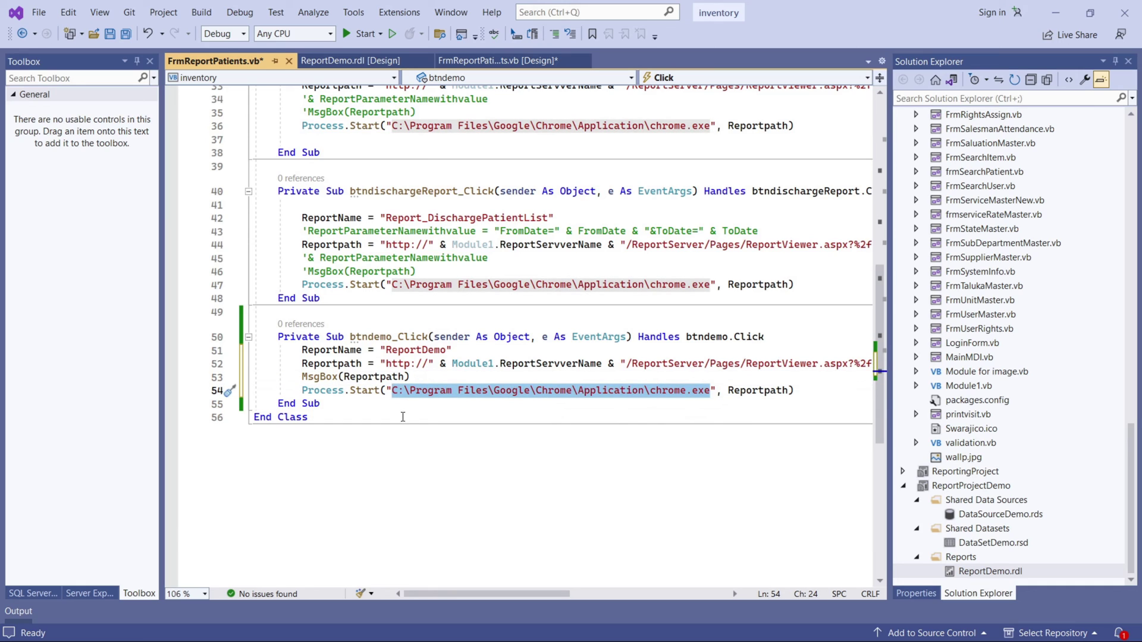
left_click(750, 394)
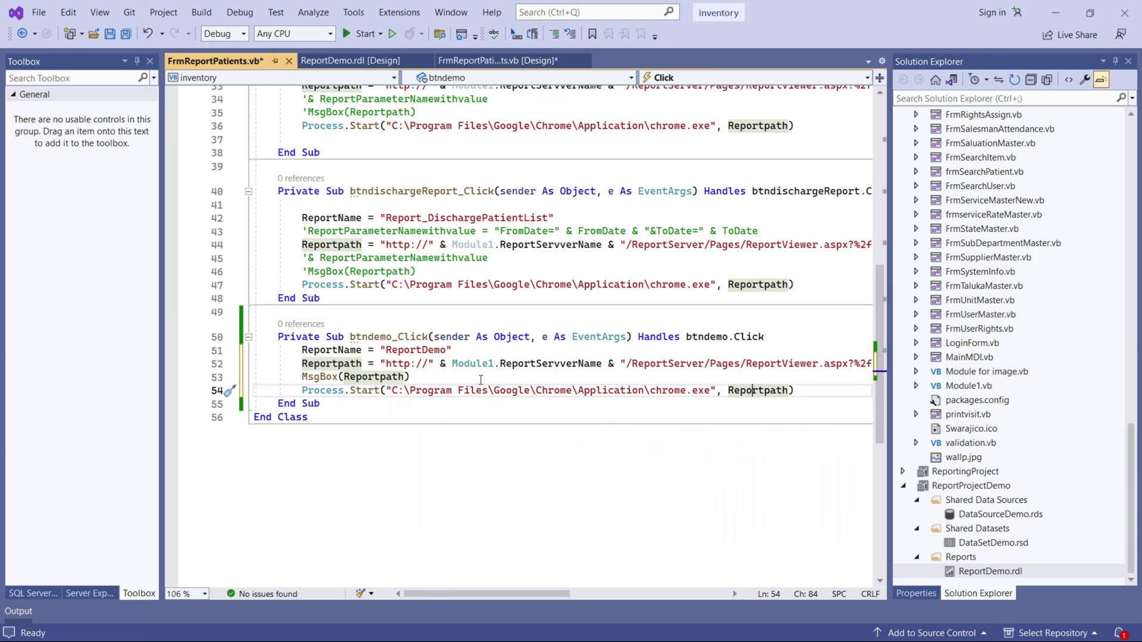
left_click(543, 337)
left_click(128, 35)
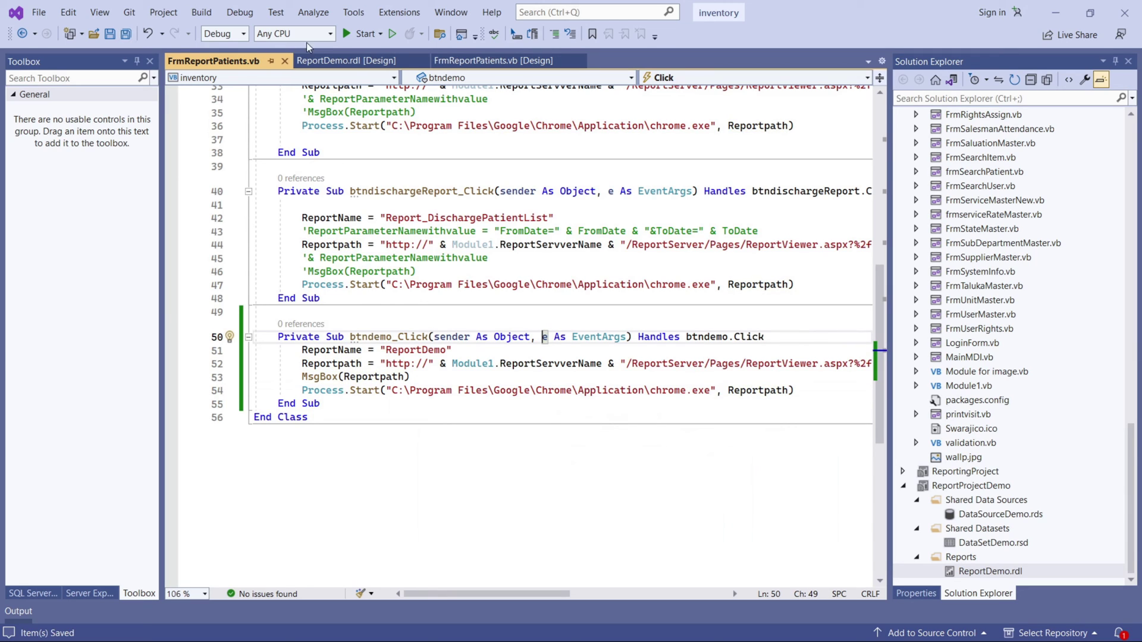
left_click(381, 37)
Run HIMS in debug mode maximized and close the in-patient bed dashboard.
left_click(379, 49)
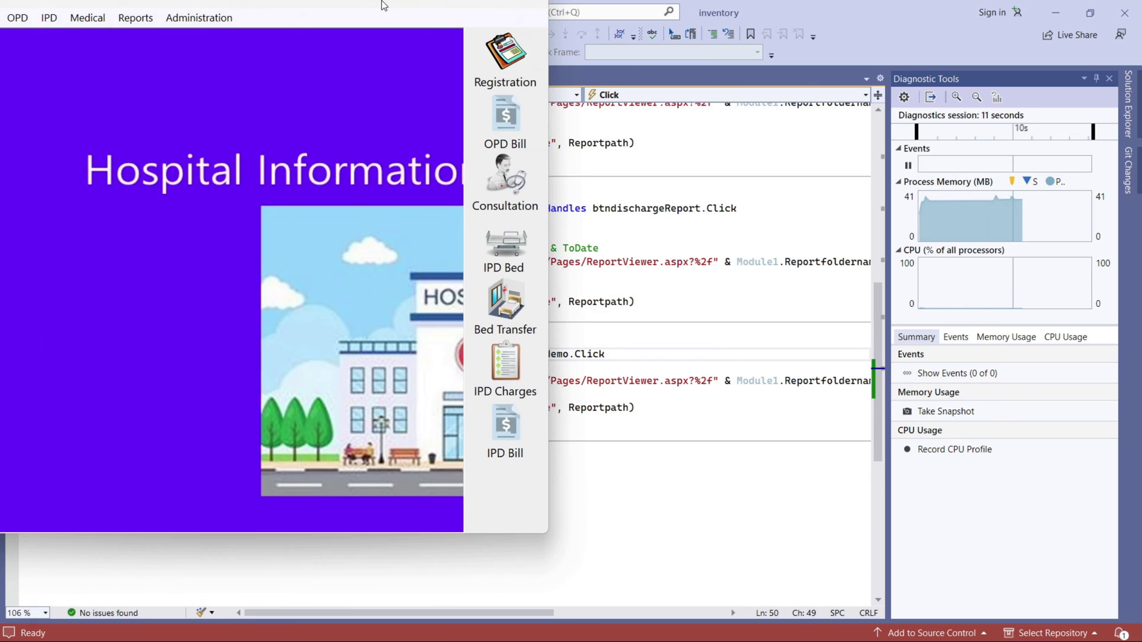
left_click(495, 12)
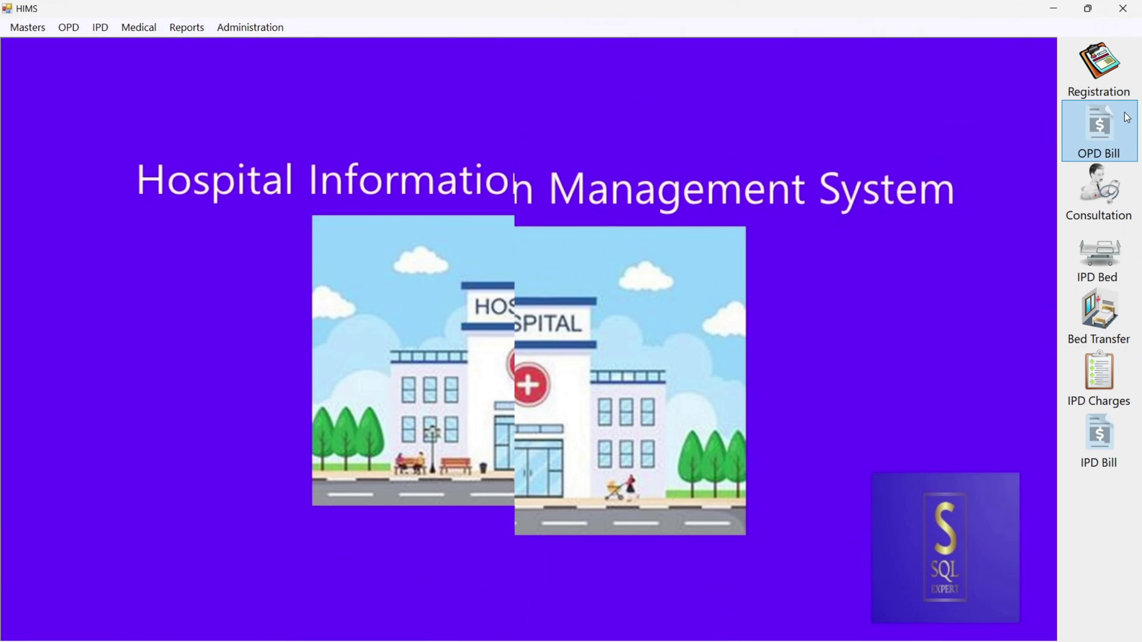
left_click(1073, 263)
left_click(939, 117)
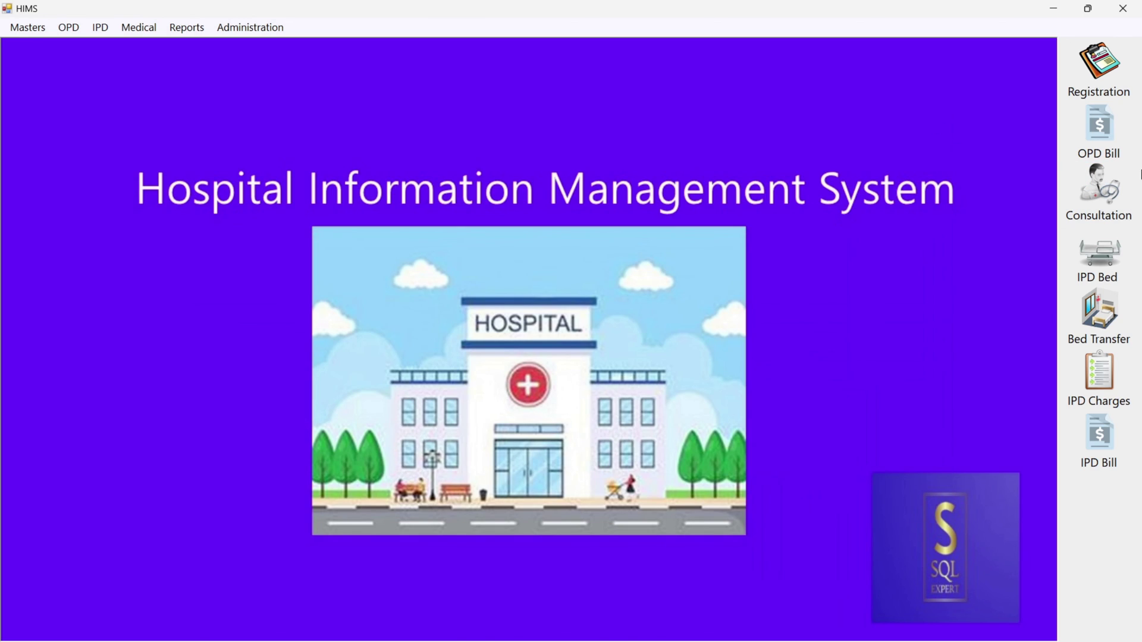
Open Patient Reports from the menu and run the Demo Report.
left_click(268, 33)
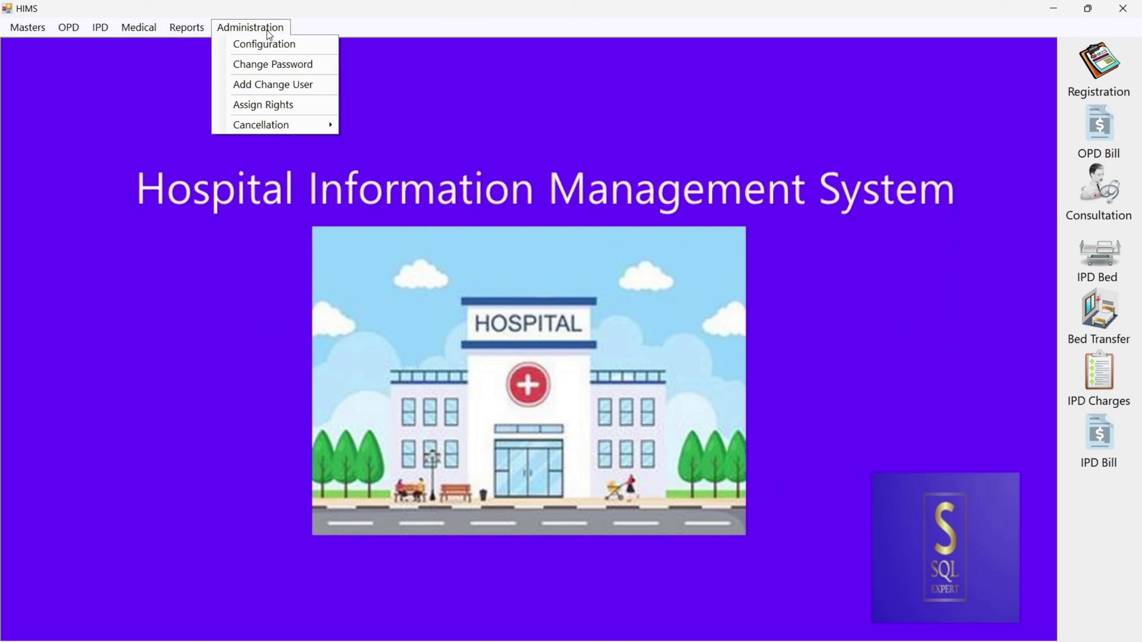
mouse_move(175, 31)
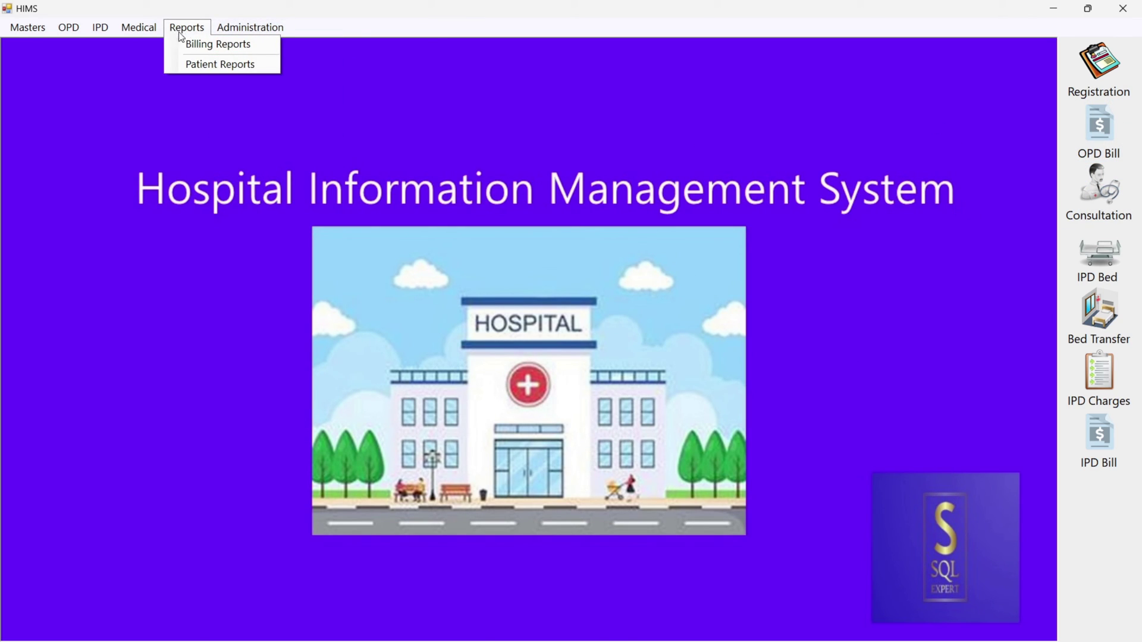
left_click(191, 61)
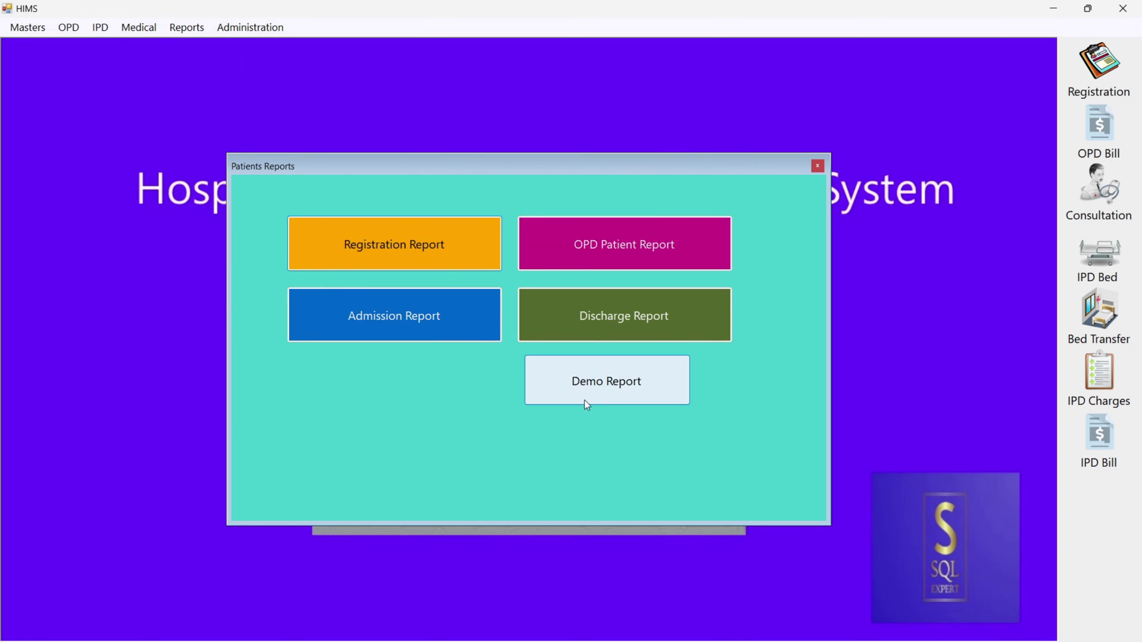
left_click(607, 402)
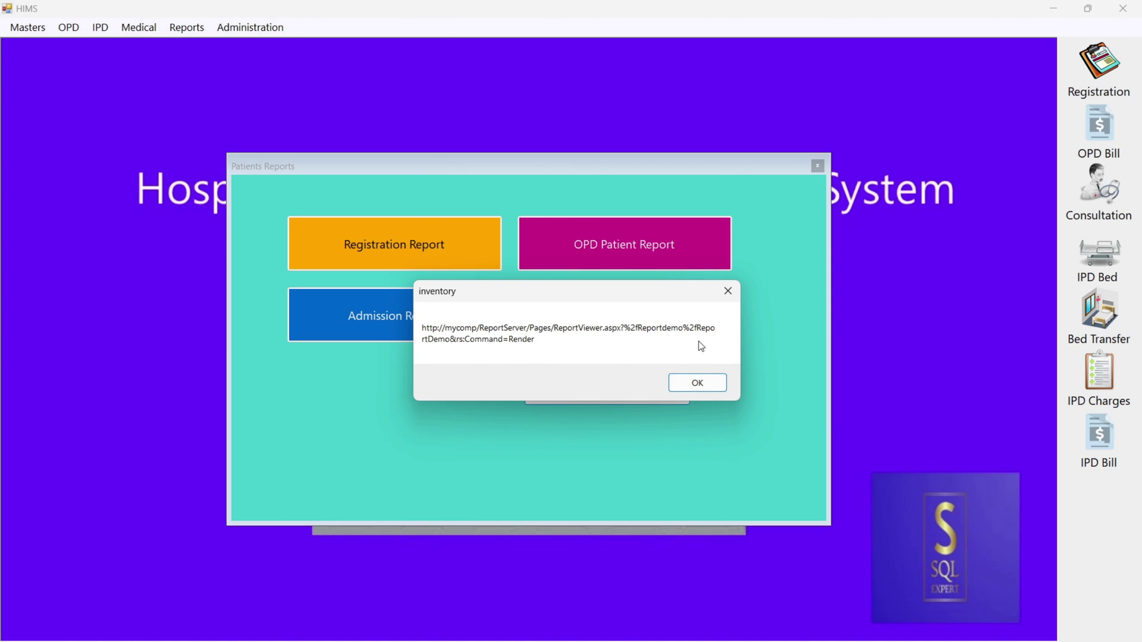
Dismiss the report URL message to view ReportDemo, then try OPD Patient Report and close its failed Report_Visit tab.
left_click(690, 383)
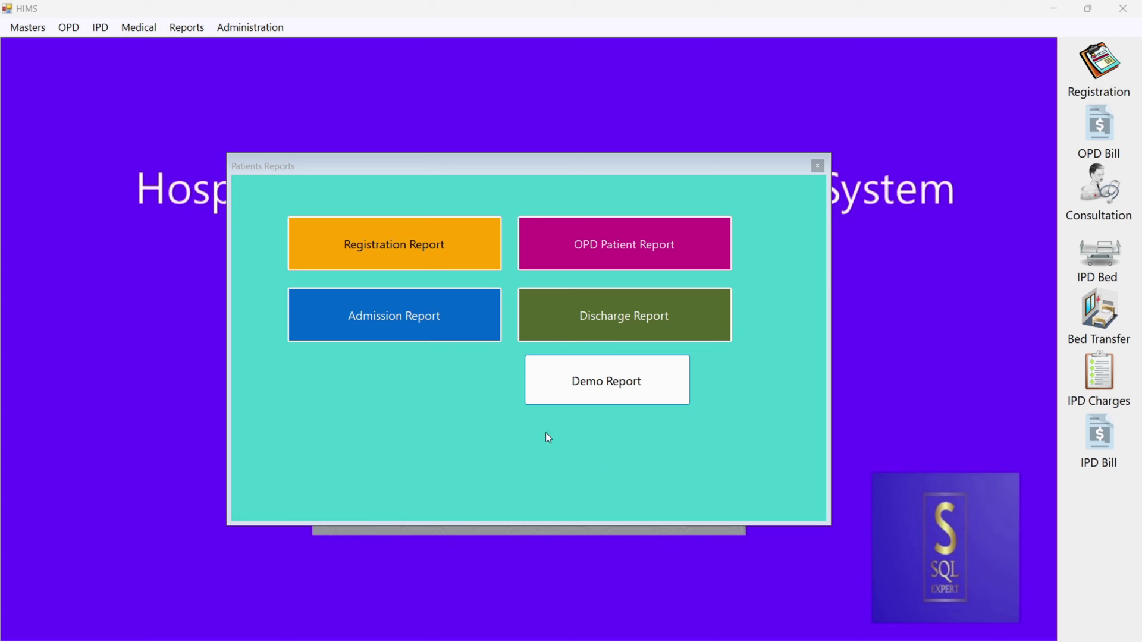
left_click(599, 251)
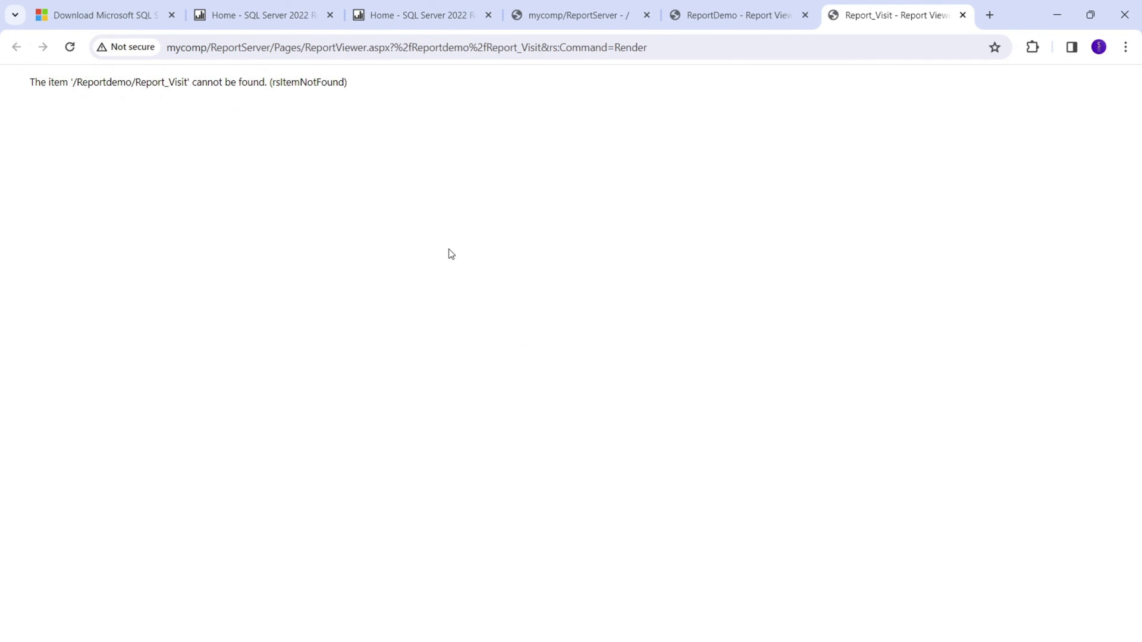
left_click(963, 15)
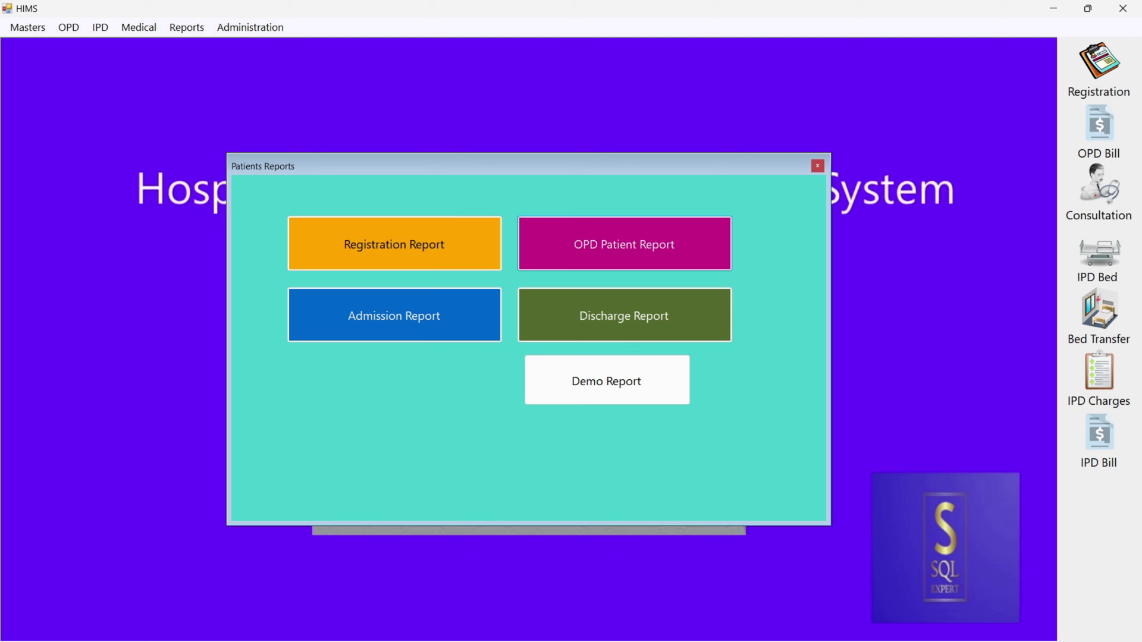
Highlight the Call SSRS Report and 'From Report Builder (Dev + Deploy)' lines in the Steps notes.
key("alt+Tab")
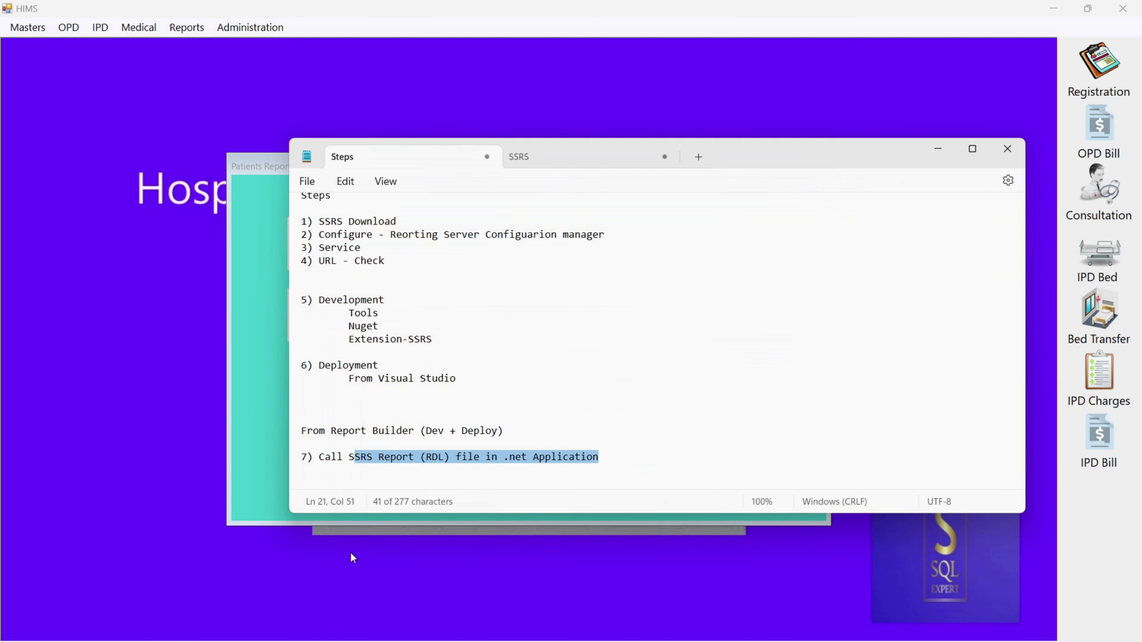
left_click(681, 445)
left_click_drag(623, 458, 310, 460)
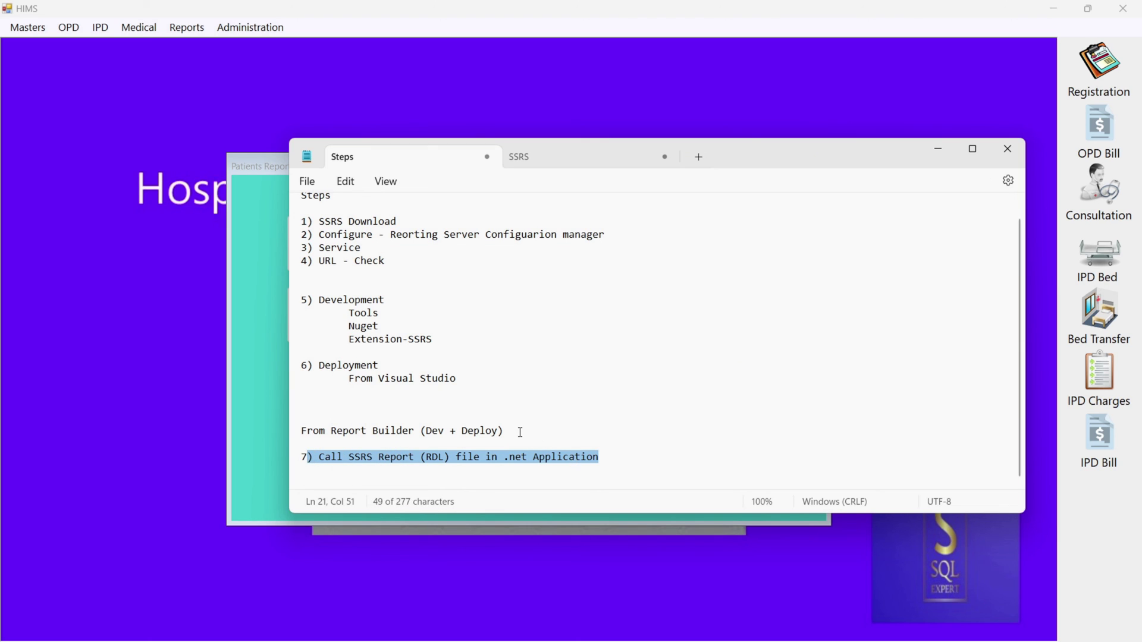
left_click_drag(518, 431, 303, 436)
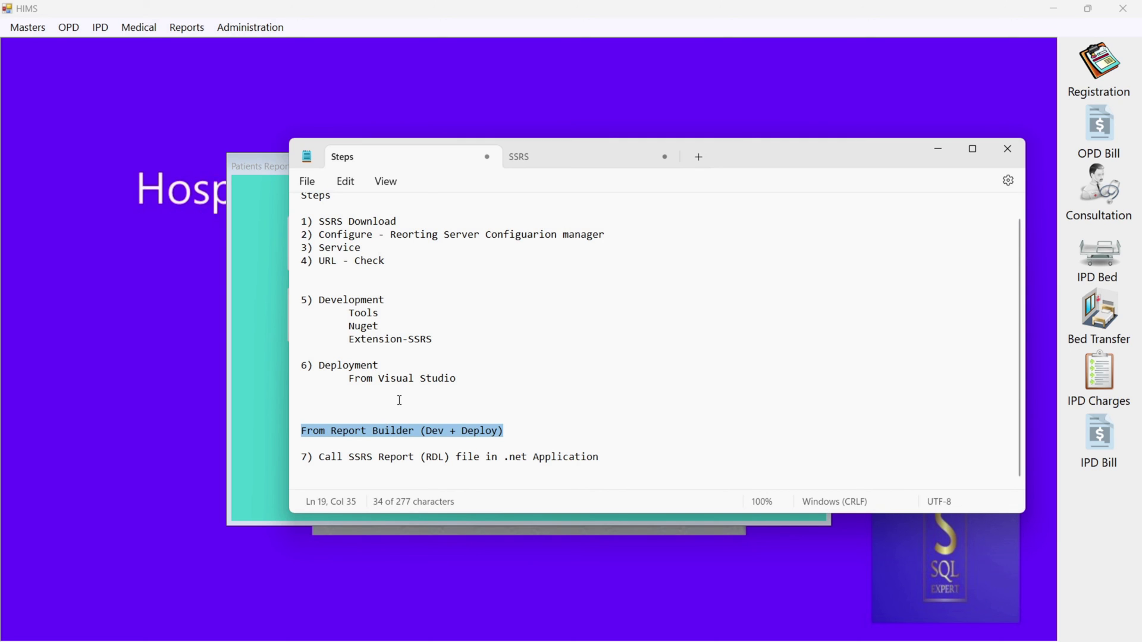
key("alt+Tab")
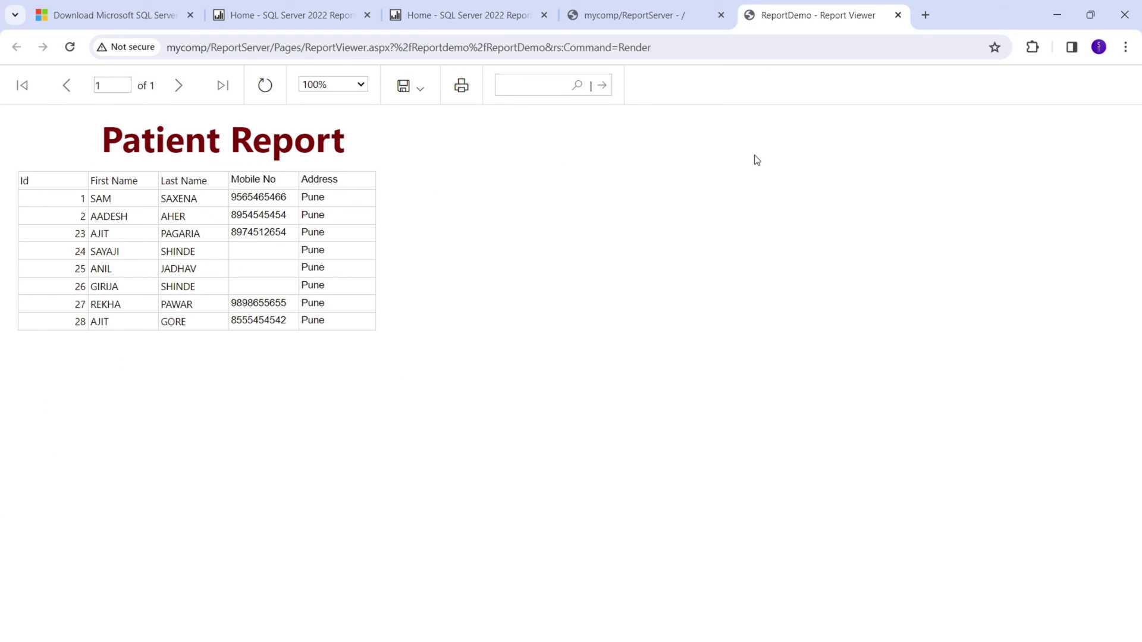
From the SSRS Home page, open the Report Builder download page via the Download menu.
left_click(429, 22)
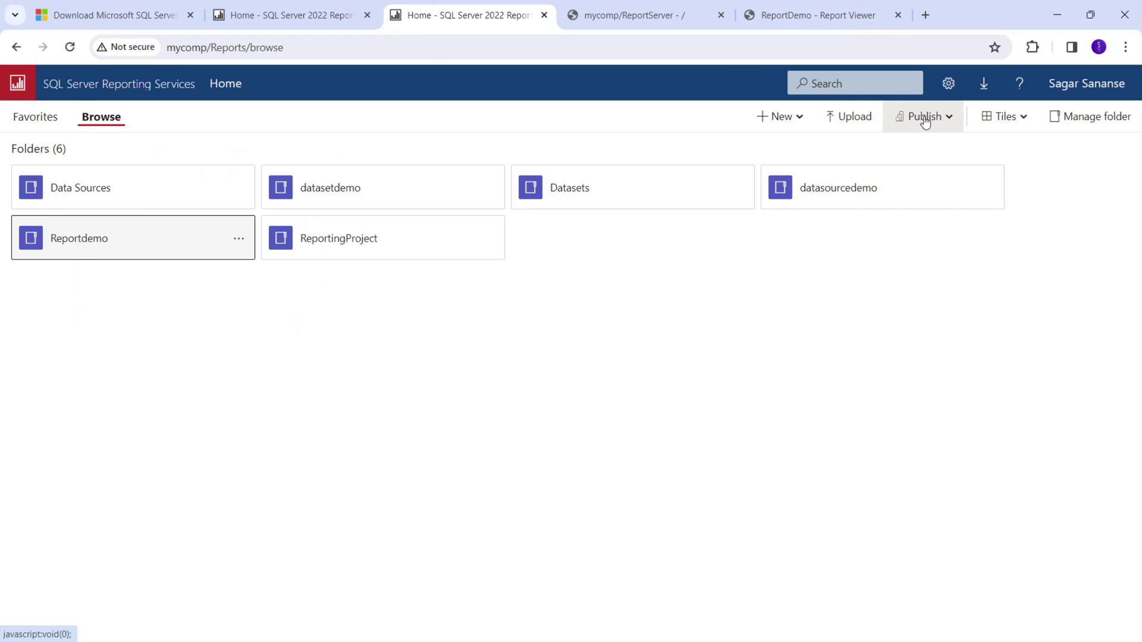
left_click(983, 87)
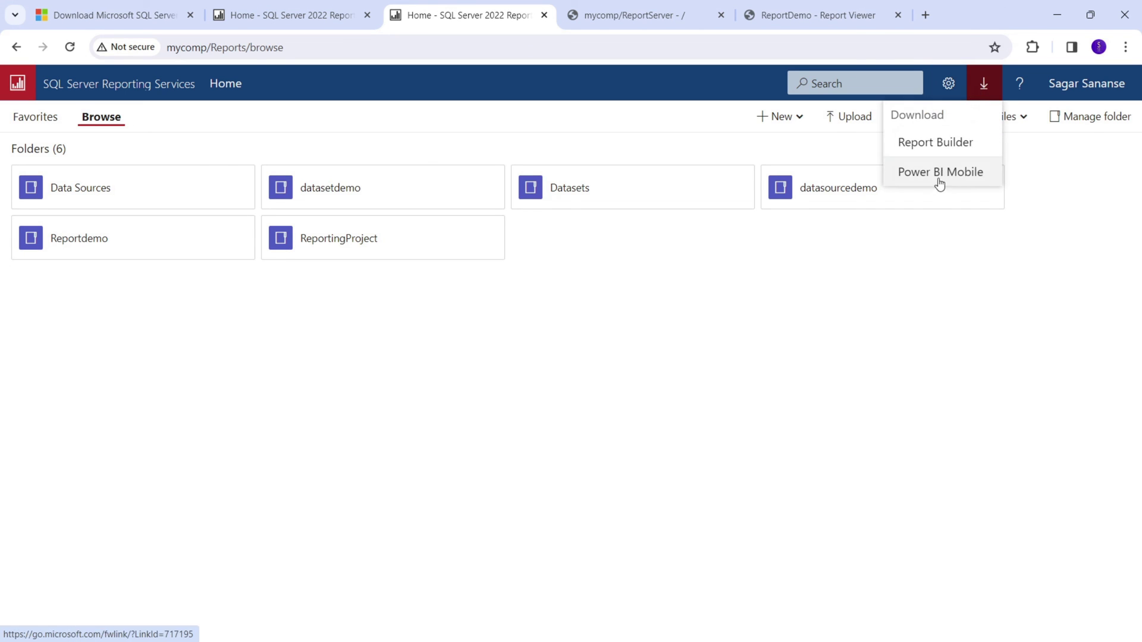
left_click(933, 148)
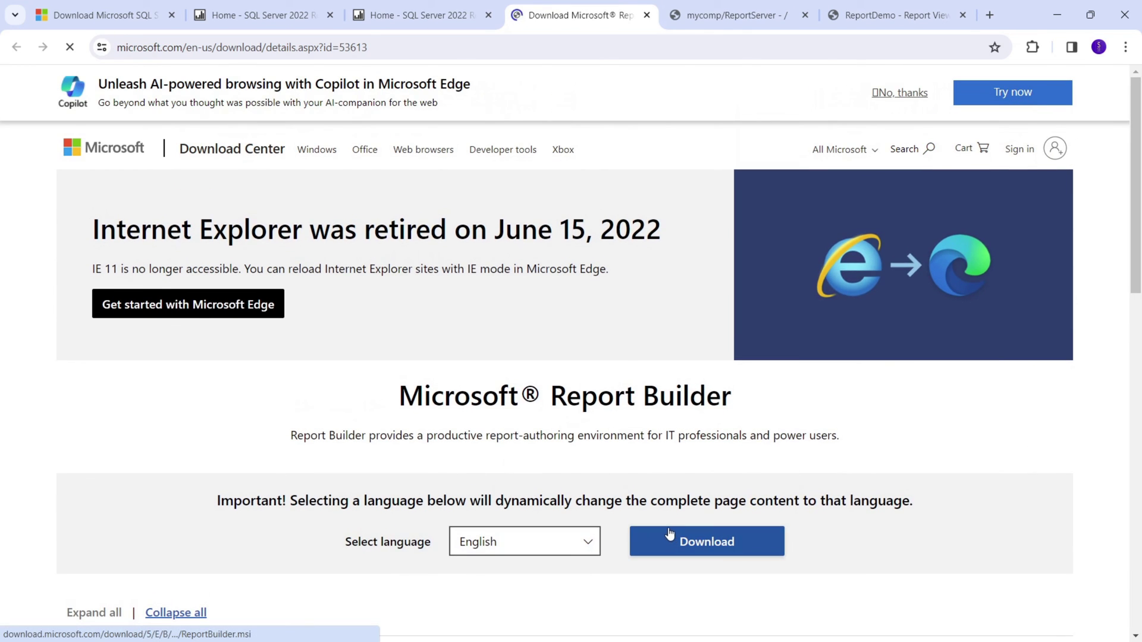
scroll(676, 467, "down", 3)
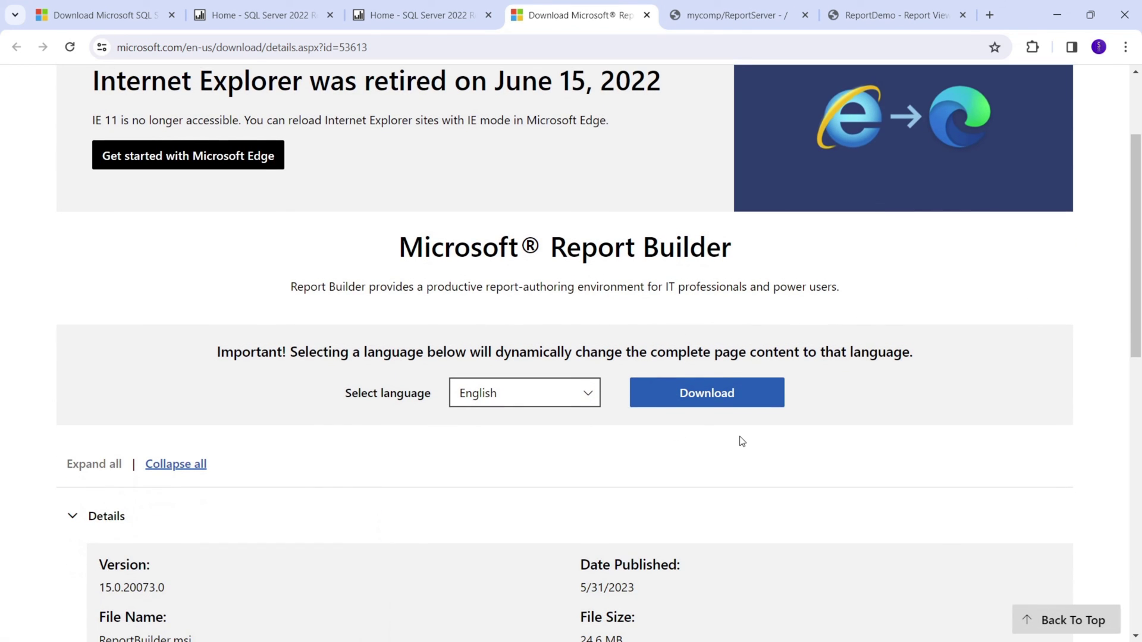
scroll(741, 440, "down", 3)
scroll(741, 437, "up", 6)
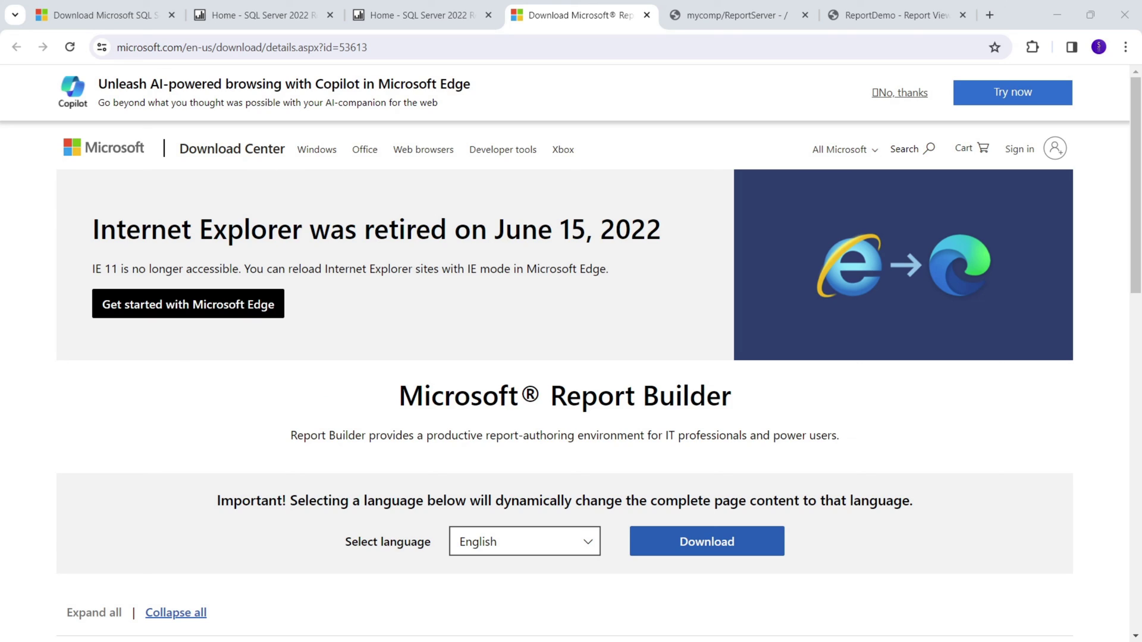
Maximize Report Builder, start a new Table or Matrix Wizard report with Create a dataset, then cancel.
double_click(481, 181)
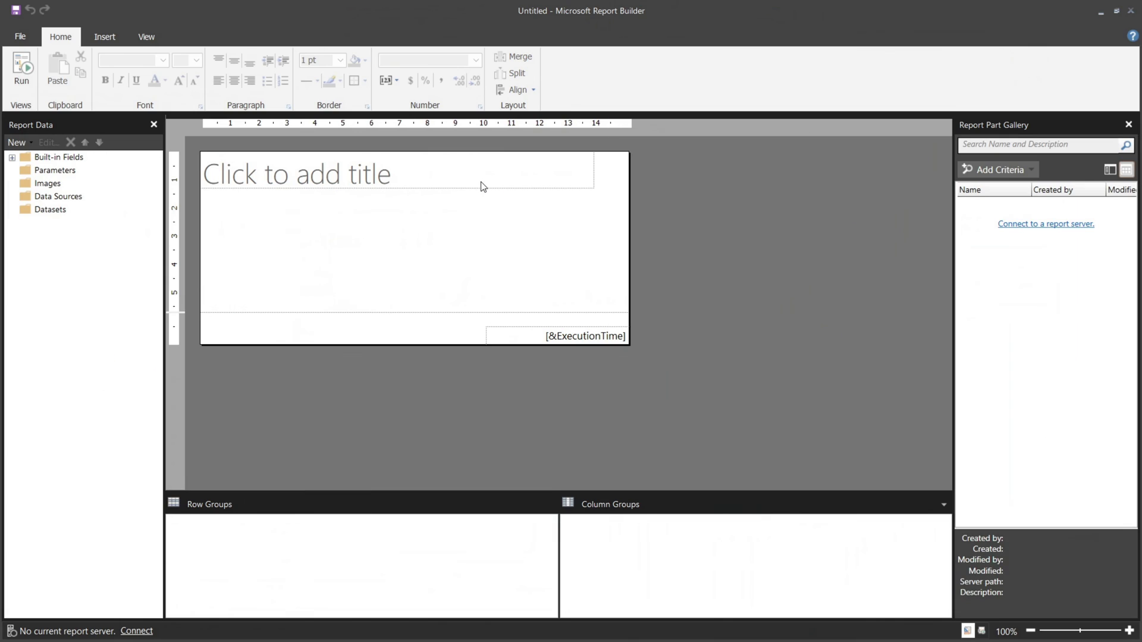
left_click(20, 37)
left_click(51, 75)
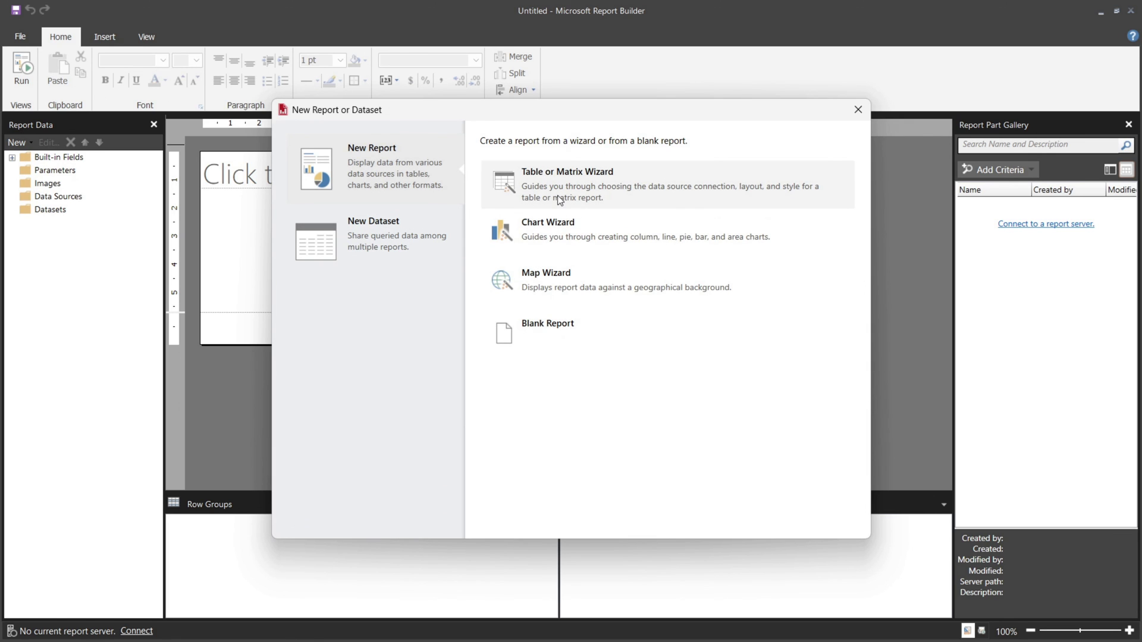
left_click(559, 200)
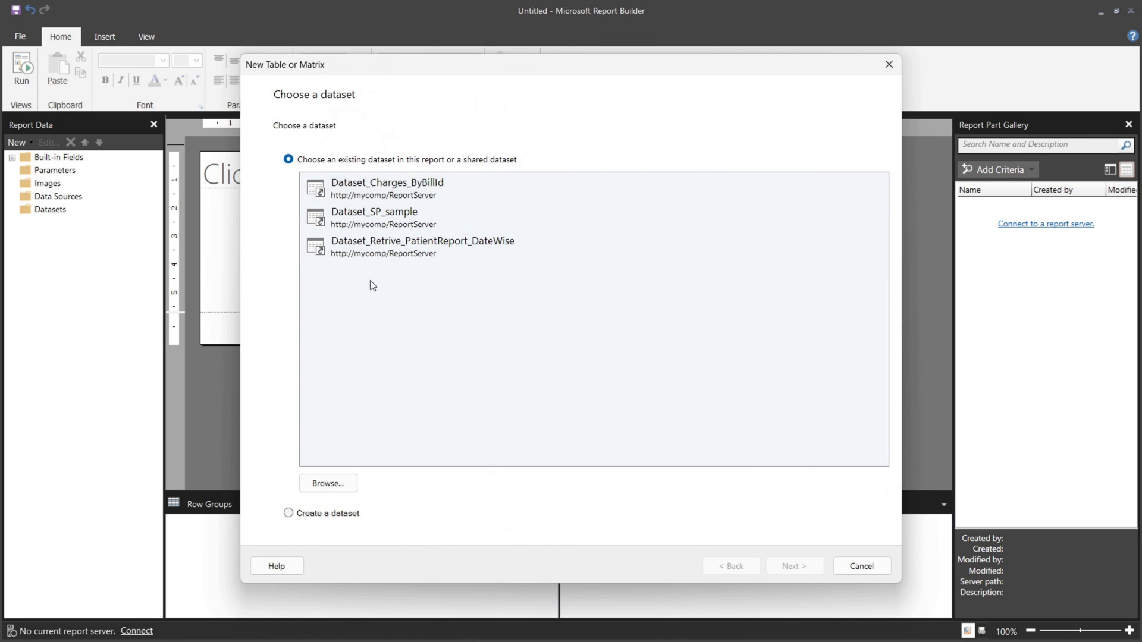
left_click(316, 519)
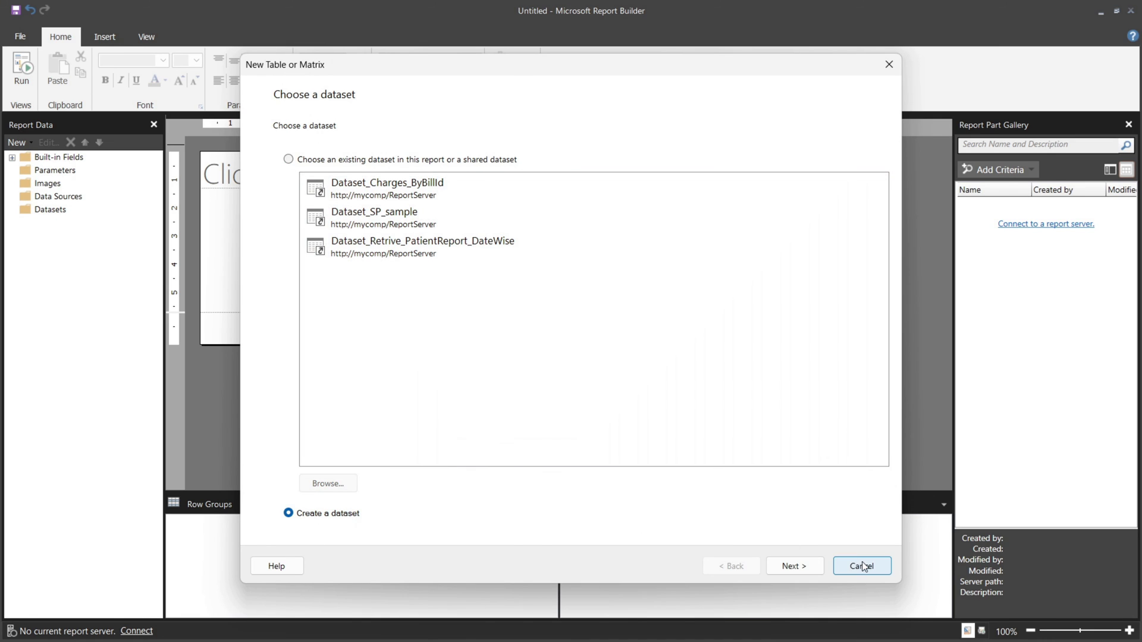
left_click(860, 566)
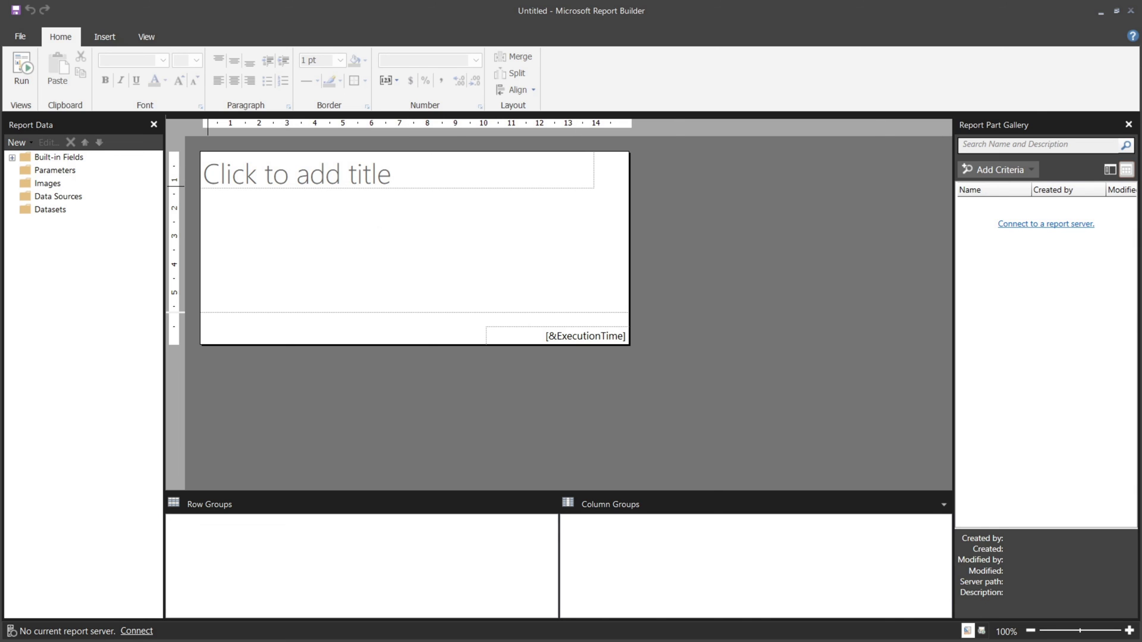
Return to the btndemo_Click code in FrmReportPatients.vb and widen the Diagnostic Tools panel.
key("alt+Tab")
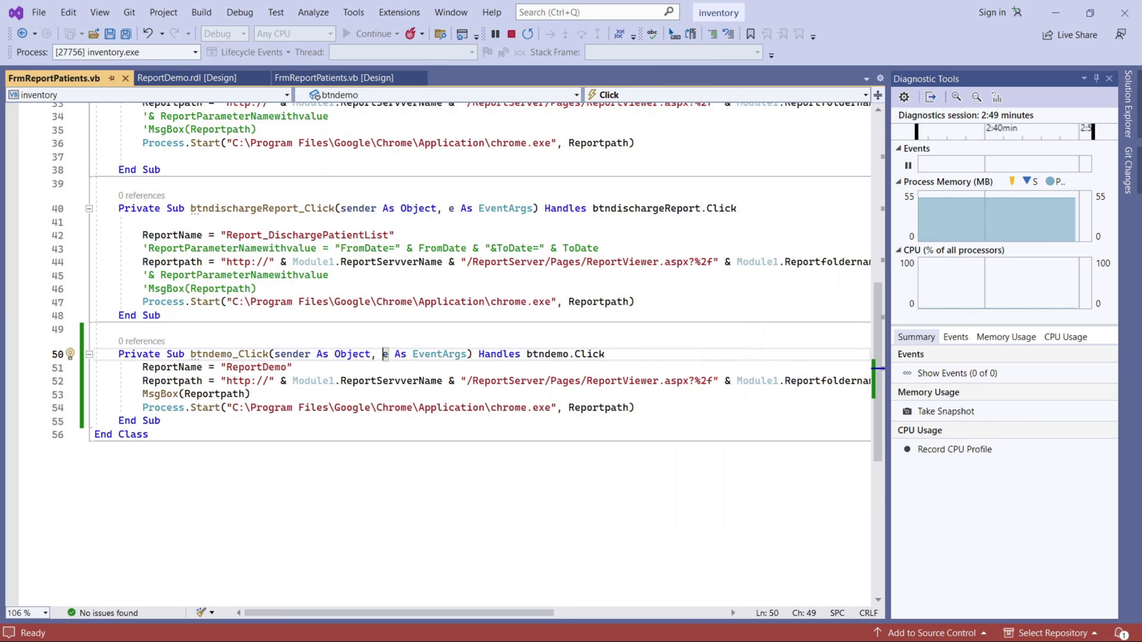
scroll(580, 370, "up", 3)
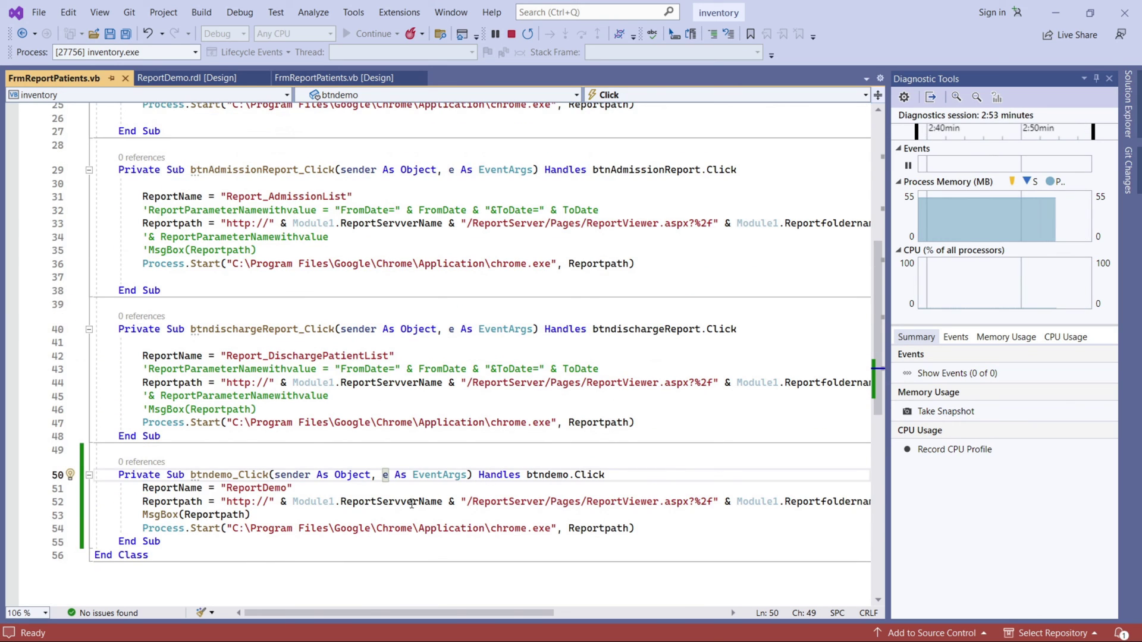
mouse_move(513, 613)
left_mouse_down()
mouse_move(684, 613)
mouse_move(513, 614)
left_mouse_up()
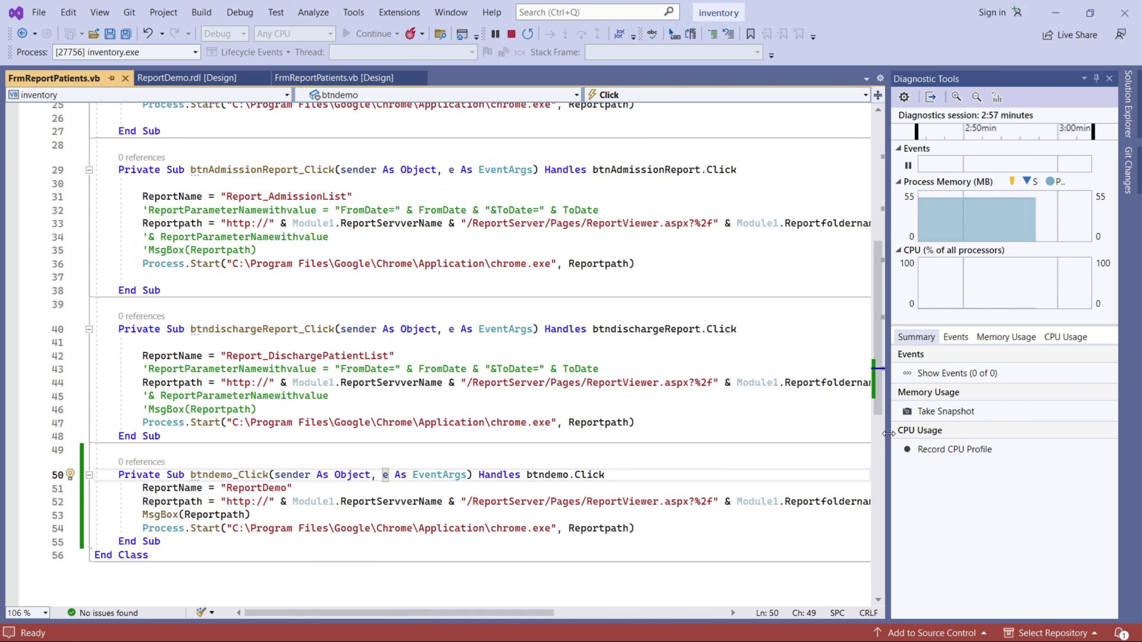
left_click_drag(887, 440, 826, 440)
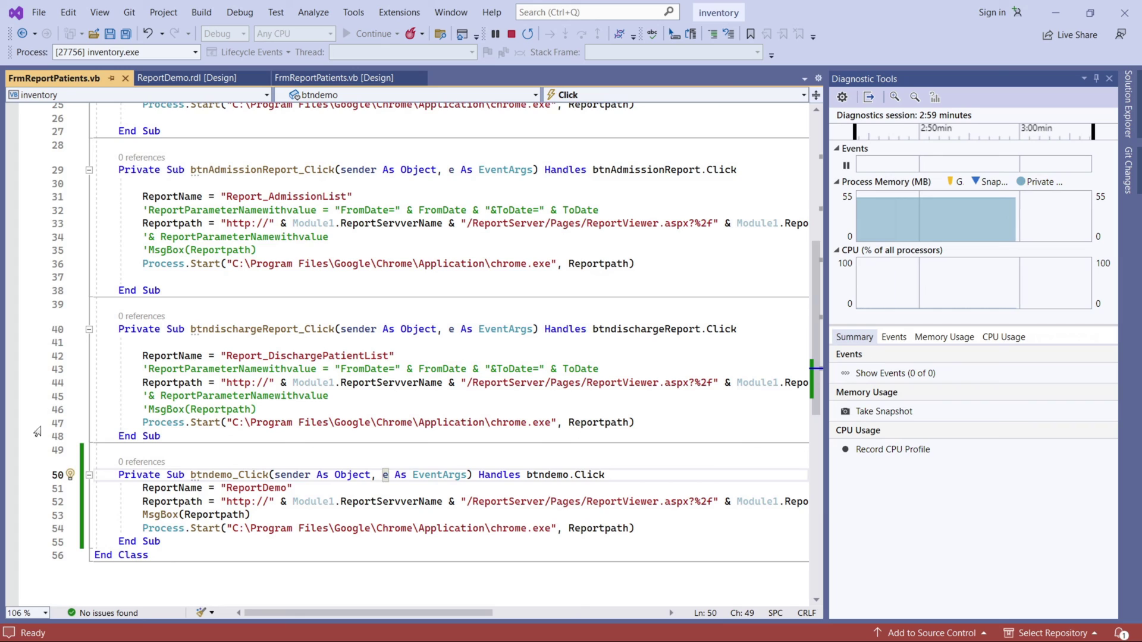